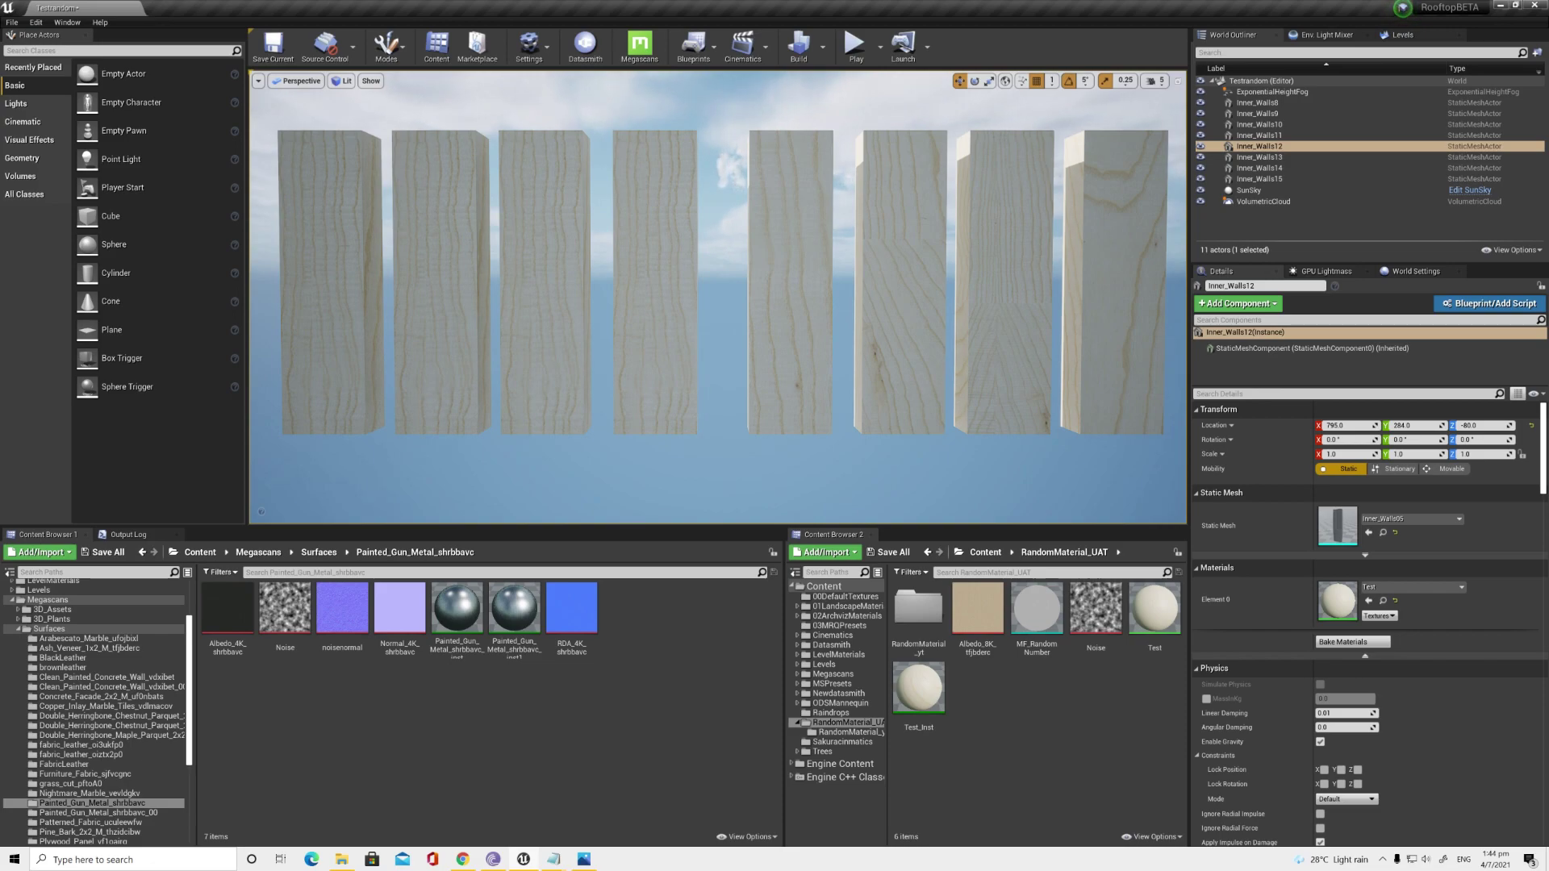
# Step: Select the four wooden pillars on the near side of the gap one by one to examine their wood texture
pyautogui.click(330, 282)
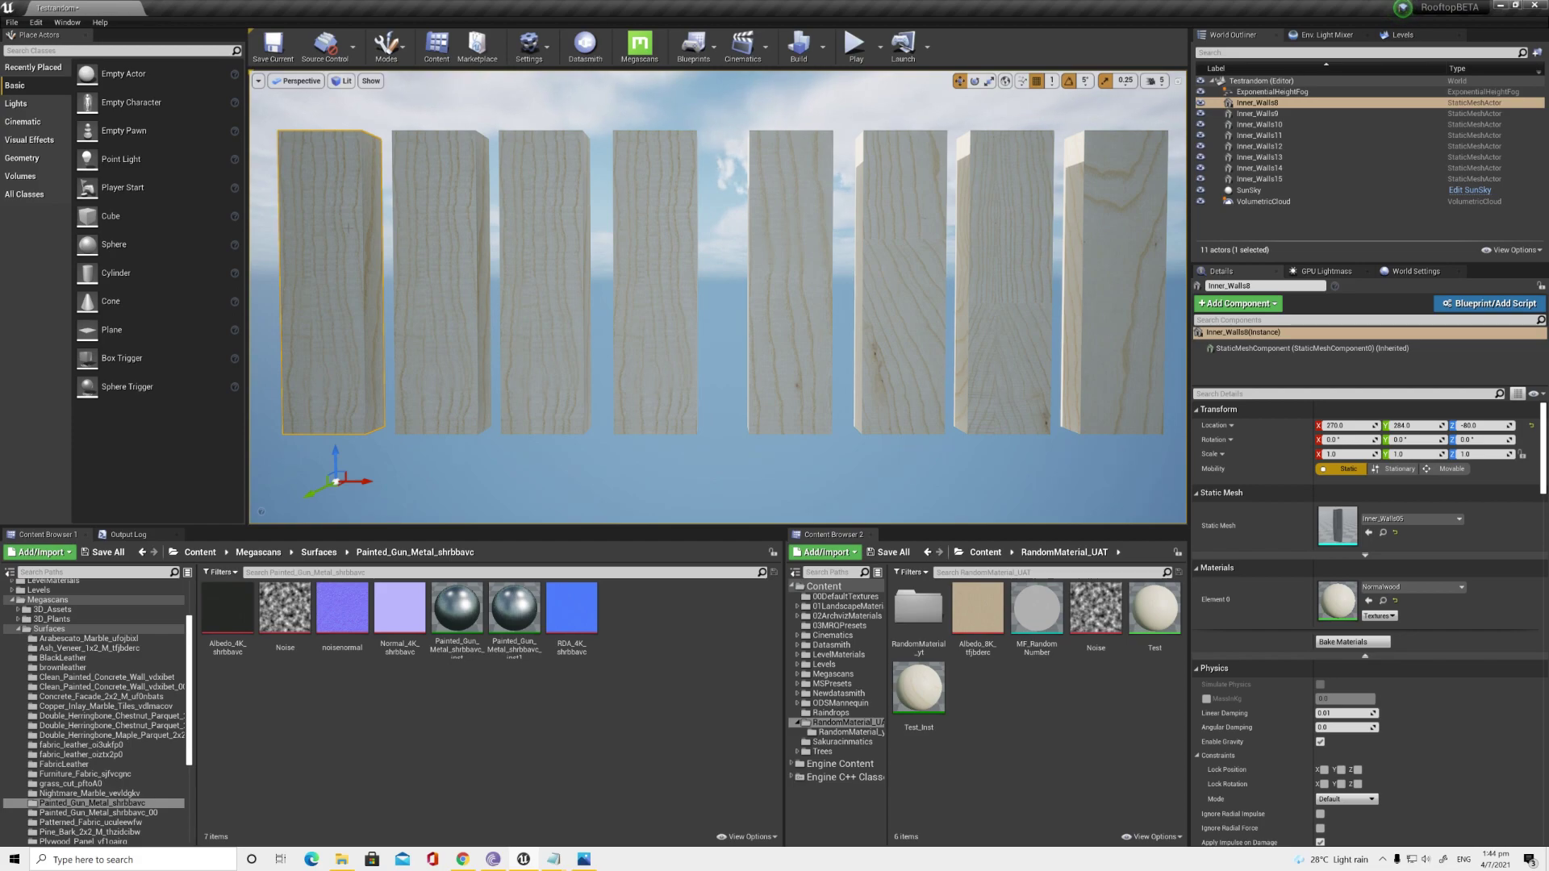
pyautogui.click(512, 243)
pyautogui.click(656, 229)
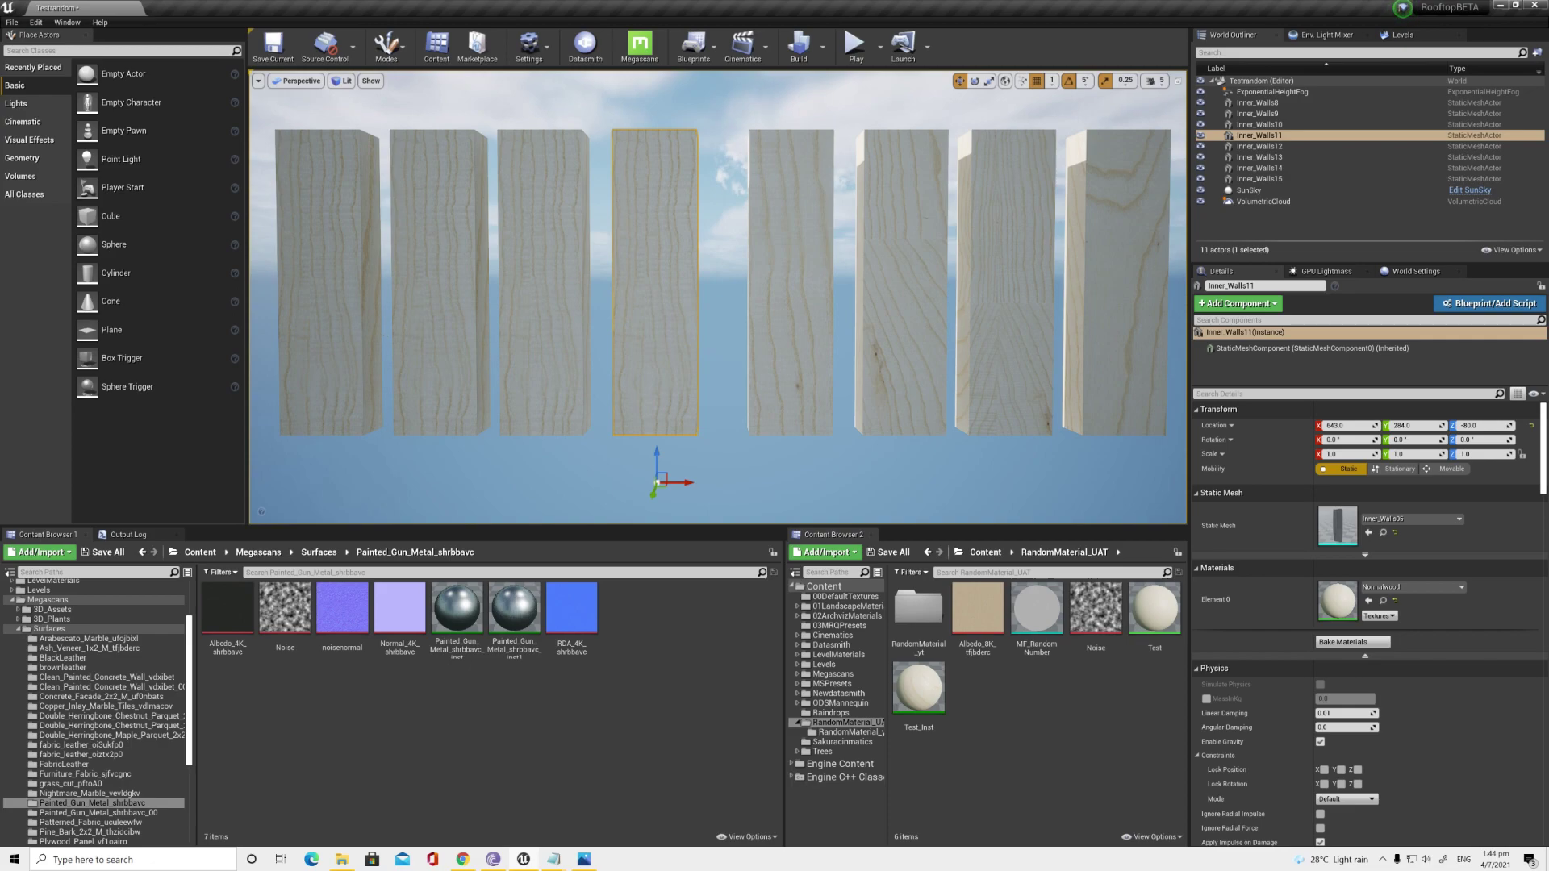
pyautogui.click(327, 256)
pyautogui.click(435, 255)
pyautogui.click(539, 250)
pyautogui.click(658, 257)
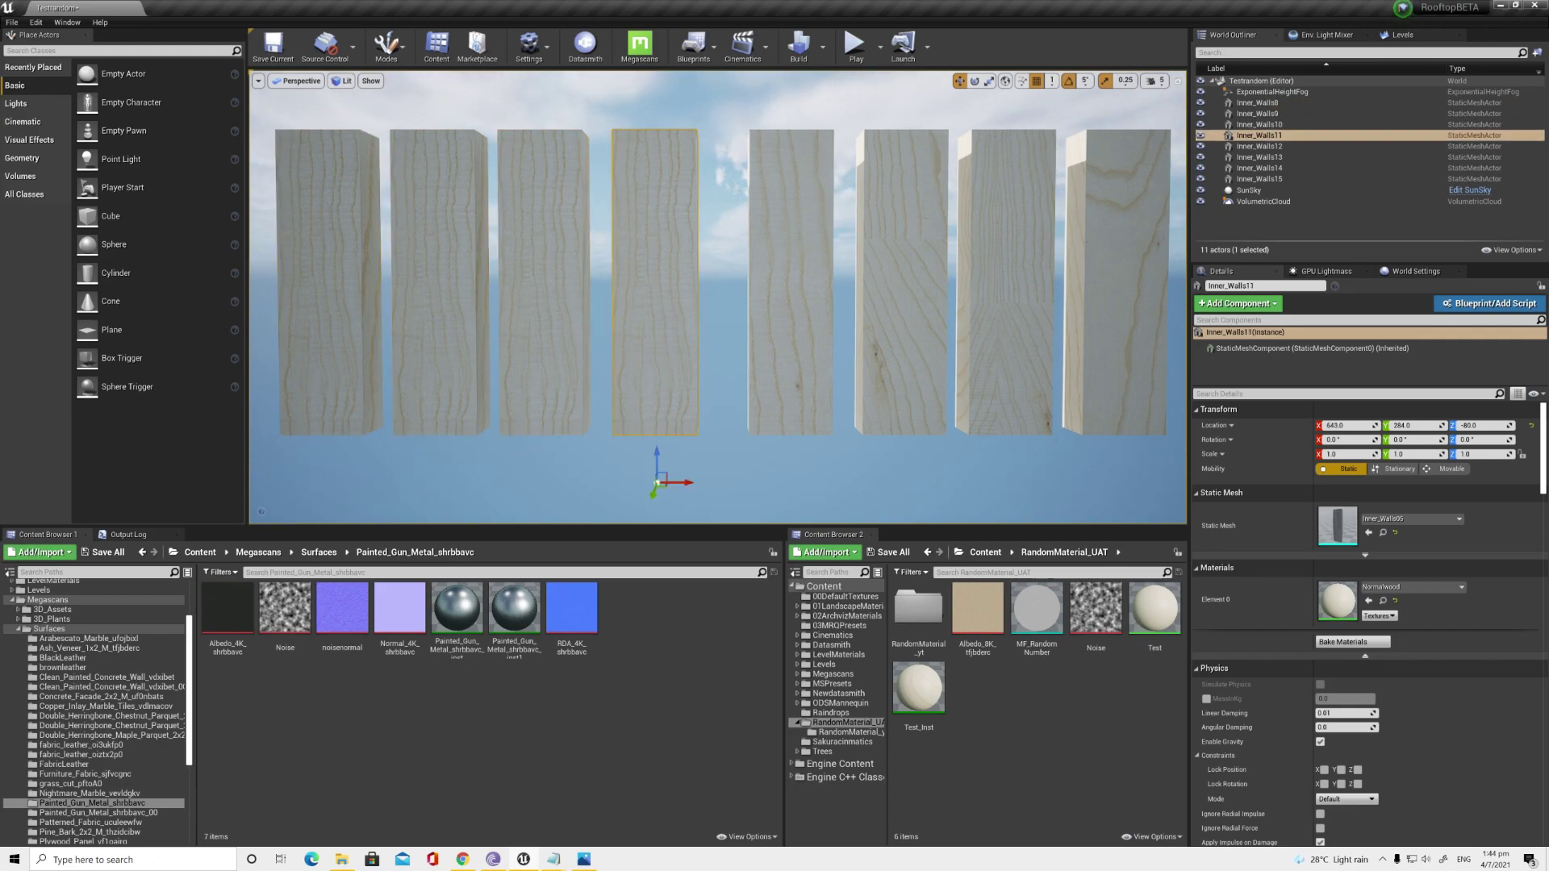
pyautogui.click(349, 247)
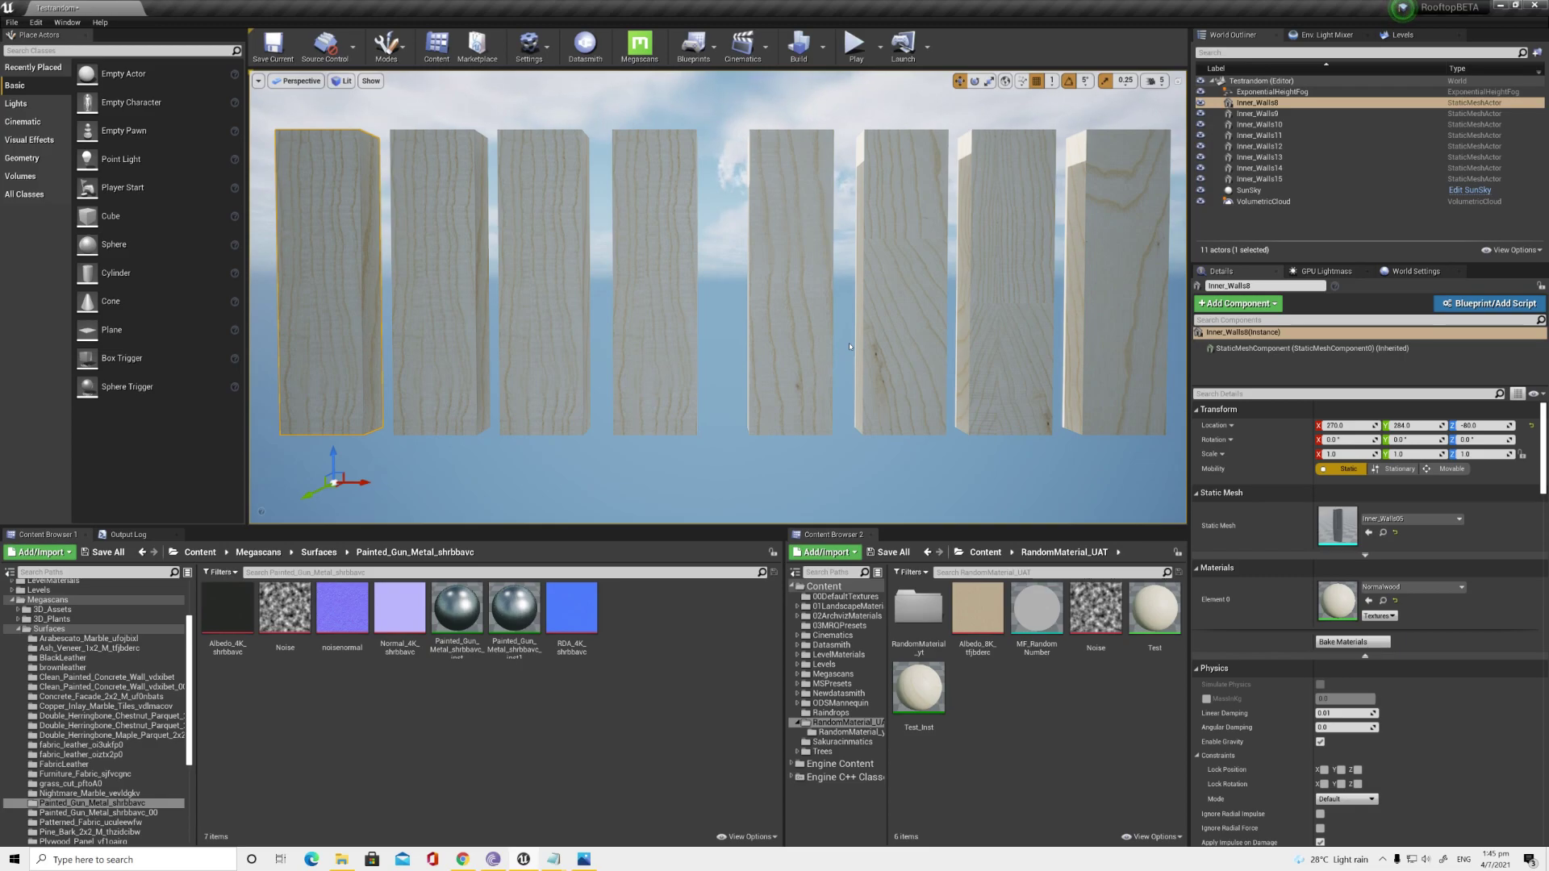
# Step: Switch to Chrome and review the function list in the forum post "The Construc's Material Functions Blog"
pyautogui.click(464, 859)
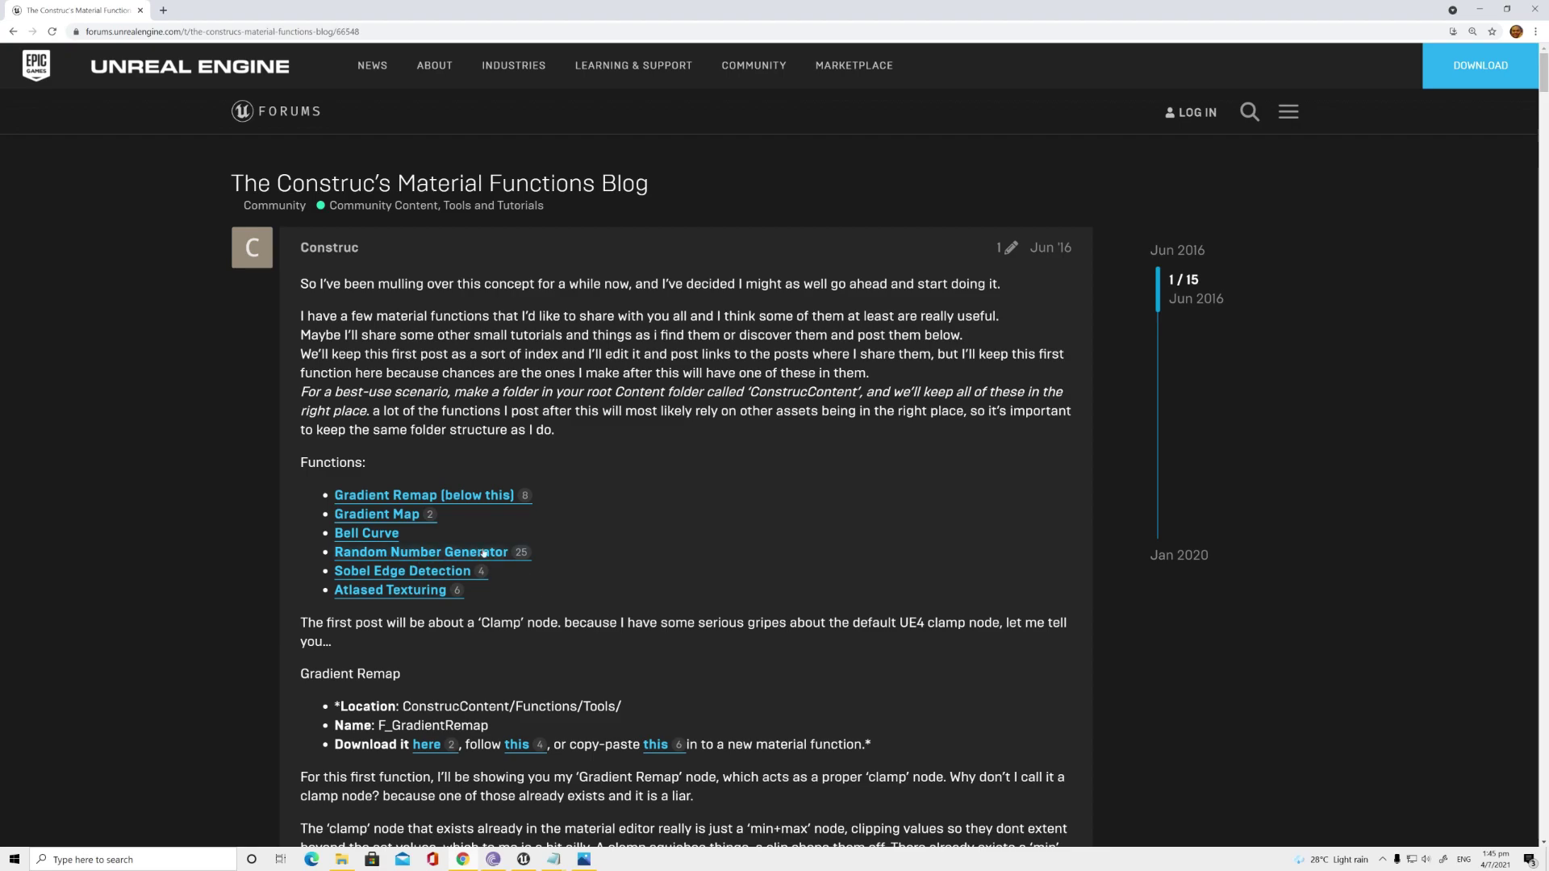
pyautogui.scroll(-3, 502, 553)
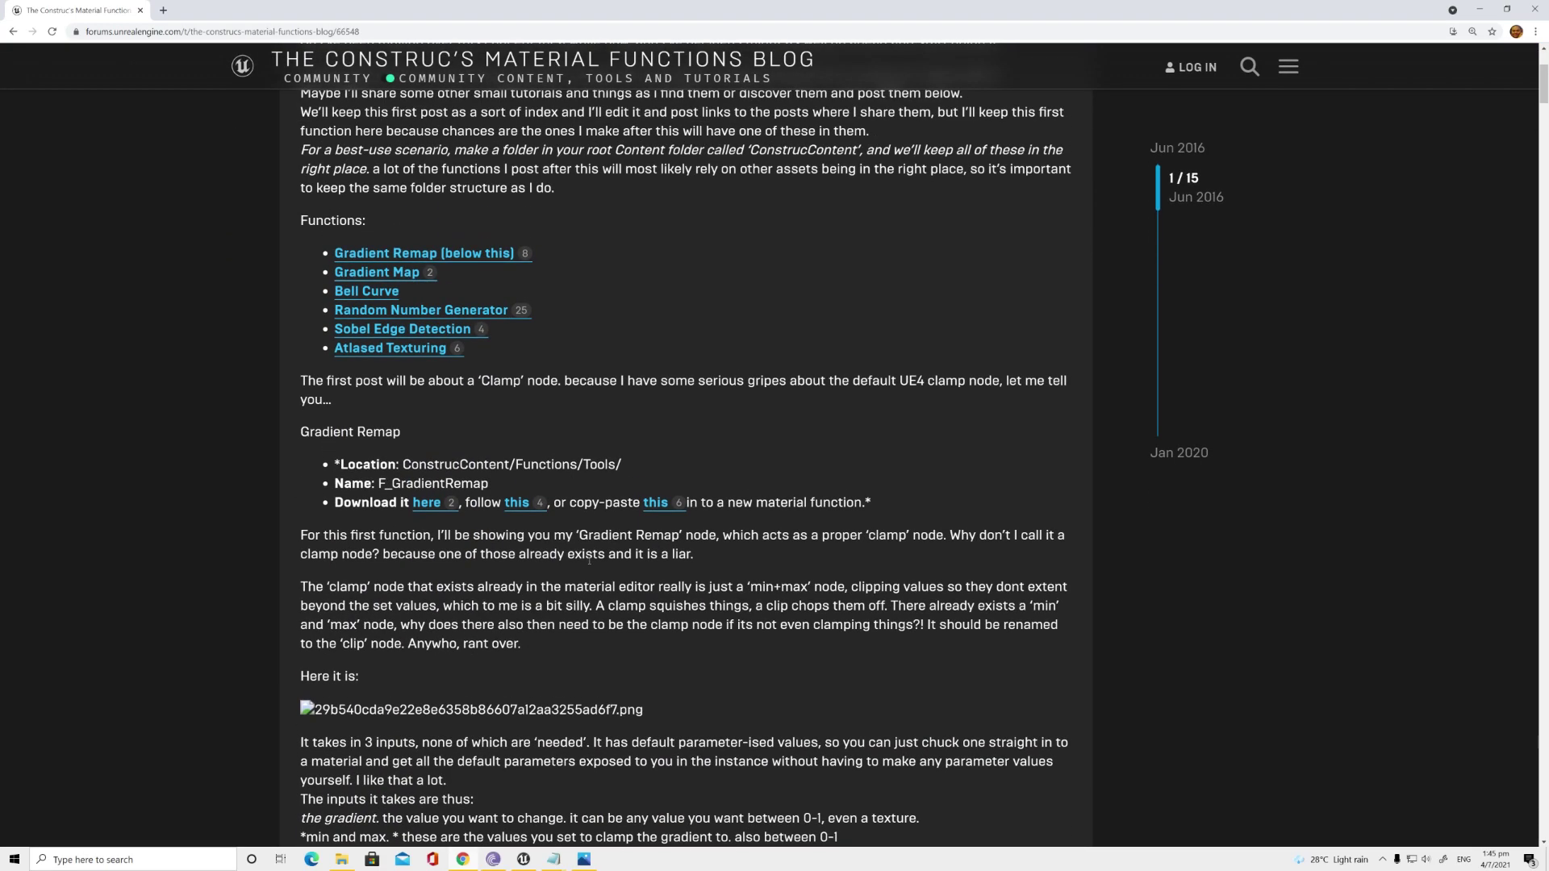
pyautogui.scroll(2, 589, 559)
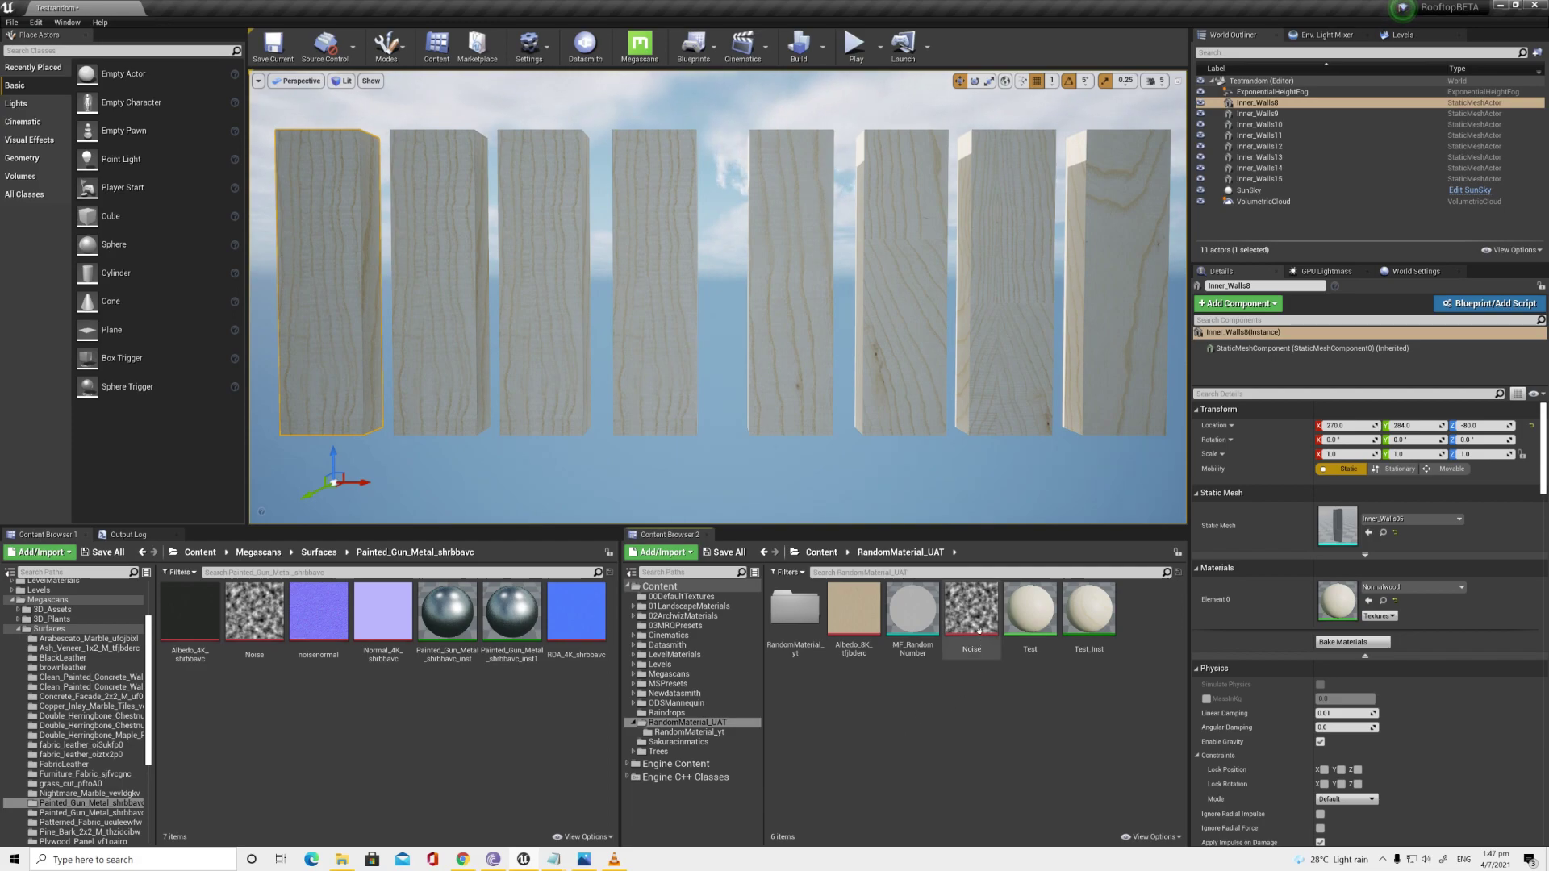
# Step: Open the Noise texture from the RandomMaterial_UAT folder beside the viewport and select the first pillar after the gap
pyautogui.moveTo(976, 616)
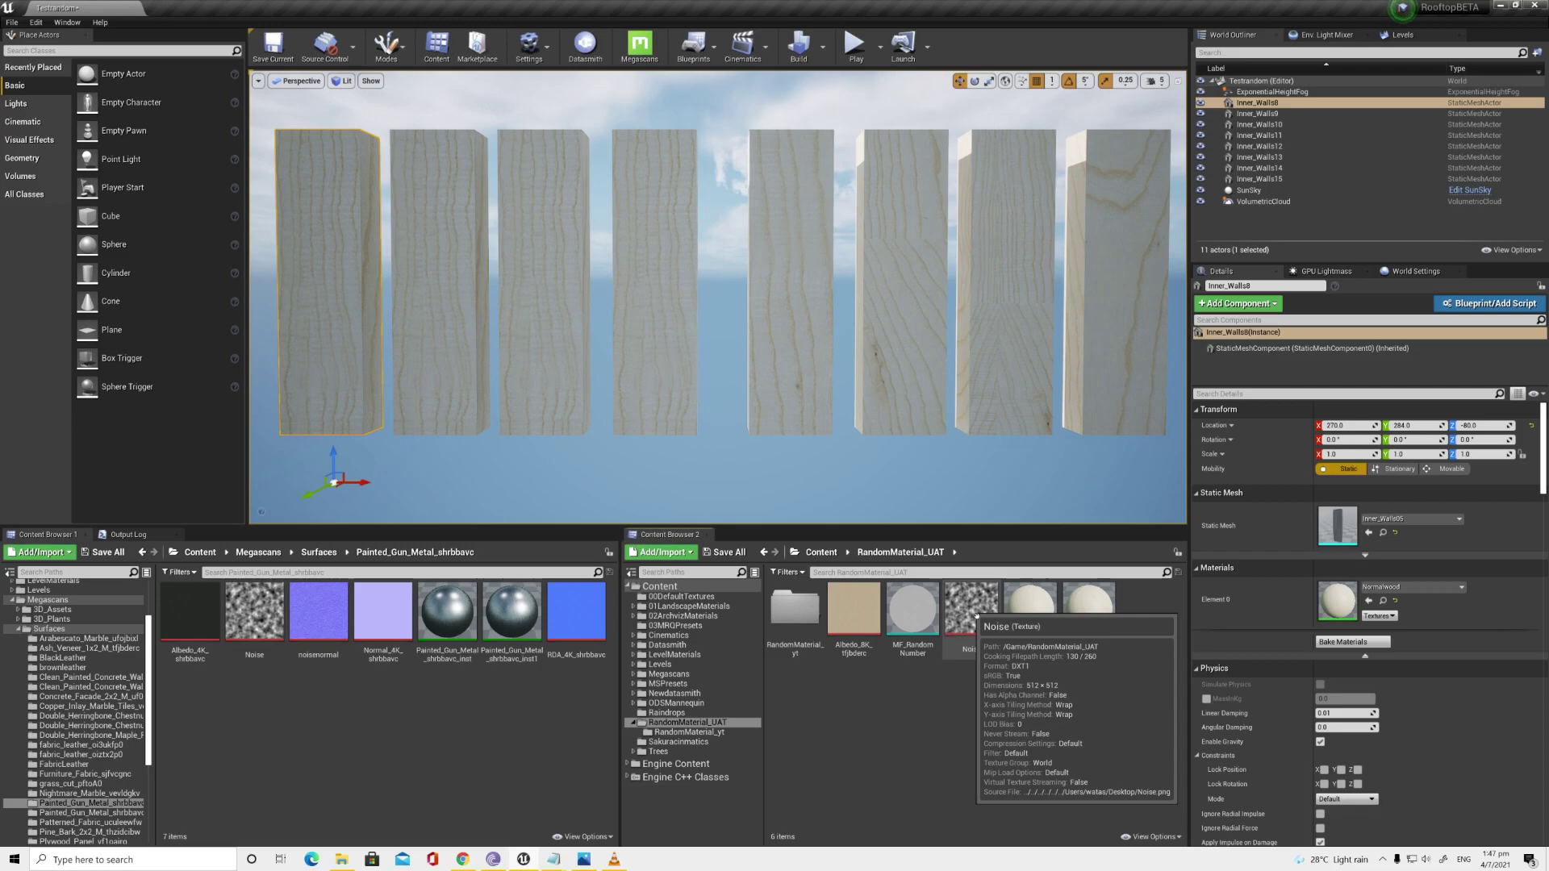
pyautogui.doubleClick(973, 612)
pyautogui.moveTo(583, 329); pyautogui.dragTo(702, 251)
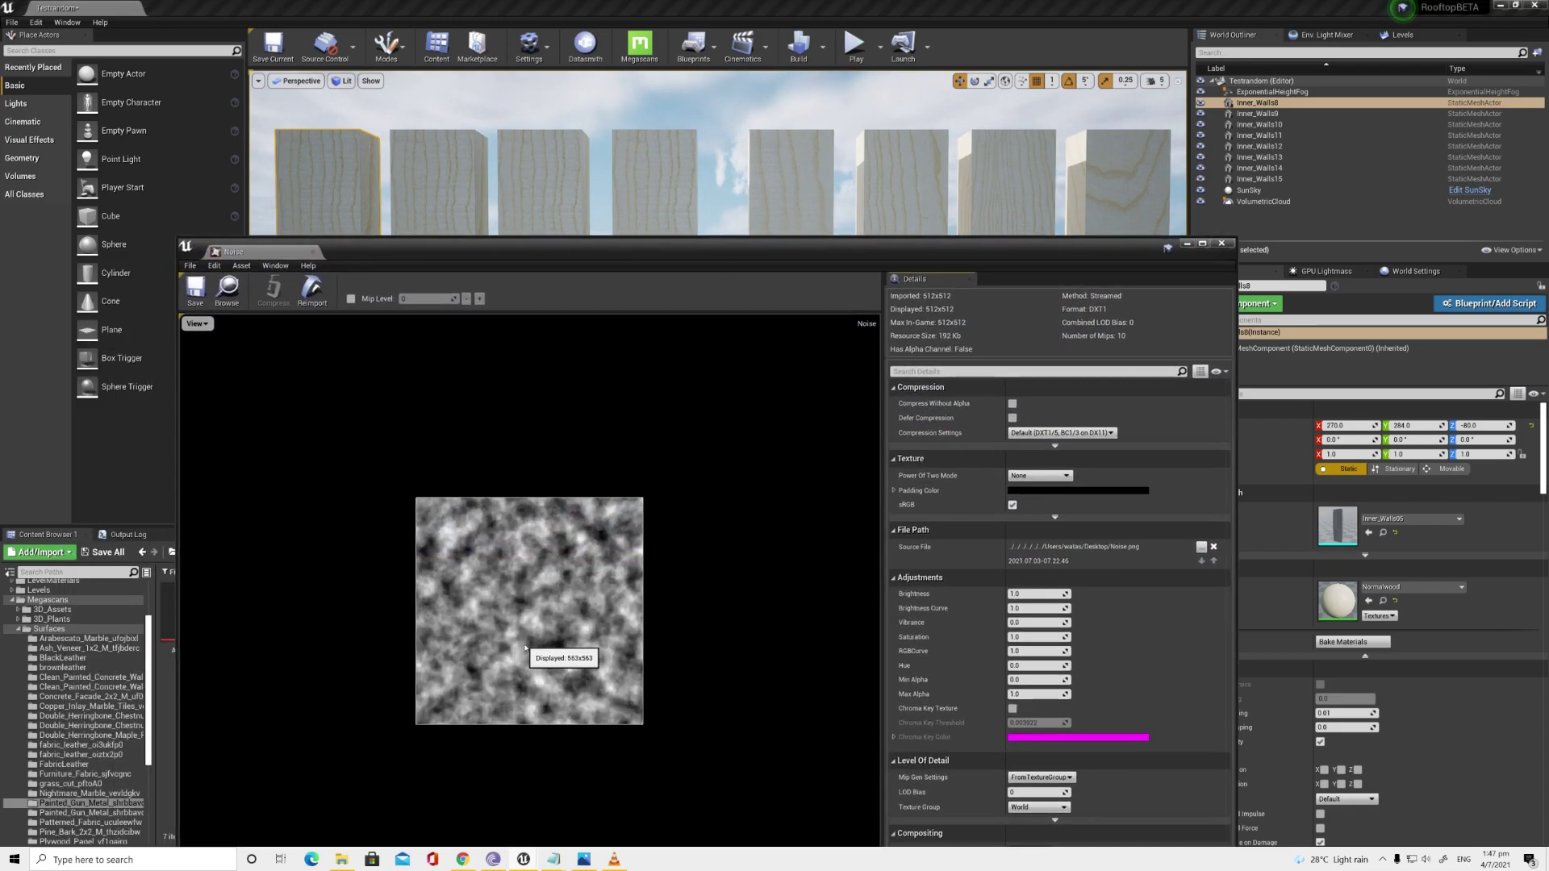
pyautogui.click(819, 157)
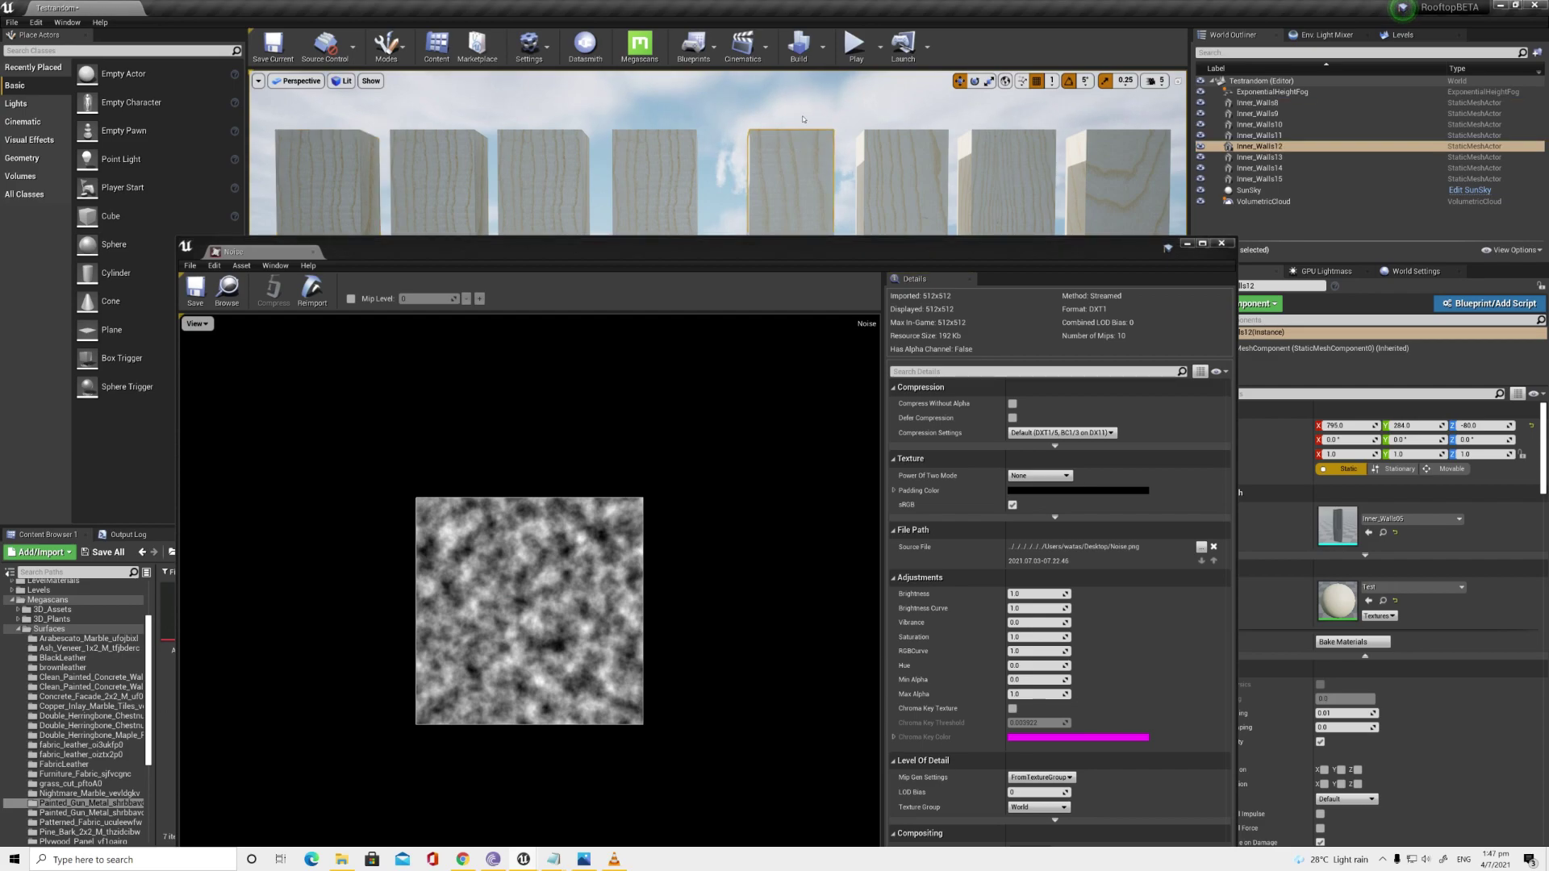
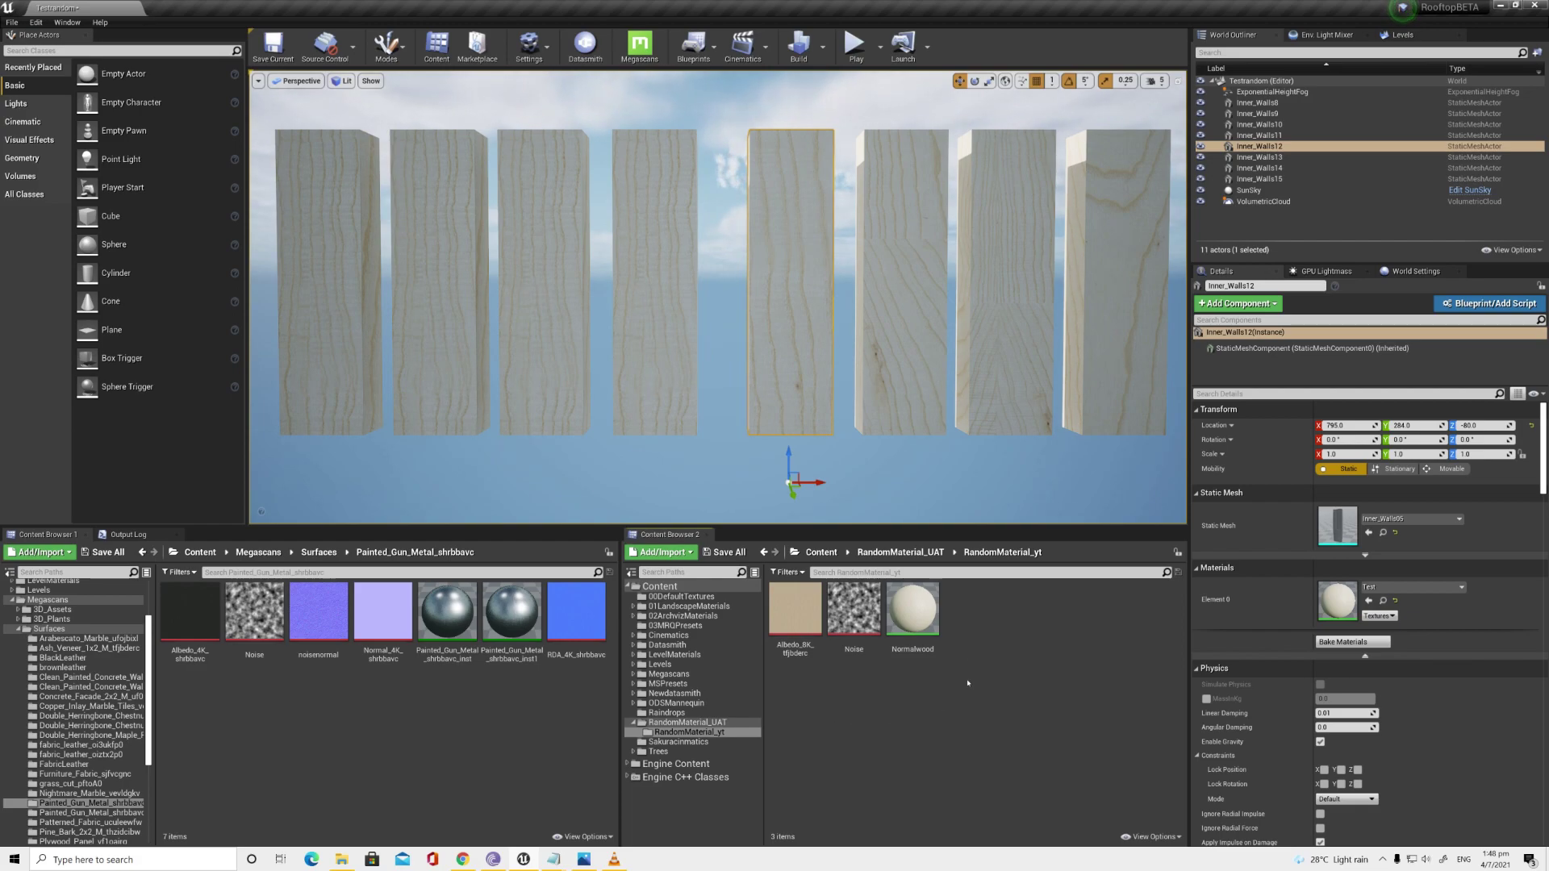
# Step: Open the Normalwood material, examine its Texture Sample node feeding the base color, and close the material
pyautogui.doubleClick(911, 609)
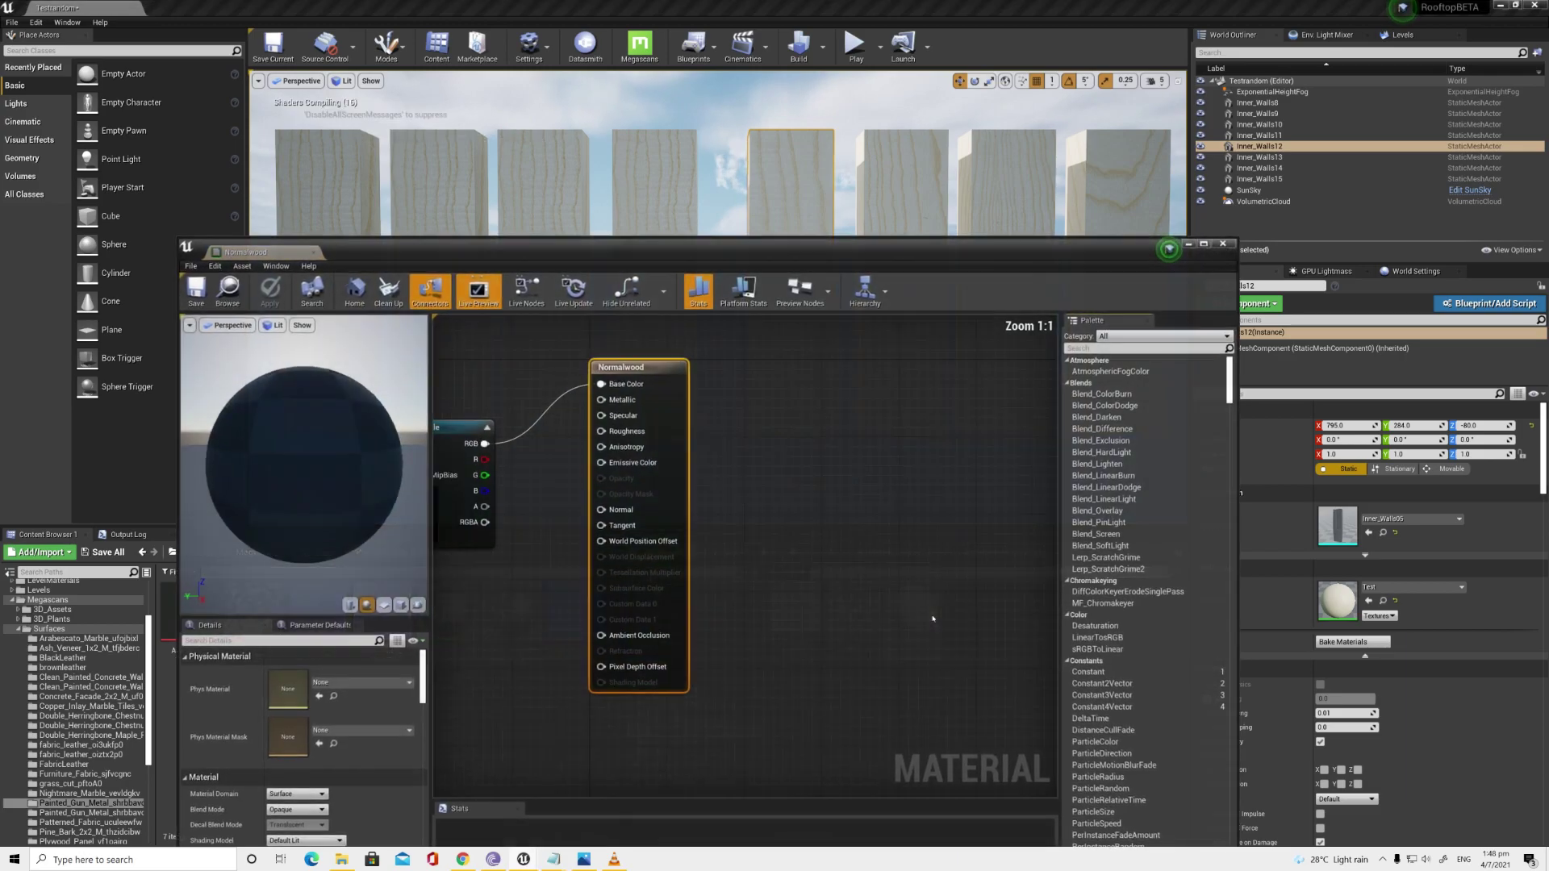
pyautogui.scroll(-1, 730, 492)
pyautogui.click(533, 528)
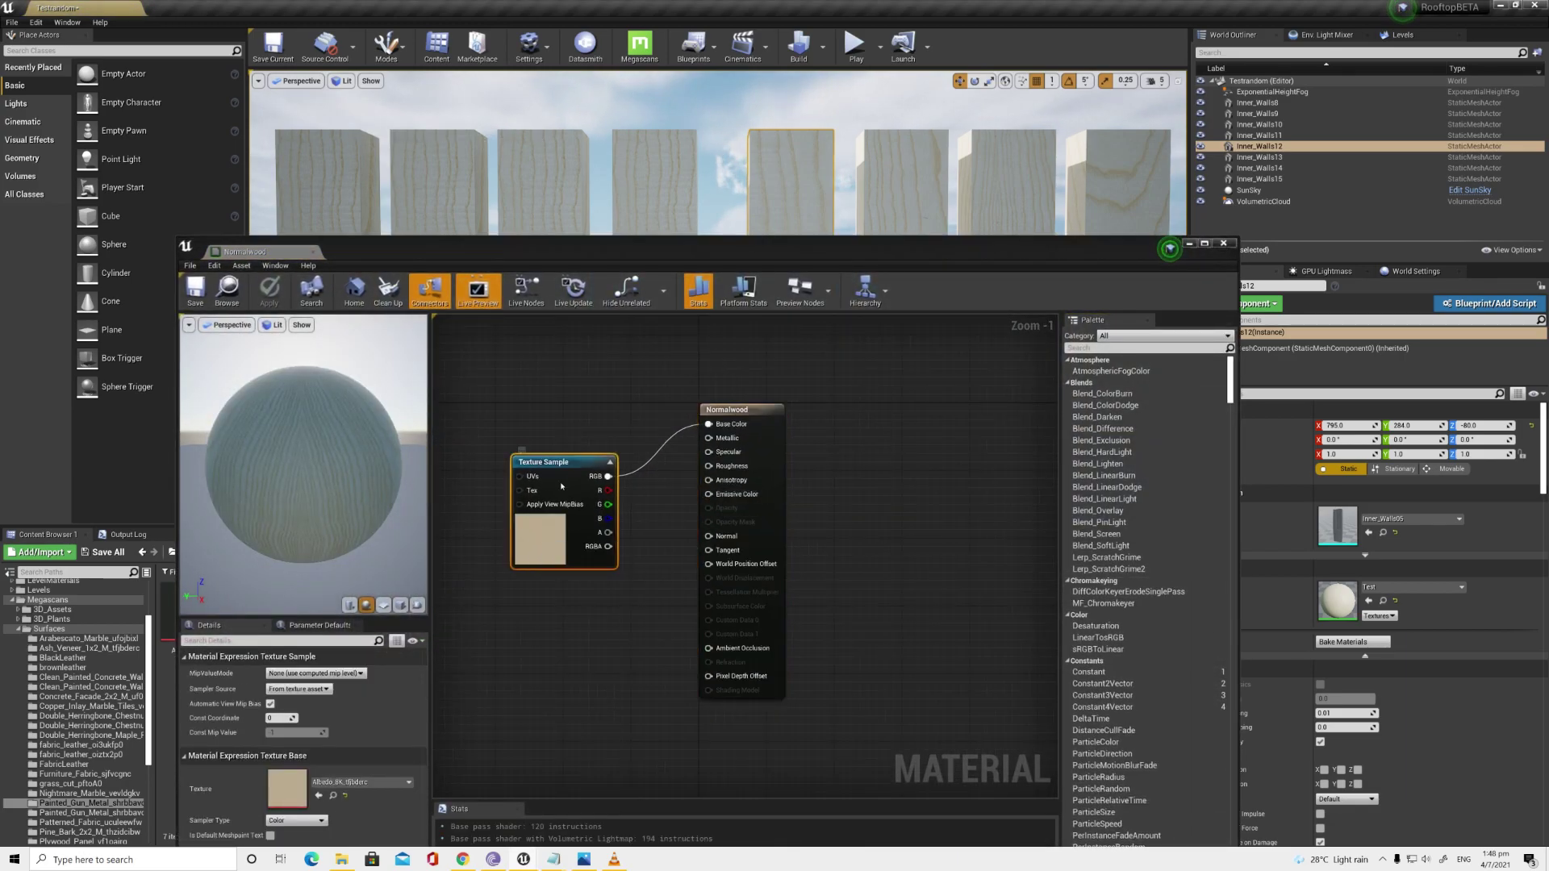
pyautogui.moveTo(572, 253); pyautogui.dragTo(547, 496)
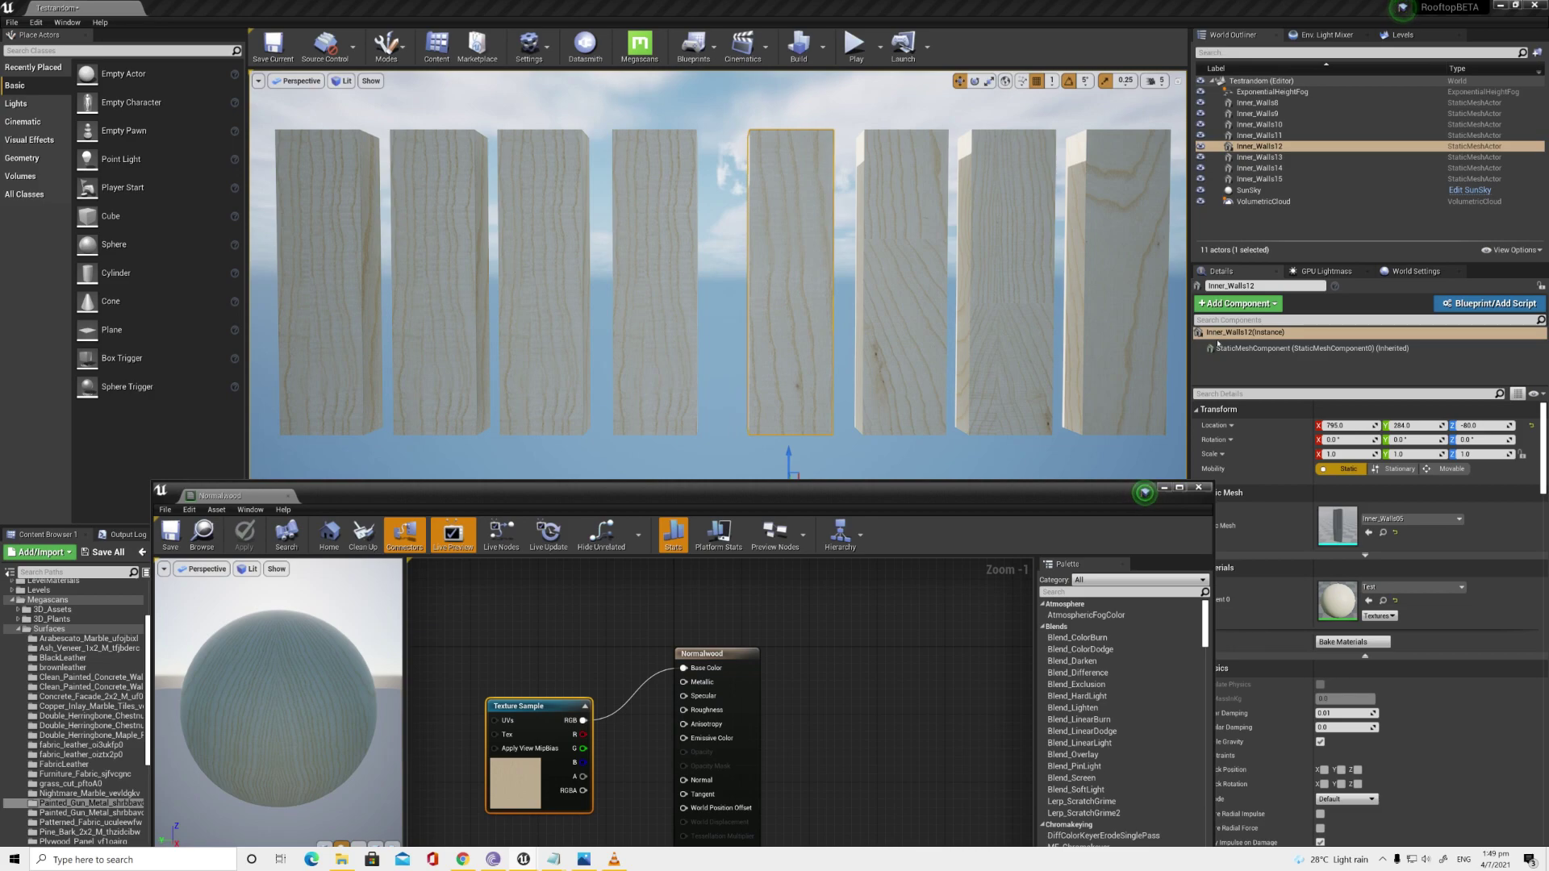
pyautogui.click(1198, 487)
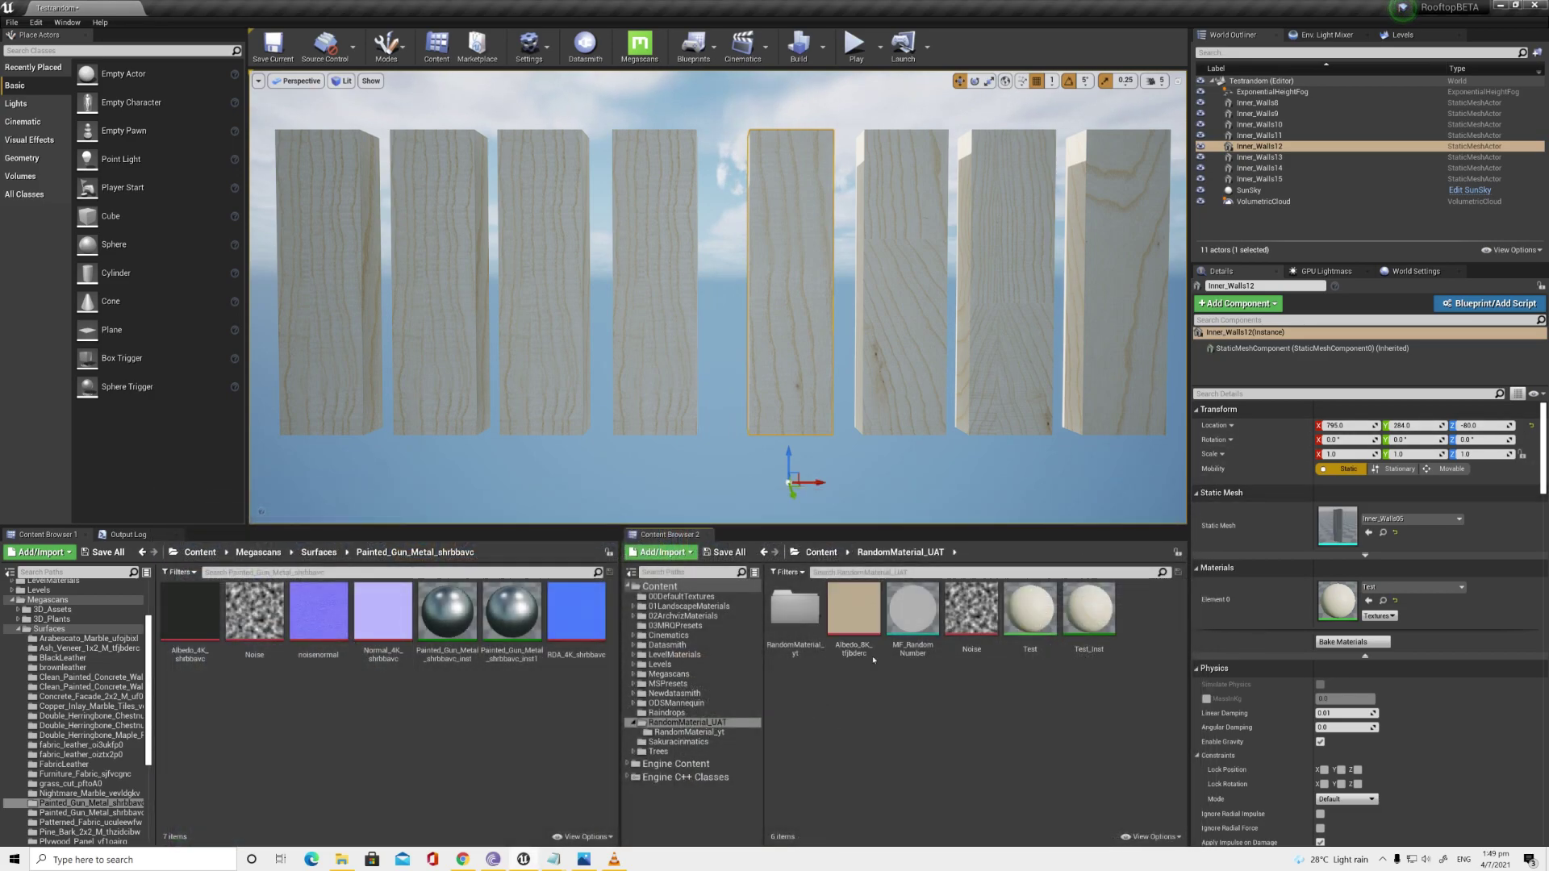
# Step: Create a material function named MF_Randomier in the RandomMaterial_yt folder and save it together with the level
pyautogui.click(688, 731)
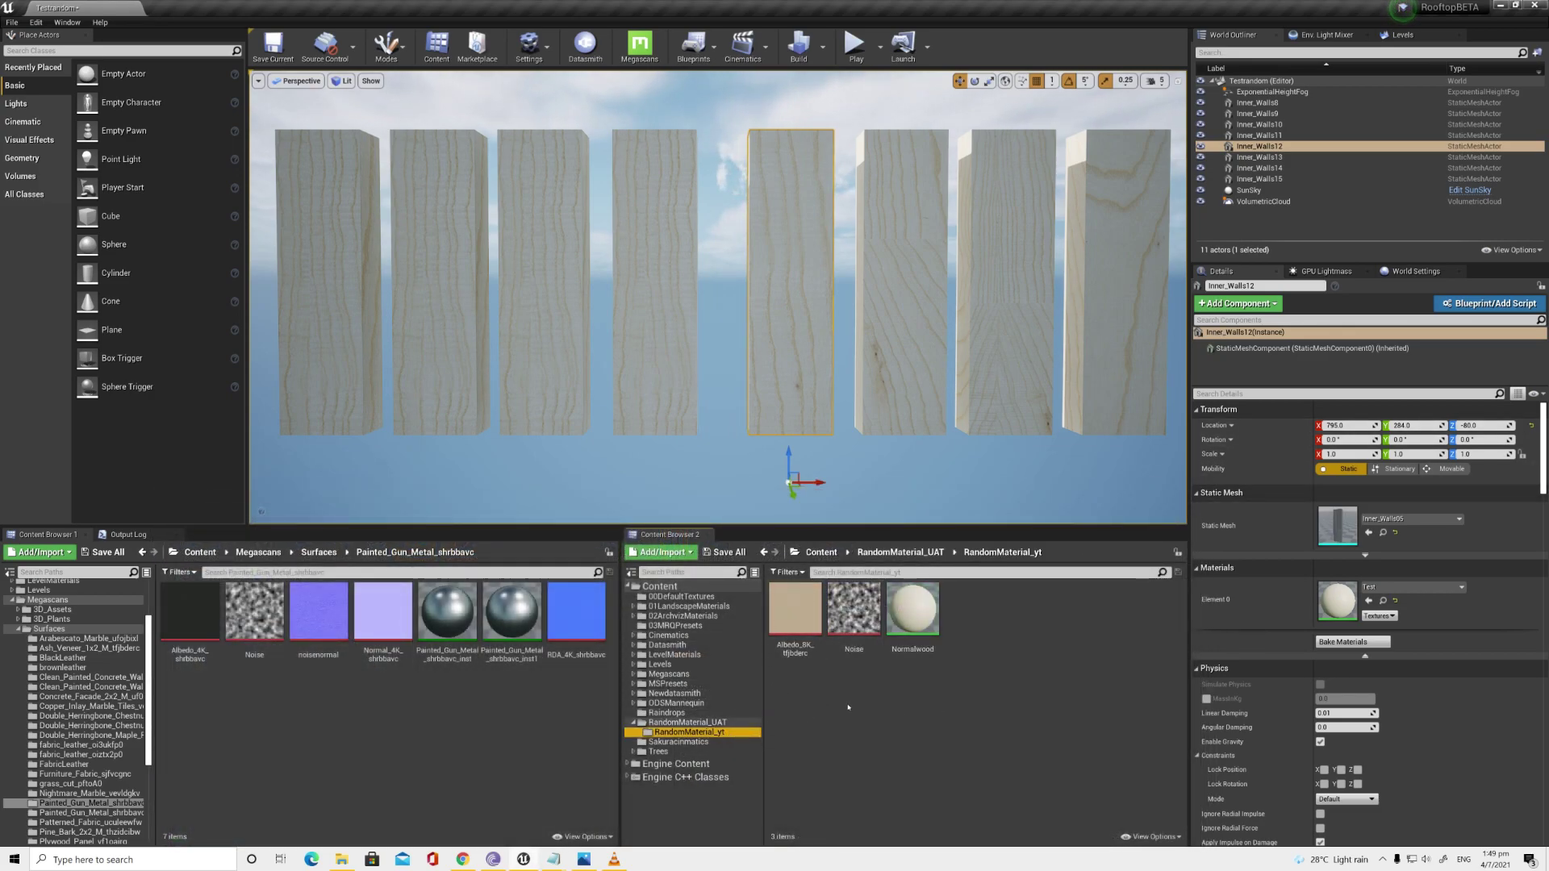
pyautogui.rightClick(847, 708)
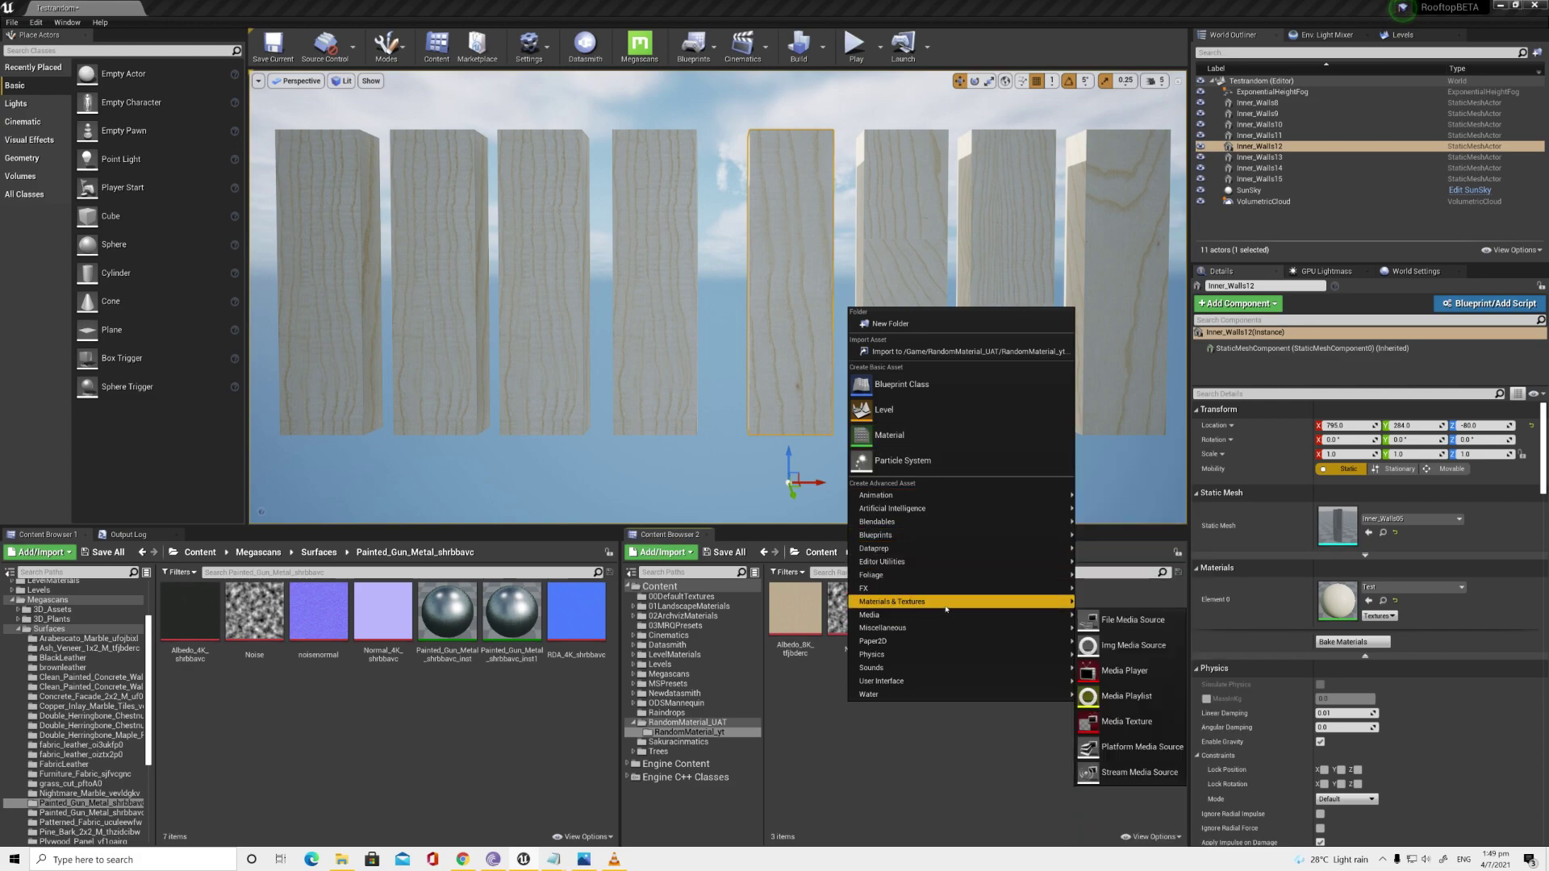
pyautogui.moveTo(946, 609)
pyautogui.click(1133, 553)
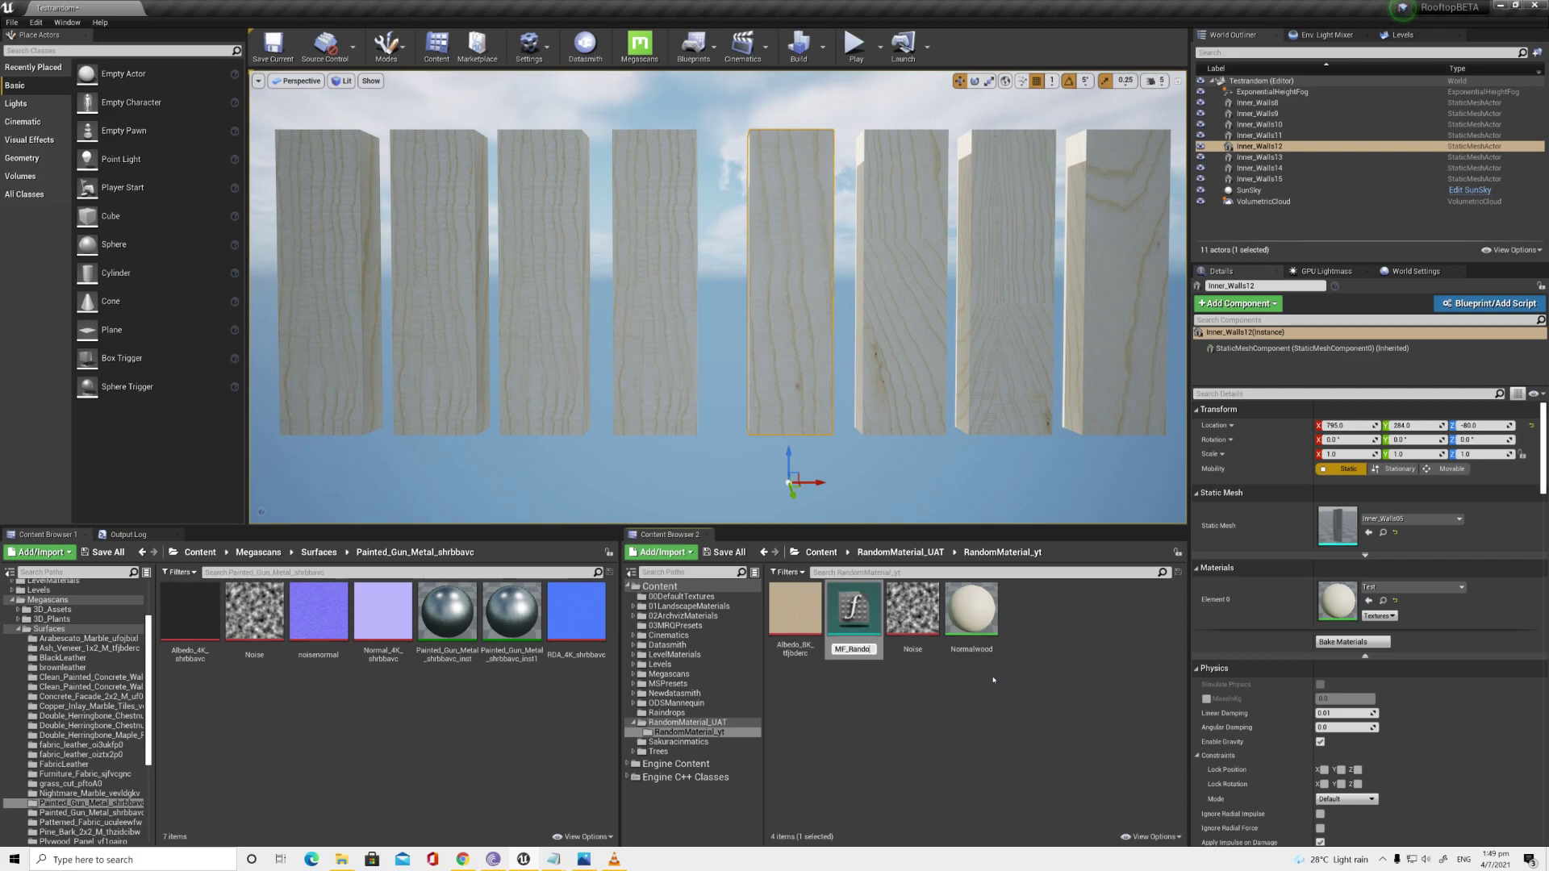
pyautogui.write('MF_Randomier')
pyautogui.press('Return')
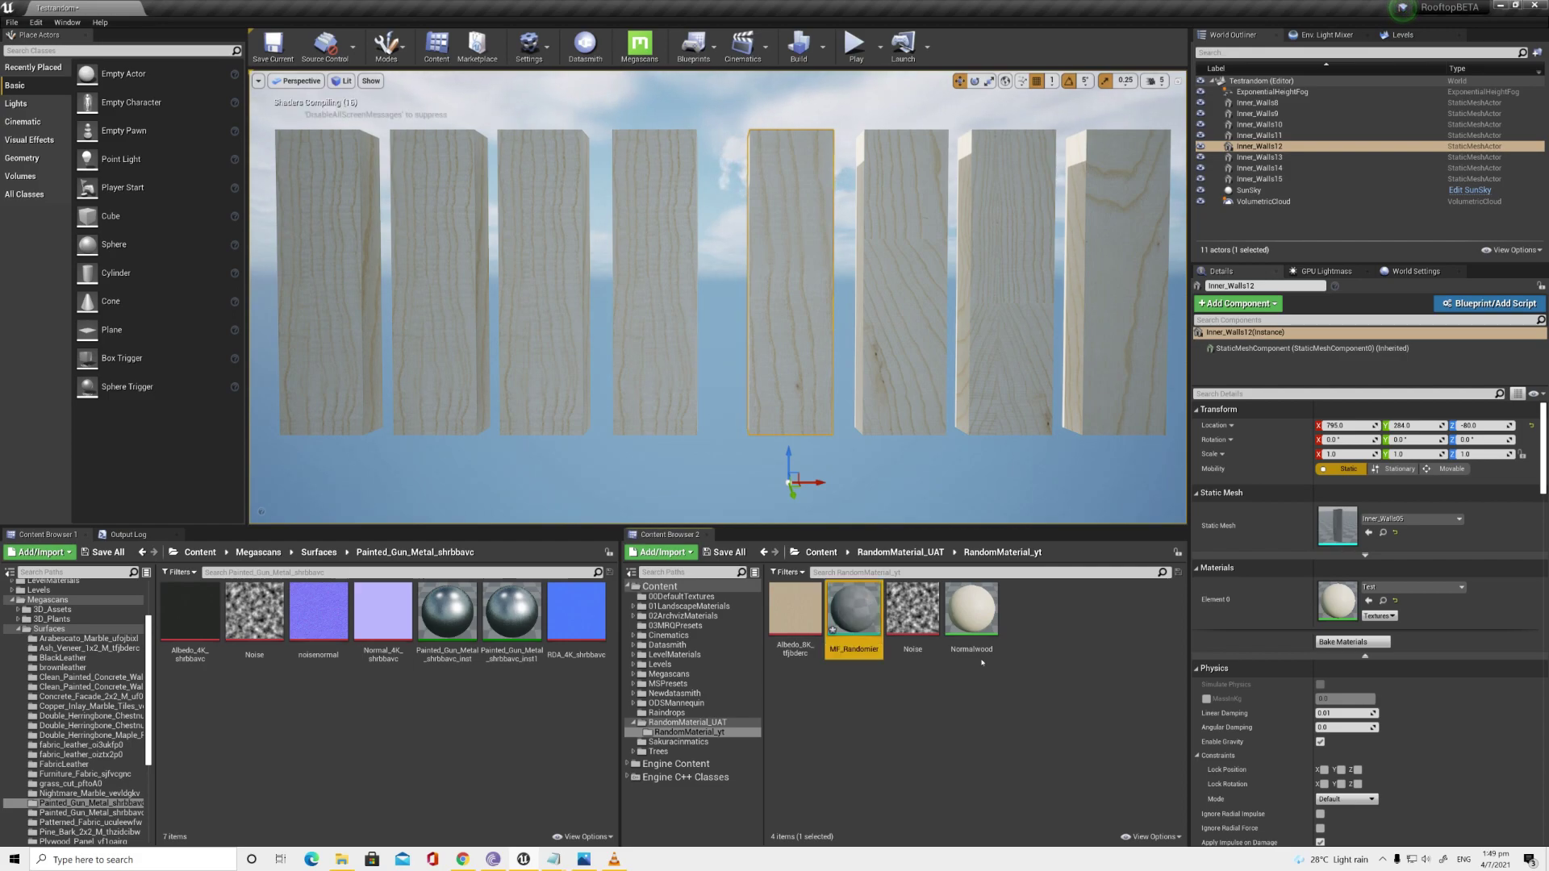
pyautogui.click(720, 553)
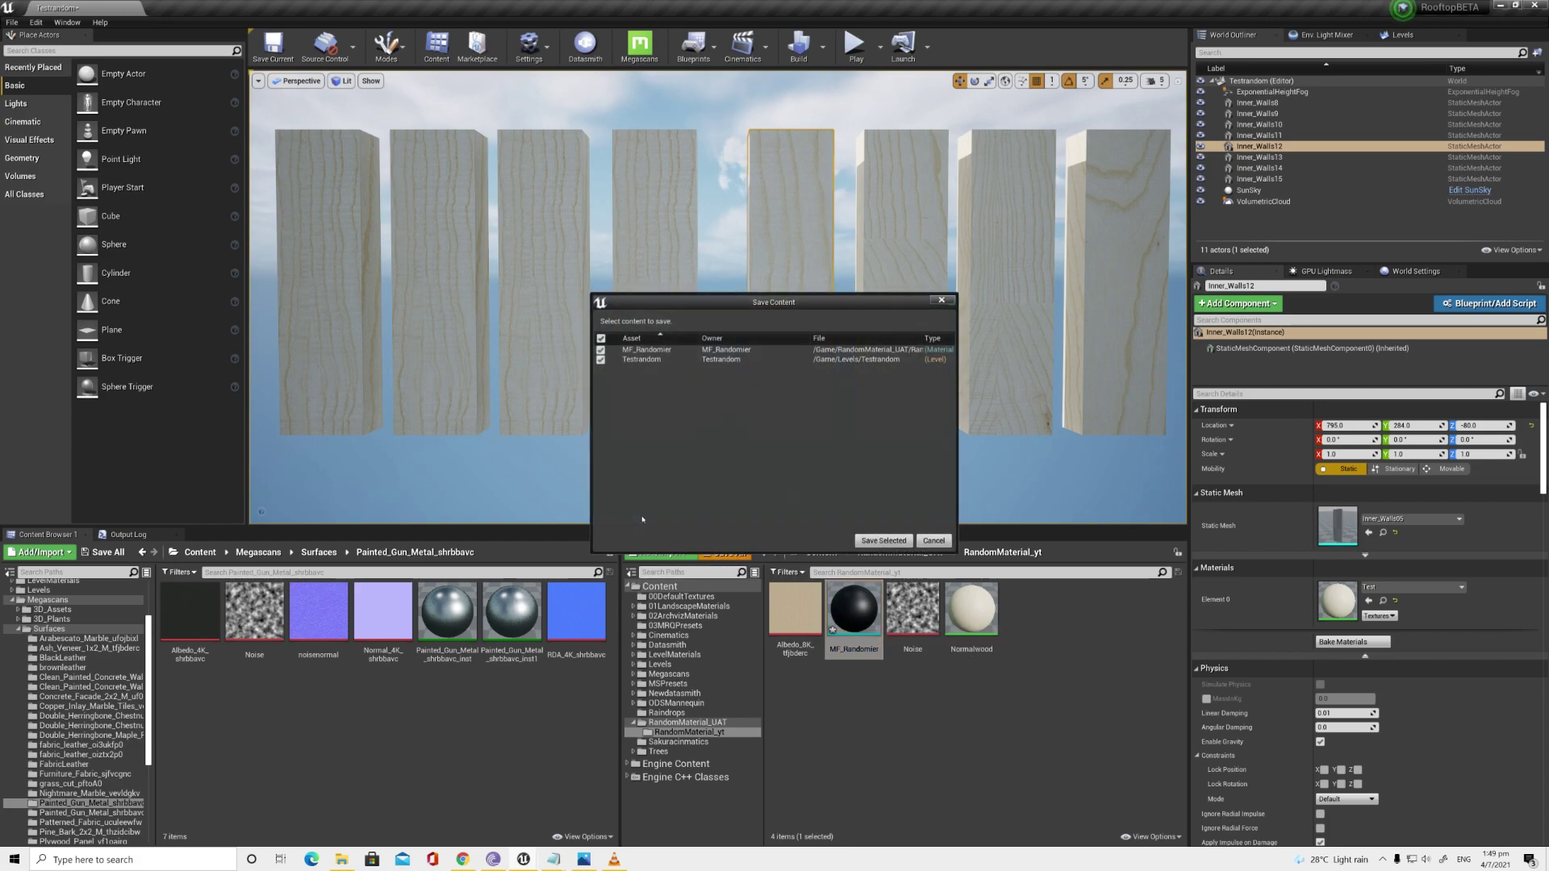
pyautogui.click(885, 541)
# Step: Open MF_Randomier for editing and make room in the graph ahead of the Output Result node
pyautogui.doubleClick(846, 613)
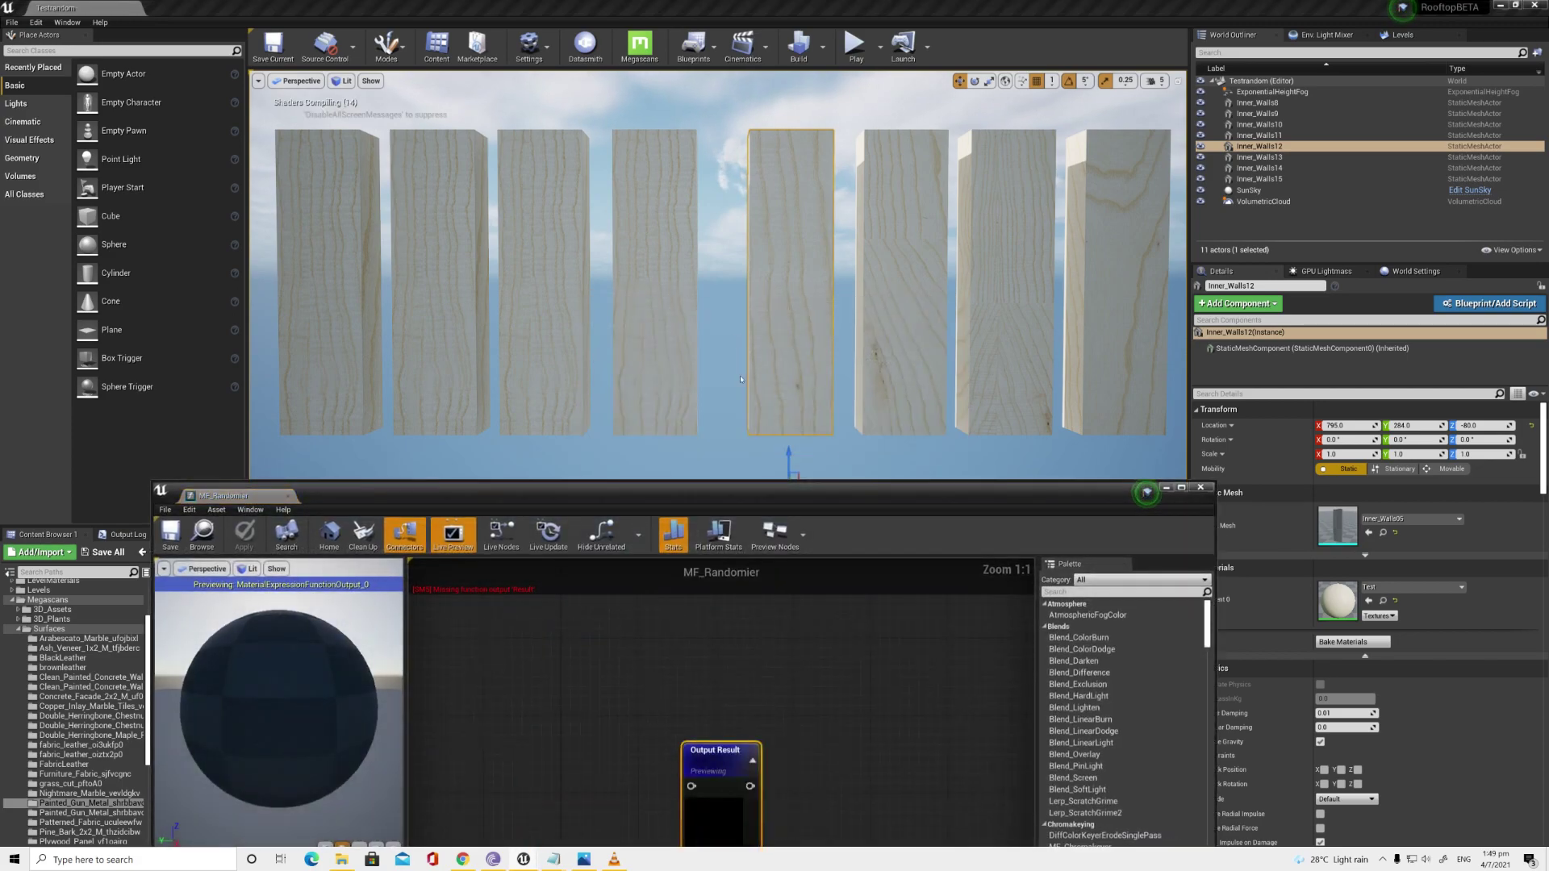
pyautogui.moveTo(720, 500); pyautogui.dragTo(826, 188)
pyautogui.scroll(-1, 768, 416)
pyautogui.moveTo(767, 416); pyautogui.dragTo(871, 419, button='right')
pyautogui.moveTo(632, 387); pyautogui.dragTo(803, 408, button='right')
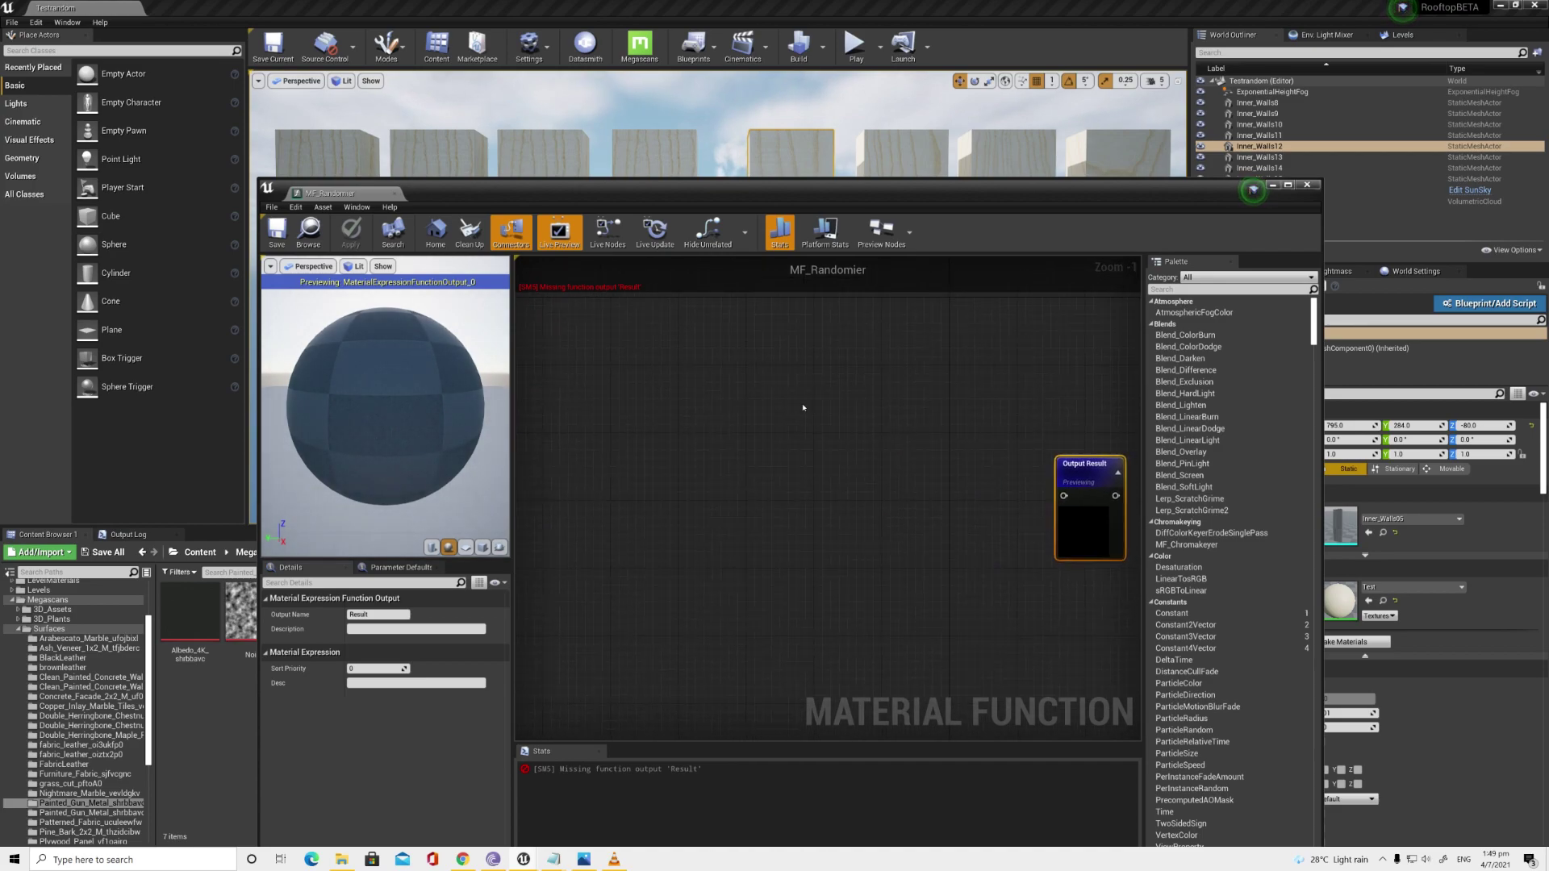
# Step: Add an ObjectPositionWS node to the function graph and place it well ahead of the Output Result node
pyautogui.rightClick(611, 386)
pyautogui.write('objectpo')
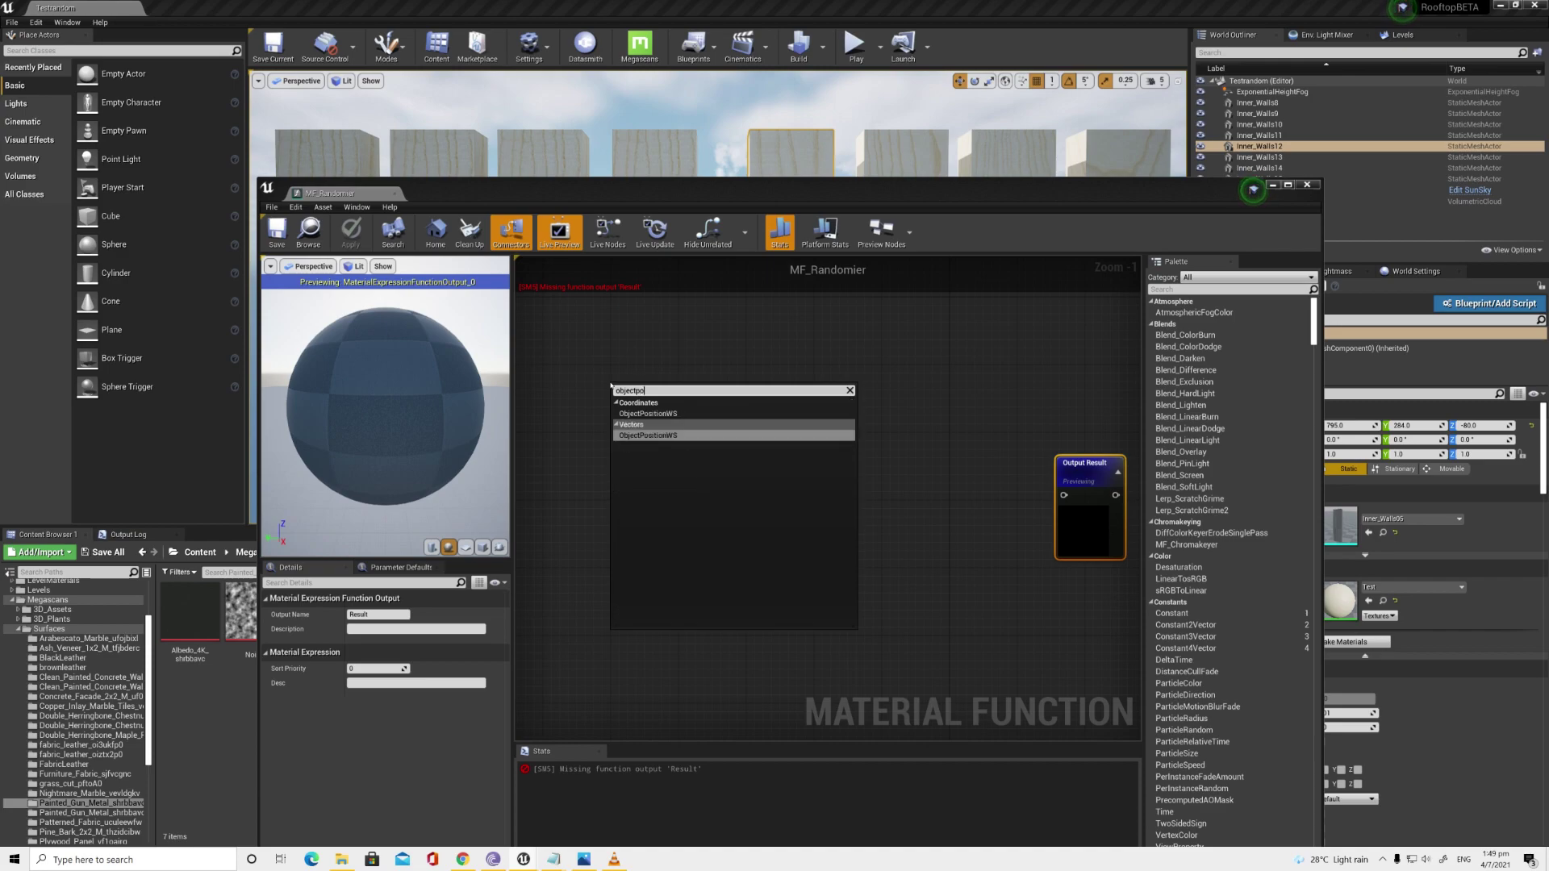
pyautogui.press('Return')
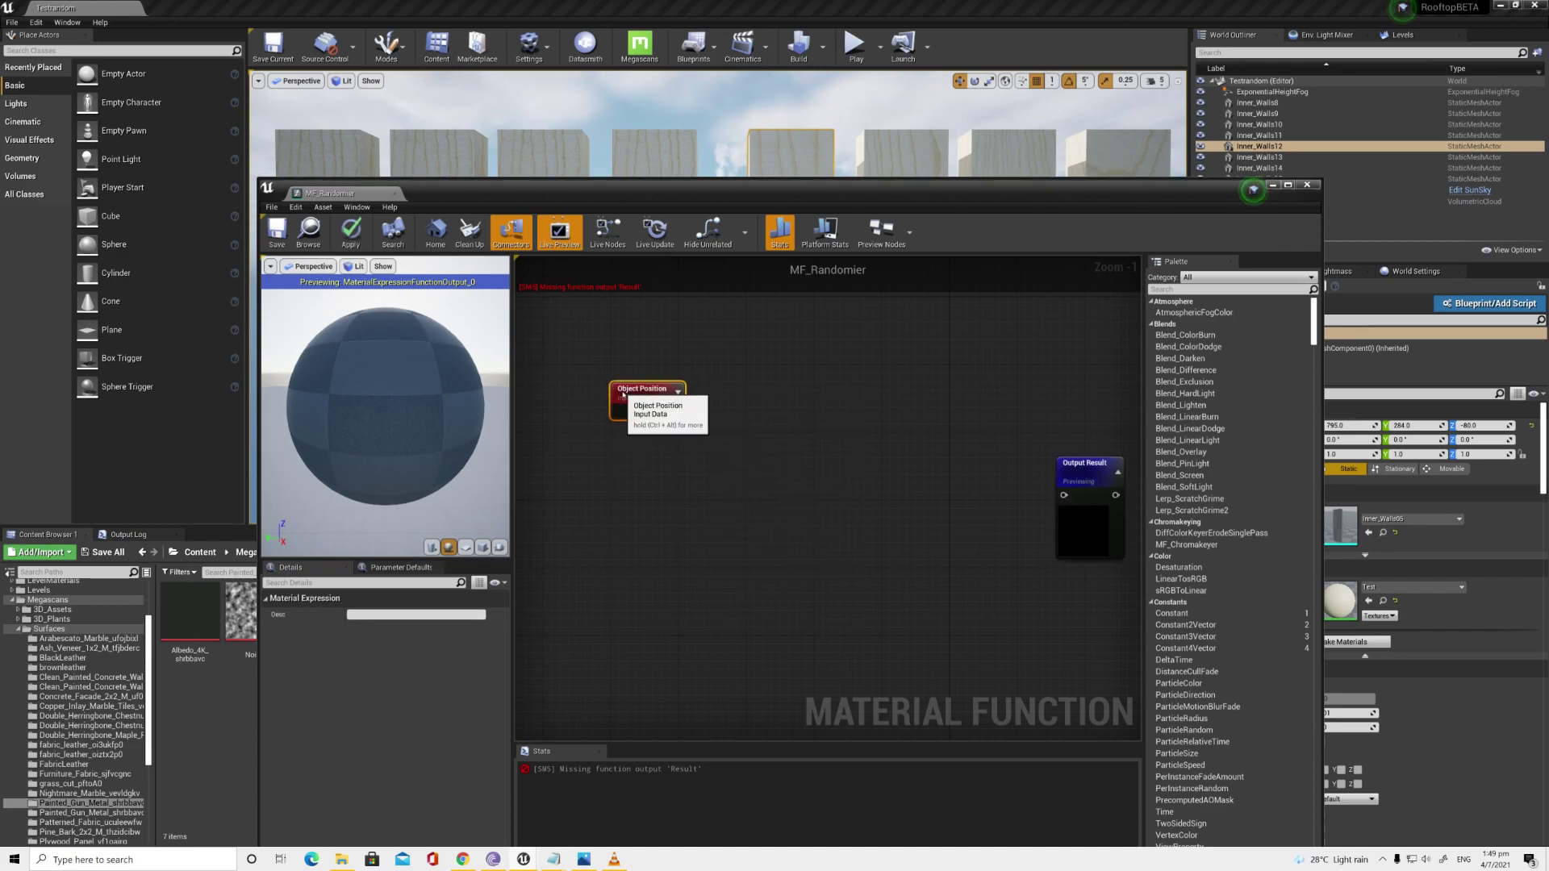
pyautogui.moveTo(627, 406); pyautogui.dragTo(629, 457)
pyautogui.moveTo(732, 182); pyautogui.dragTo(727, 227)
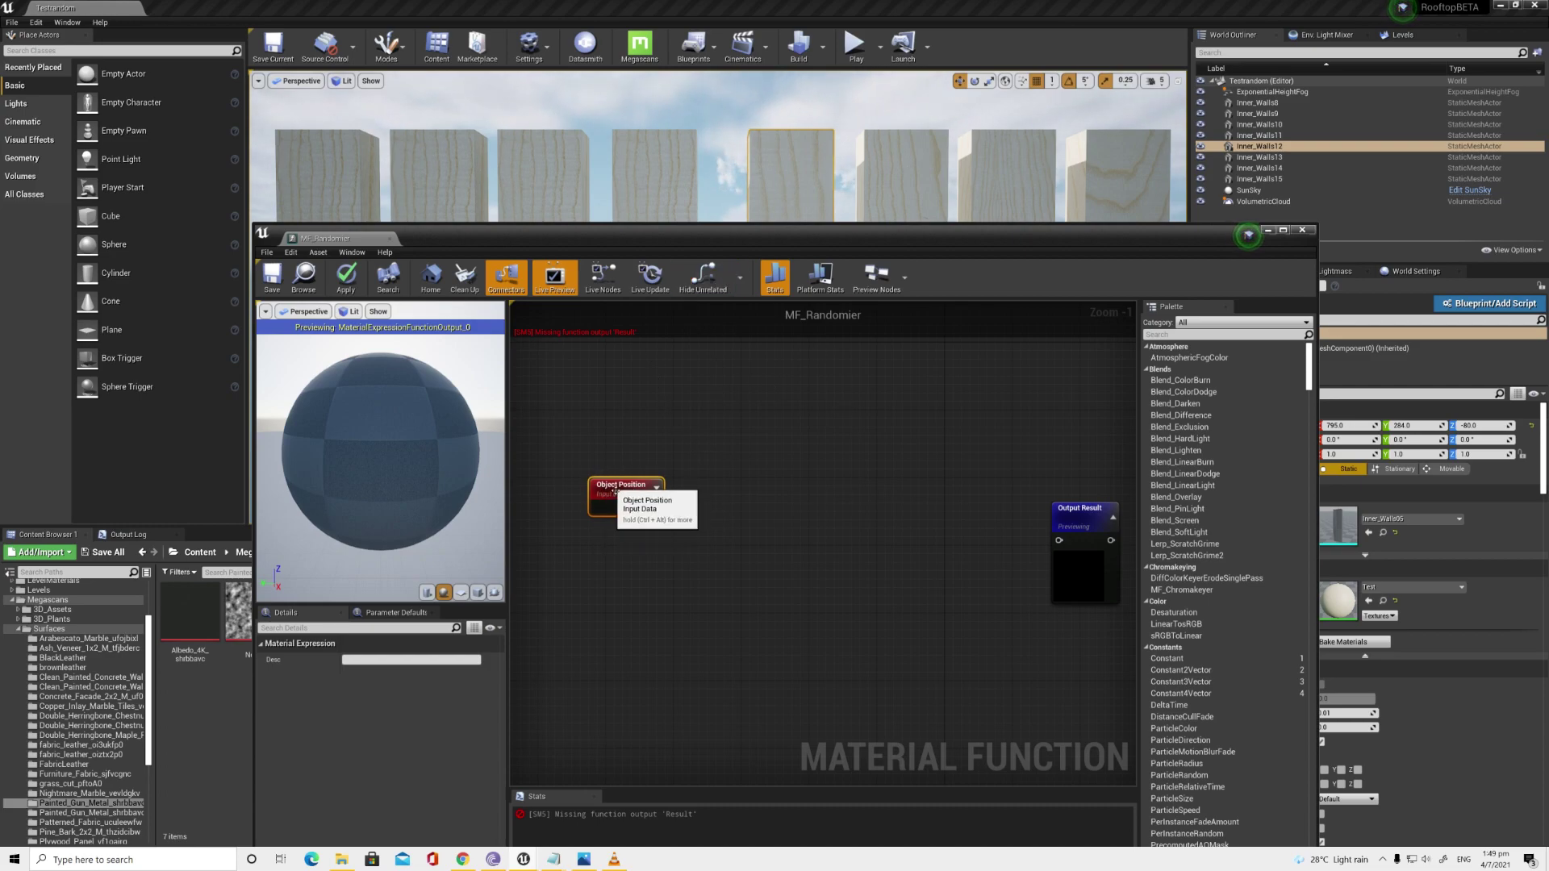
pyautogui.moveTo(752, 243); pyautogui.dragTo(657, 292)
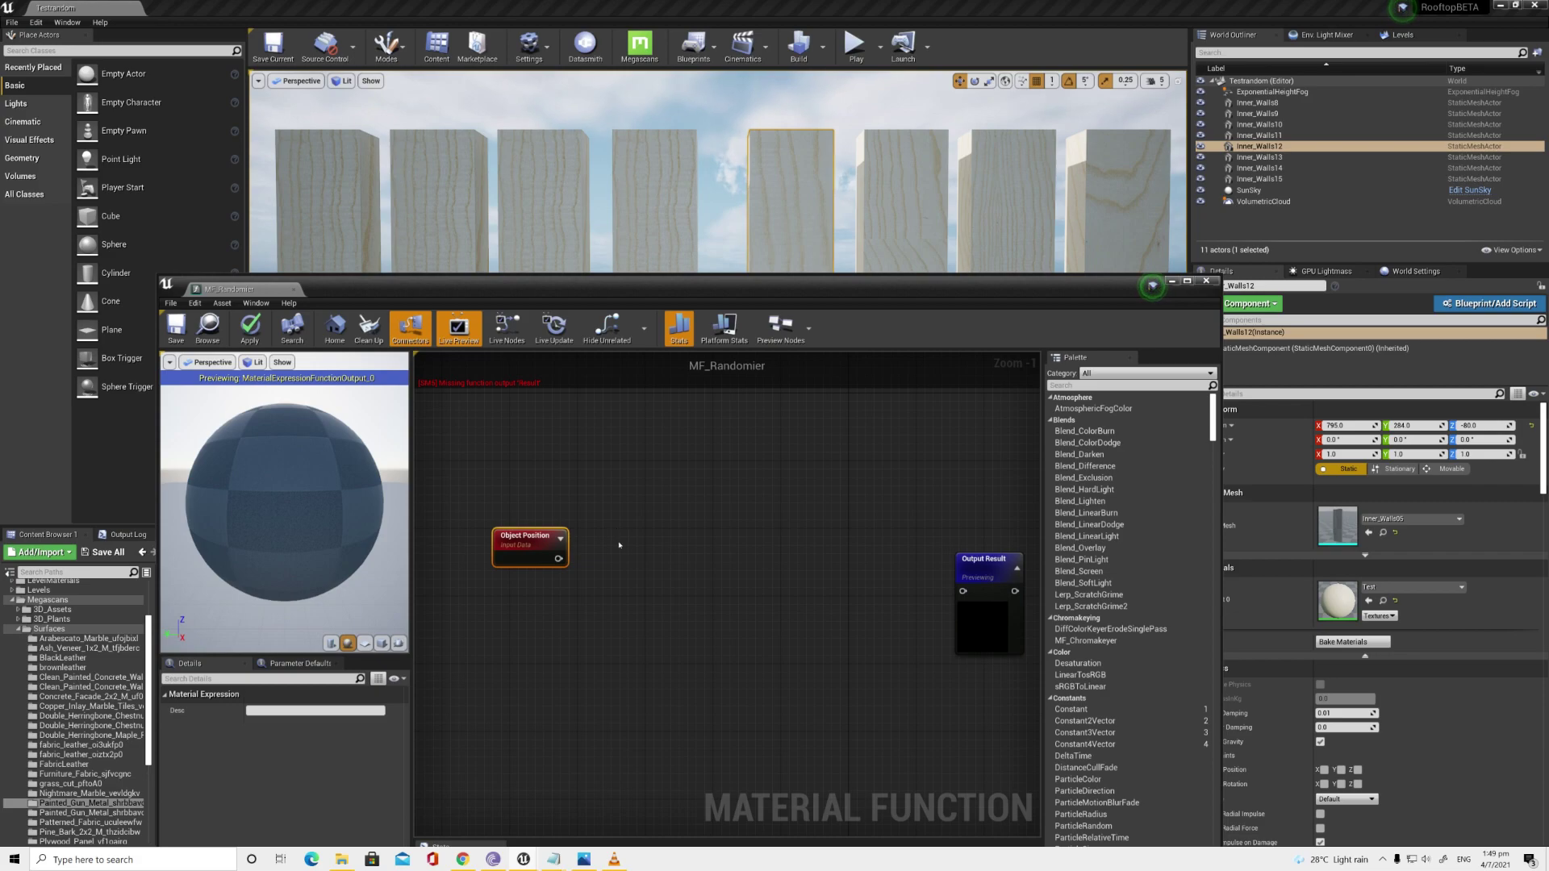
# Step: Add a ComponentMask node for the R and G channels, feed it from Object Position, and place the two nodes close together
pyautogui.rightClick(619, 546)
pyautogui.write('compone')
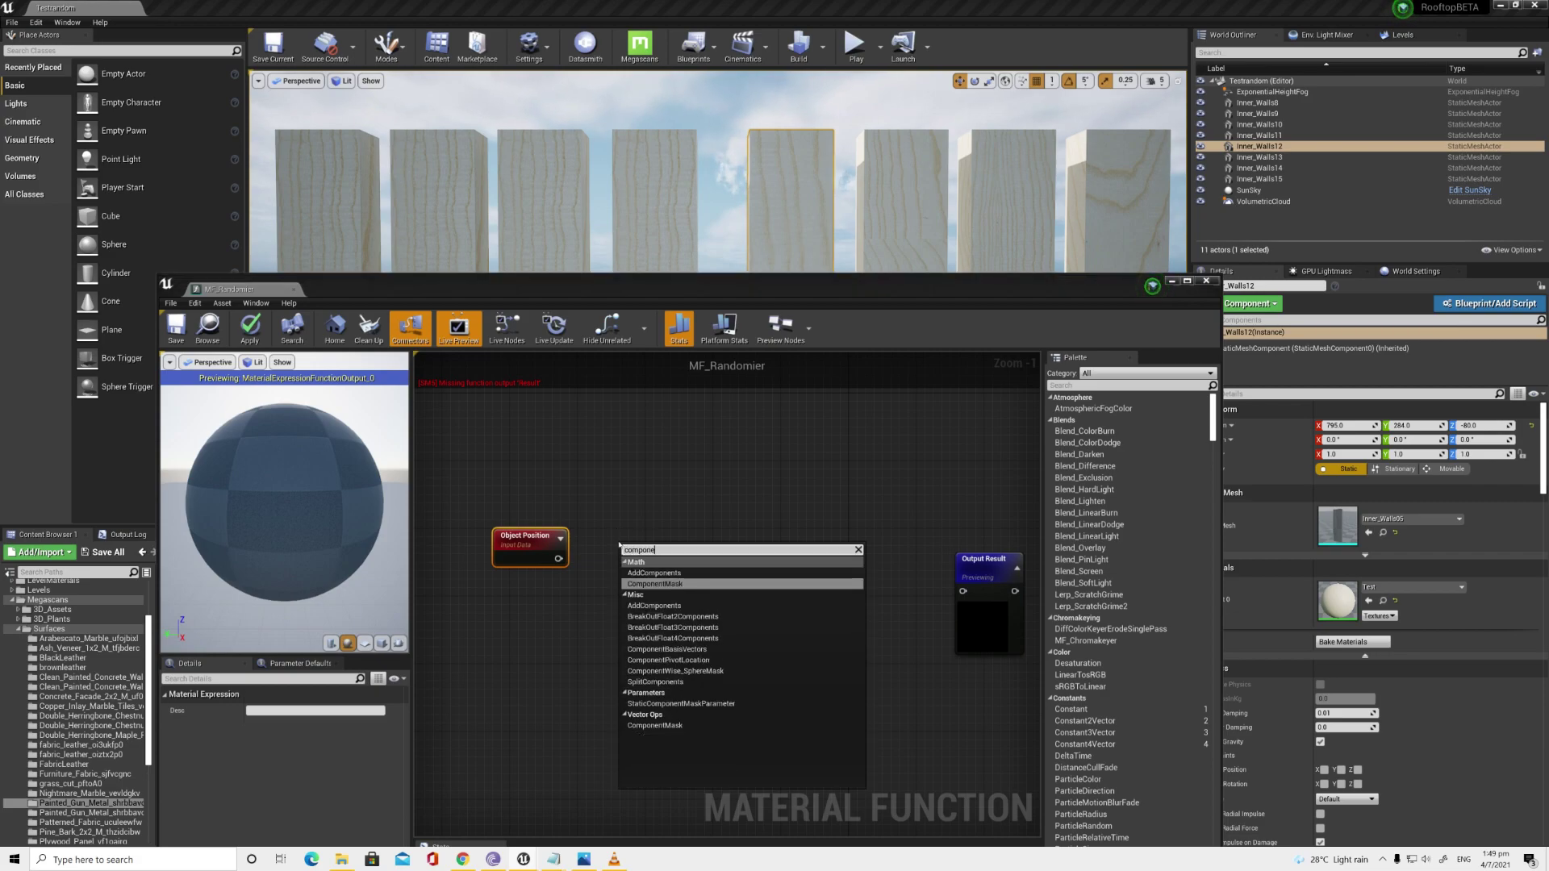
pyautogui.press('Return')
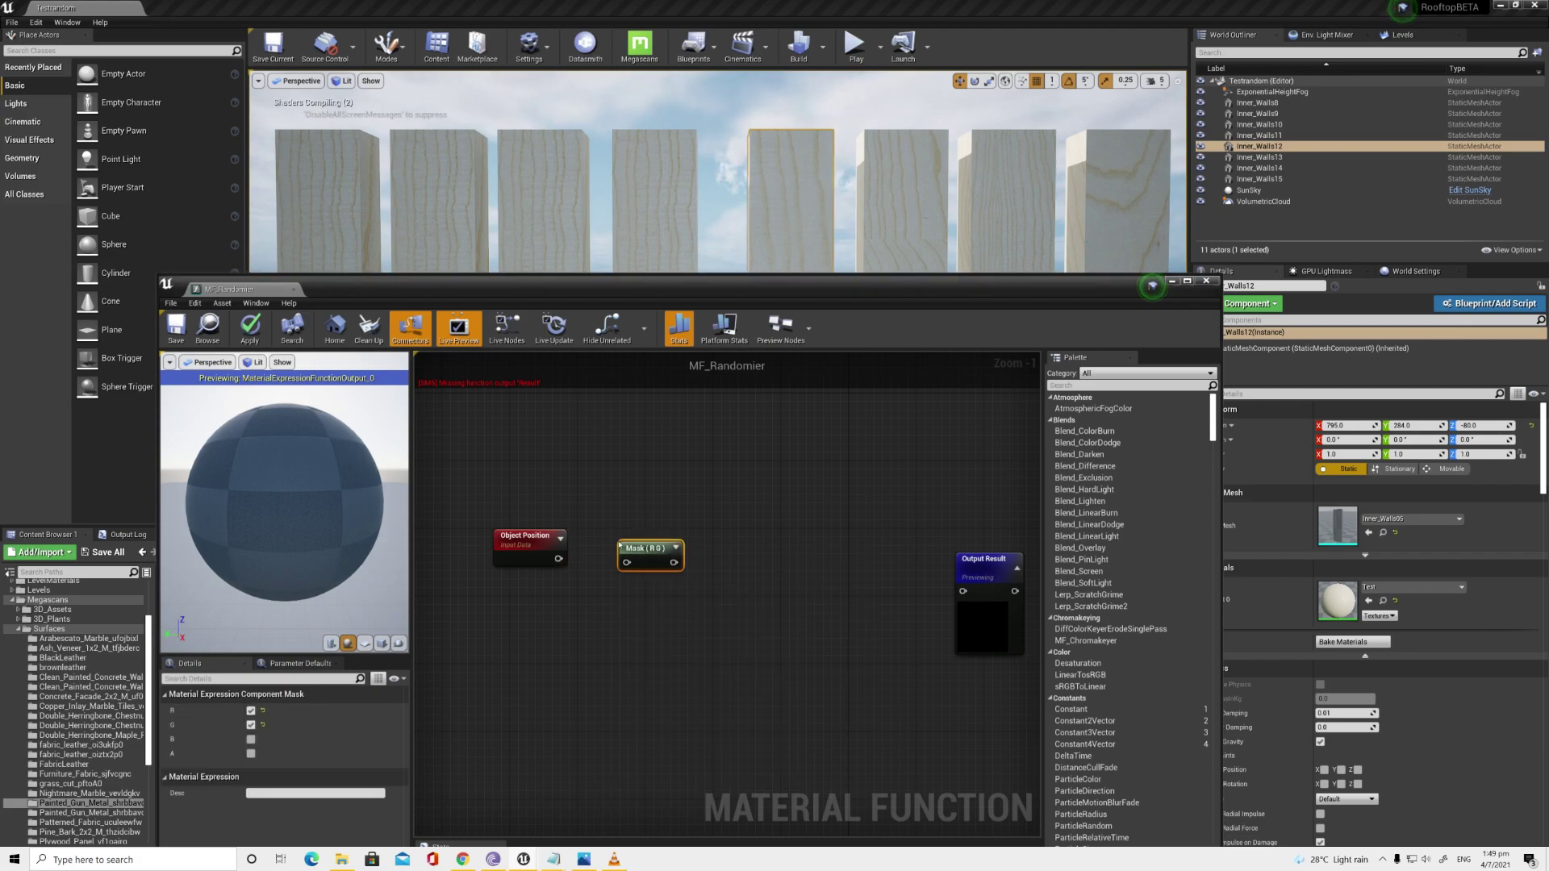
pyautogui.moveTo(558, 559); pyautogui.dragTo(627, 563)
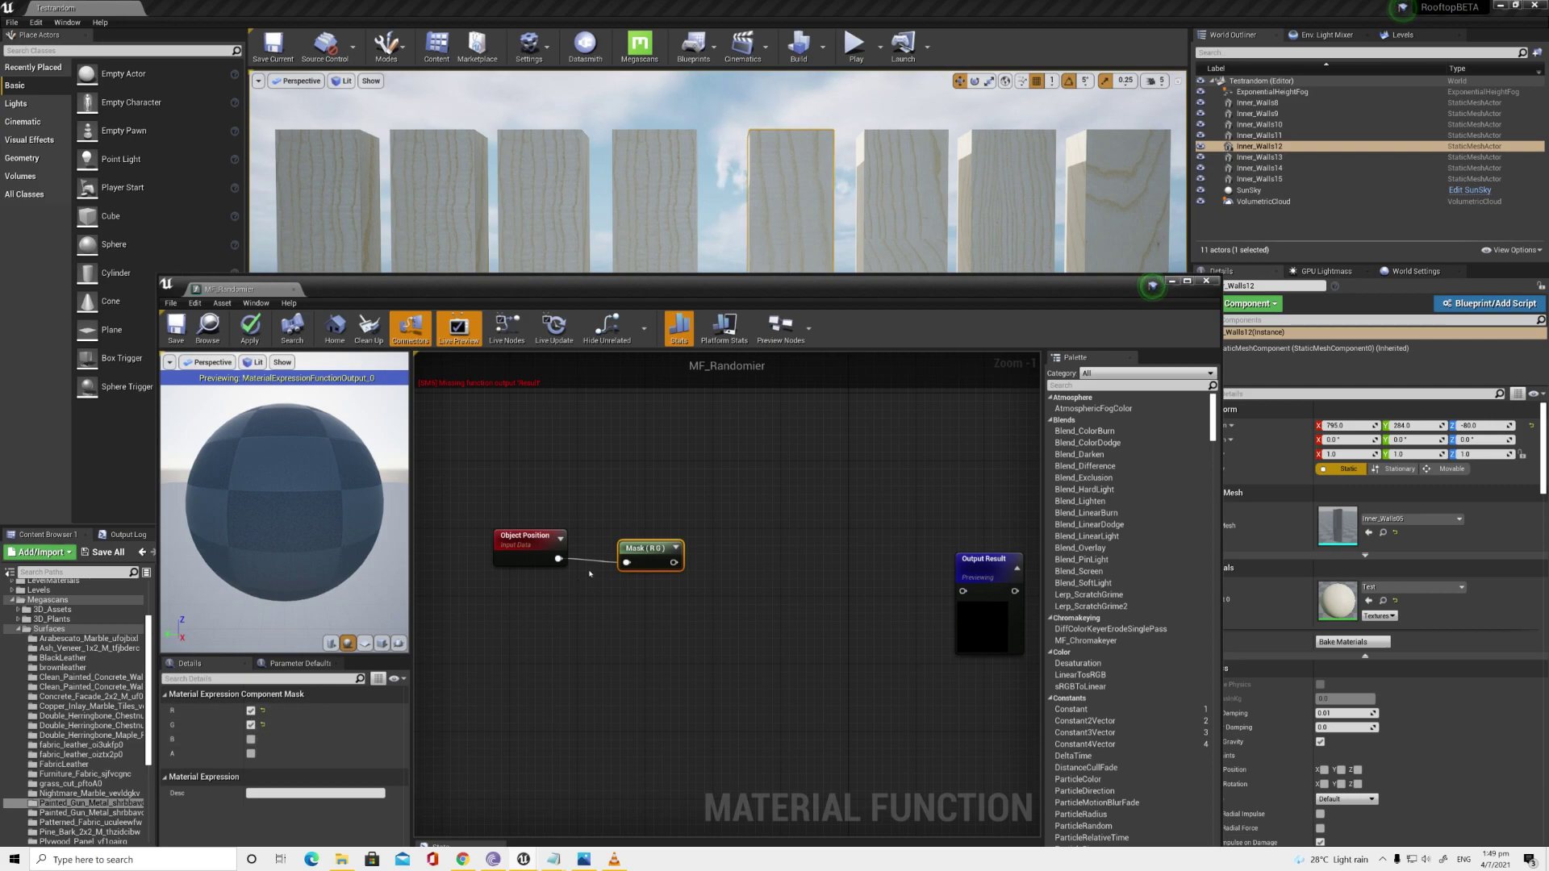
pyautogui.moveTo(638, 549); pyautogui.dragTo(605, 545)
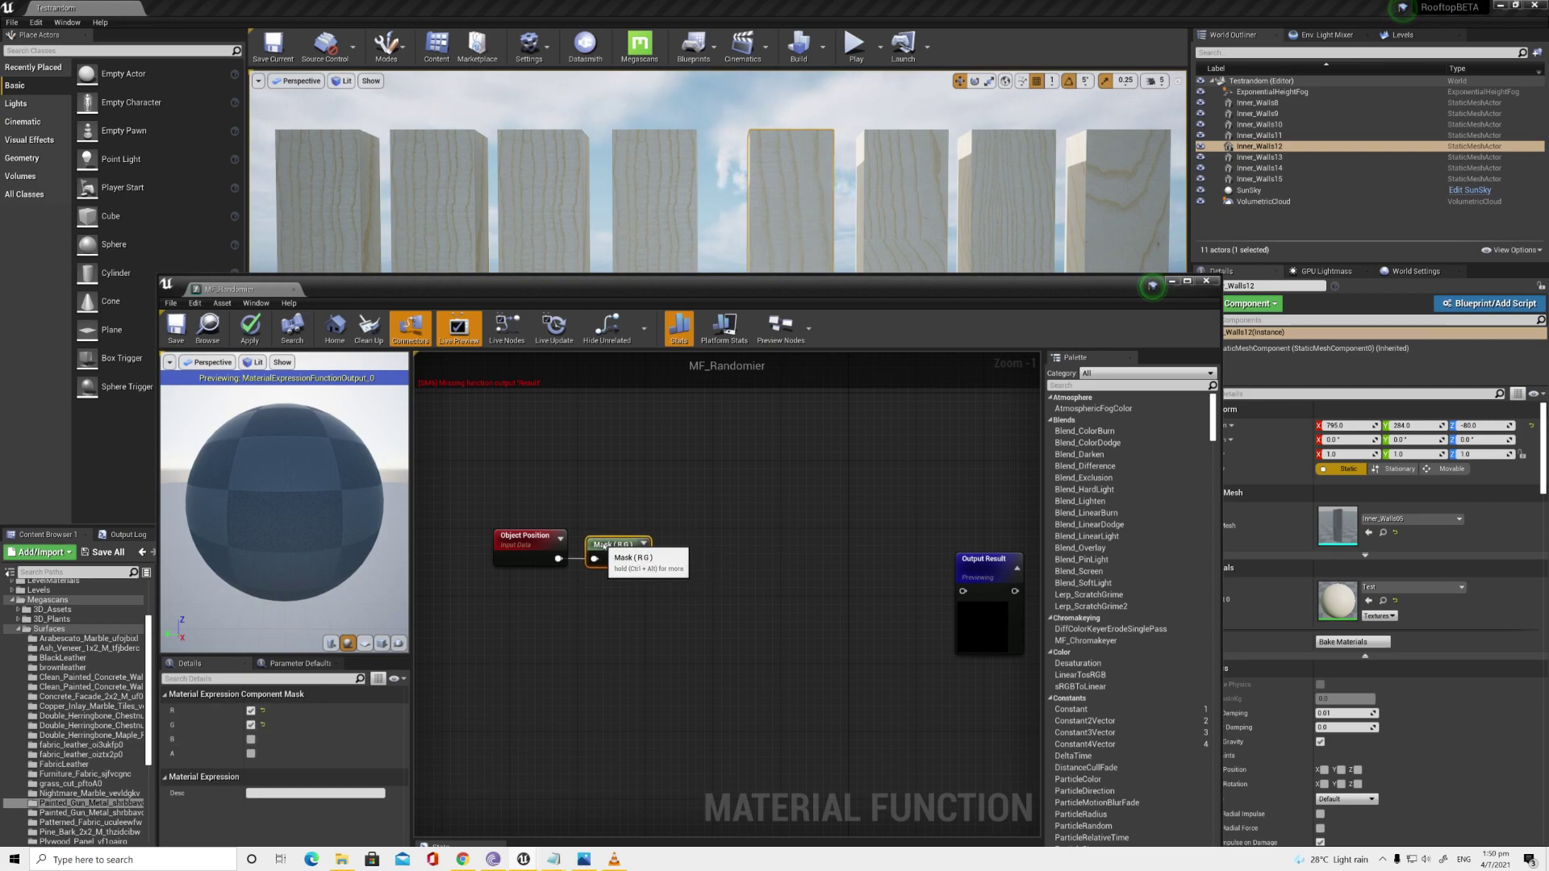
pyautogui.moveTo(467, 501); pyautogui.dragTo(595, 552)
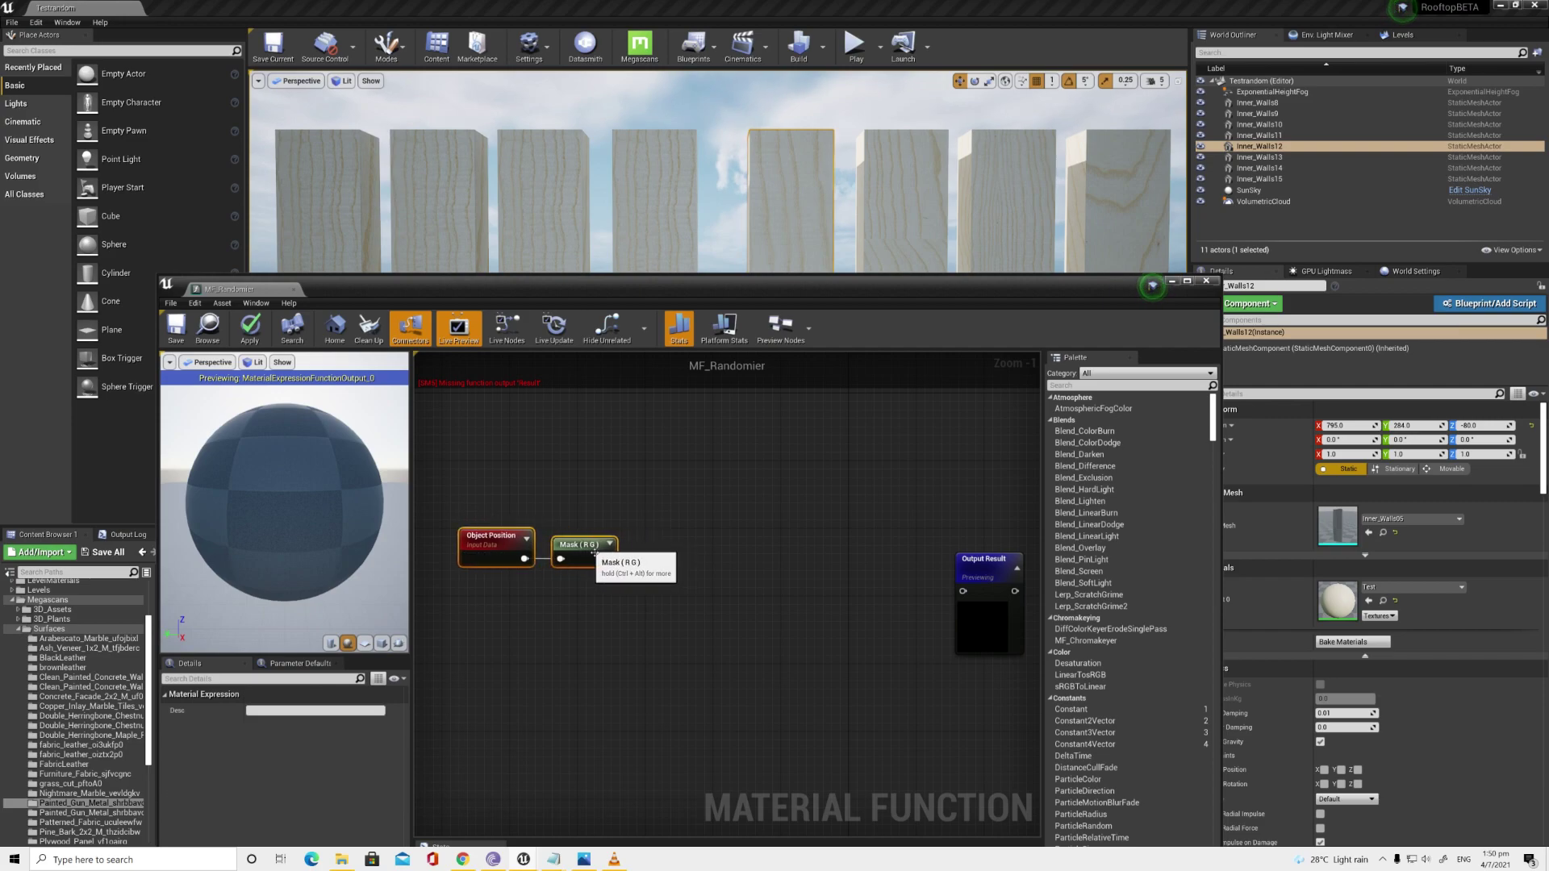
pyautogui.click(621, 589)
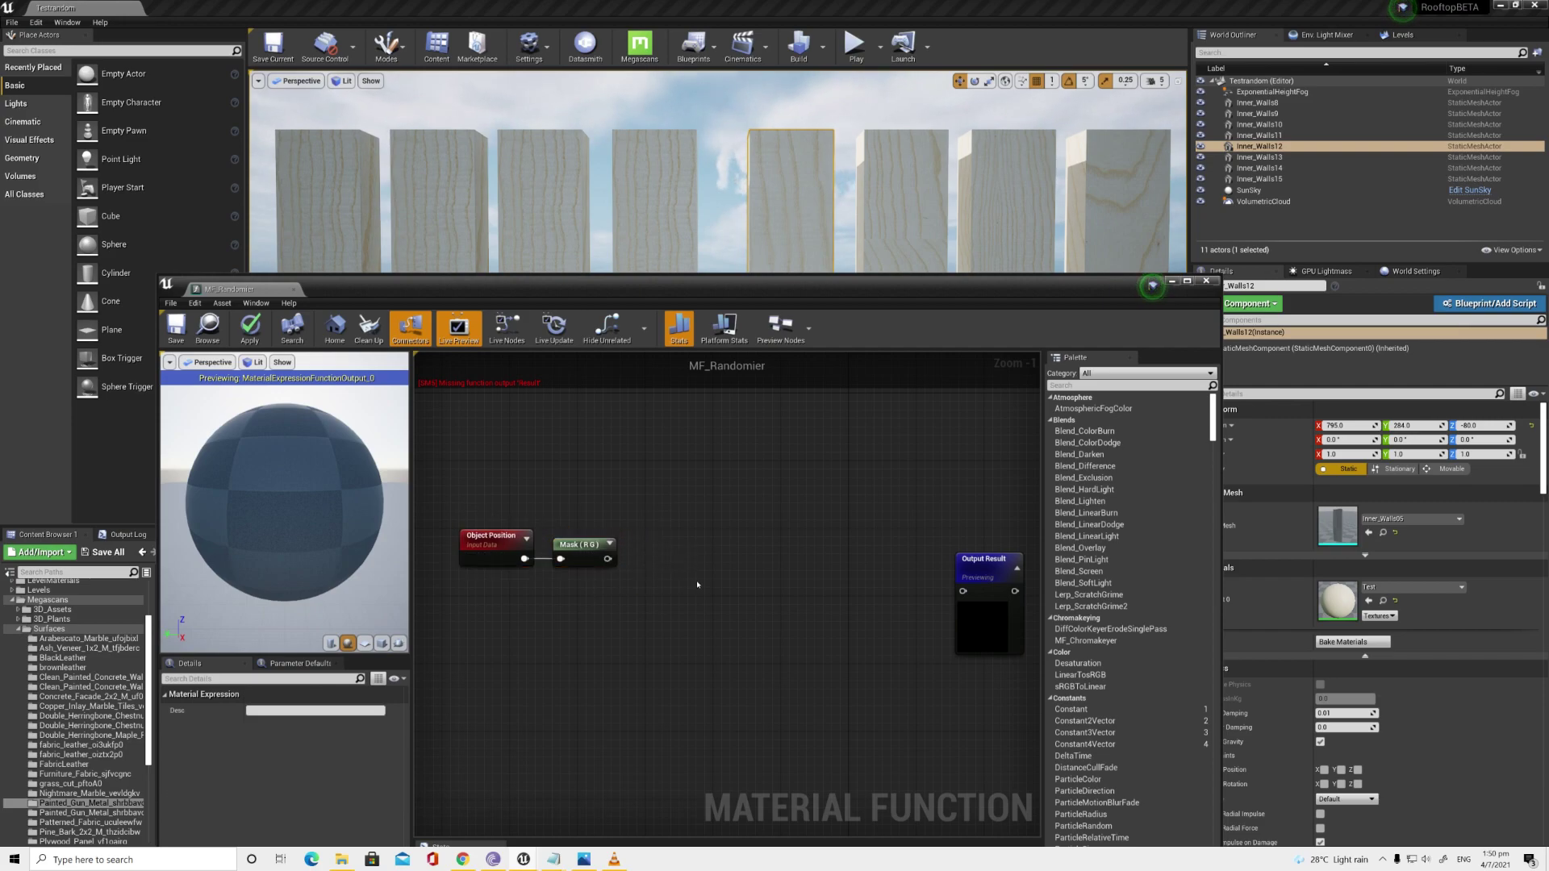
# Step: Add a Divide node after the mask and connect the mask's output to its A input
pyautogui.rightClick(682, 541)
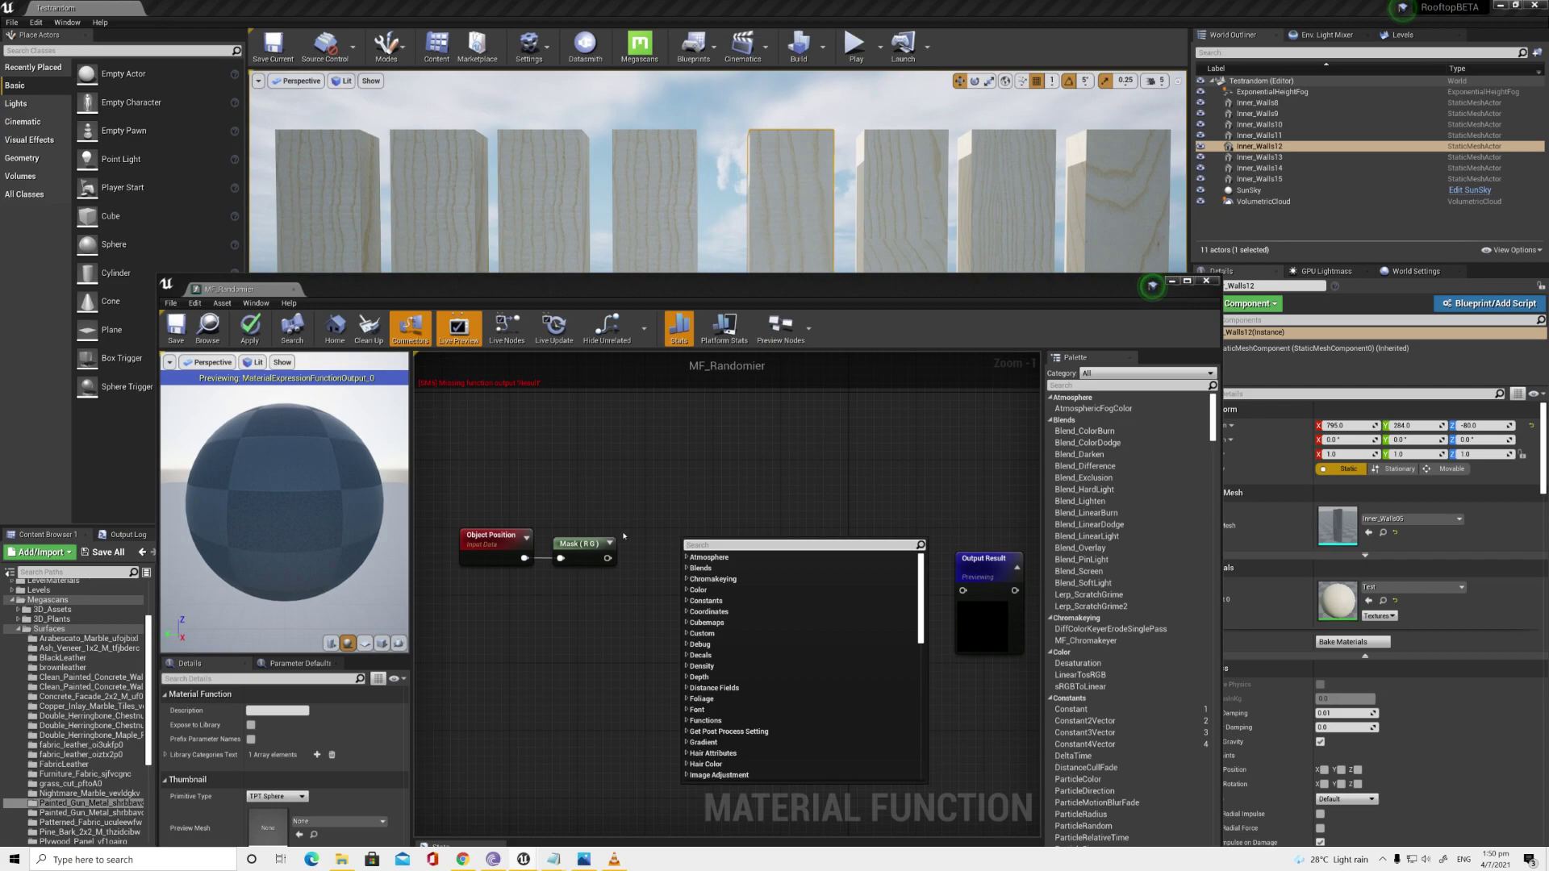
pyautogui.write('divide')
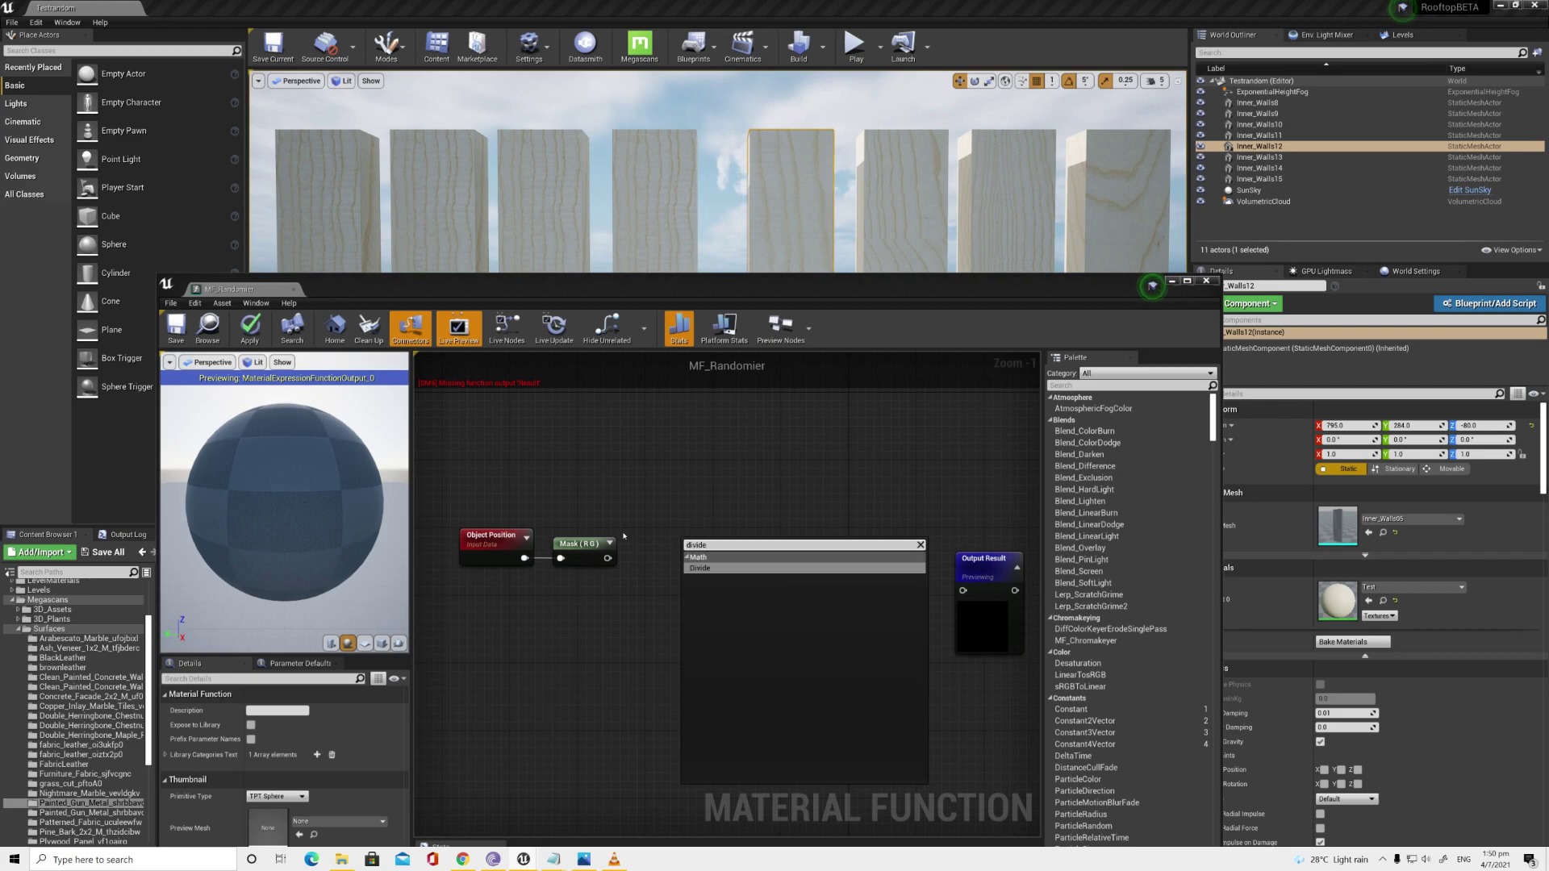
pyautogui.press('Return')
pyautogui.moveTo(607, 557); pyautogui.dragTo(671, 566)
pyautogui.click(600, 629)
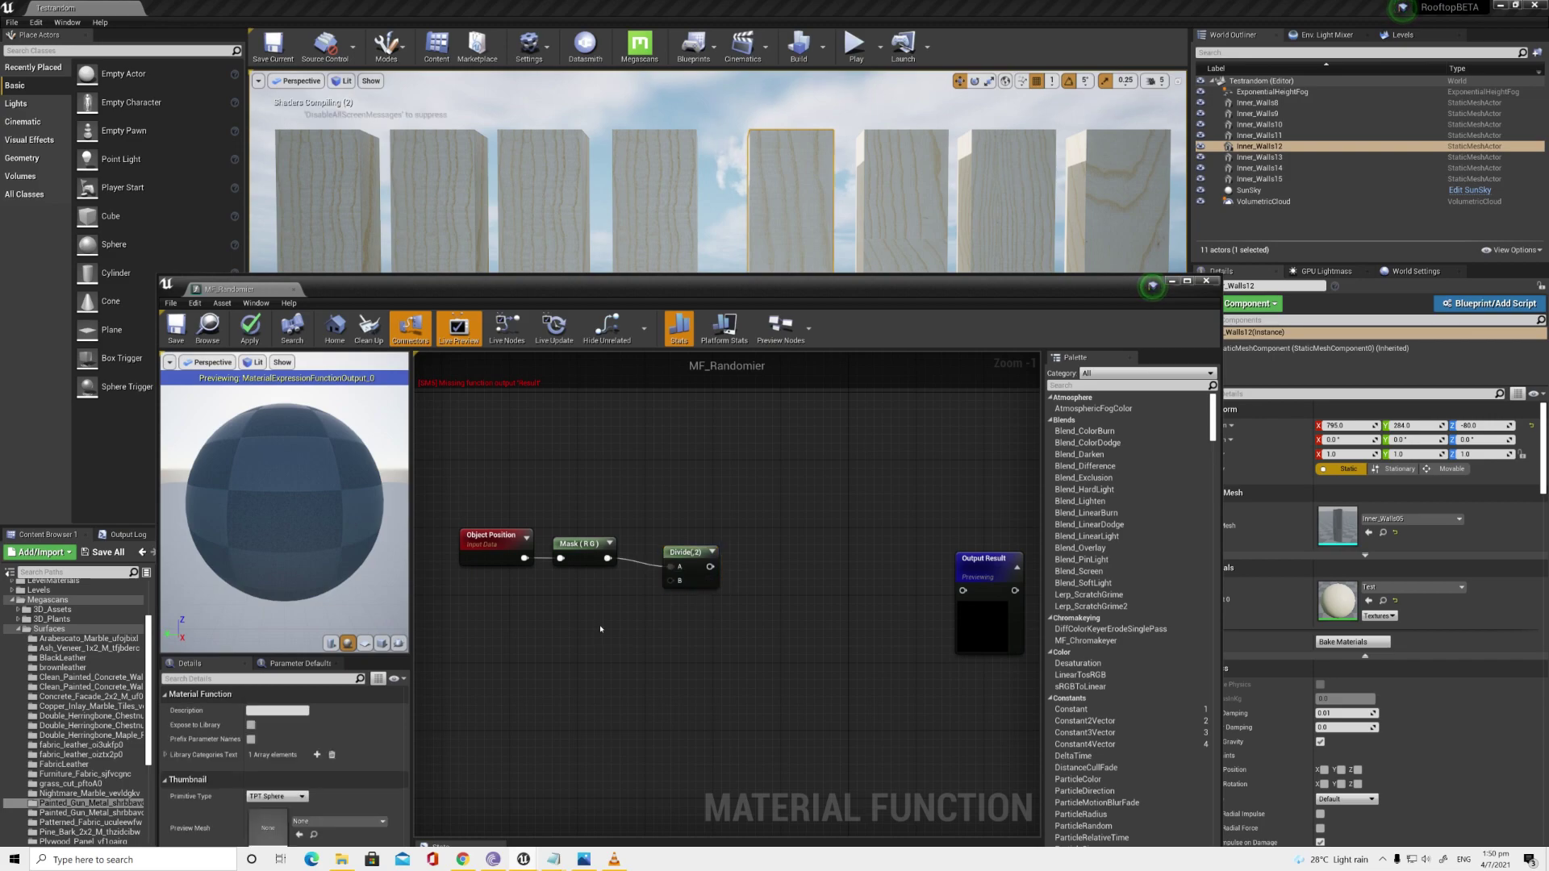
# Step: Add a Constant node below the mask and connect it to the Divide node's B input
pyautogui.rightClick(599, 627)
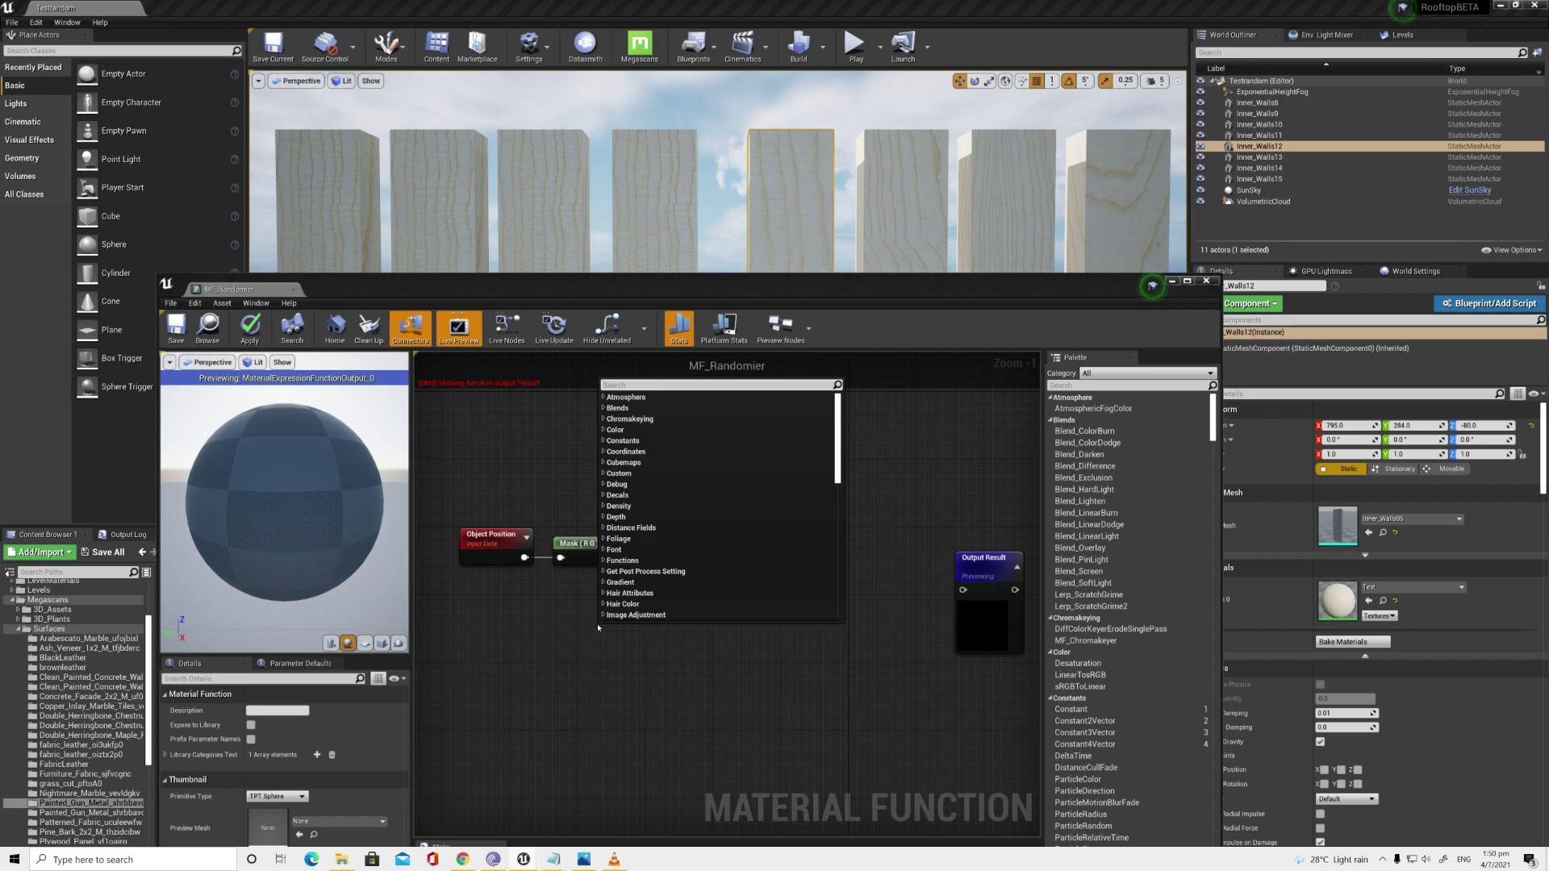
pyautogui.write('constant')
pyautogui.press('Return')
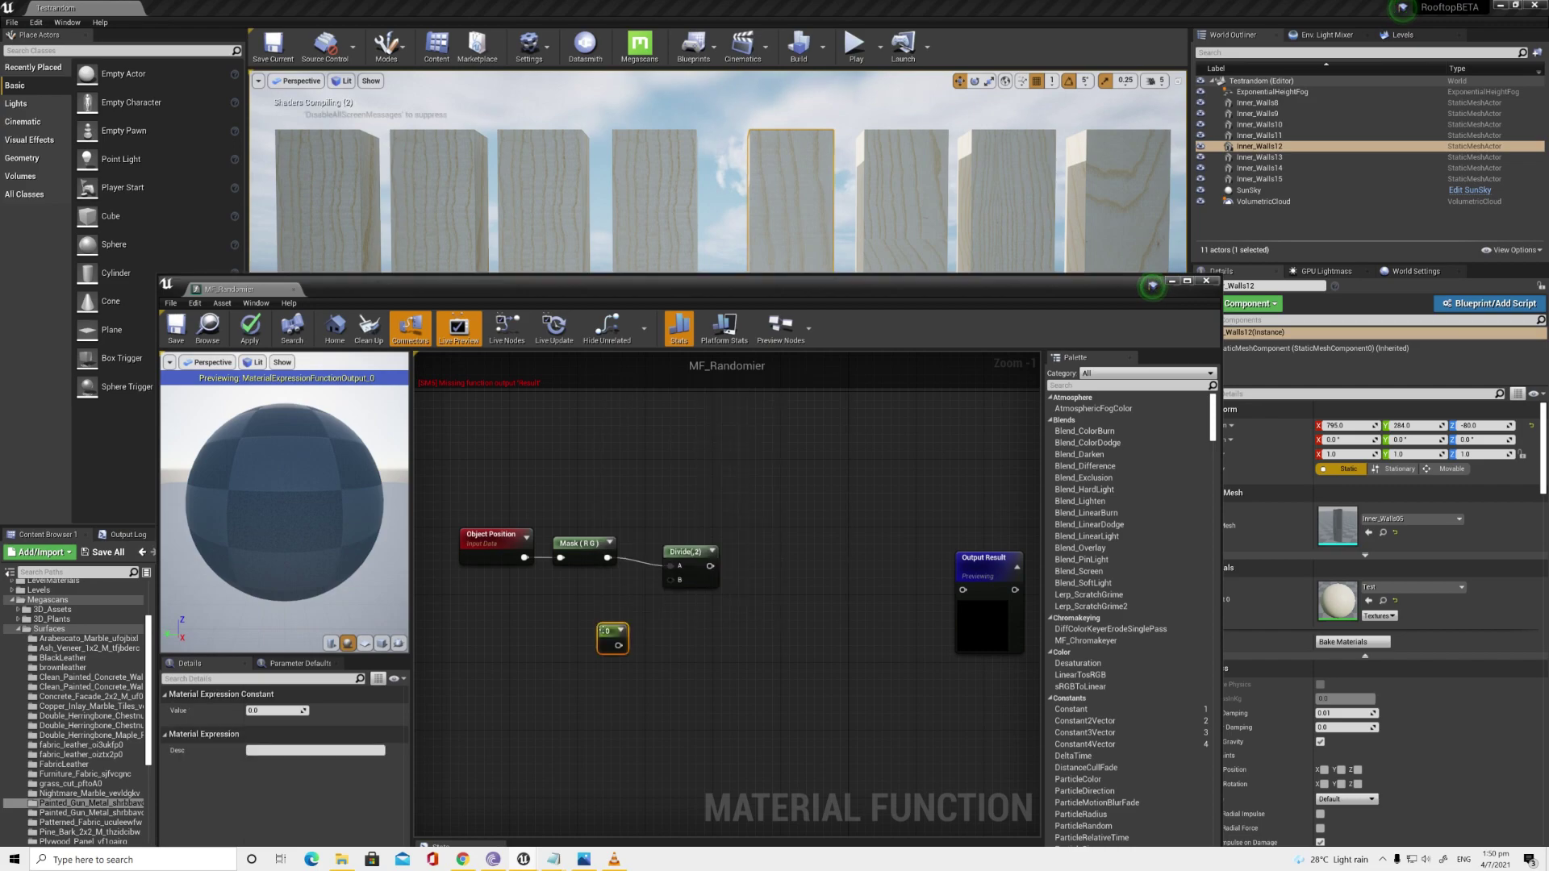
pyautogui.moveTo(623, 643); pyautogui.dragTo(671, 580)
# Step: Convert the constant to a parameter named Seed with a default value of 2000
pyautogui.rightClick(614, 640)
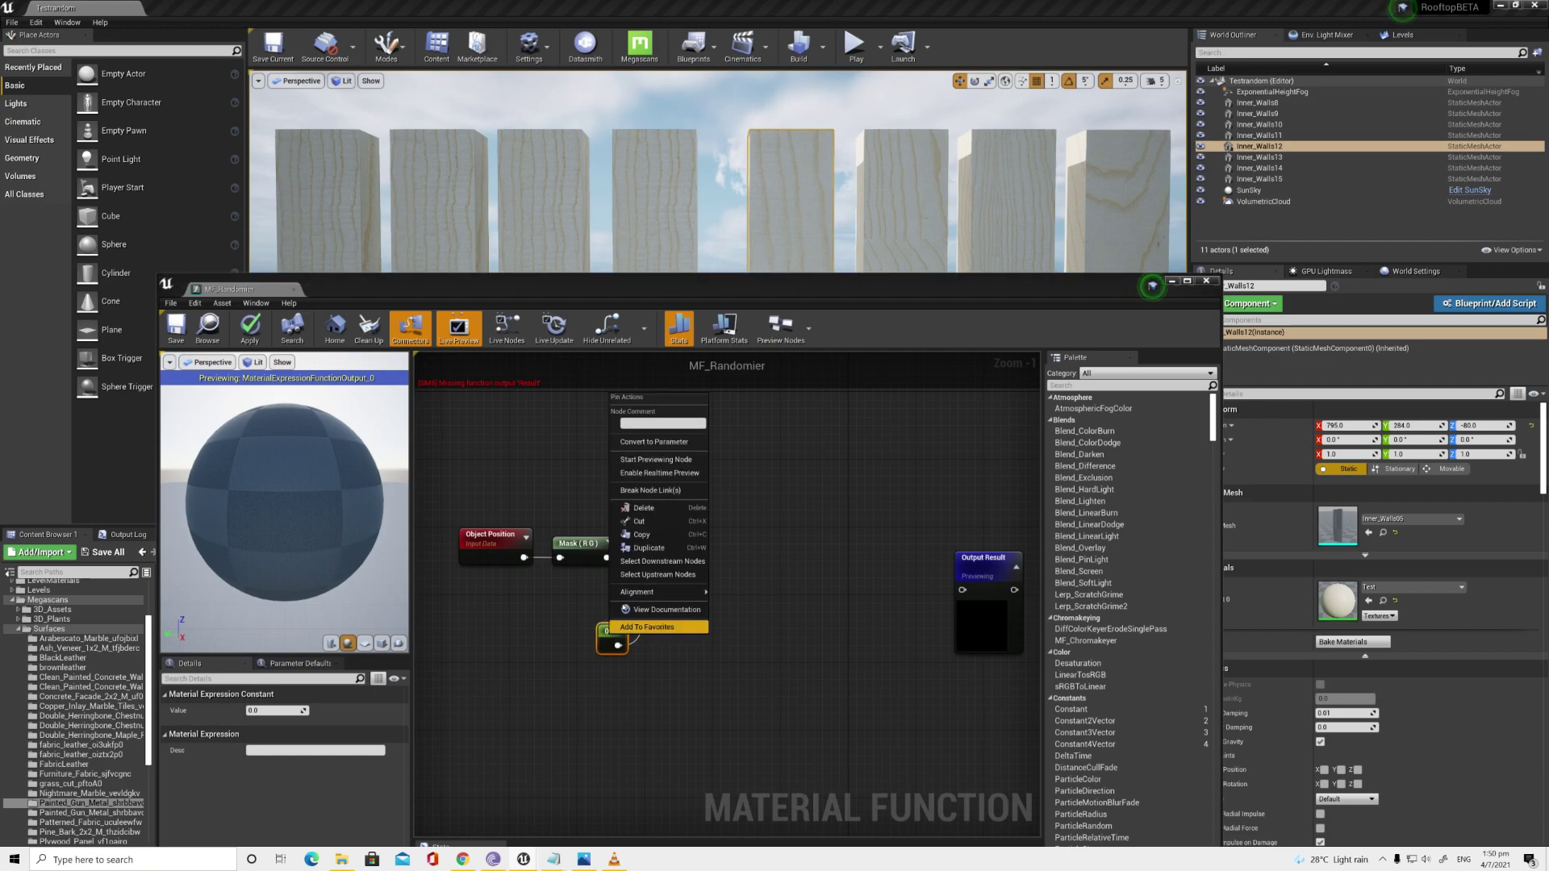
pyautogui.click(654, 442)
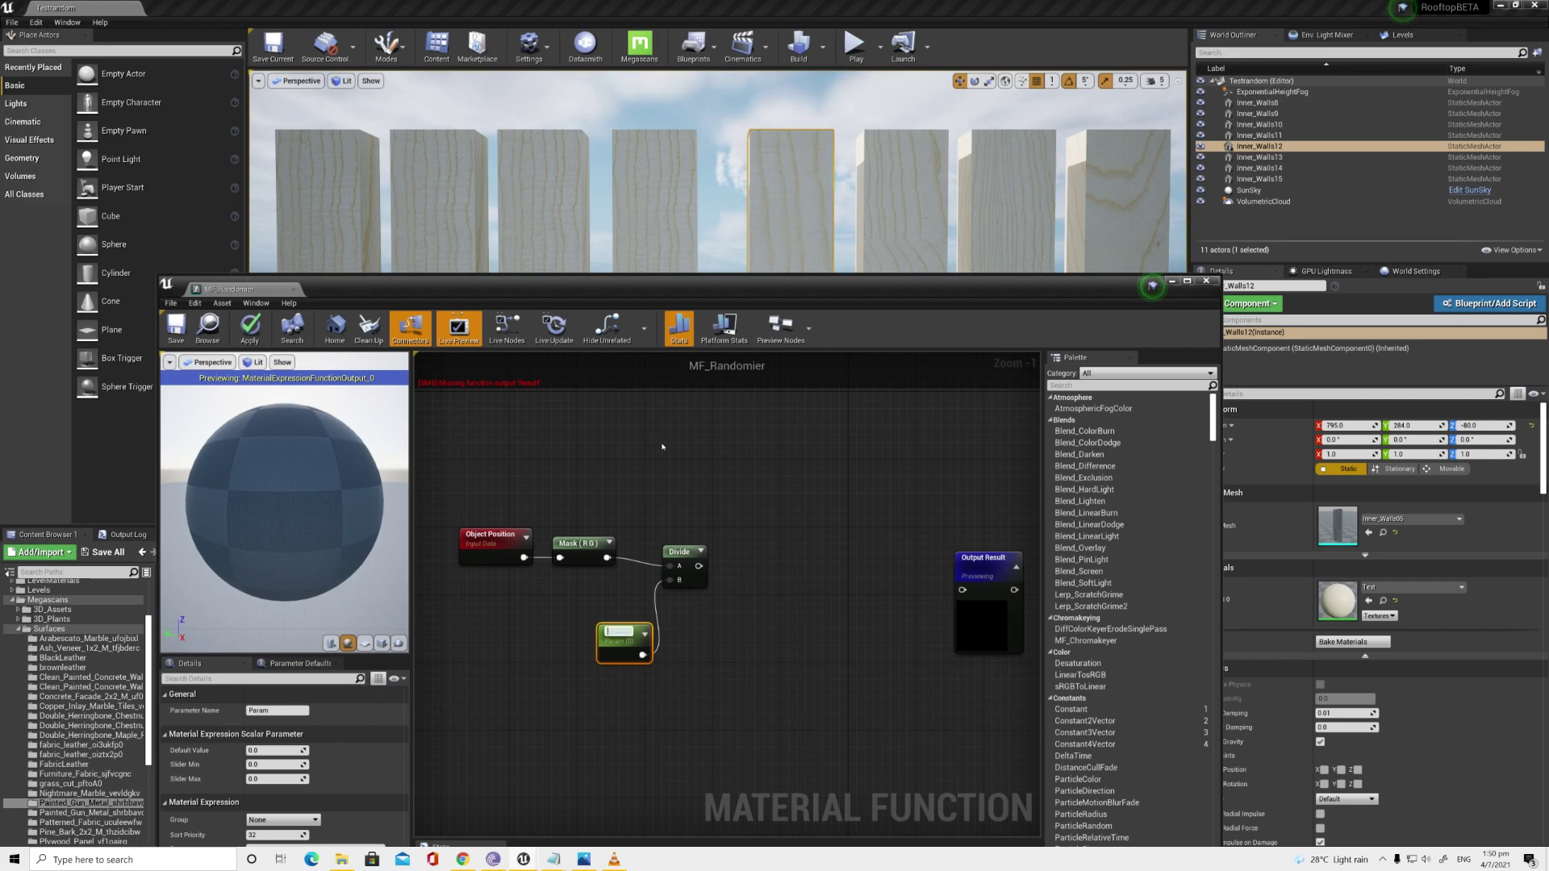
pyautogui.press('Return')
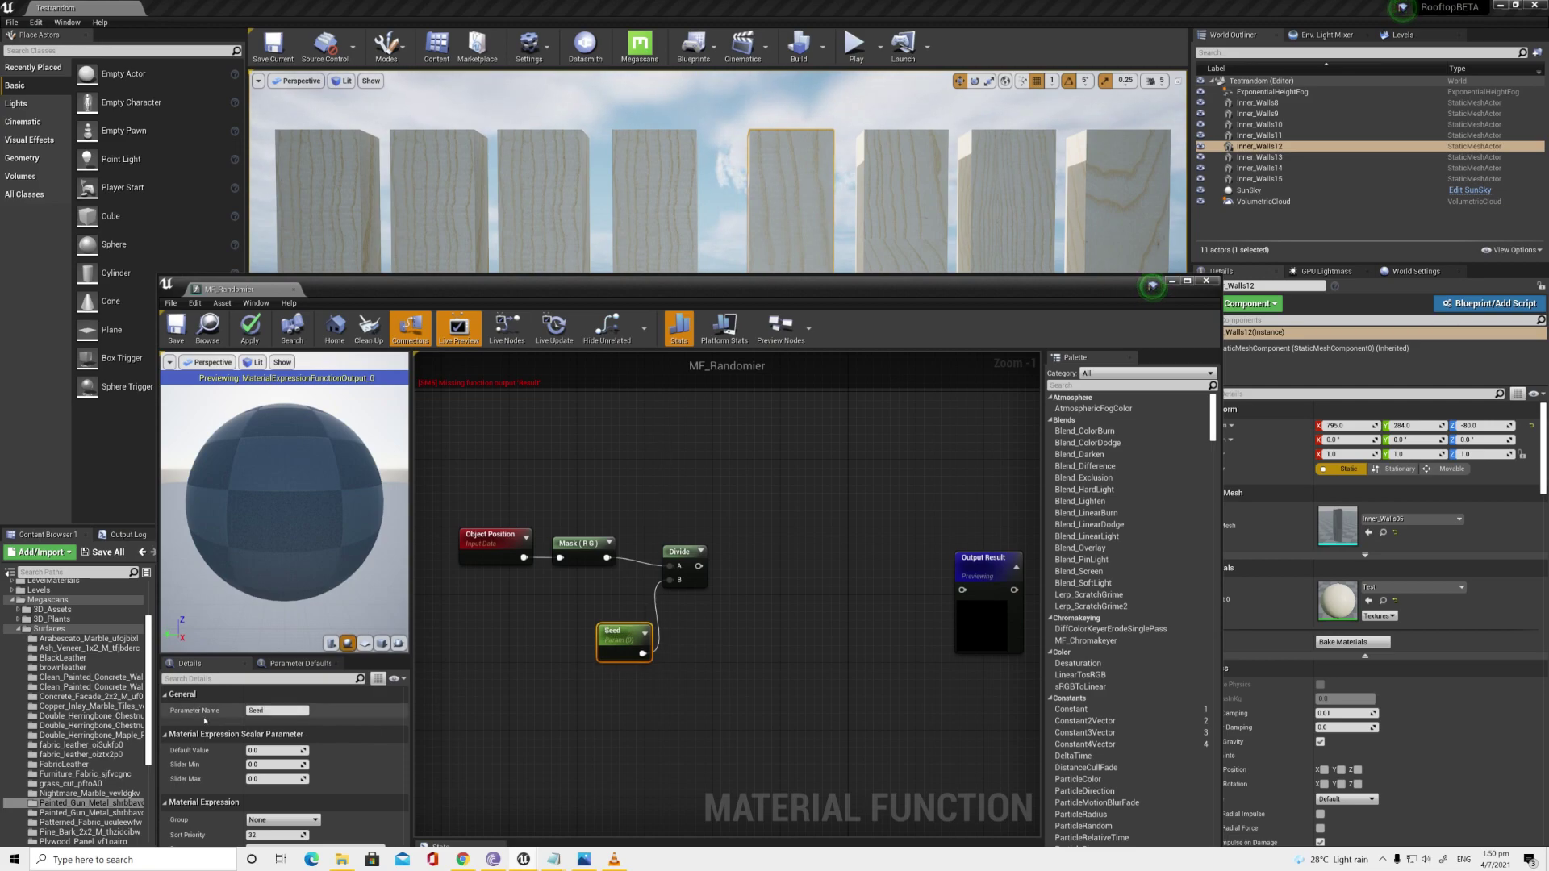
pyautogui.click(256, 750)
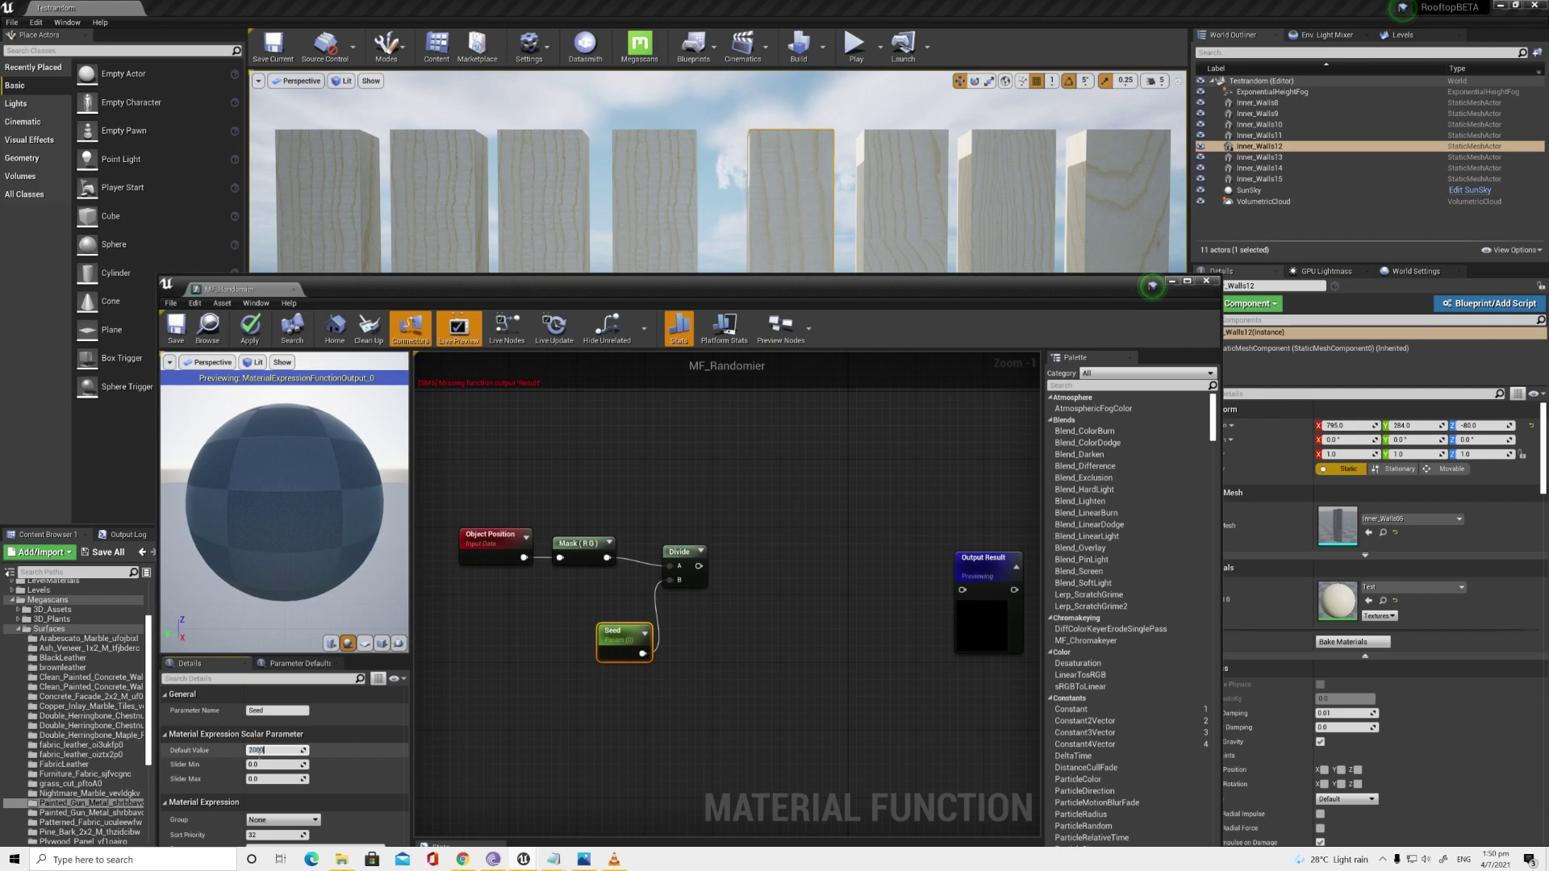
pyautogui.write('2000')
pyautogui.press('Return')
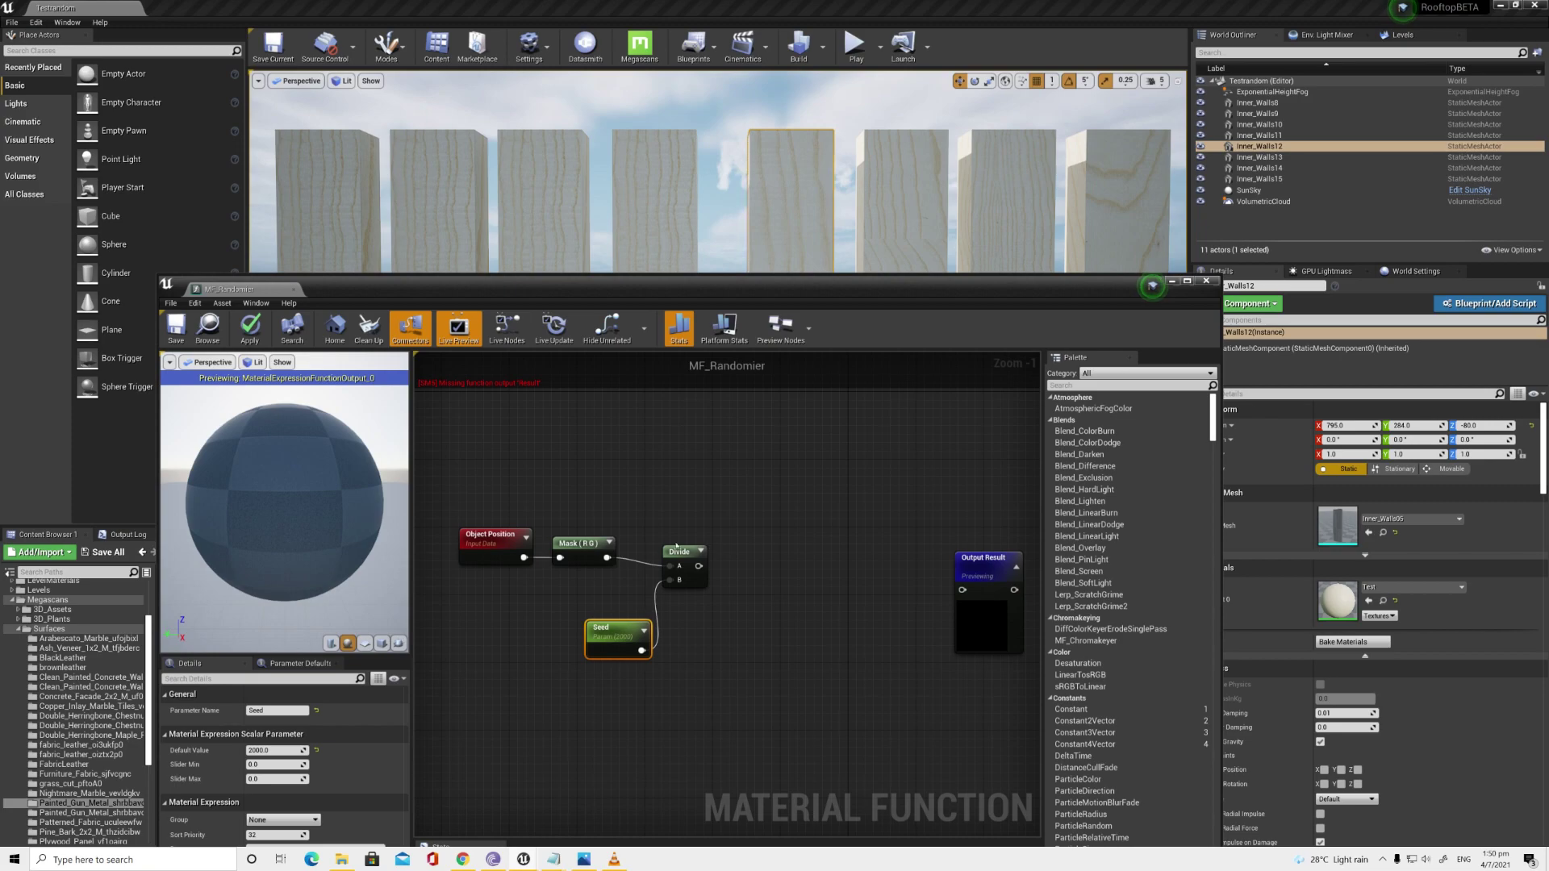
# Step: Add the Noise texture as a Texture Sample, connect the Divide output to its UVs, and place it between Divide and Output Result
pyautogui.moveTo(852, 294); pyautogui.dragTo(489, 313)
pyautogui.moveTo(918, 597); pyautogui.dragTo(428, 570)
pyautogui.moveTo(358, 583); pyautogui.dragTo(405, 545, button='right')
pyautogui.moveTo(381, 547); pyautogui.dragTo(483, 556)
pyautogui.moveTo(501, 512); pyautogui.dragTo(439, 512, button='right')
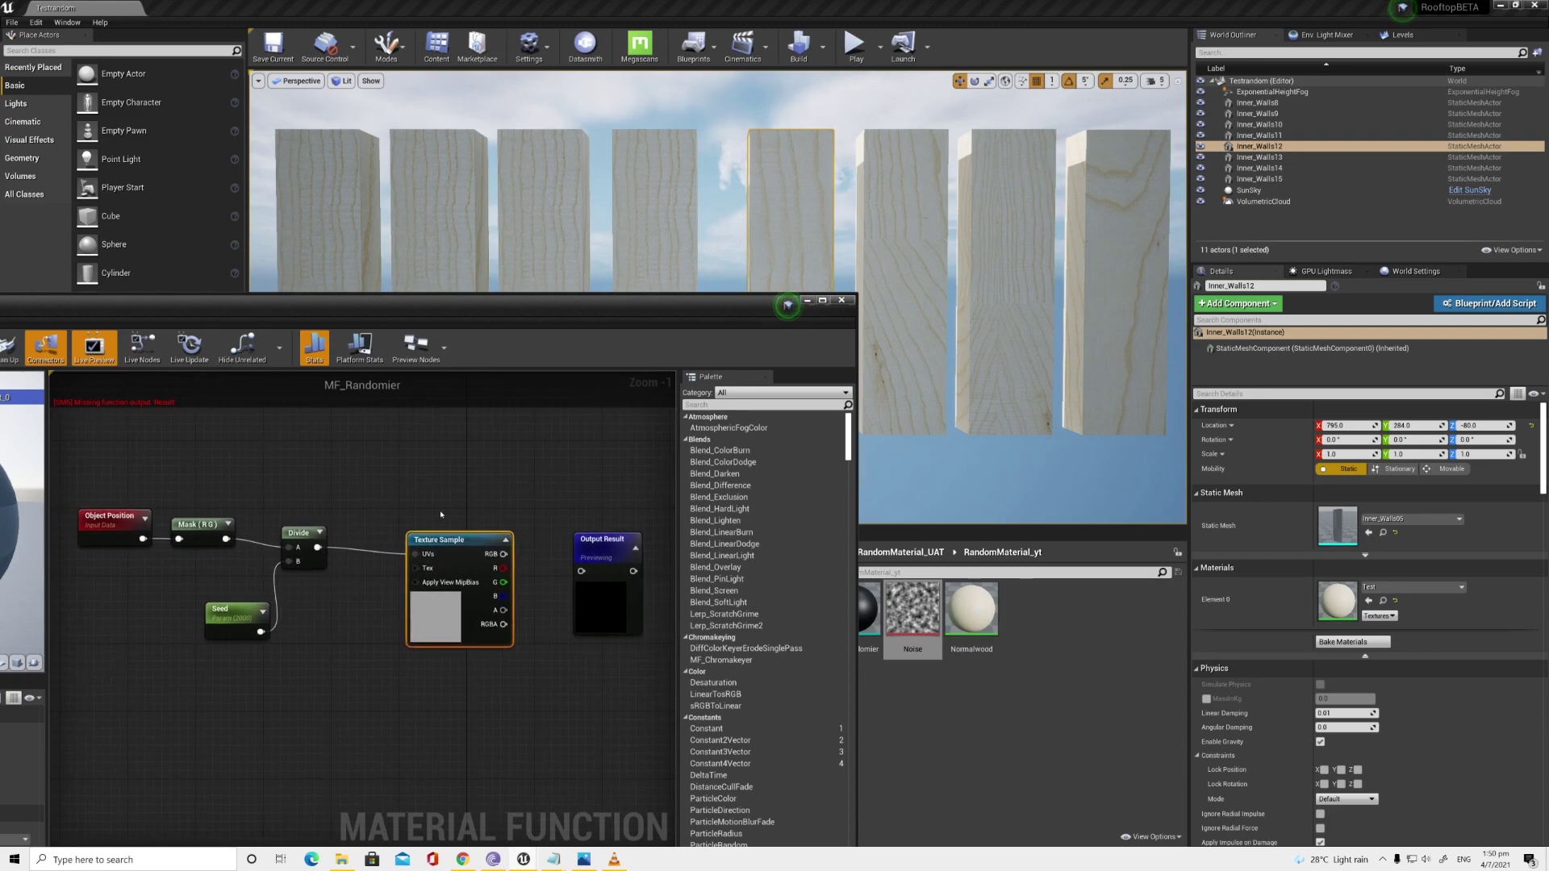
pyautogui.moveTo(541, 524); pyautogui.dragTo(575, 536, button='right')
pyautogui.scroll(-1, 575, 535)
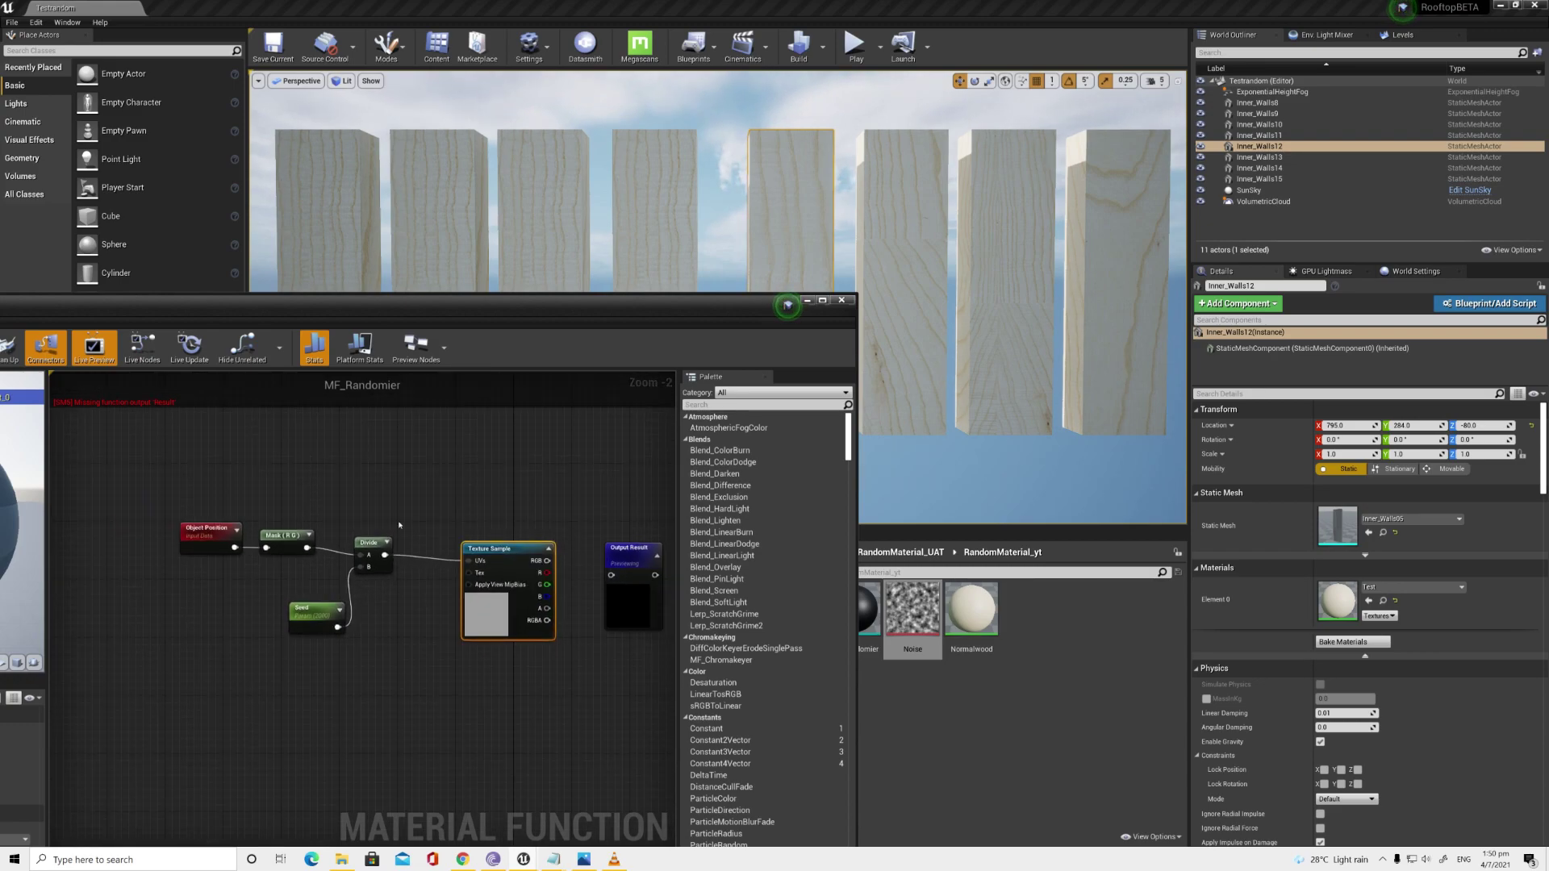
pyautogui.moveTo(502, 559); pyautogui.dragTo(453, 547)
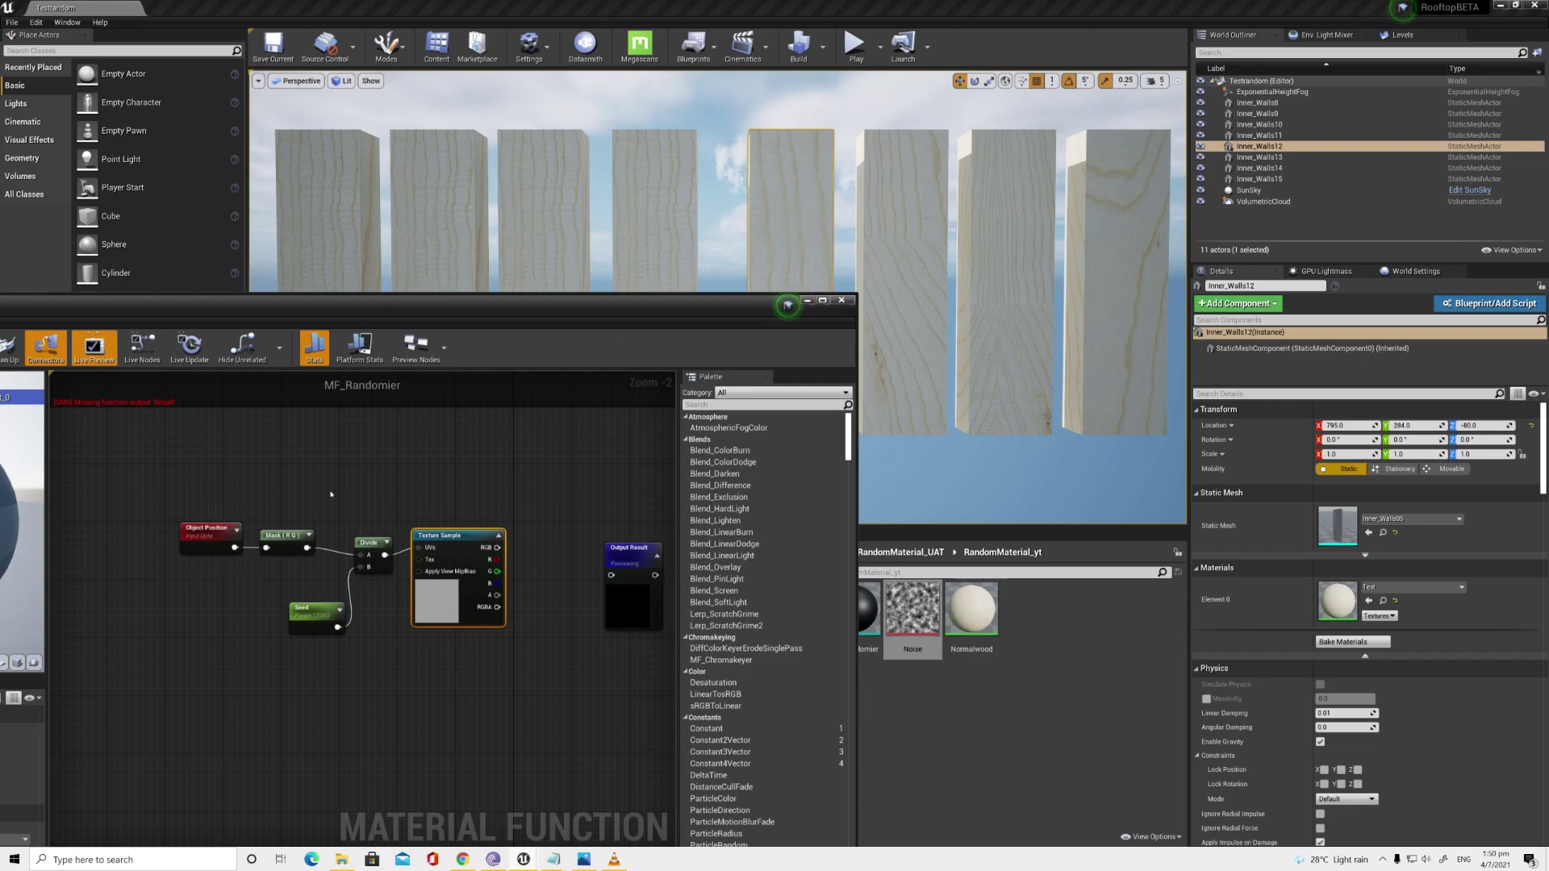
# Step: View the Noise texture, return to the MF_Randomier graph and connect the Texture Sample's R output to Output Result
pyautogui.doubleClick(913, 609)
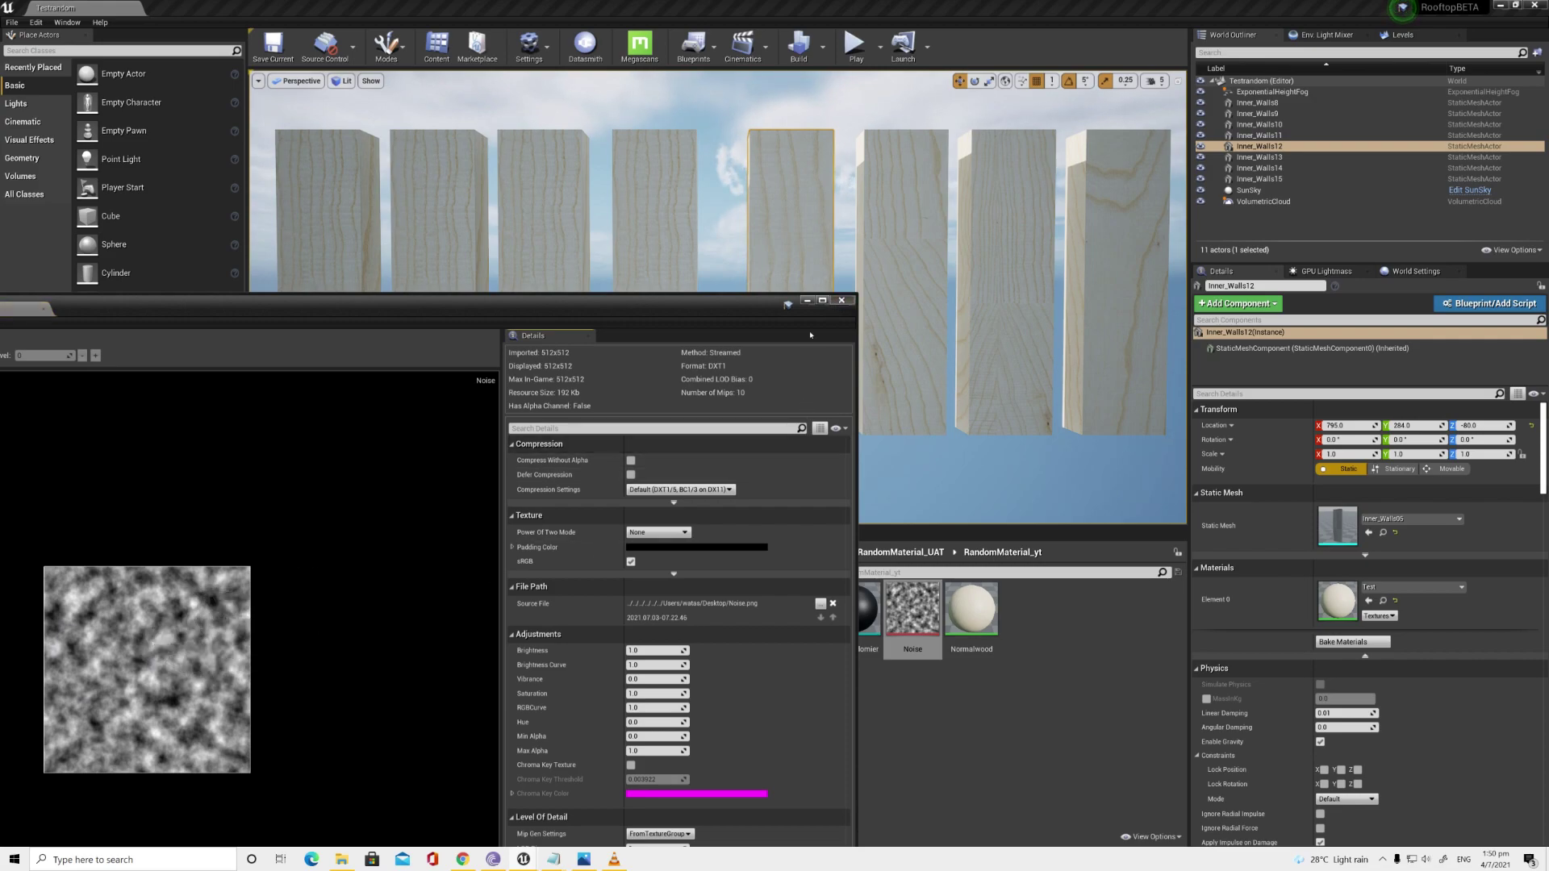
pyautogui.click(910, 481)
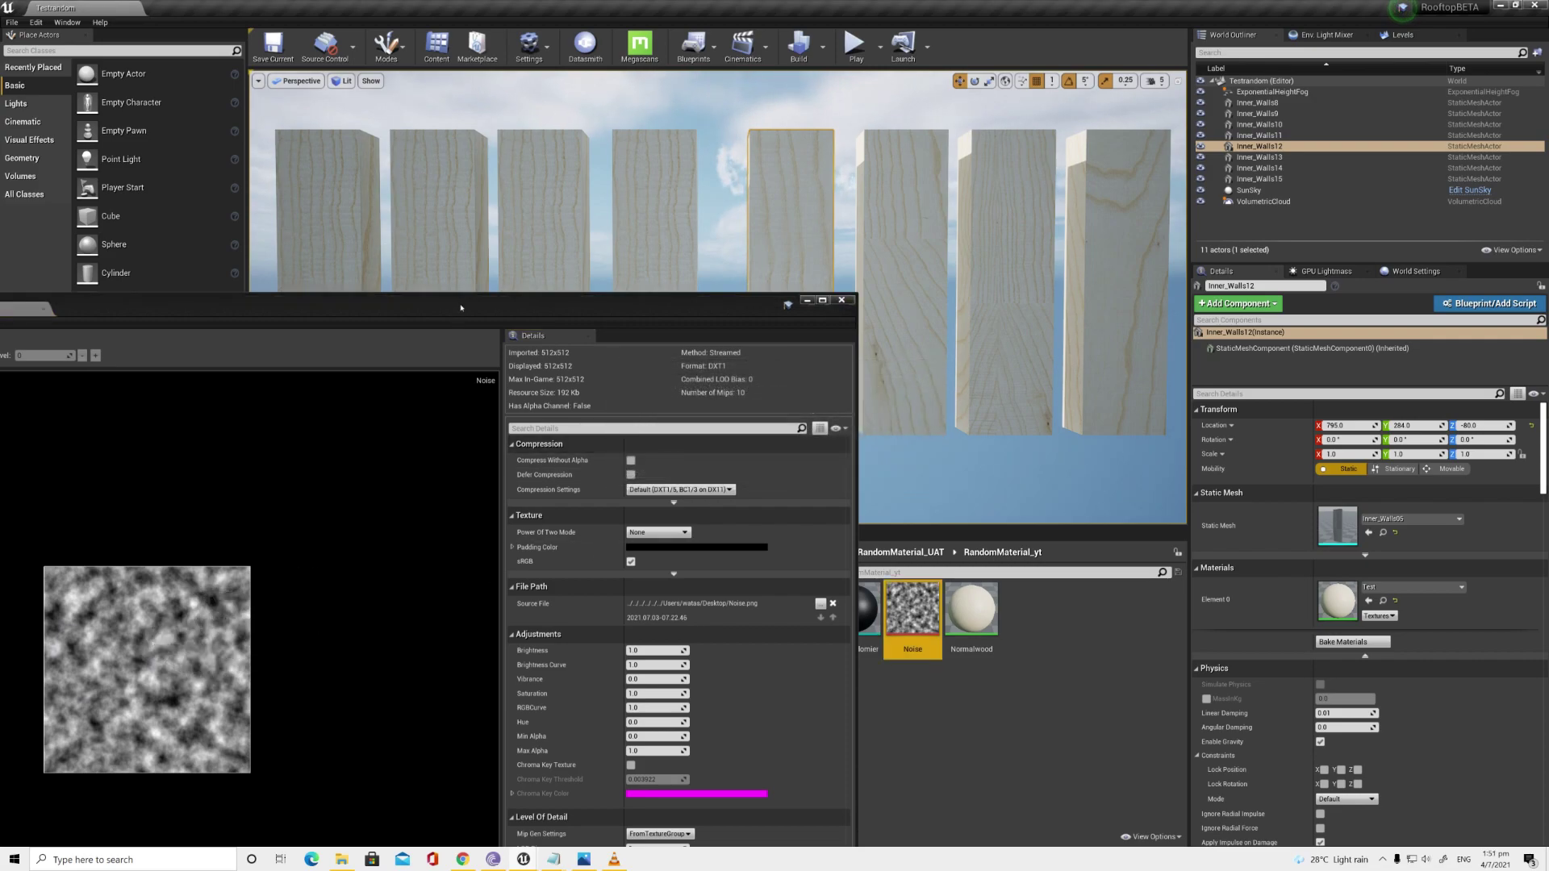
pyautogui.moveTo(460, 307); pyautogui.dragTo(932, 314)
pyautogui.click(346, 315)
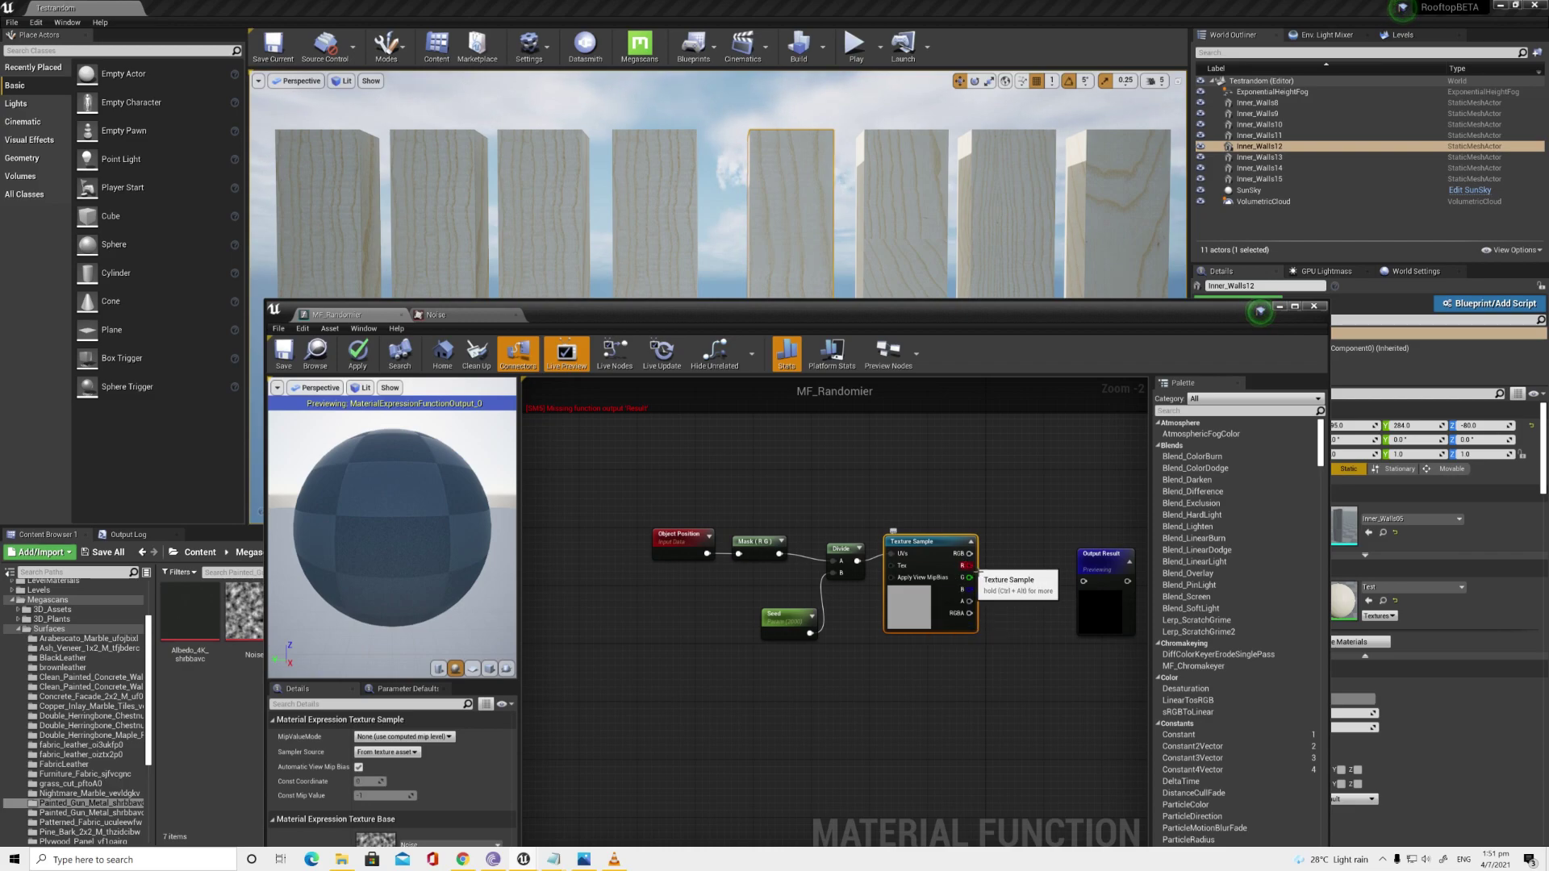
pyautogui.moveTo(972, 567); pyautogui.dragTo(1083, 582)
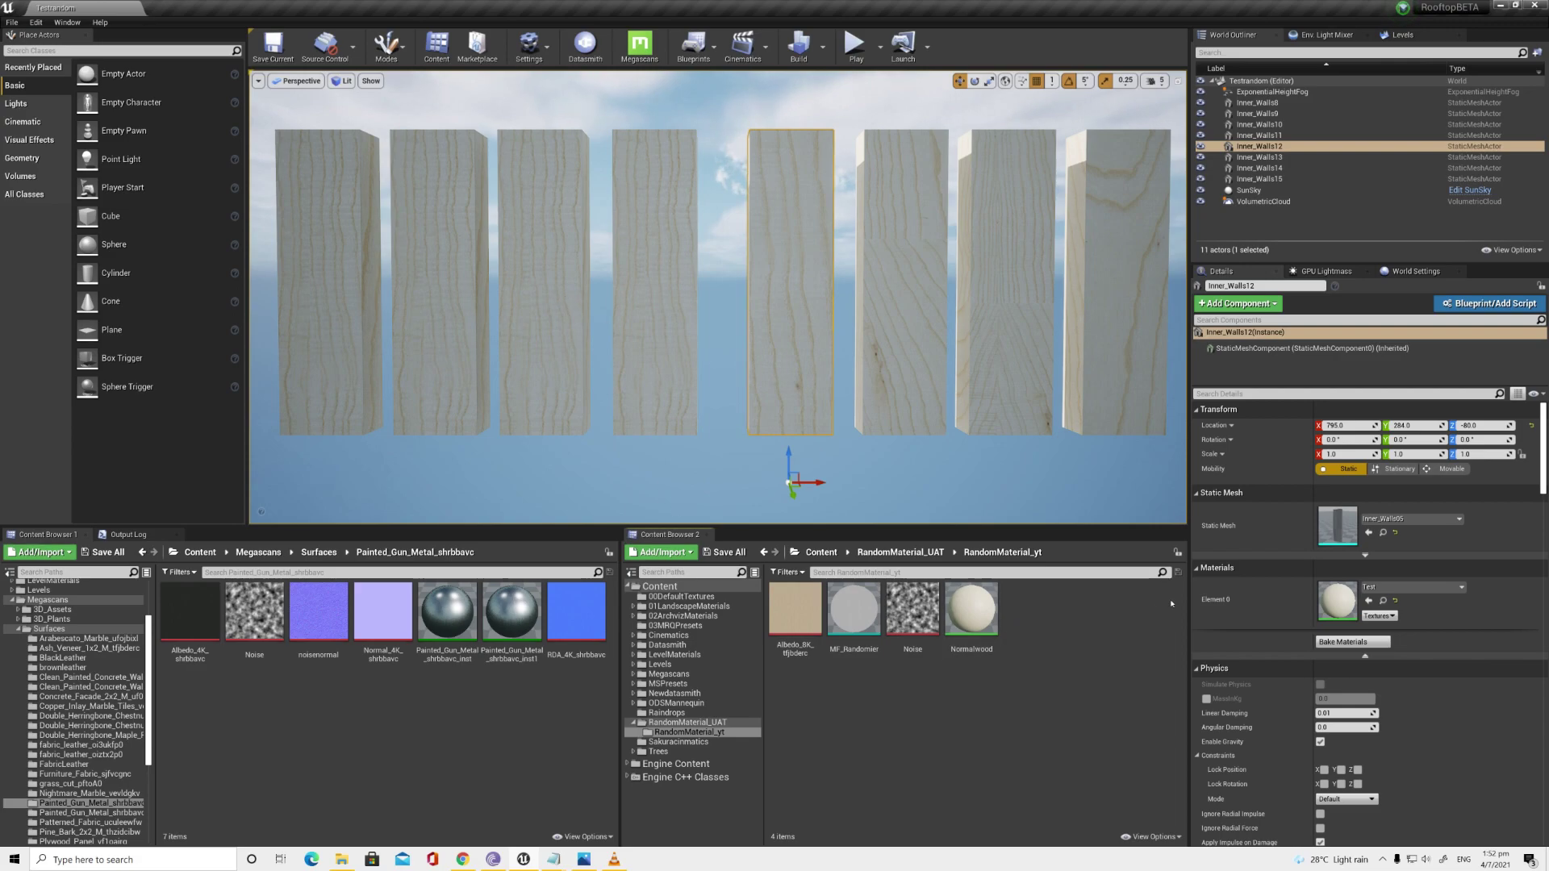
# Step: Open the Normalwood material and add the MF_Randomier function to its graph above the Texture Sample
pyautogui.click(971, 611)
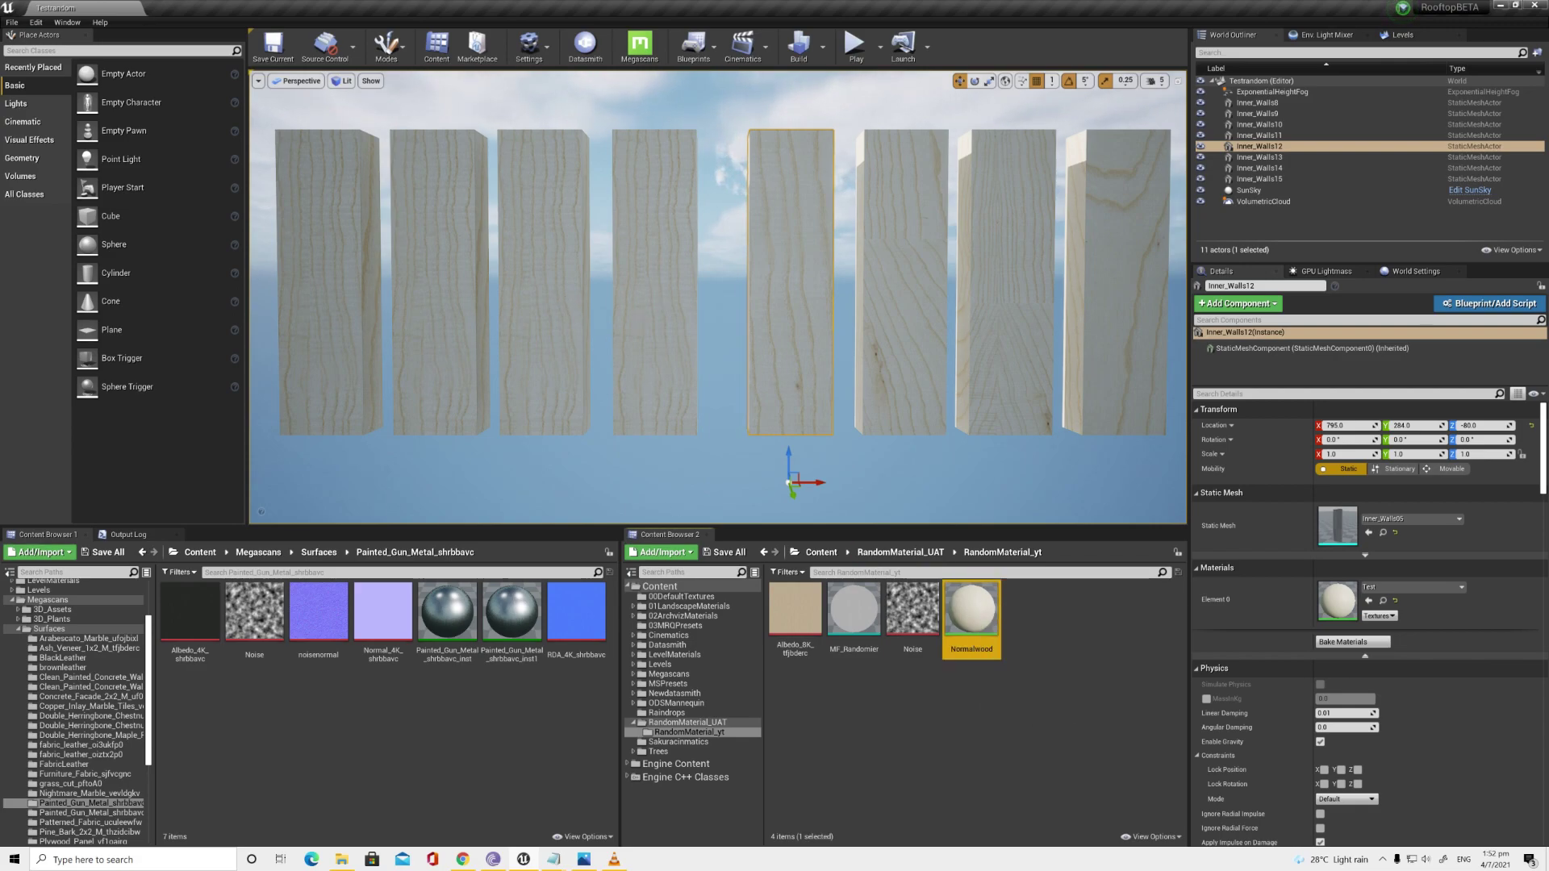
pyautogui.doubleClick(976, 605)
pyautogui.moveTo(551, 355); pyautogui.dragTo(1213, 289)
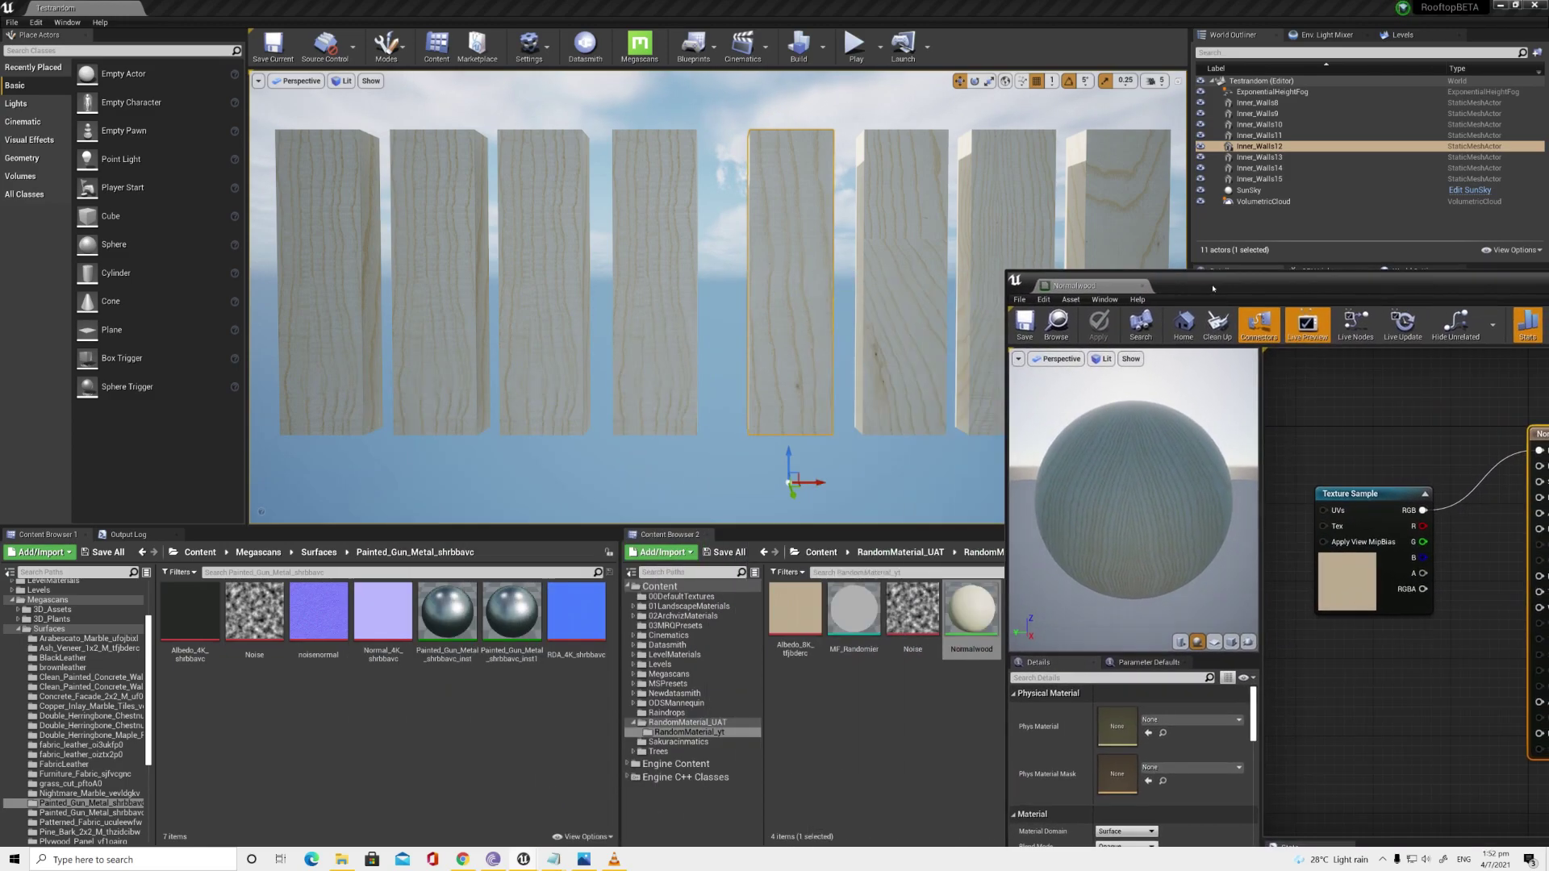
pyautogui.moveTo(854, 610); pyautogui.dragTo(1325, 394)
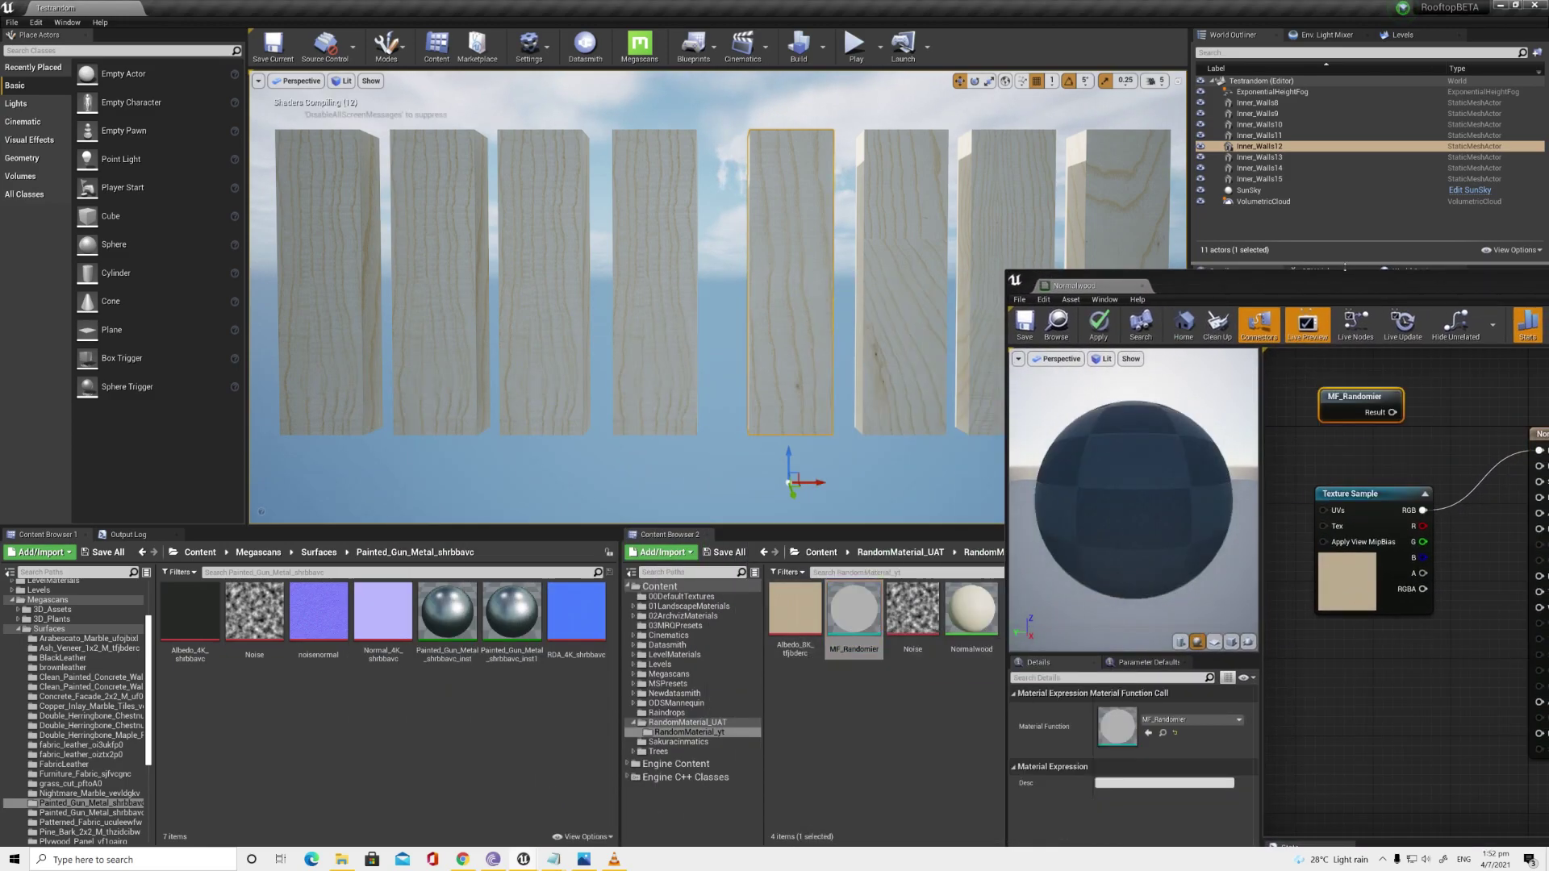
pyautogui.moveTo(1337, 282); pyautogui.dragTo(570, 311)
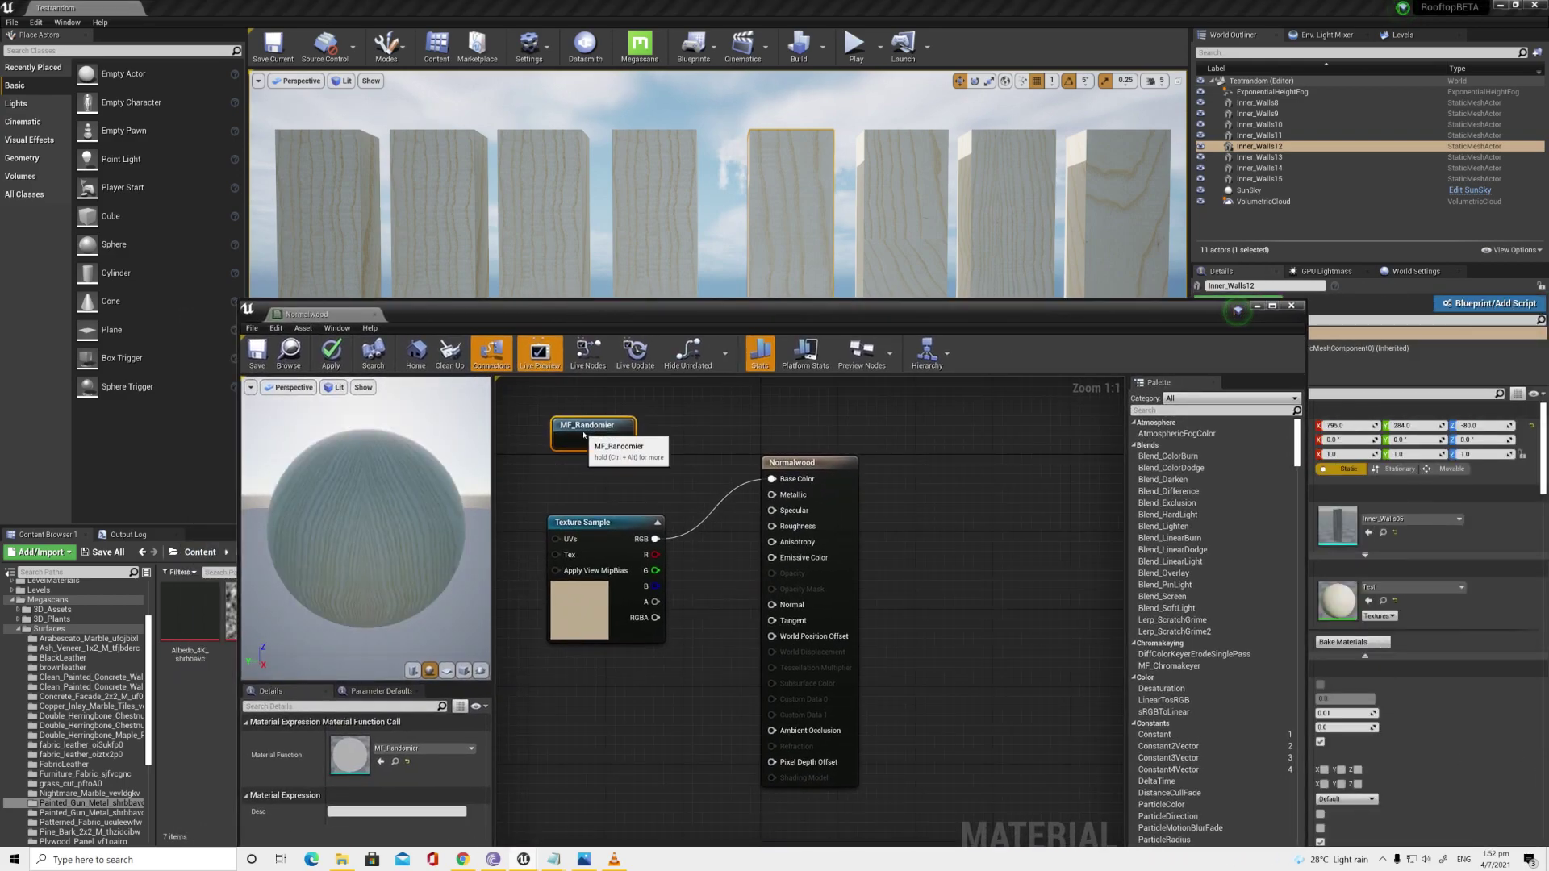
# Step: Connect the MF_Randomier Result output to the Normalwood Base Color input and save the material
pyautogui.moveTo(611, 430); pyautogui.dragTo(772, 479)
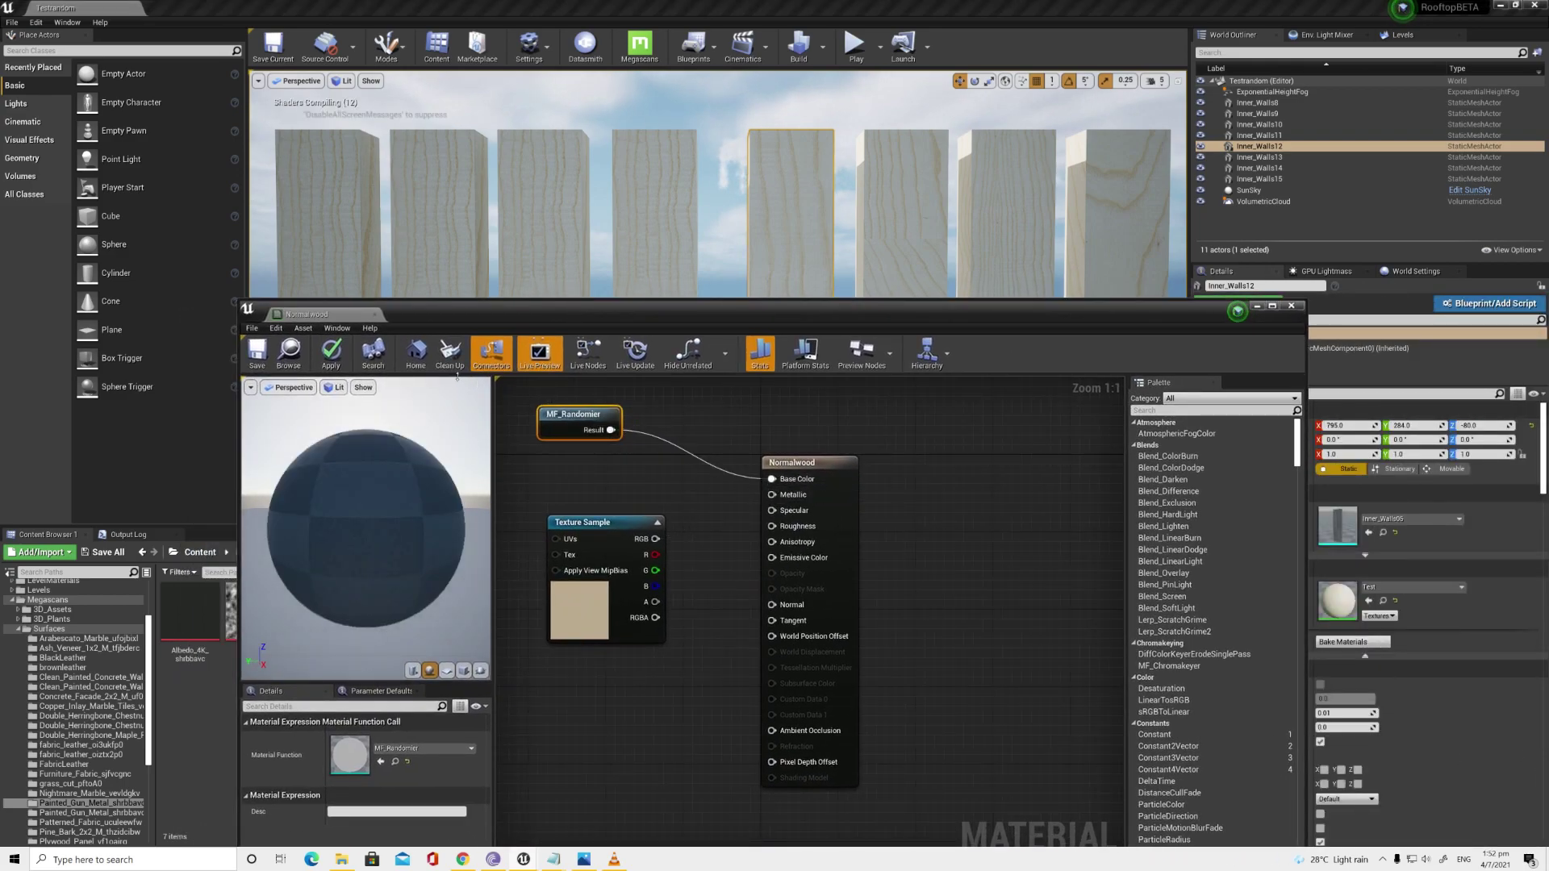
pyautogui.click(257, 355)
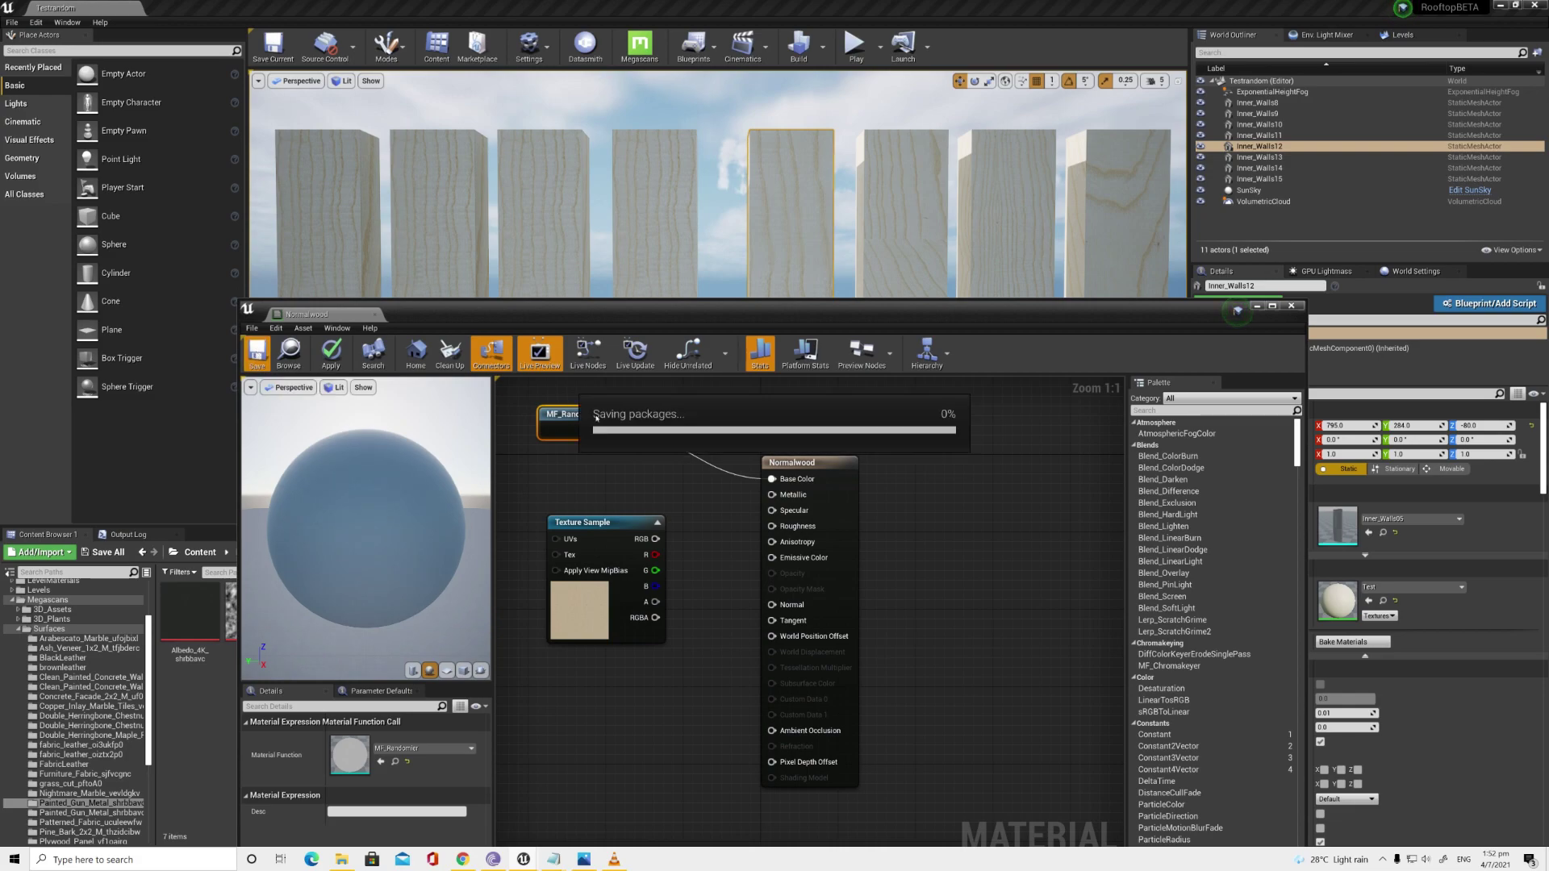
# Step: Uncover the viewport and select the four Normalwood pillars one after another to compare their shades
pyautogui.moveTo(561, 317); pyautogui.dragTo(557, 480)
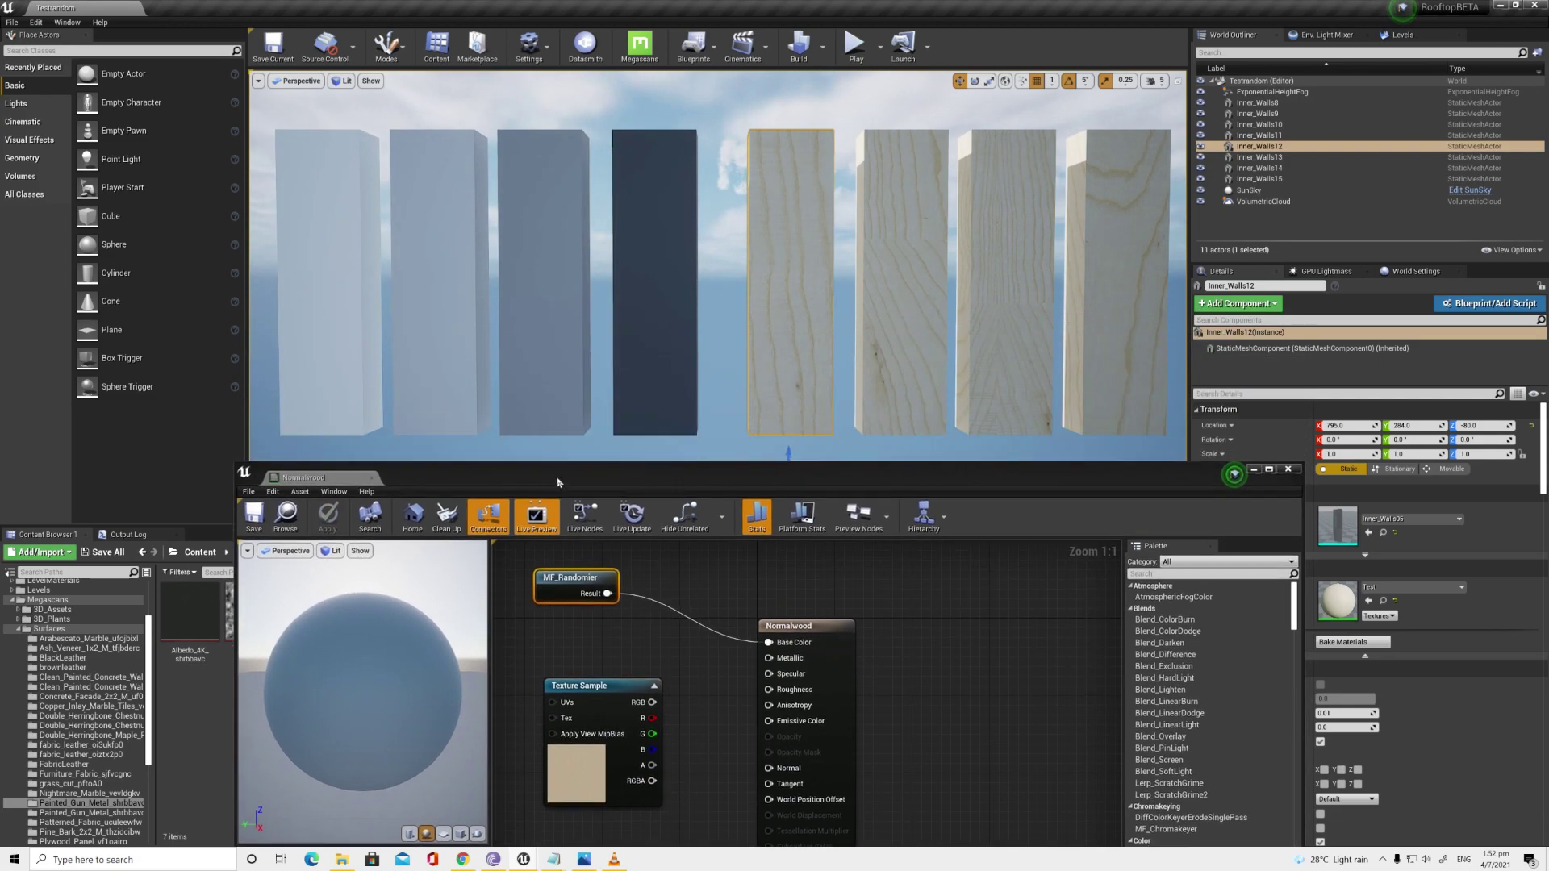
pyautogui.click(367, 272)
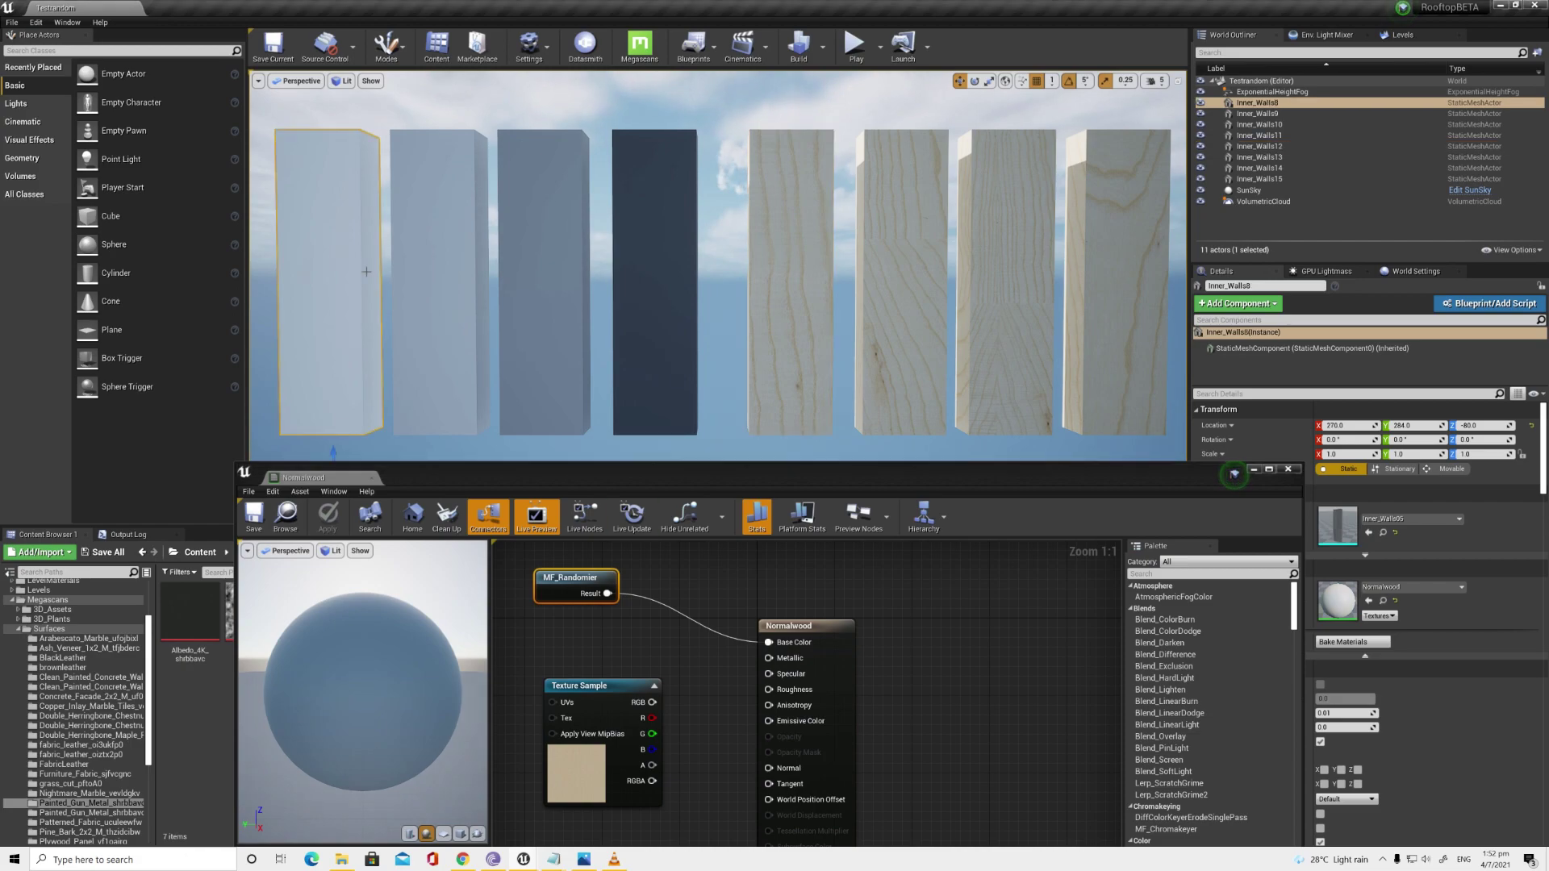
pyautogui.click(480, 260)
pyautogui.click(533, 251)
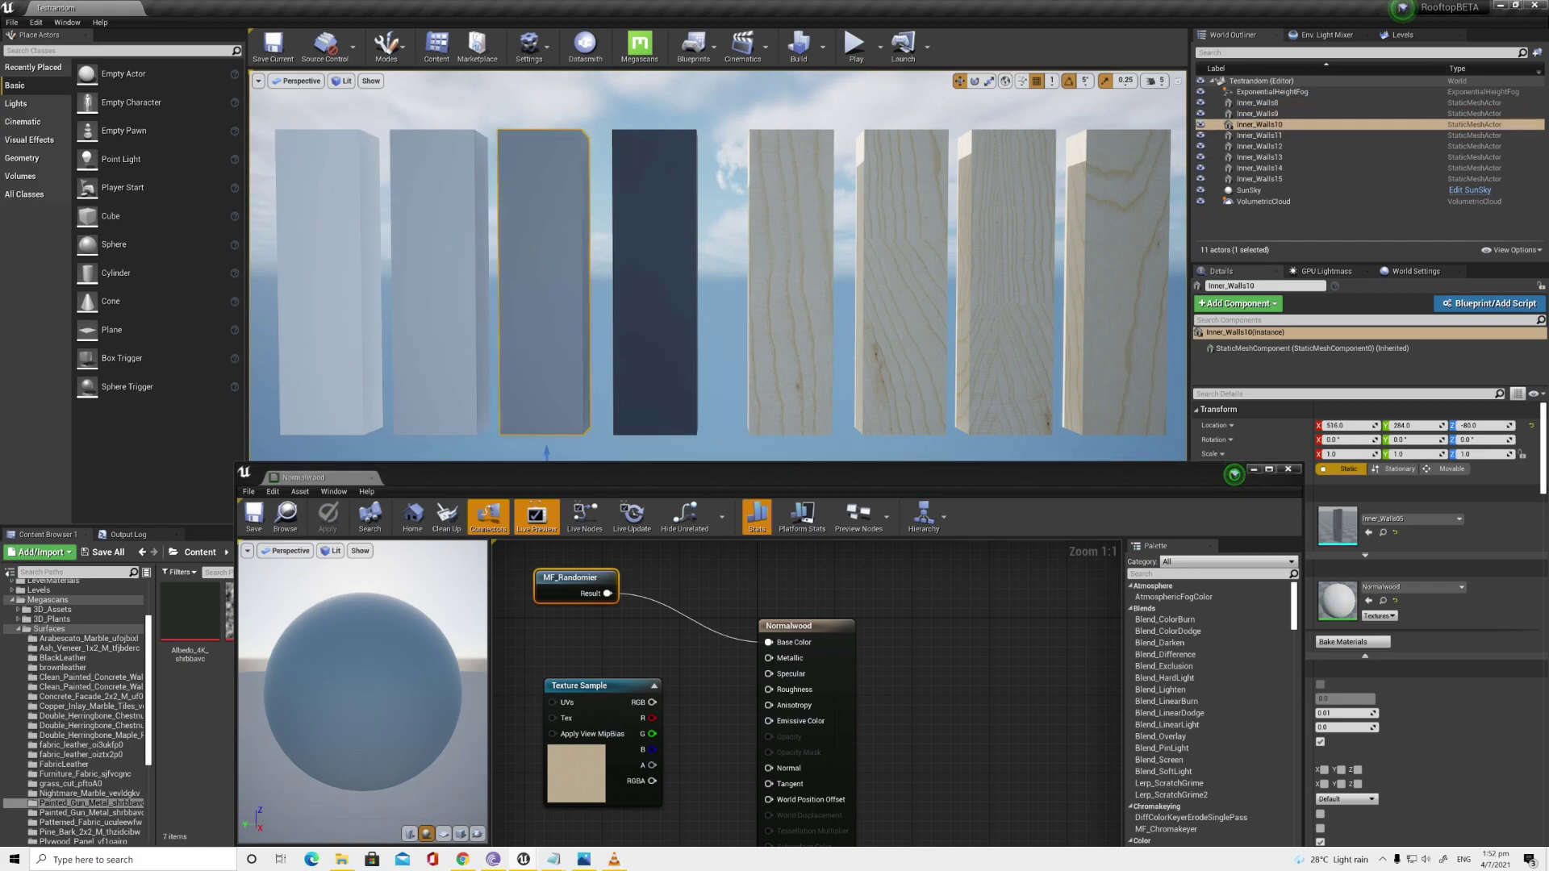
pyautogui.click(677, 253)
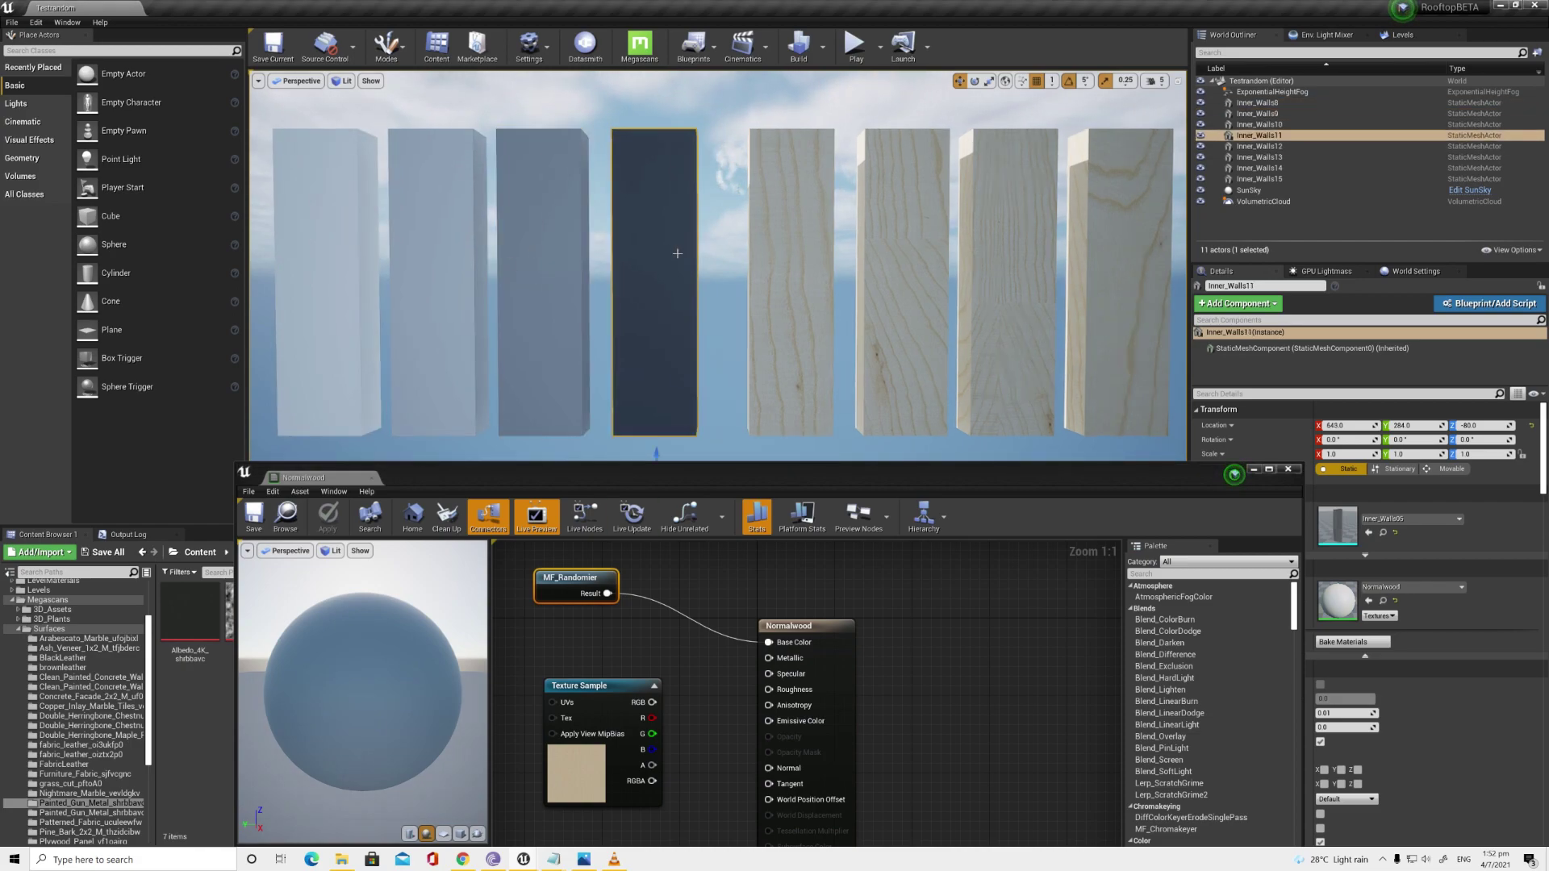
# Step: Move the first Normalwood pillar, Inner_Walls8, along the X axis to 260 to test the position-based shade
pyautogui.click(356, 254)
pyautogui.moveTo(356, 254)
pyautogui.mouseDown(button='right')
pyautogui.moveTo(323, 255)
pyautogui.moveTo(379, 270)
pyautogui.mouseUp(button='right')
pyautogui.moveTo(510, 266); pyautogui.dragTo(542, 282, button='right')
pyautogui.moveTo(581, 332)
pyautogui.mouseDown()
pyautogui.moveTo(456, 333)
pyautogui.moveTo(551, 335)
pyautogui.mouseUp()
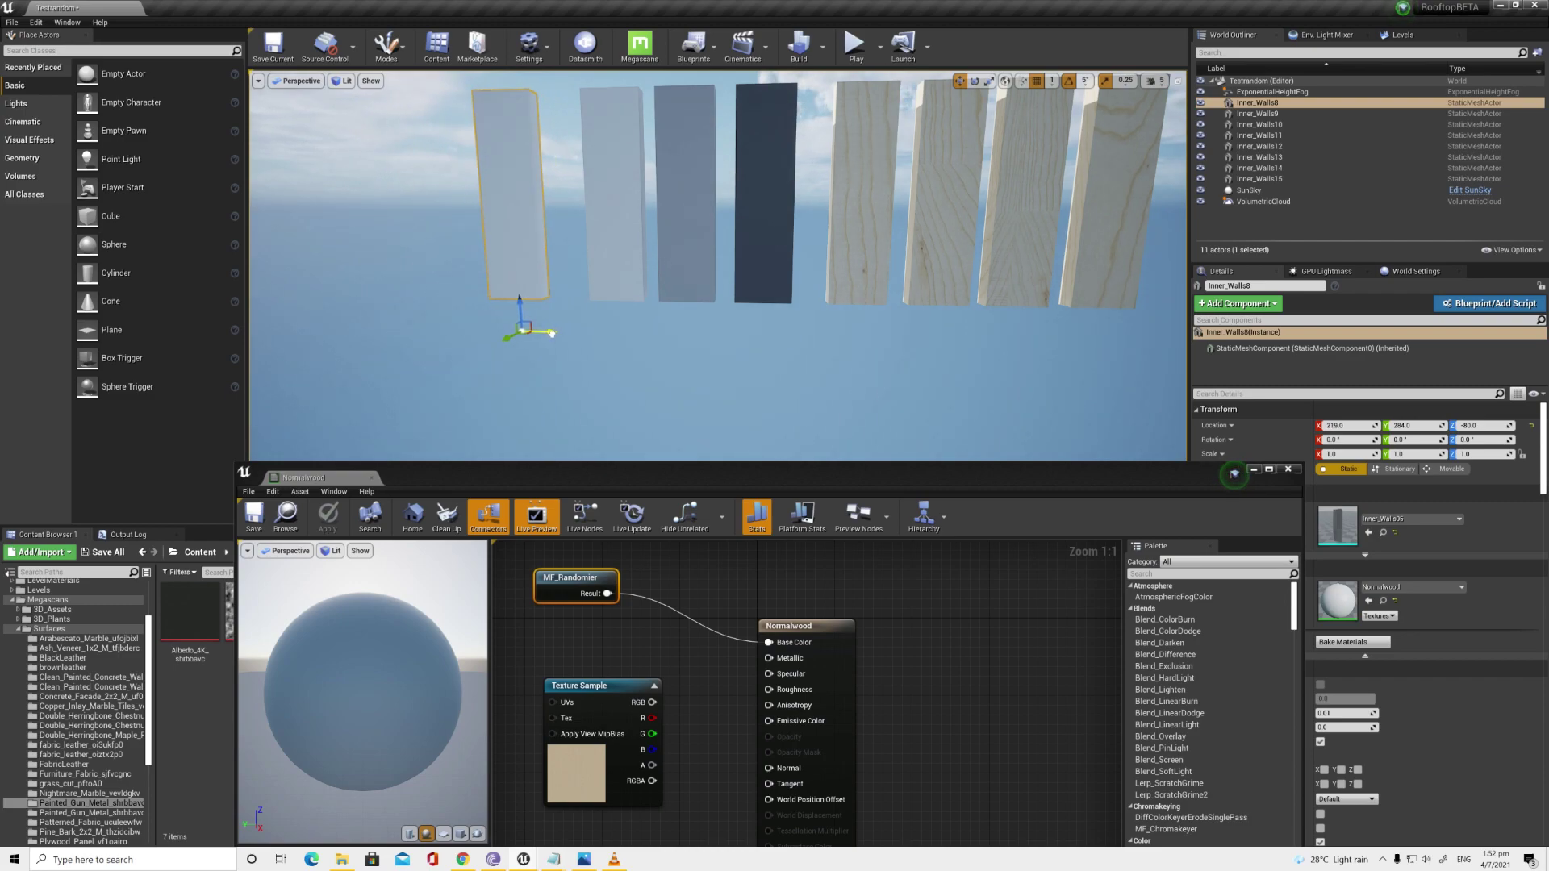
pyautogui.moveTo(803, 479); pyautogui.dragTo(492, 690)
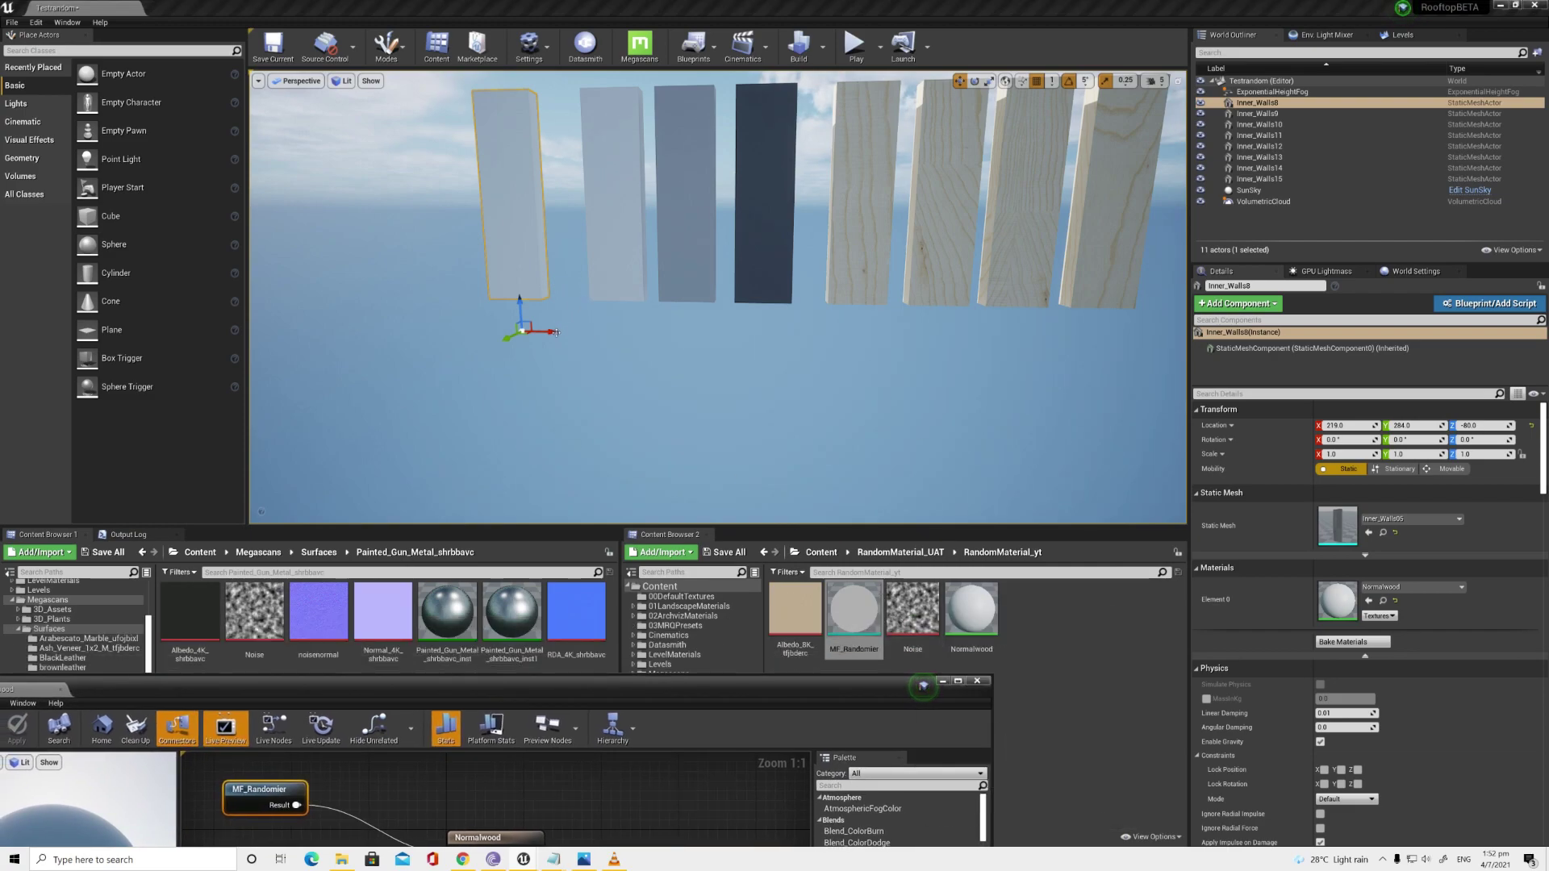
pyautogui.moveTo(554, 331)
pyautogui.mouseDown()
pyautogui.moveTo(582, 332)
pyautogui.moveTo(417, 339)
pyautogui.moveTo(581, 337)
pyautogui.moveTo(513, 336)
pyautogui.moveTo(563, 333)
pyautogui.mouseUp()
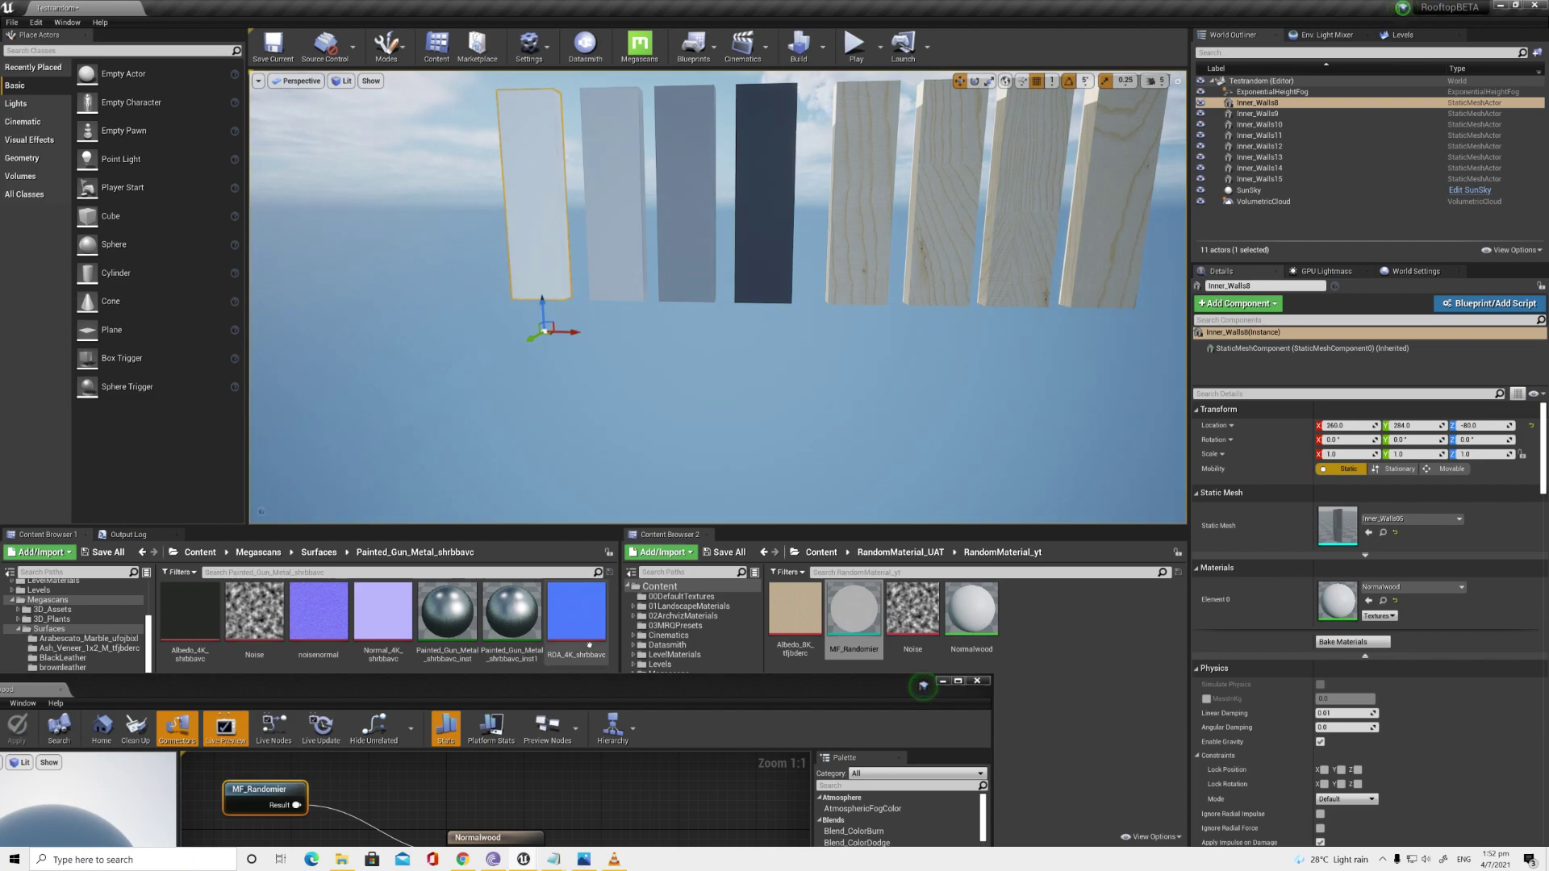
# Step: Select the last wood-textured pillar, Inner_Walls15, and compare the whole row of pillars from the front
pyautogui.moveTo(553, 693); pyautogui.dragTo(512, 648)
pyautogui.click(1081, 218)
pyautogui.moveTo(1081, 219); pyautogui.dragTo(911, 250, button='right')
pyautogui.moveTo(910, 324)
pyautogui.mouseDown()
pyautogui.moveTo(949, 325)
pyautogui.moveTo(907, 325)
pyautogui.mouseUp()
pyautogui.press('s')
pyautogui.moveTo(906, 325); pyautogui.dragTo(817, 291, button='right')
pyautogui.press('w')
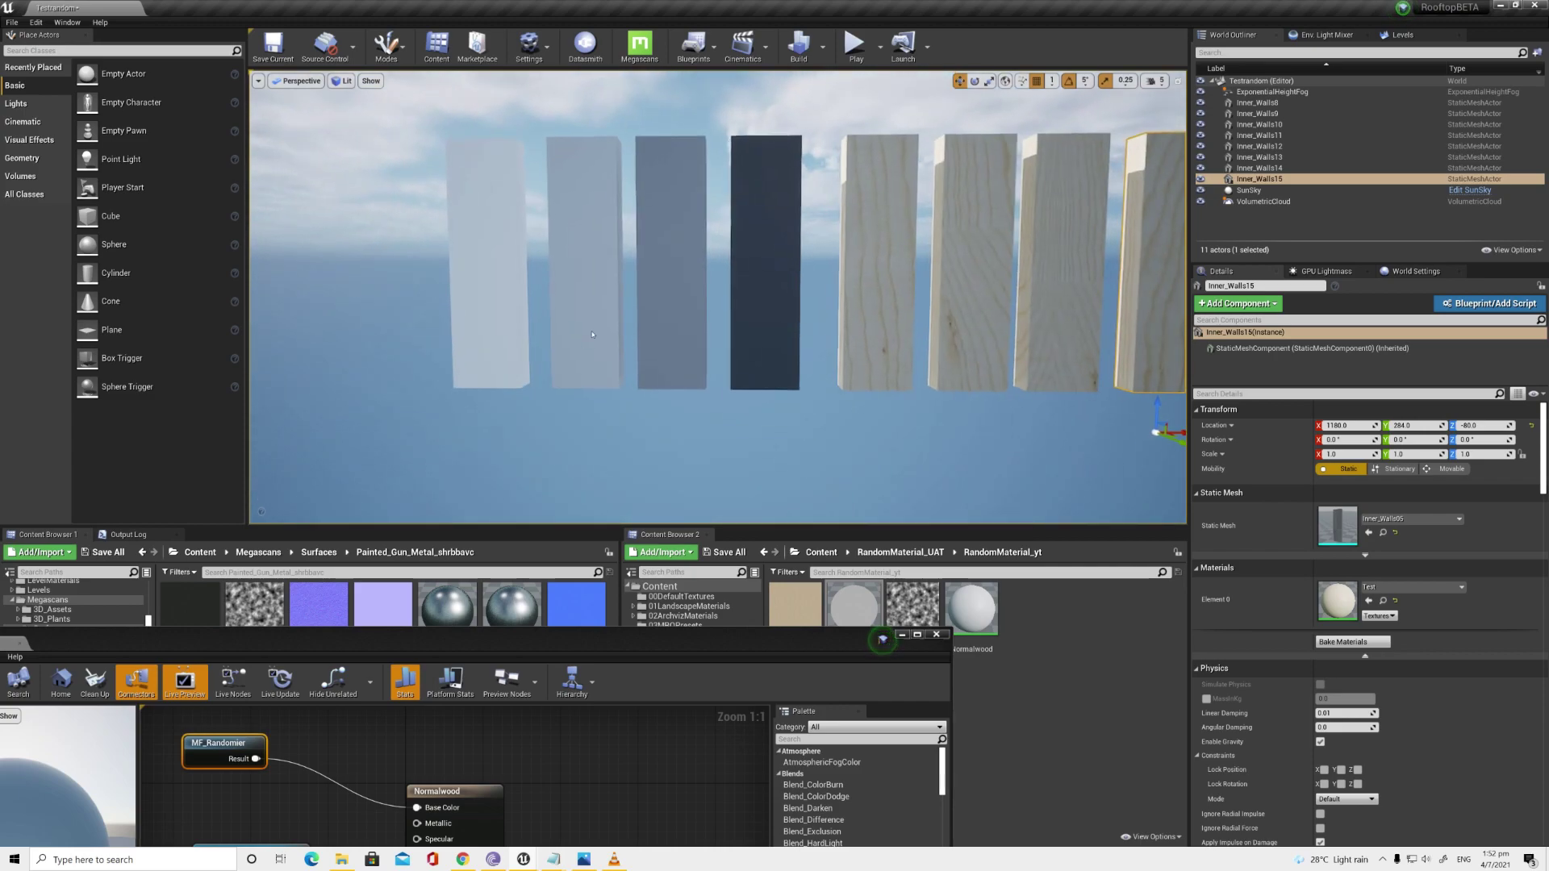
# Step: Return to the Normalwood graph and move the MF_Randomizer node farther from the Texture Sample to make room
pyautogui.moveTo(501, 642); pyautogui.dragTo(727, 335)
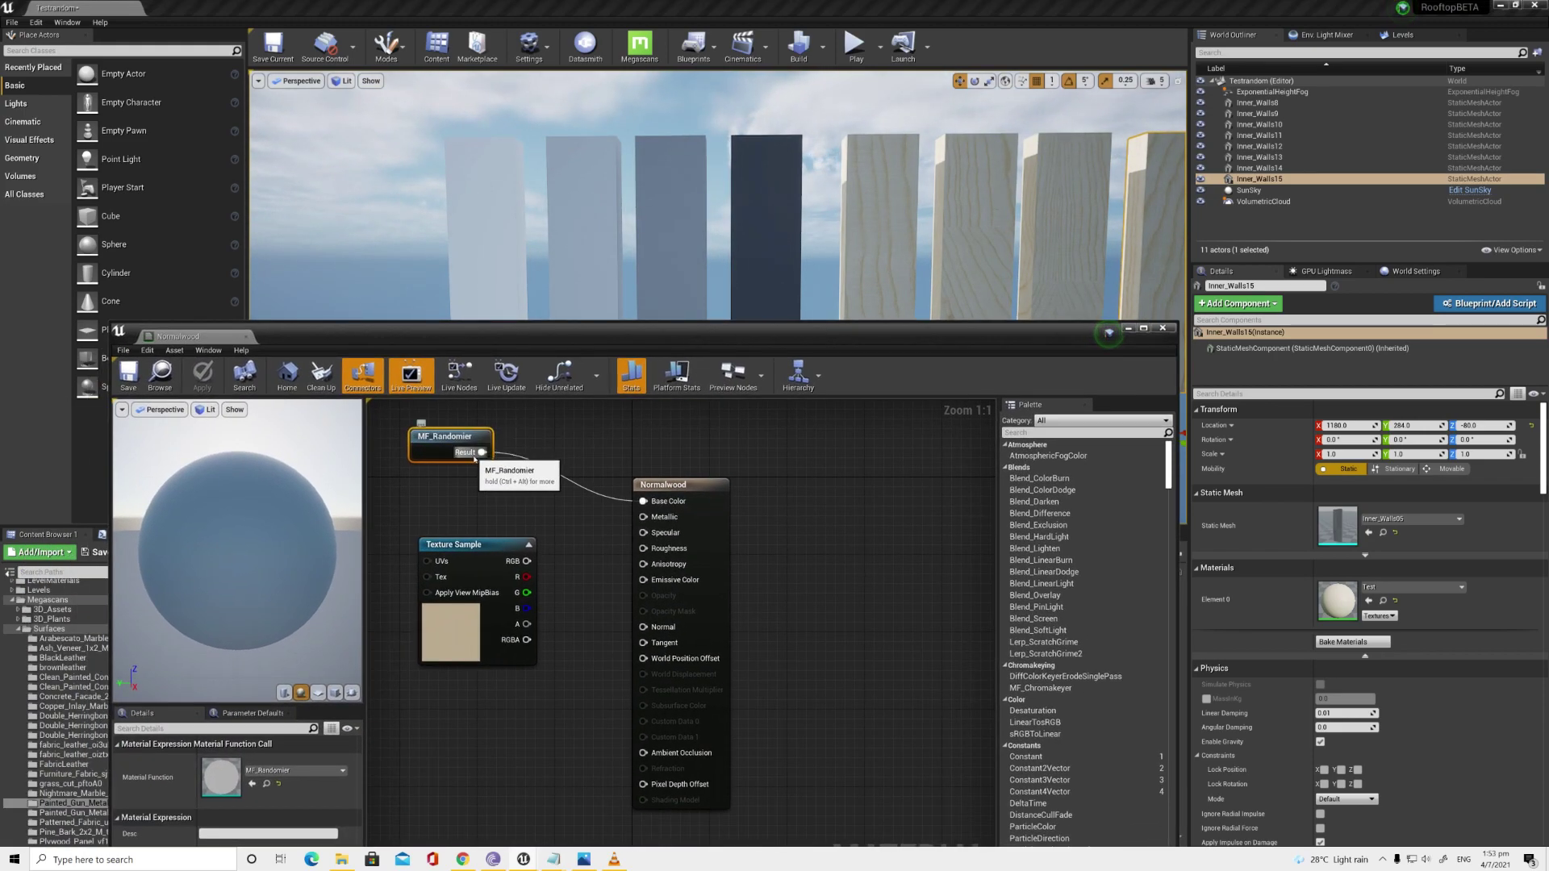
pyautogui.moveTo(533, 344); pyautogui.dragTo(598, 411)
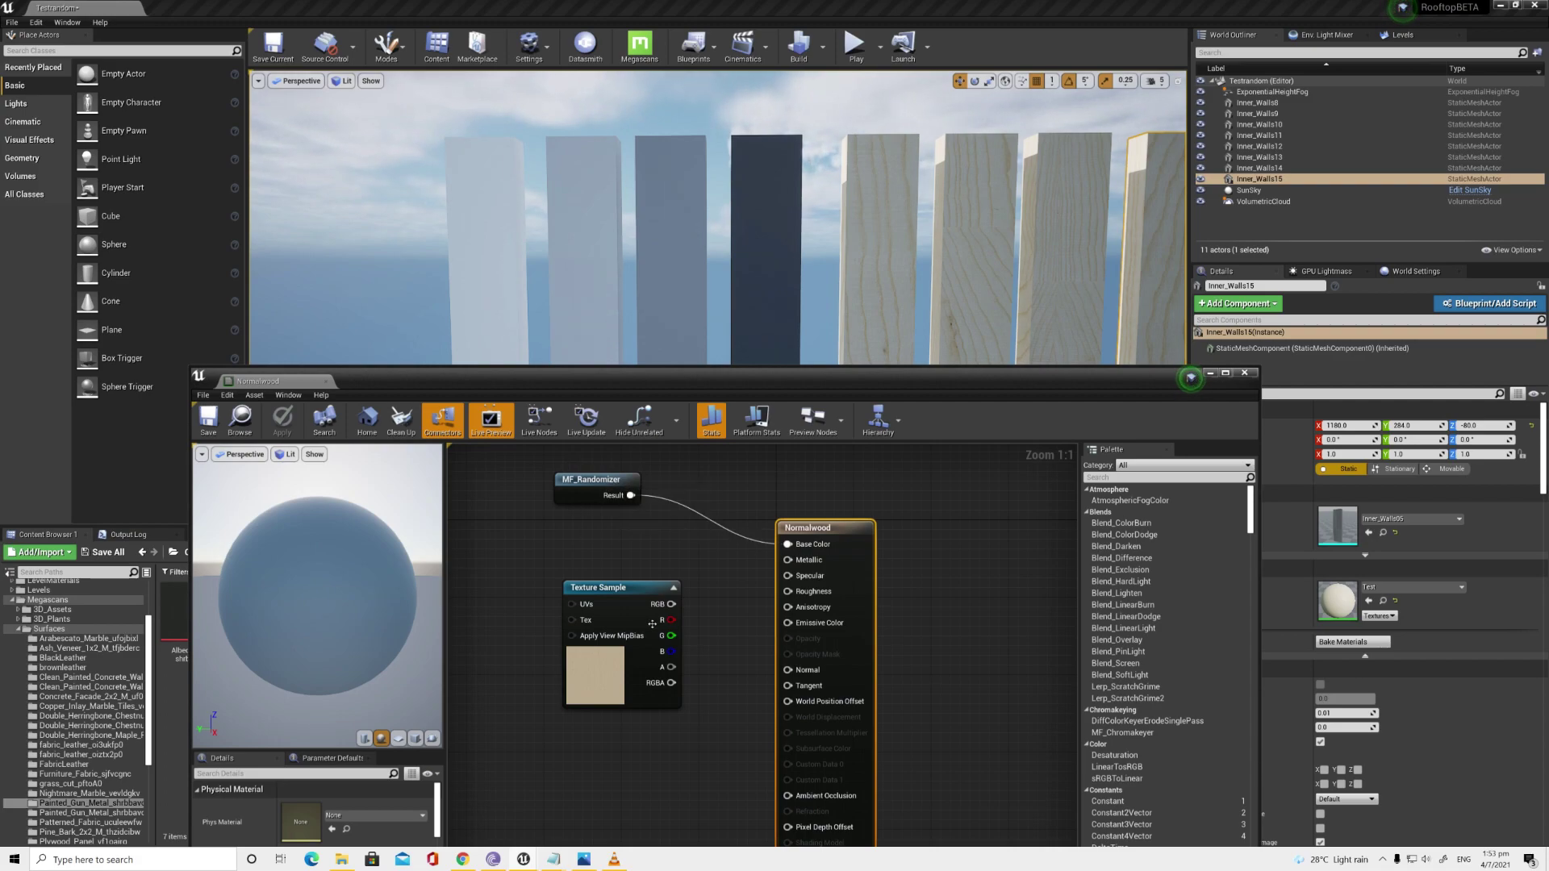
pyautogui.moveTo(632, 523); pyautogui.dragTo(738, 555, button='right')
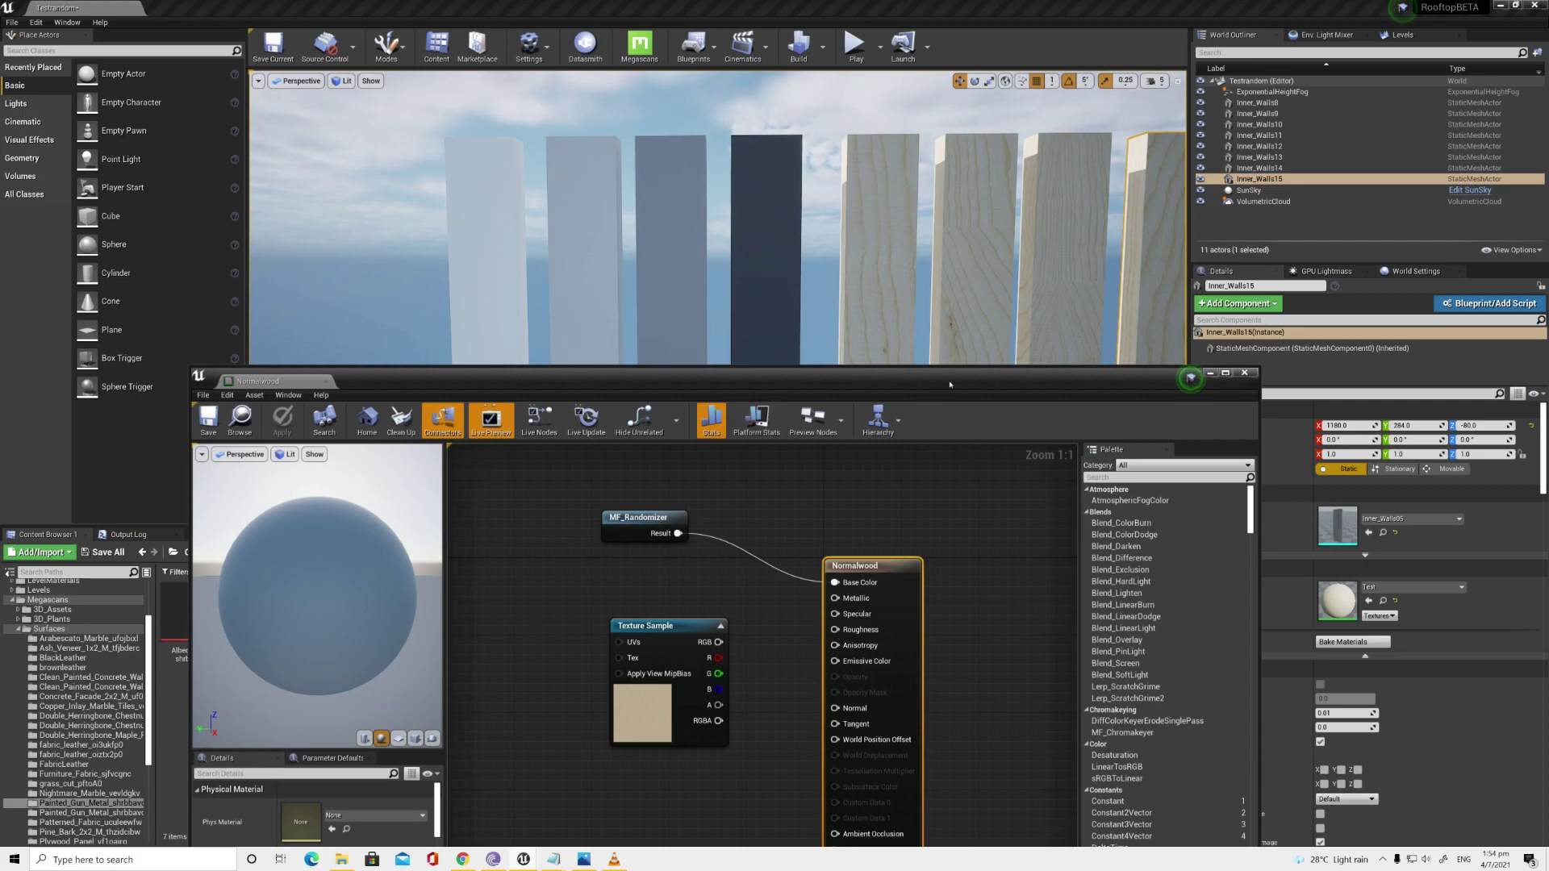
pyautogui.moveTo(633, 522); pyautogui.dragTo(703, 520, button='right')
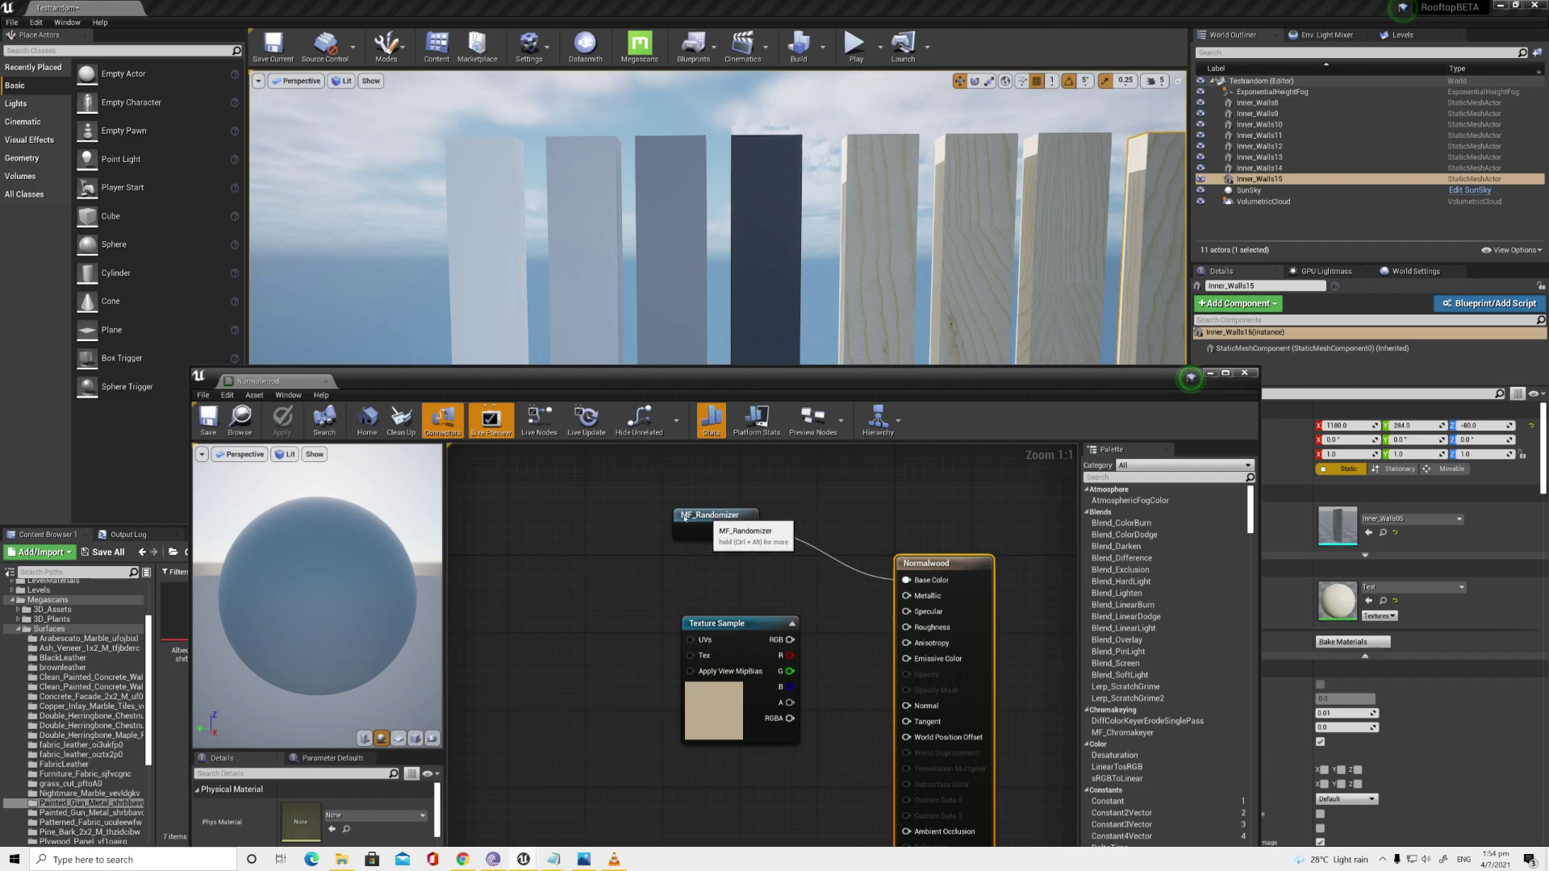
pyautogui.moveTo(704, 520); pyautogui.dragTo(490, 519)
pyautogui.moveTo(528, 589); pyautogui.dragTo(622, 588, button='right')
# Step: Add a TextureCoordinate node below the MF_Randomizer node
pyautogui.rightClick(526, 597)
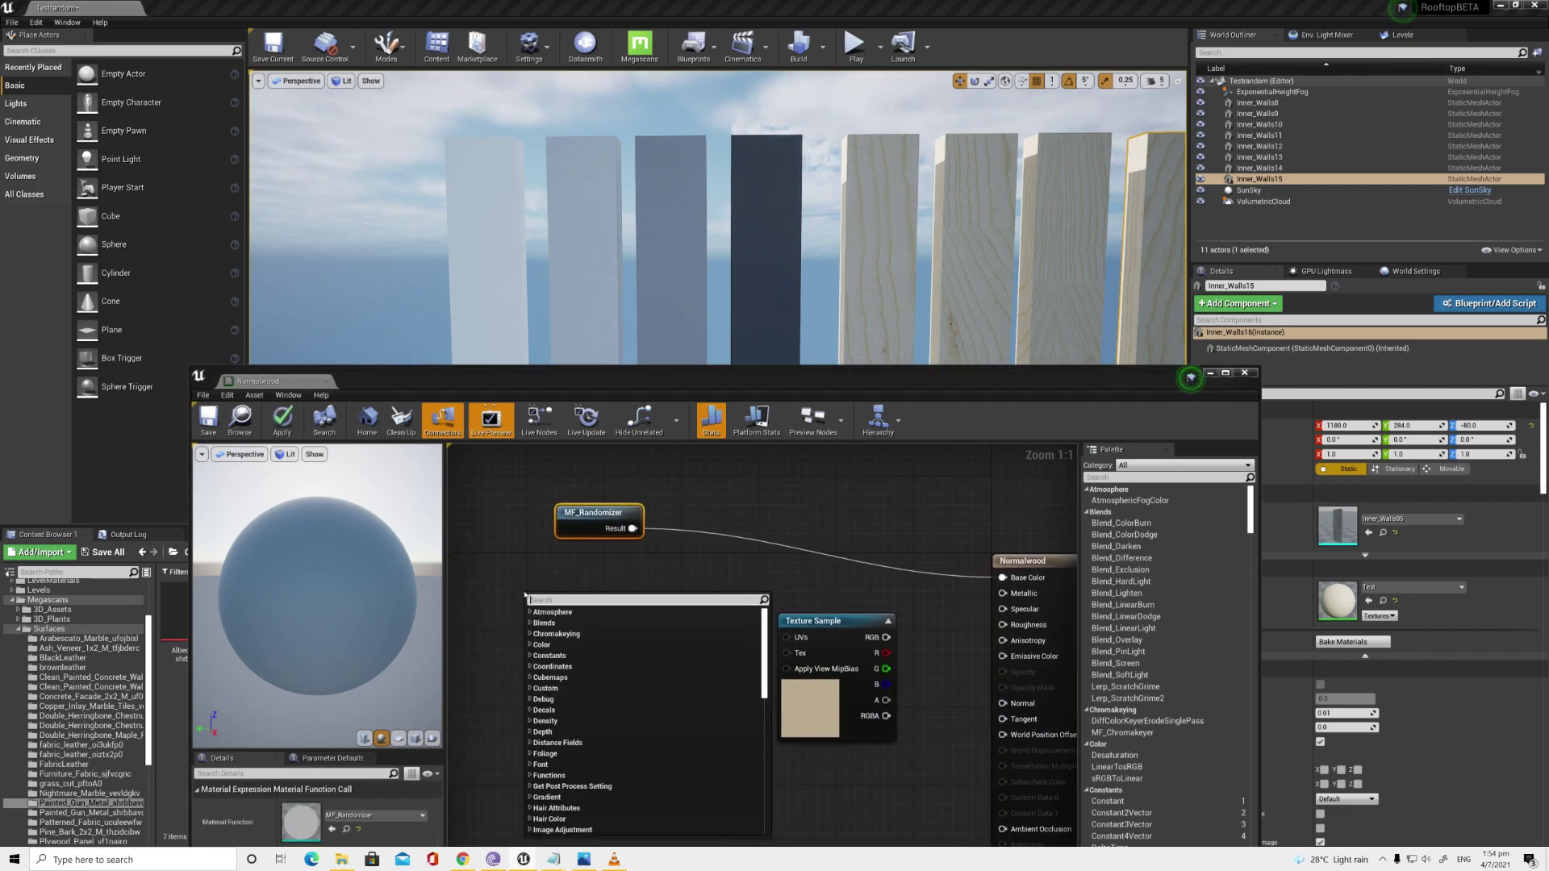
pyautogui.write('textureco')
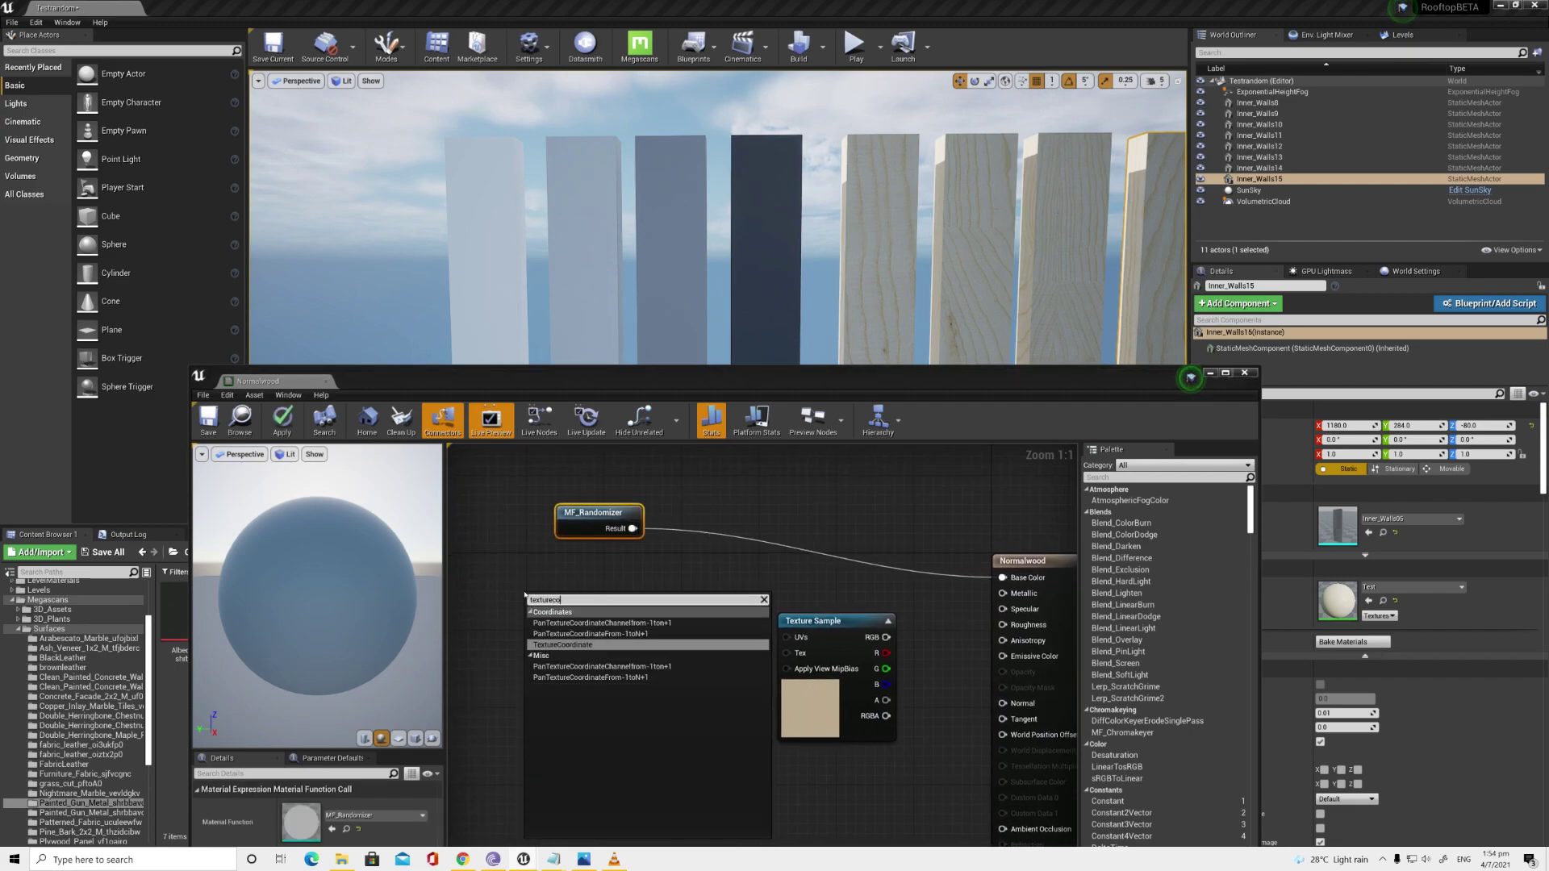
pyautogui.write('o')
pyautogui.press('Return')
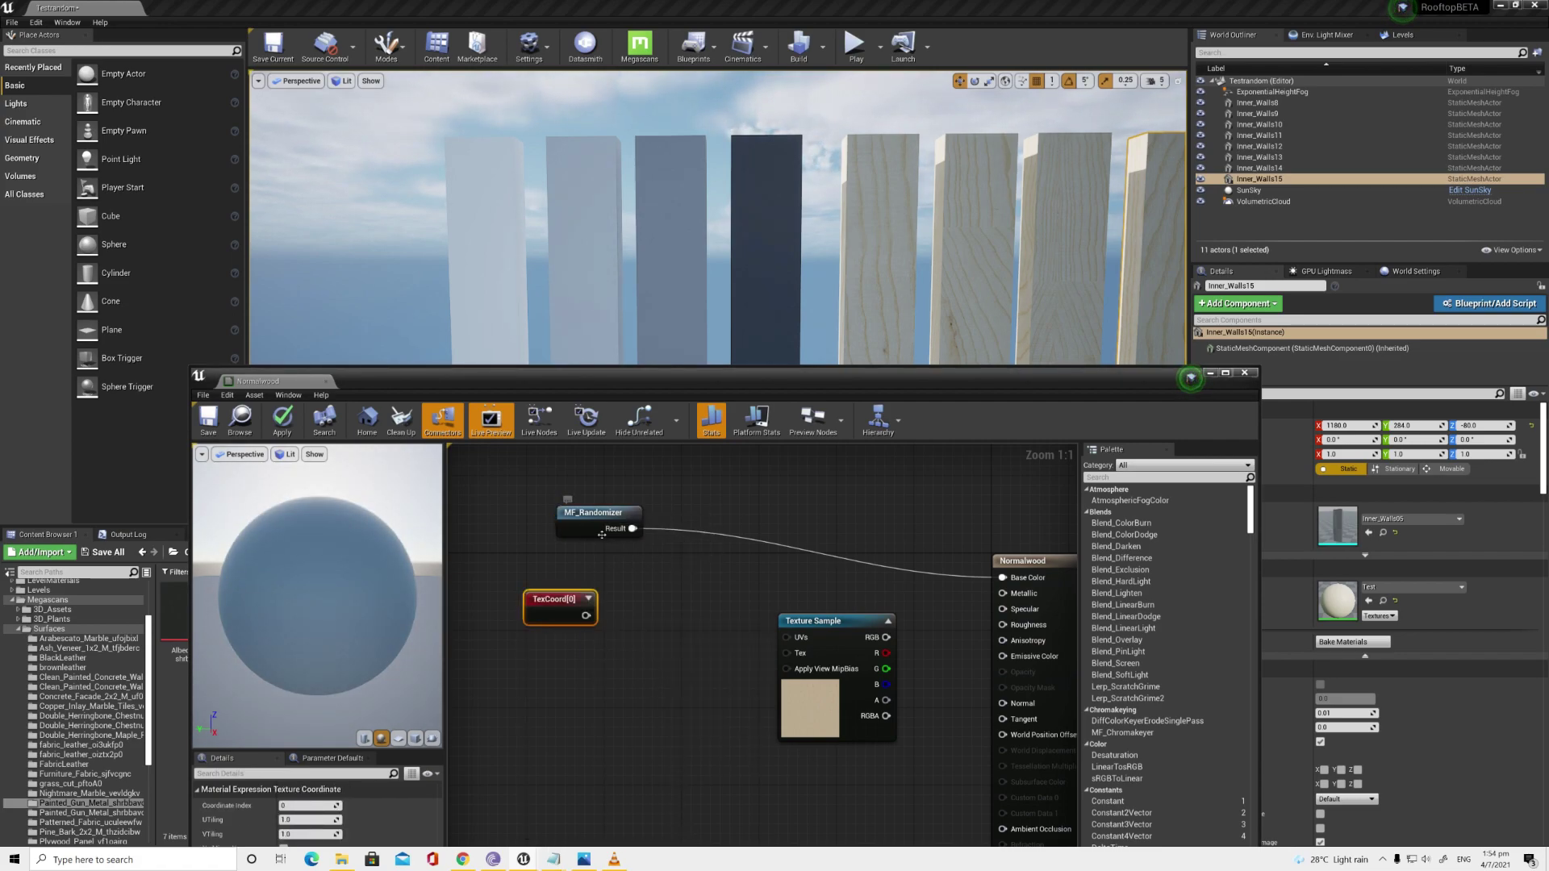
# Step: Add a Multiply node fed by the TexCoord output on its A input
pyautogui.moveTo(572, 623)
pyautogui.mouseDown()
pyautogui.moveTo(536, 605)
pyautogui.moveTo(578, 613)
pyautogui.mouseUp()
pyautogui.write('mul')
pyautogui.press('Return')
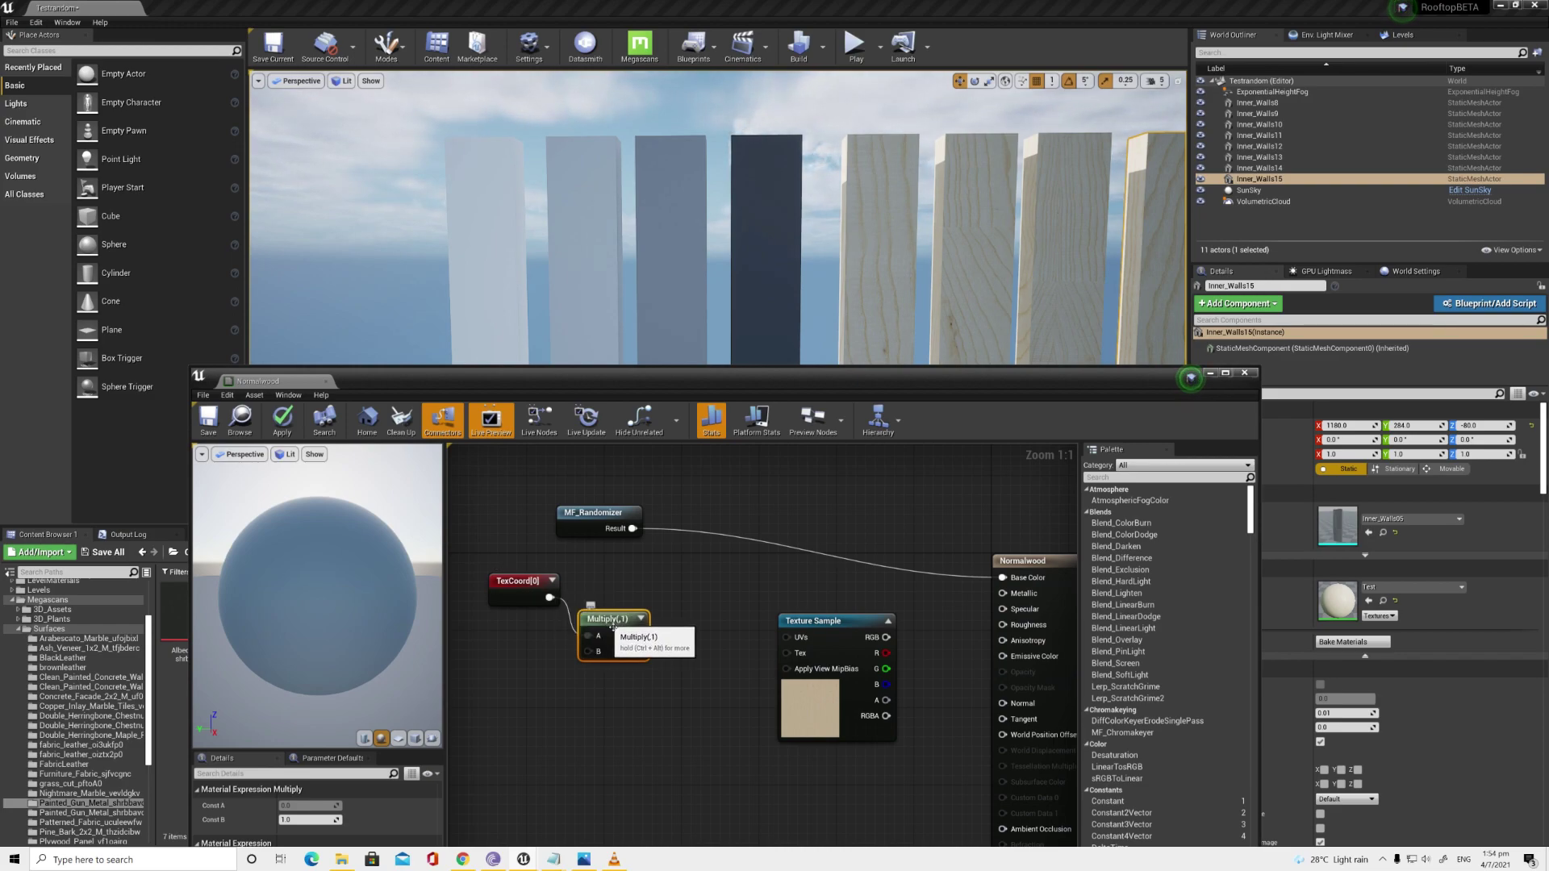
pyautogui.click(608, 585)
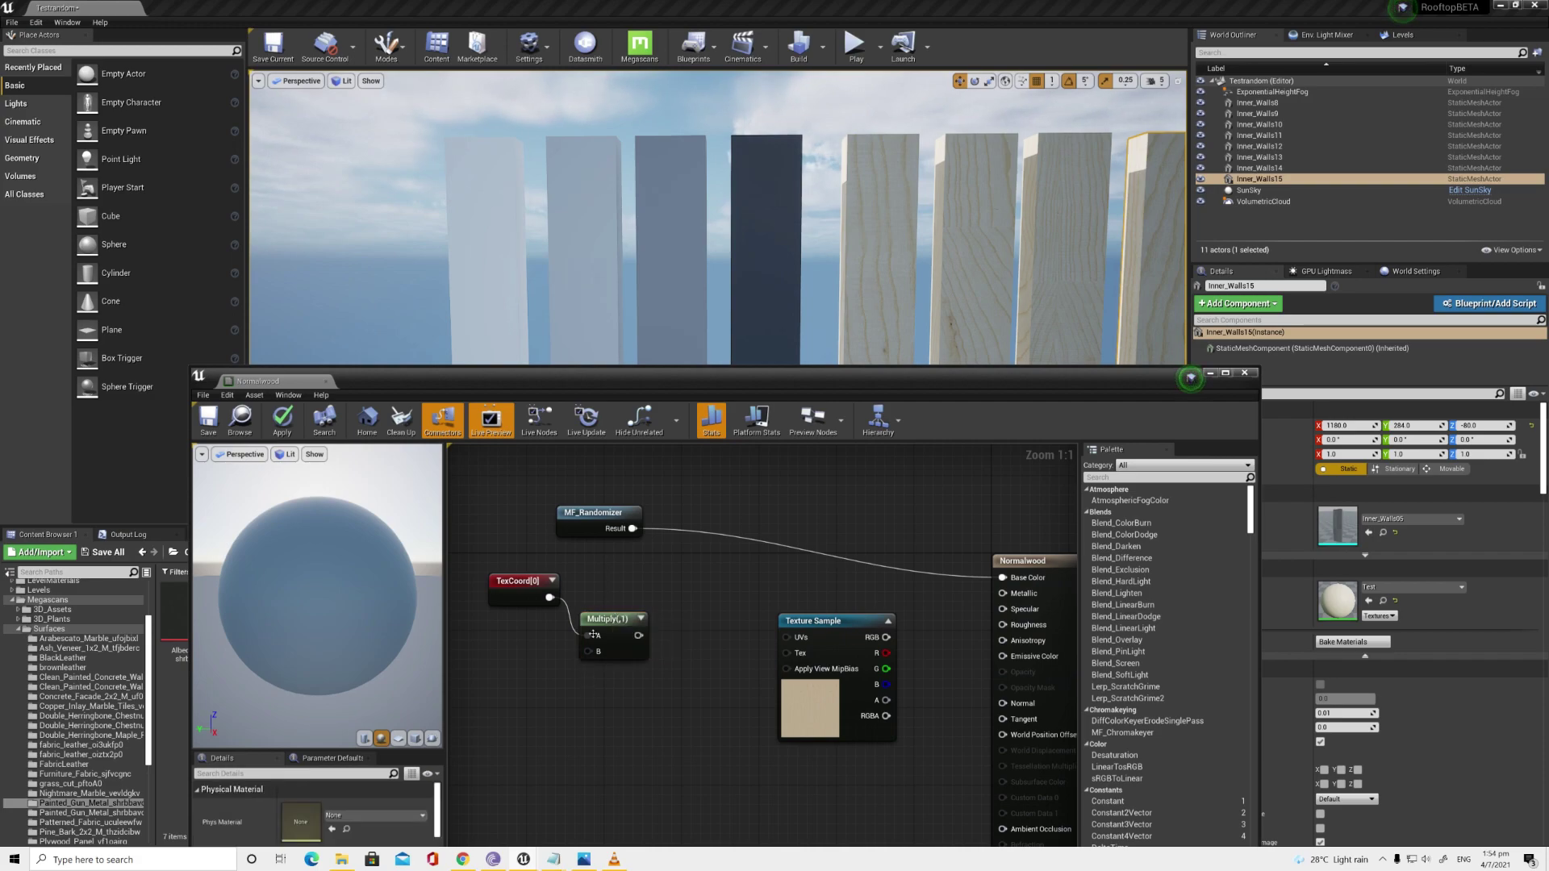
# Step: Add a Constant node below the Multiply node and convert it to a parameter named Tiling
pyautogui.rightClick(506, 679)
pyautogui.write('const')
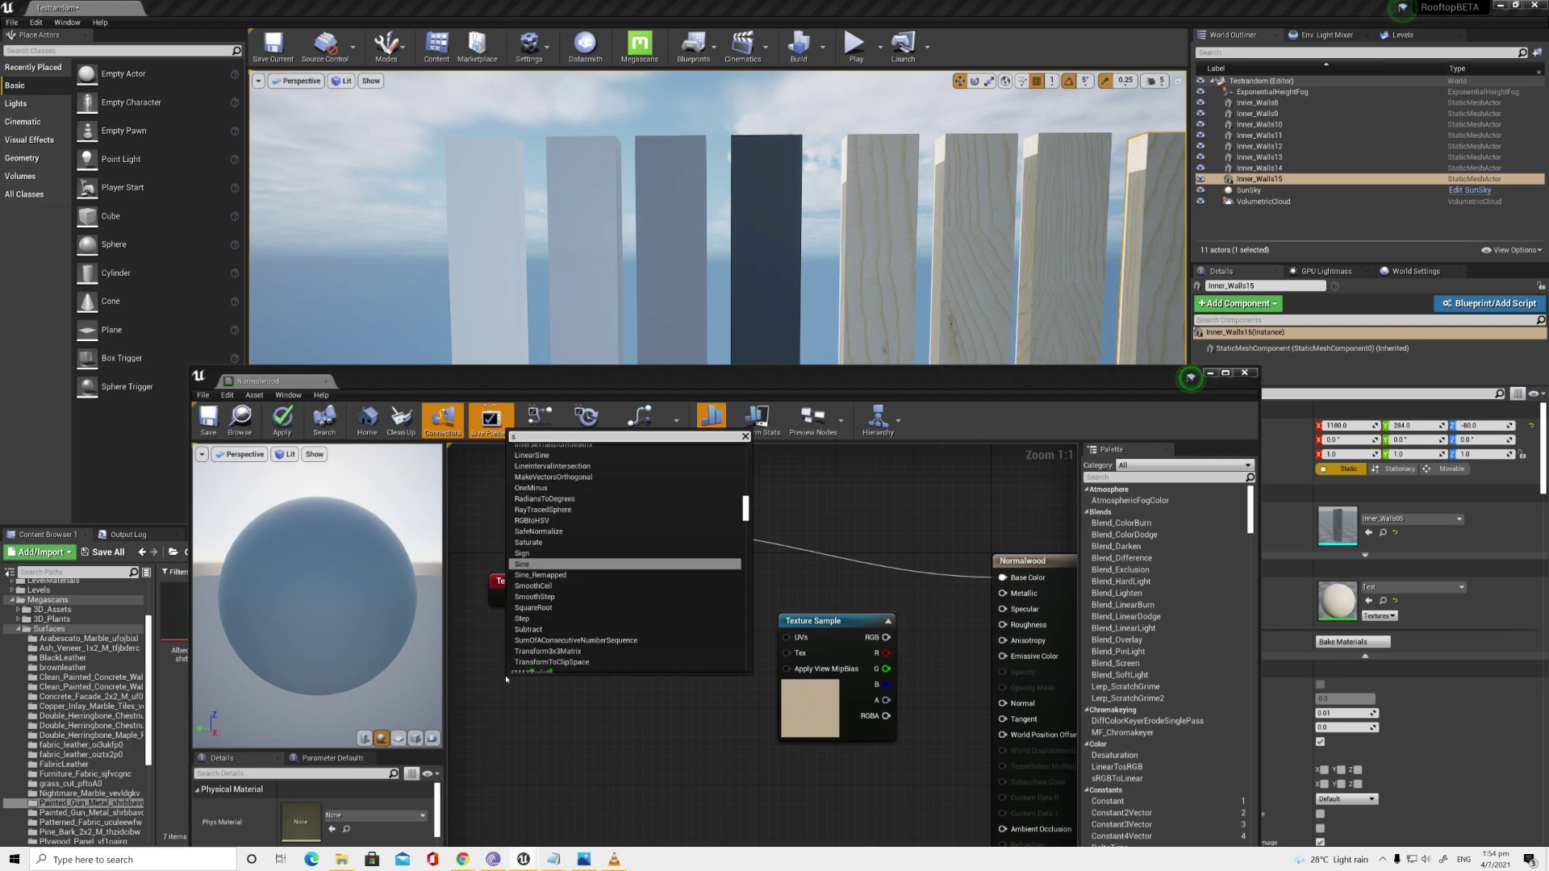
pyautogui.press('Return')
pyautogui.rightClick(524, 683)
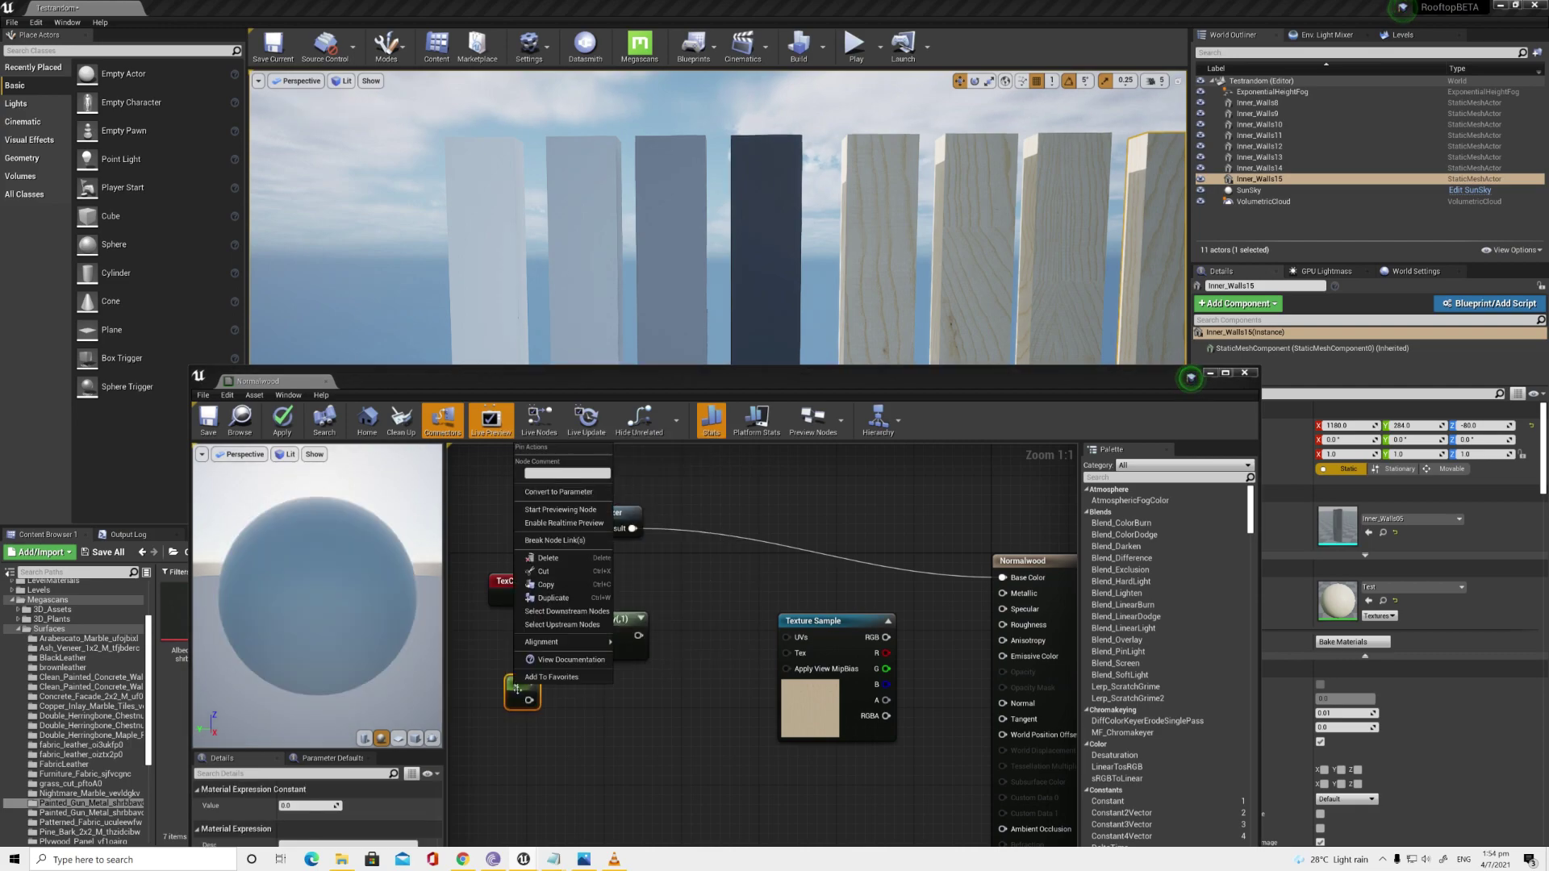
pyautogui.click(561, 502)
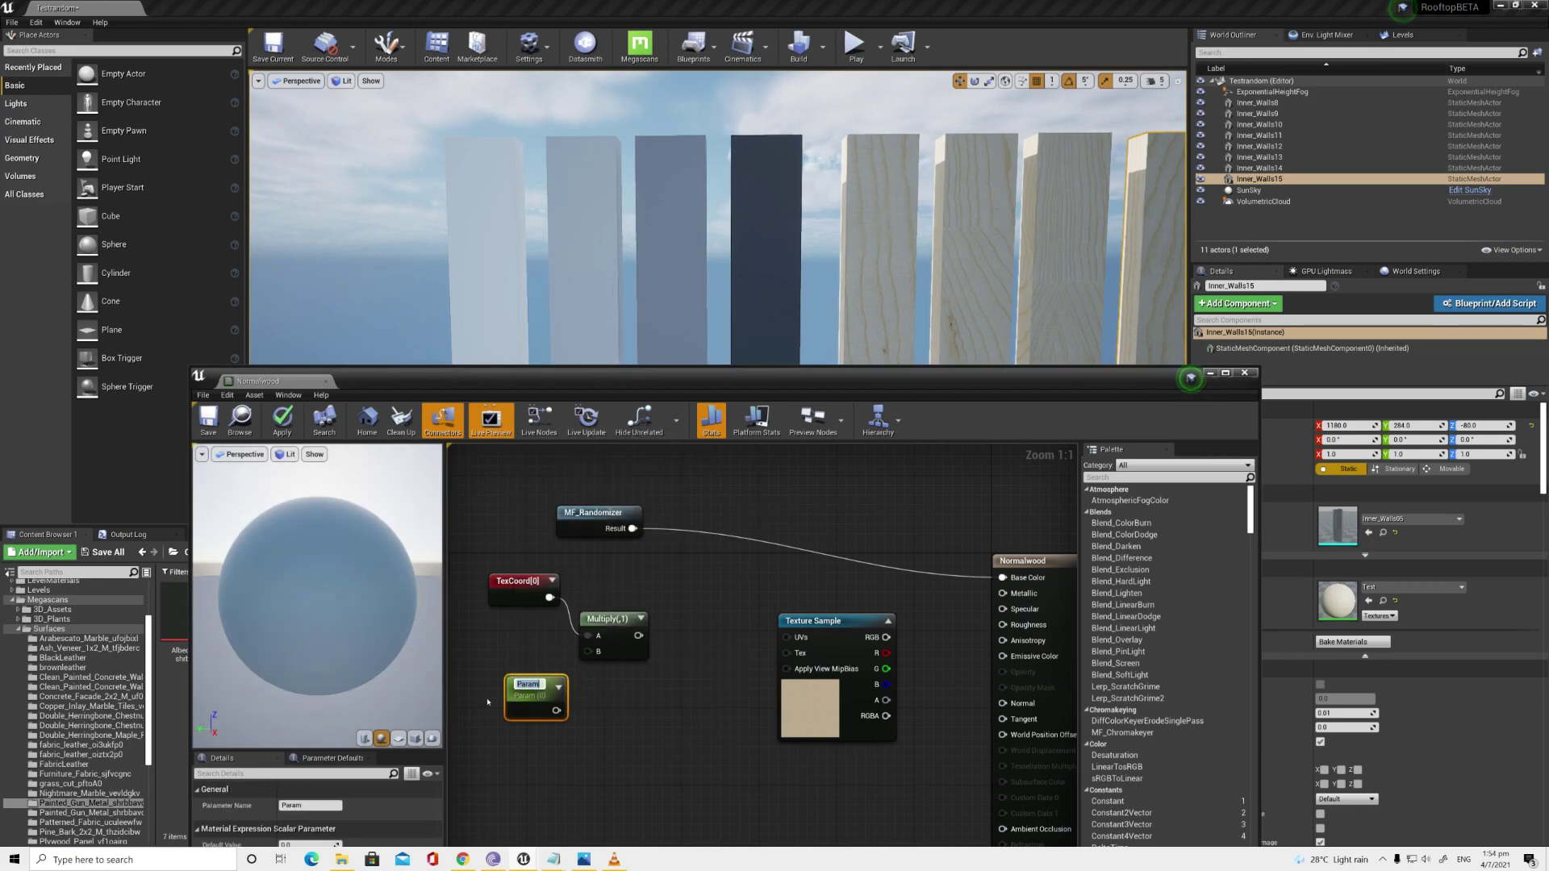
pyautogui.press('Return')
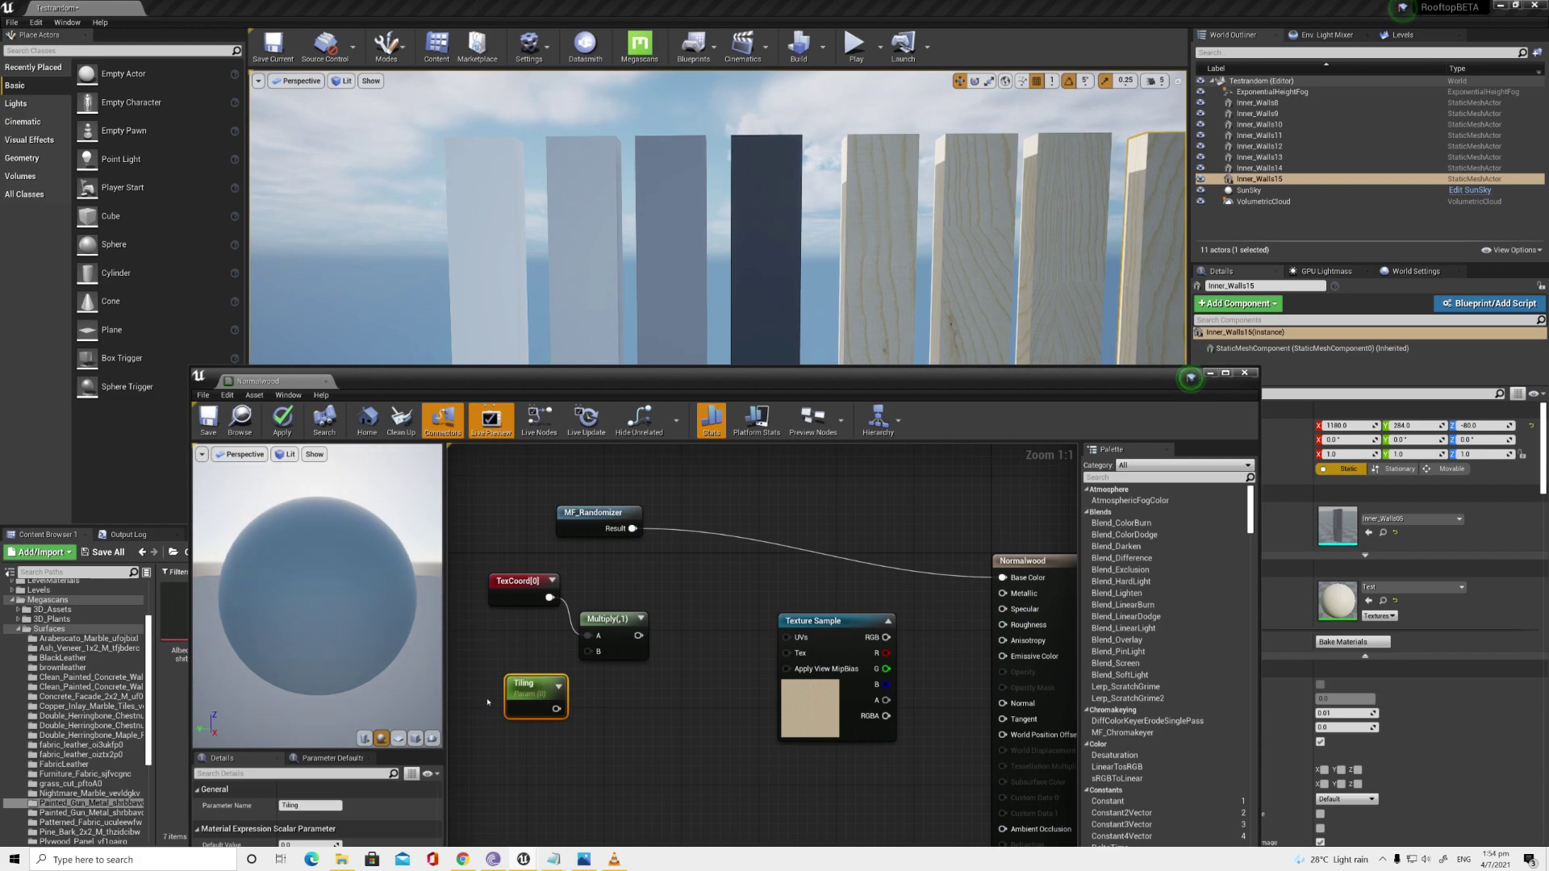
# Step: Set the Tiling default value to 3, connect it to the Multiply B input, and shift the TexCoord, Tiling and Multiply nodes aside
pyautogui.click(306, 844)
pyautogui.write('3')
pyautogui.press('Return')
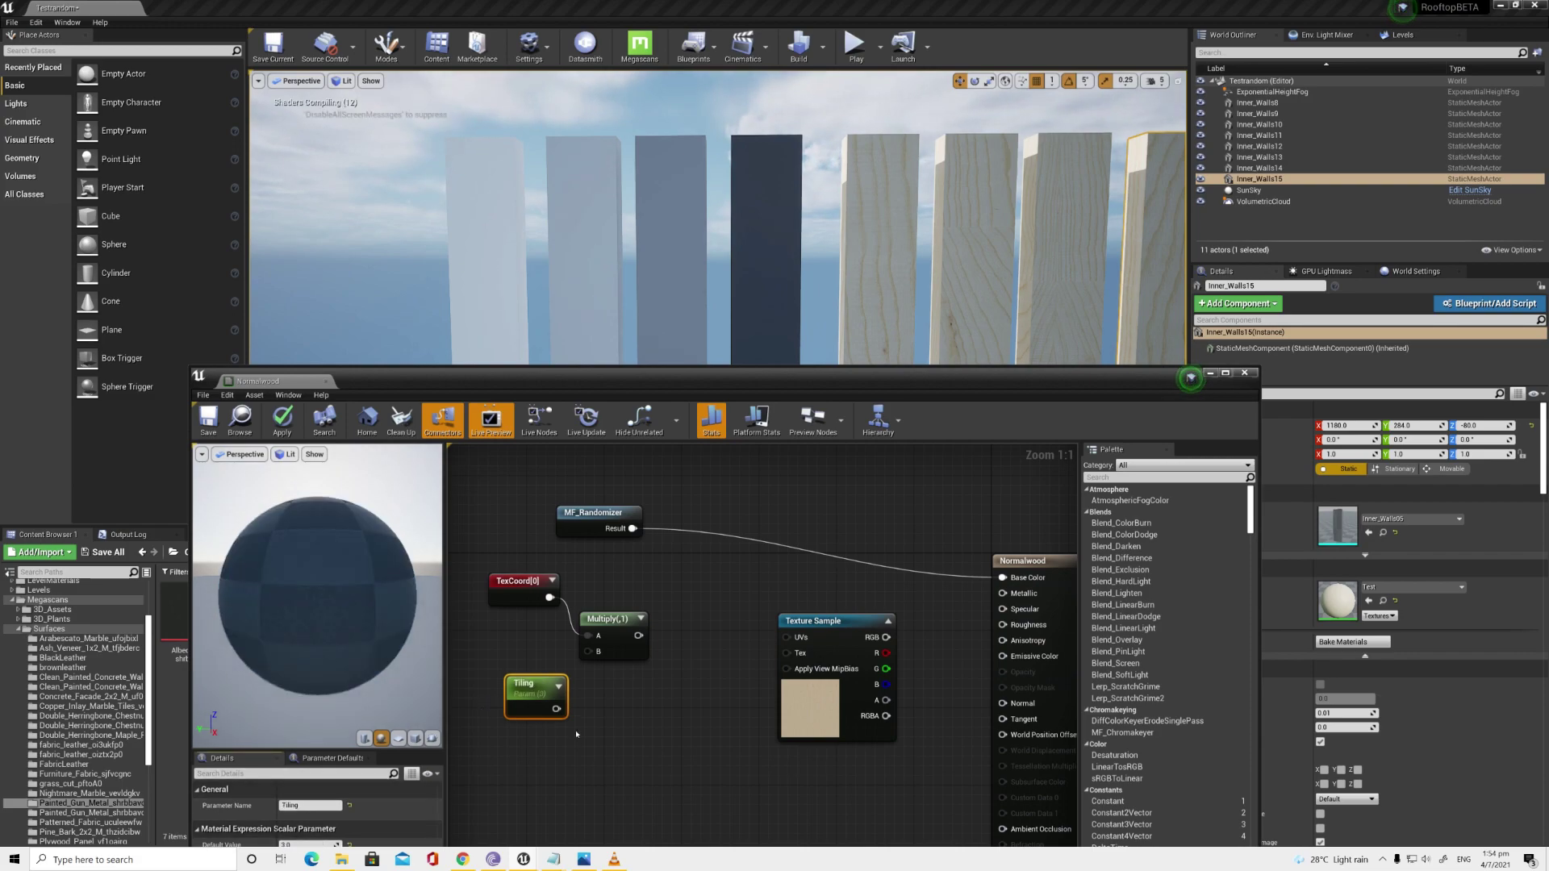
pyautogui.moveTo(555, 709); pyautogui.dragTo(509, 655)
pyautogui.moveTo(481, 569); pyautogui.dragTo(596, 685)
# Step: Add a second Multiply node with the first Multiply's output on A and the MF_Randomizer result on B
pyautogui.moveTo(594, 623)
pyautogui.mouseDown()
pyautogui.moveTo(532, 605)
pyautogui.moveTo(602, 640)
pyautogui.mouseUp()
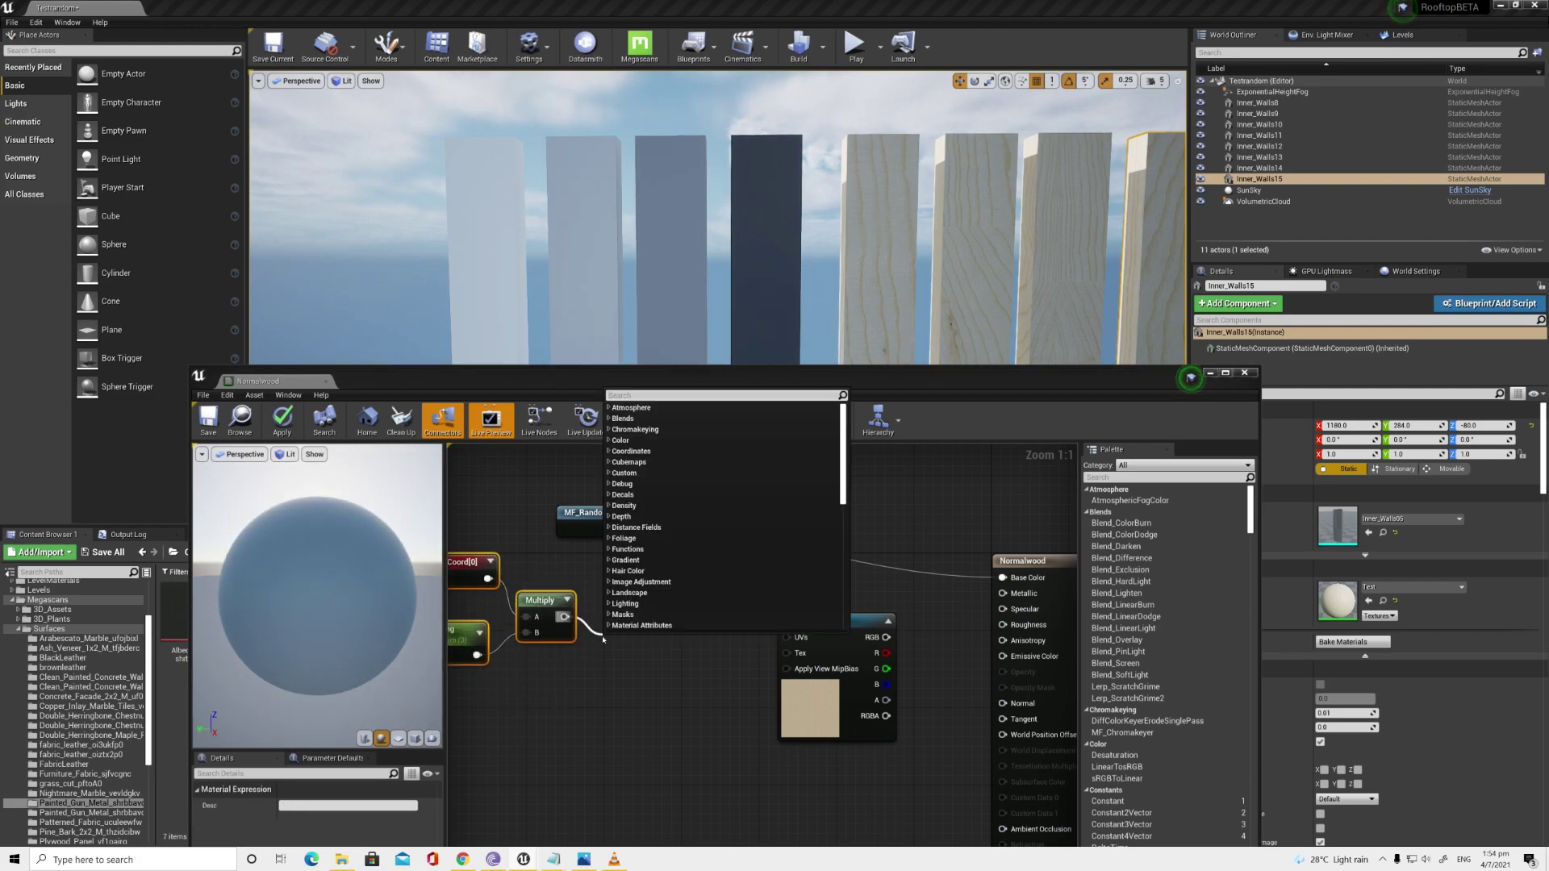
pyautogui.write('mult')
pyautogui.press('Return')
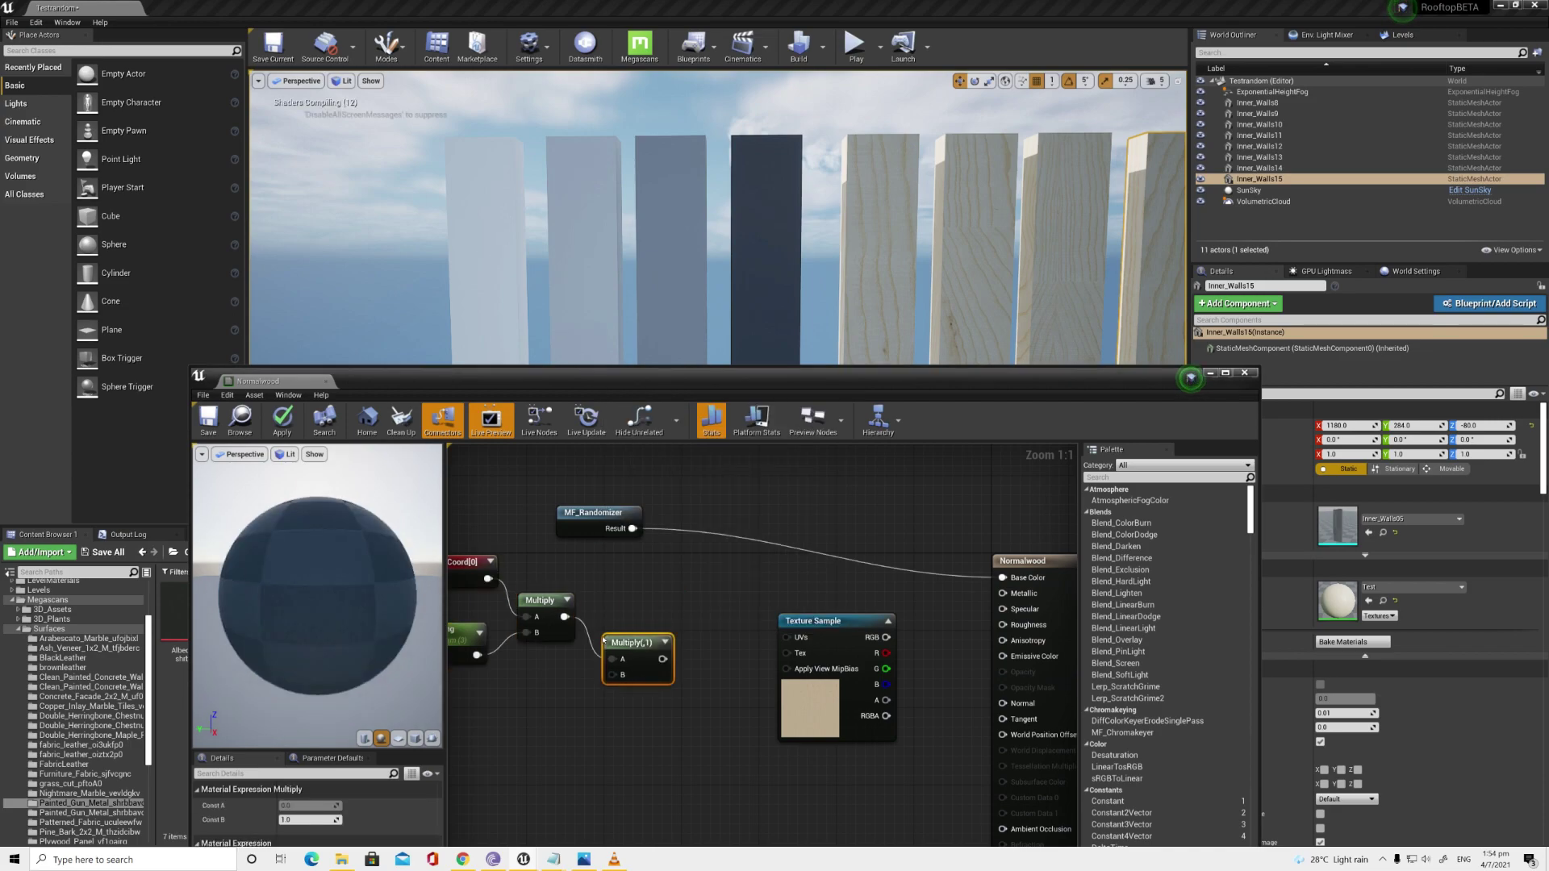
pyautogui.moveTo(632, 529); pyautogui.dragTo(613, 674)
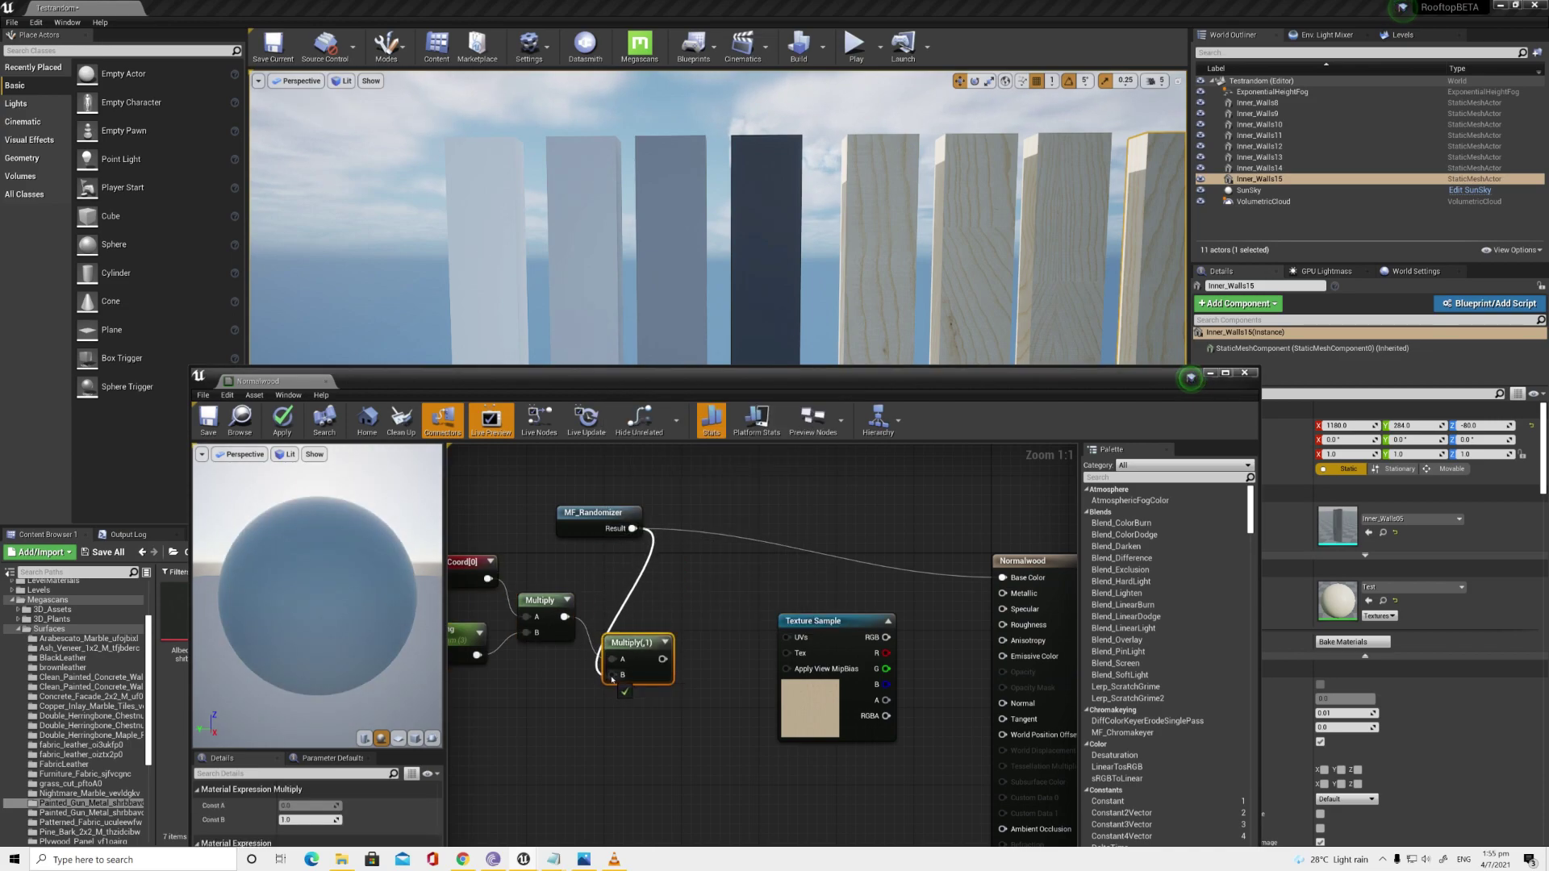
# Step: Connect the second Multiply to the Texture Sample's UVs and its RGB output to Base Color, and save the material
pyautogui.moveTo(589, 515); pyautogui.dragTo(484, 702)
pyautogui.moveTo(650, 659); pyautogui.dragTo(786, 638)
pyautogui.click(784, 563)
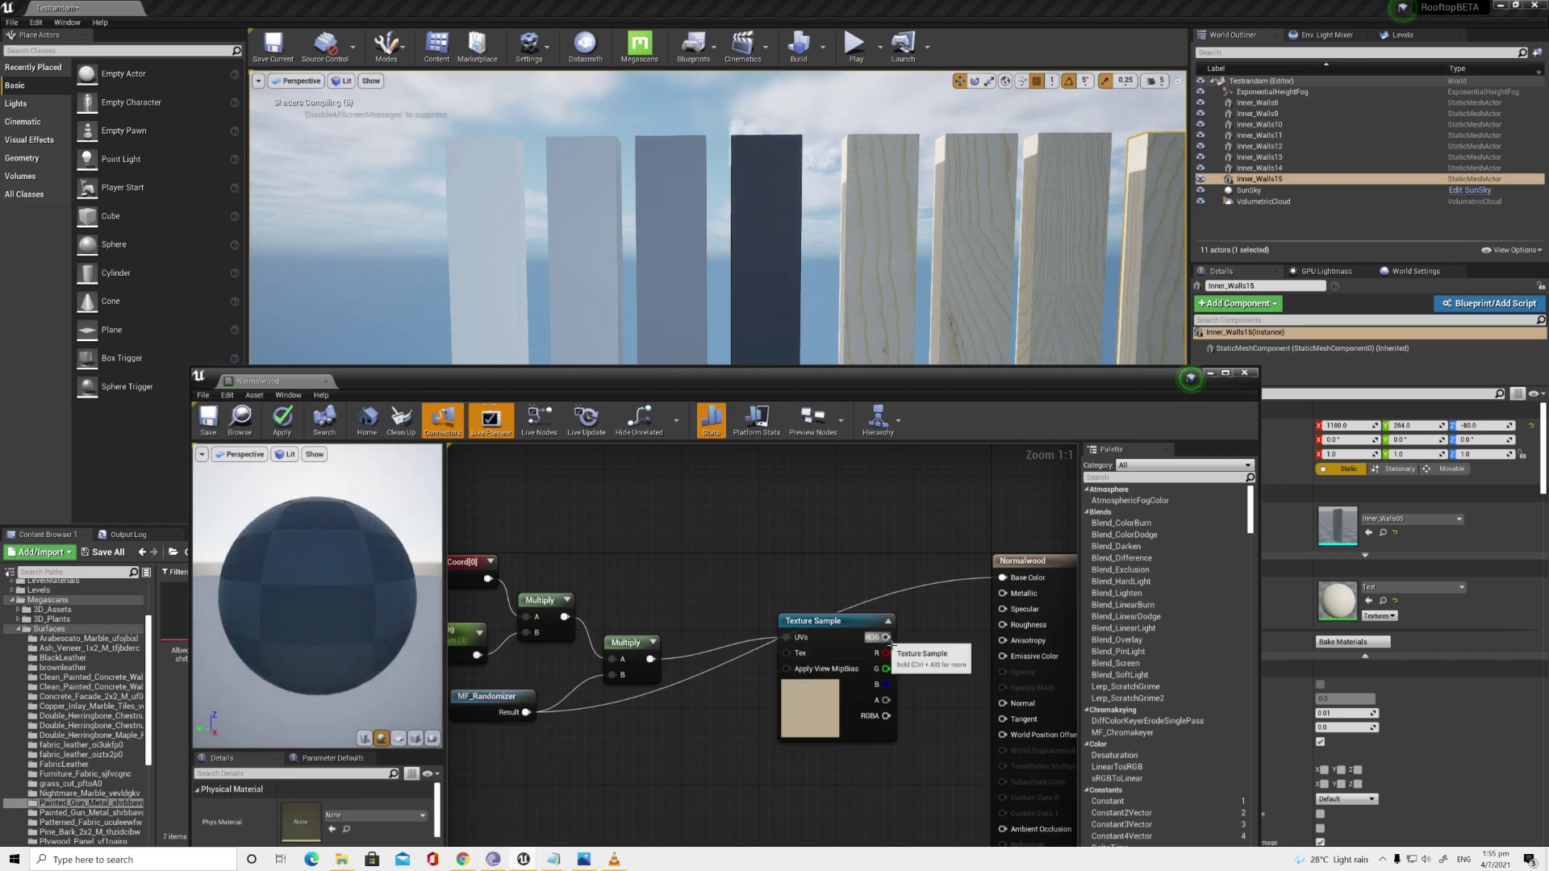
pyautogui.click(208, 423)
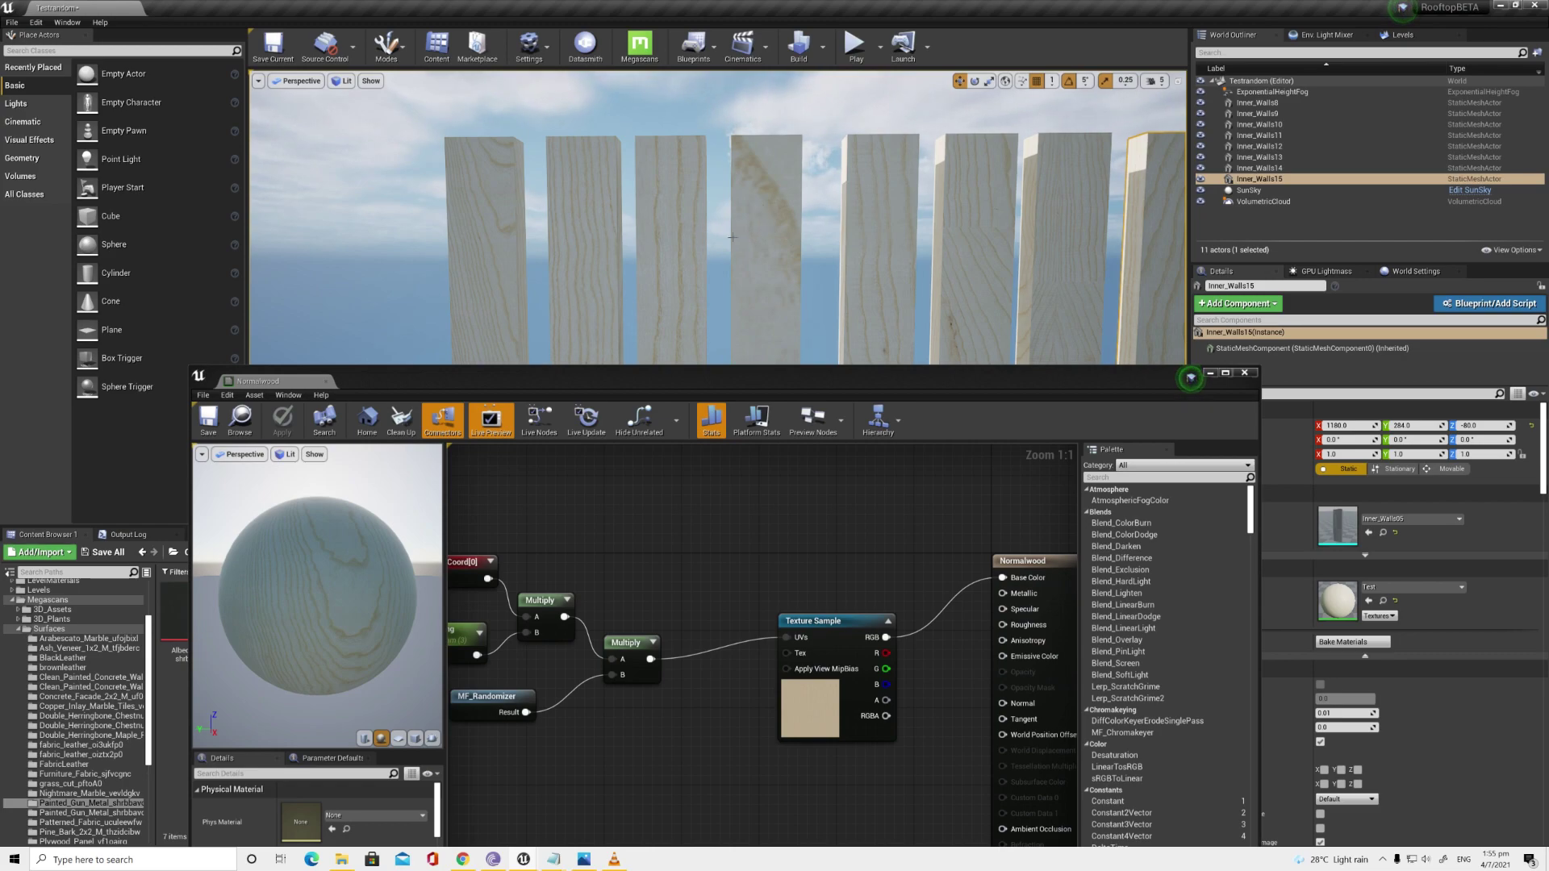
# Step: Set the Tiling parameter's default value to 5 and save the material
pyautogui.click(472, 641)
pyautogui.click(298, 843)
pyautogui.write('5')
pyautogui.press('Return')
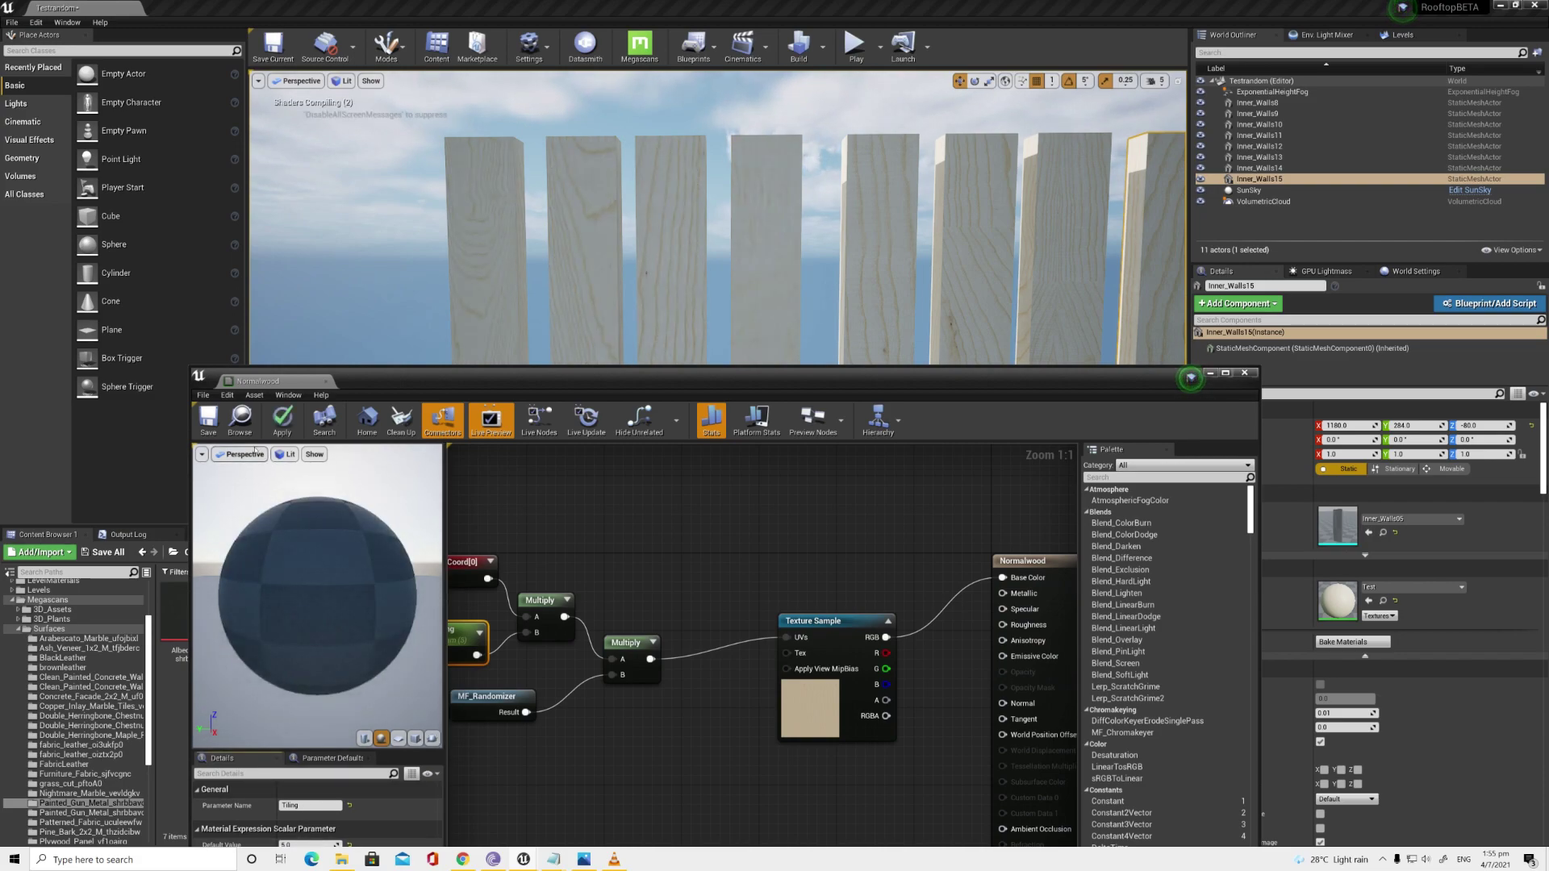
pyautogui.hotkey('ctrl', 's')
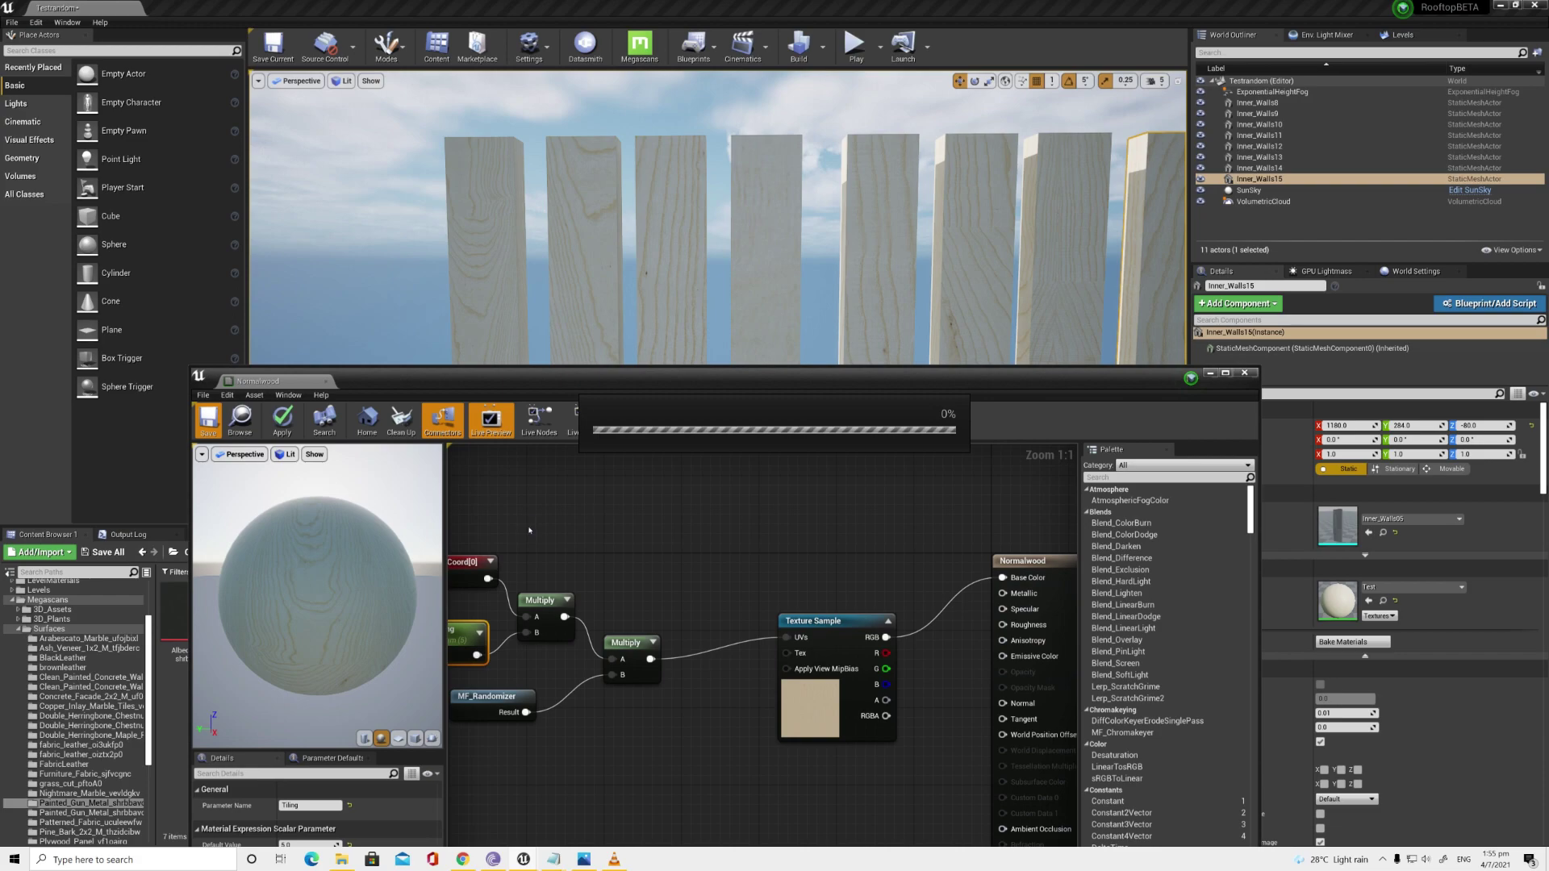
# Step: Move the second Multiply closer to the first one and place MF_Randomizer beneath the Tiling node
pyautogui.moveTo(1112, 380); pyautogui.dragTo(1140, 277)
pyautogui.moveTo(610, 583); pyautogui.dragTo(686, 575, button='right')
pyautogui.moveTo(512, 442); pyautogui.dragTo(591, 501)
pyautogui.moveTo(598, 555); pyautogui.dragTo(736, 643)
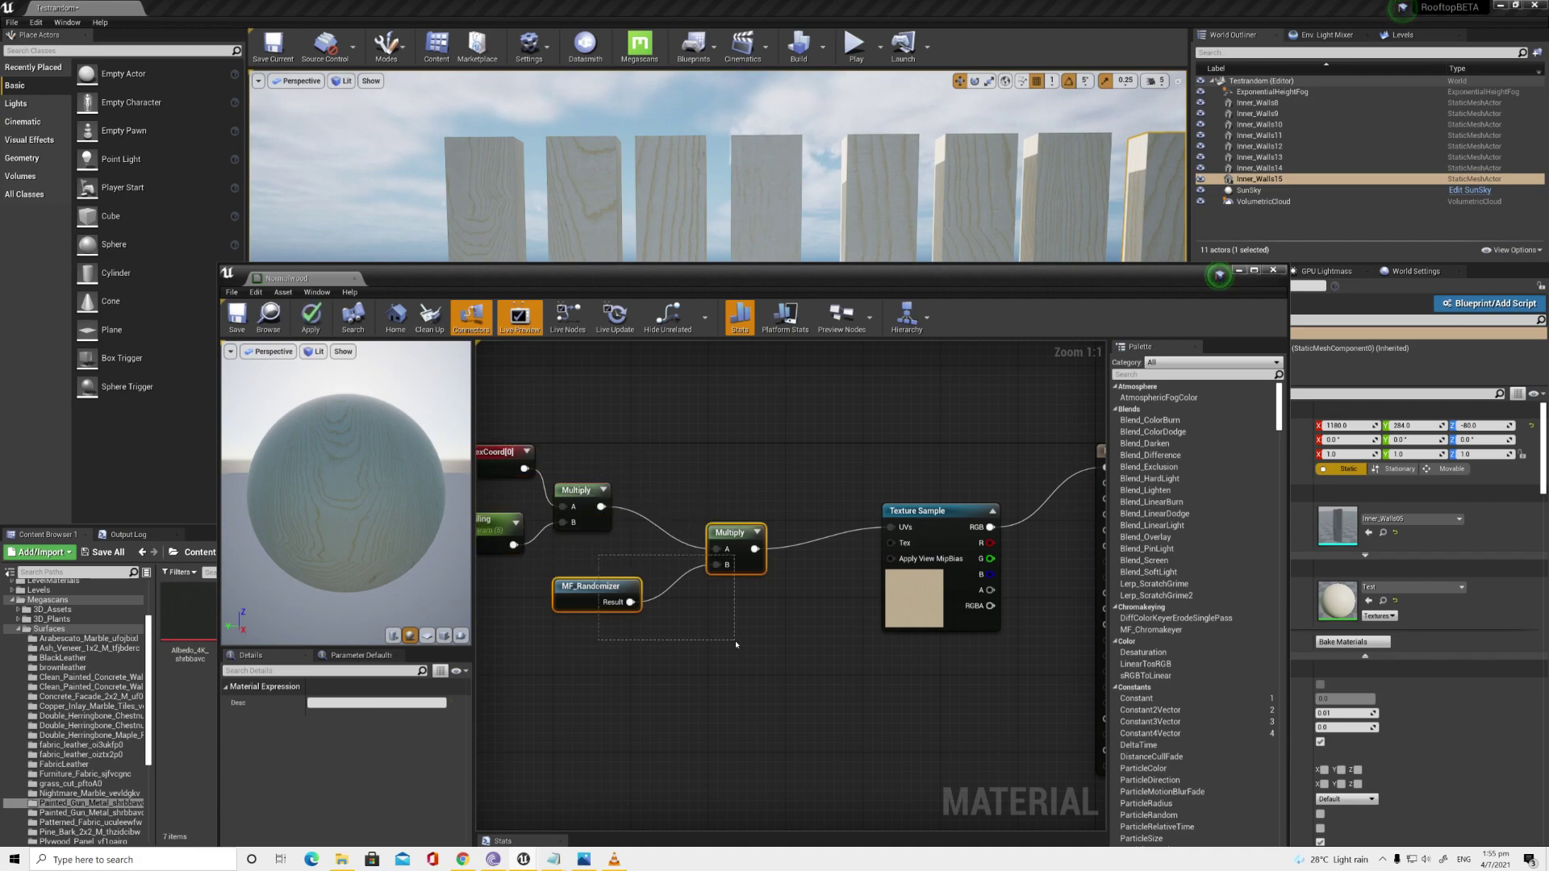
pyautogui.moveTo(722, 539); pyautogui.dragTo(660, 530)
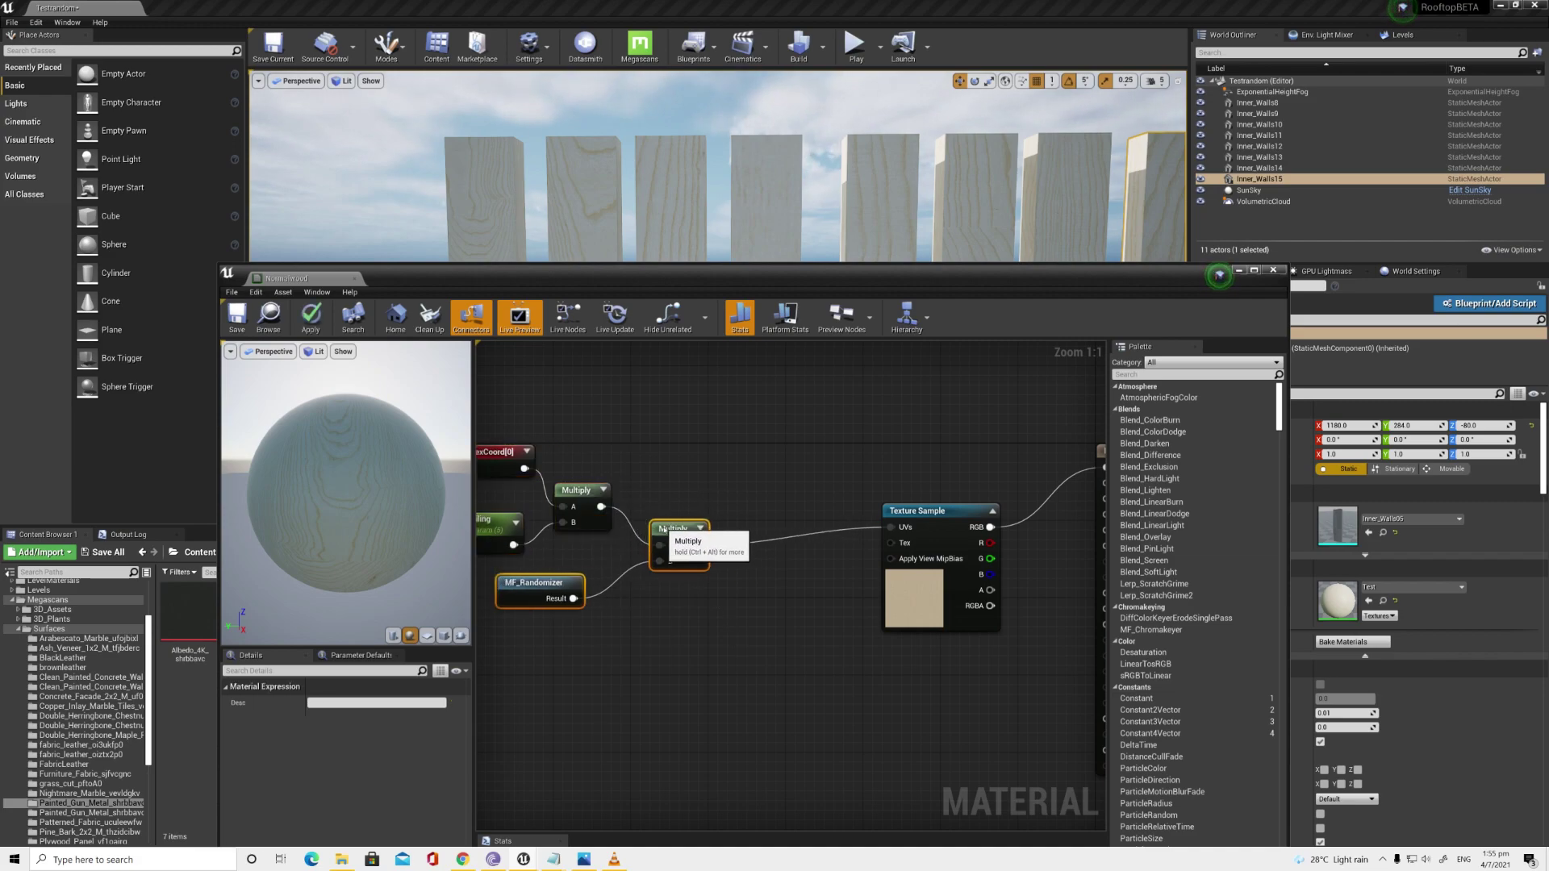
pyautogui.moveTo(668, 497); pyautogui.dragTo(735, 492, button='right')
pyautogui.moveTo(613, 579); pyautogui.dragTo(583, 584)
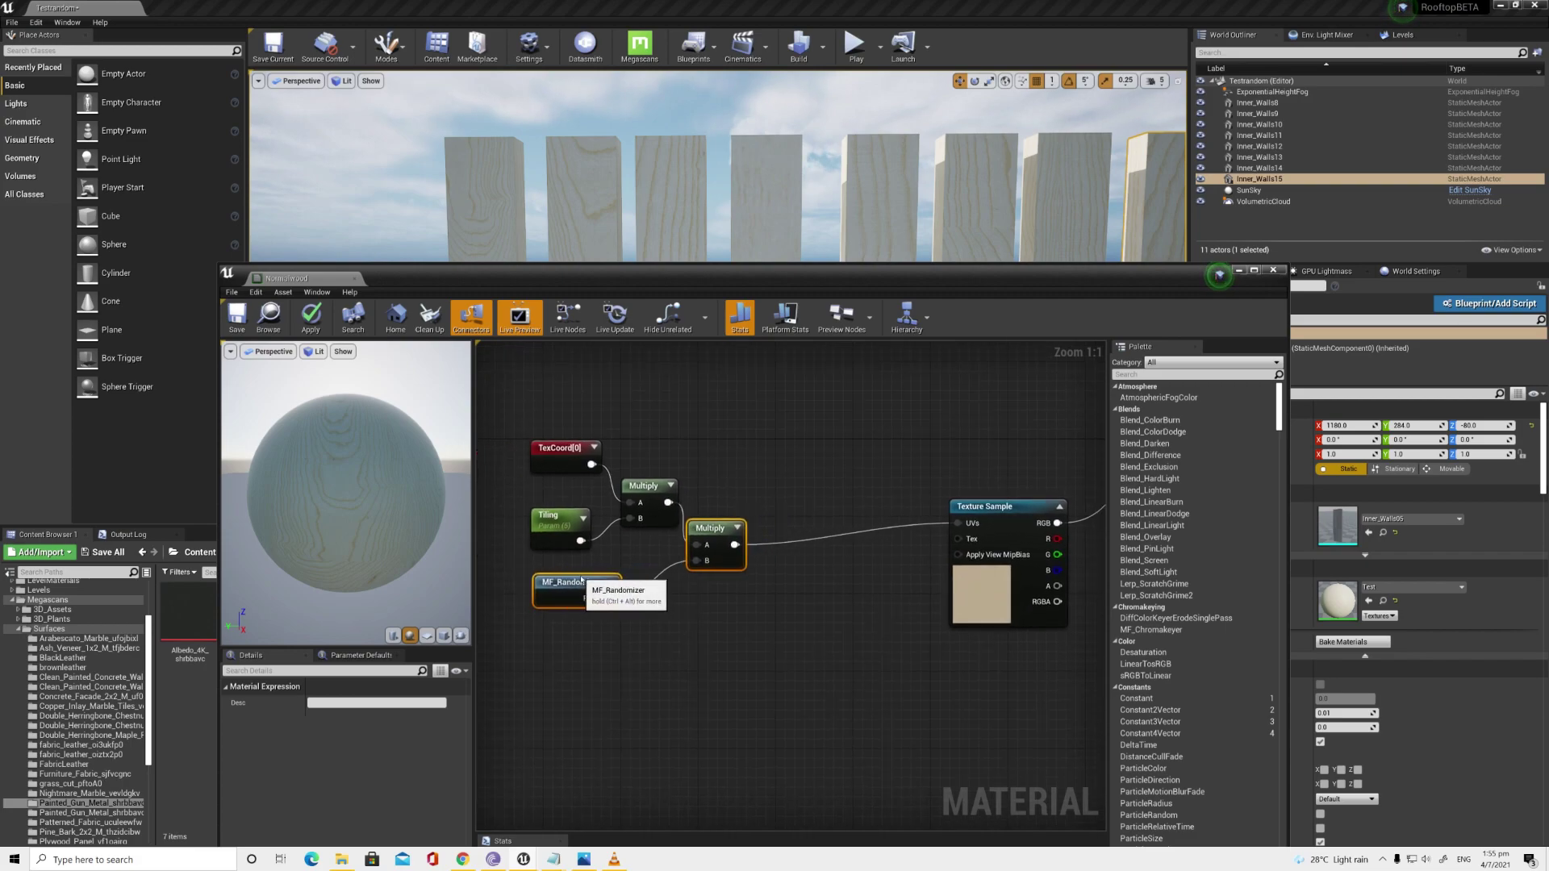
# Step: Add a Clamp node between the MF_Randomizer result and the second Multiply's B input
pyautogui.click(689, 607)
pyautogui.rightClick(647, 622)
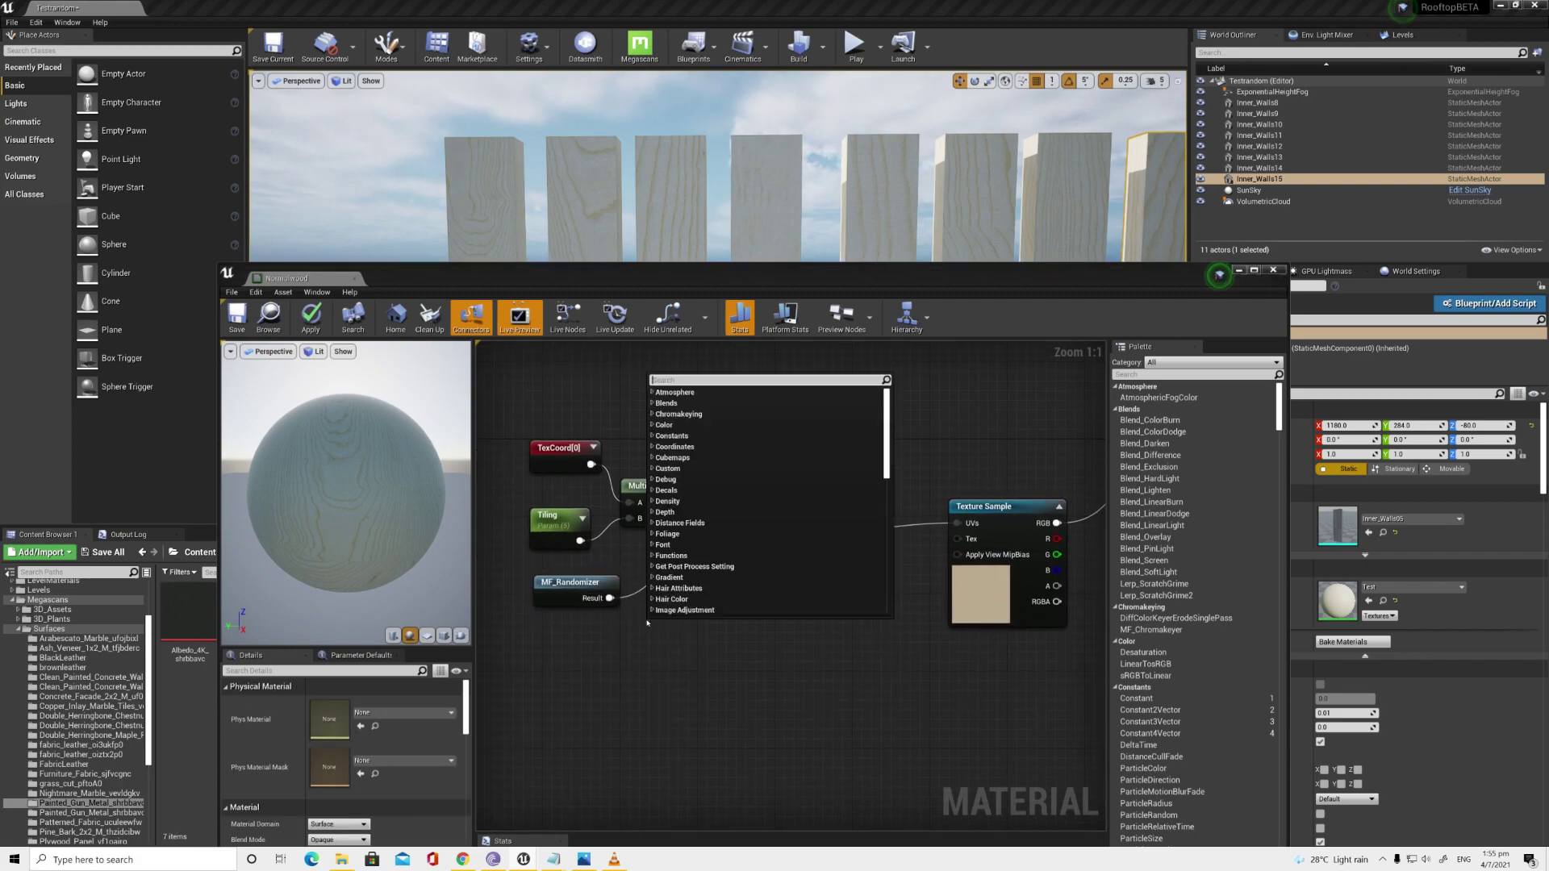
pyautogui.write('clam')
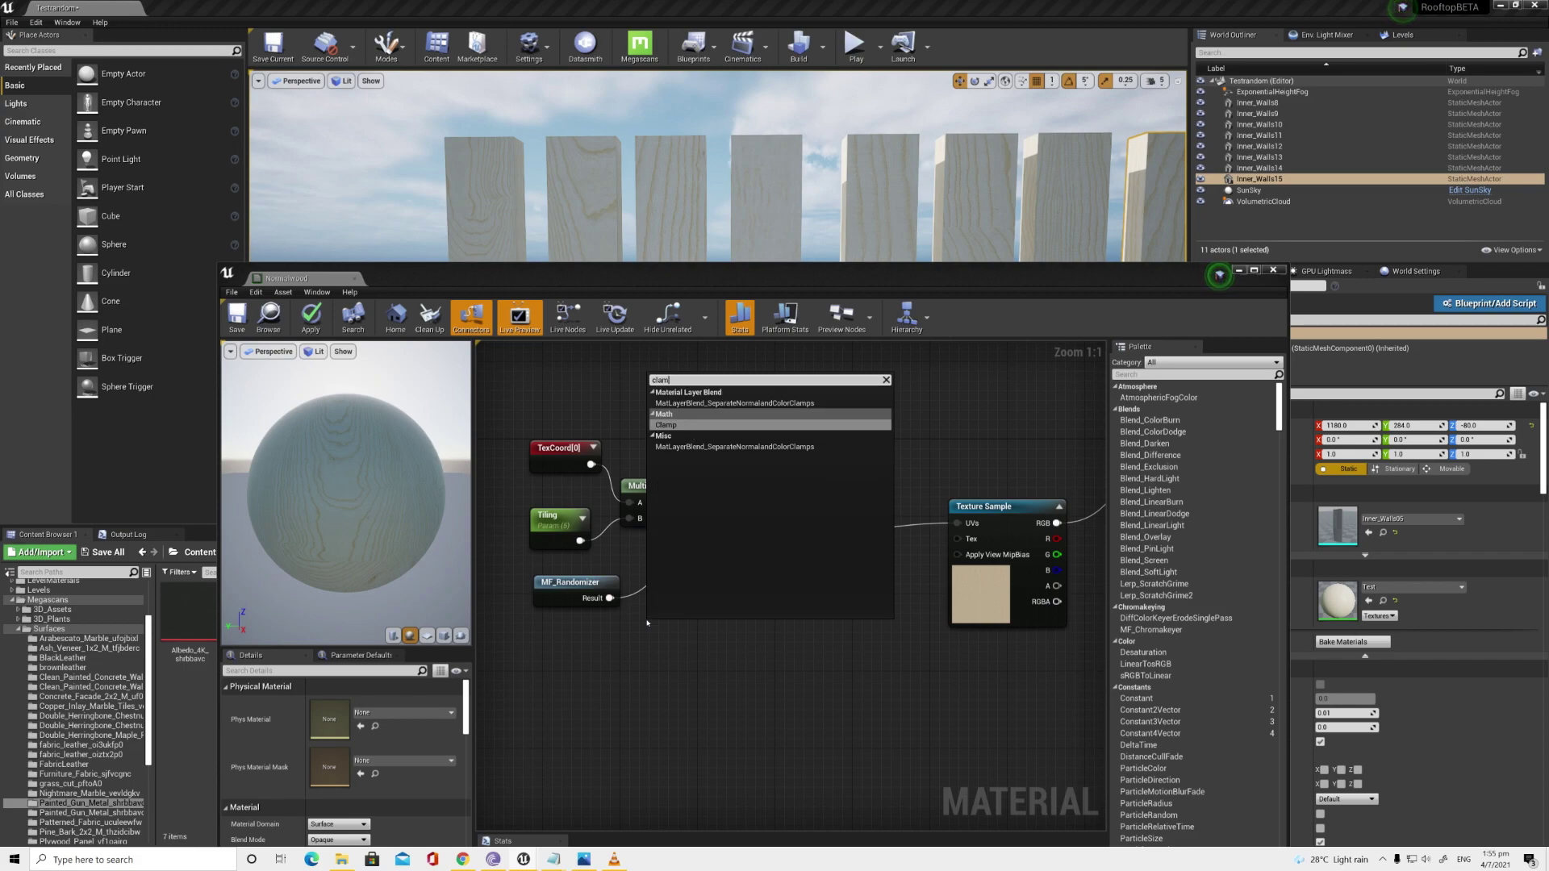
pyautogui.press('Return')
pyautogui.moveTo(610, 598); pyautogui.dragTo(656, 643)
pyautogui.moveTo(751, 643); pyautogui.dragTo(695, 563)
# Step: Set the Clamp's Min Default to 0.3 and Max Default to 0.7, and save the material
pyautogui.click(332, 718)
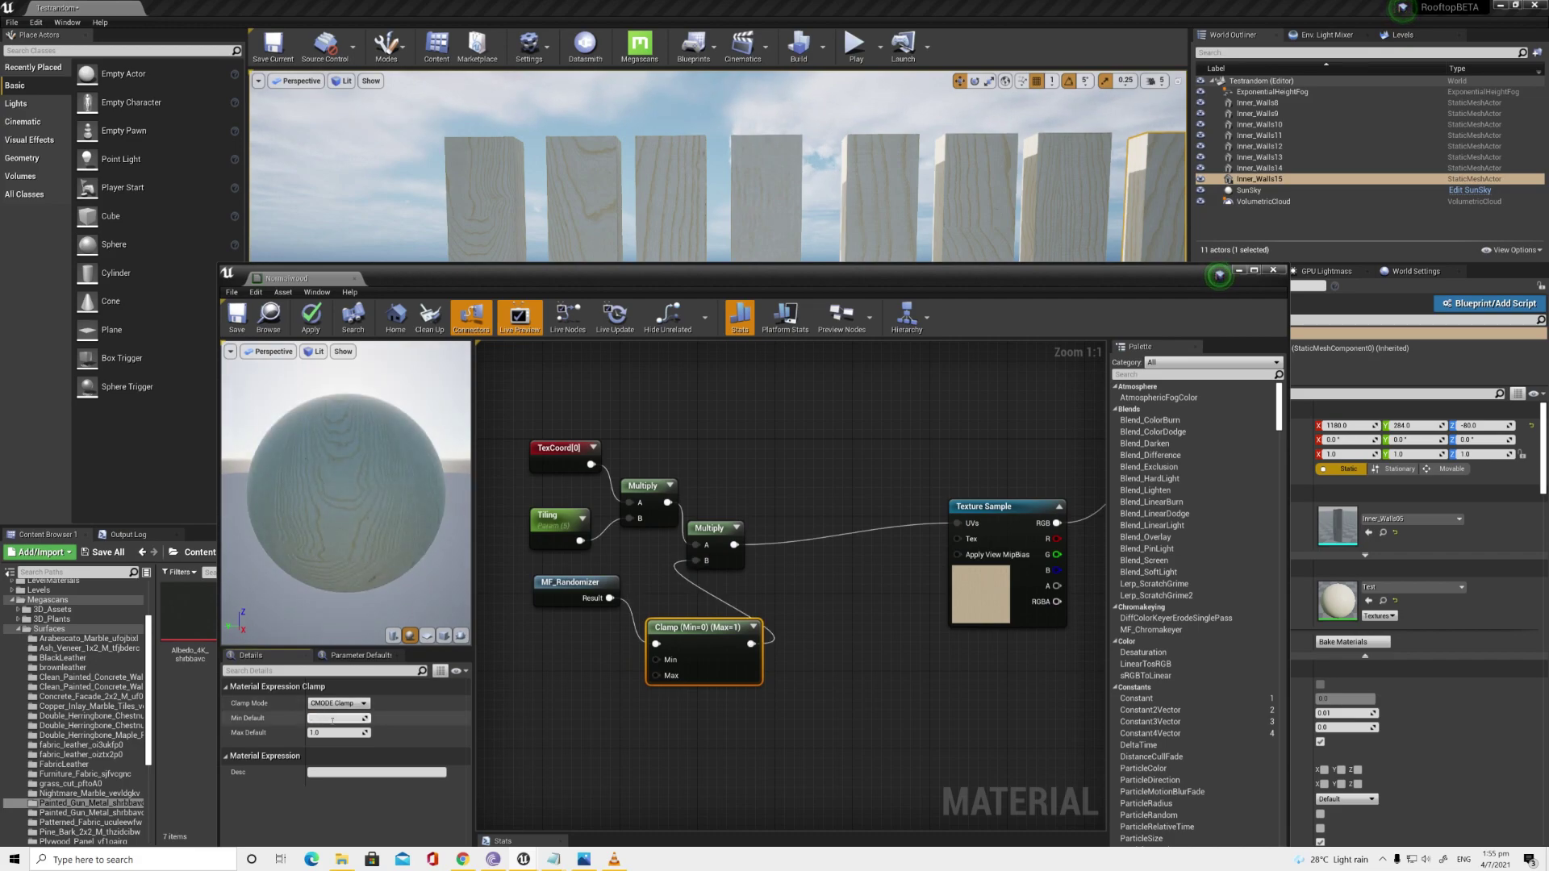
pyautogui.write('0.3')
pyautogui.press('Tab')
pyautogui.write('6')
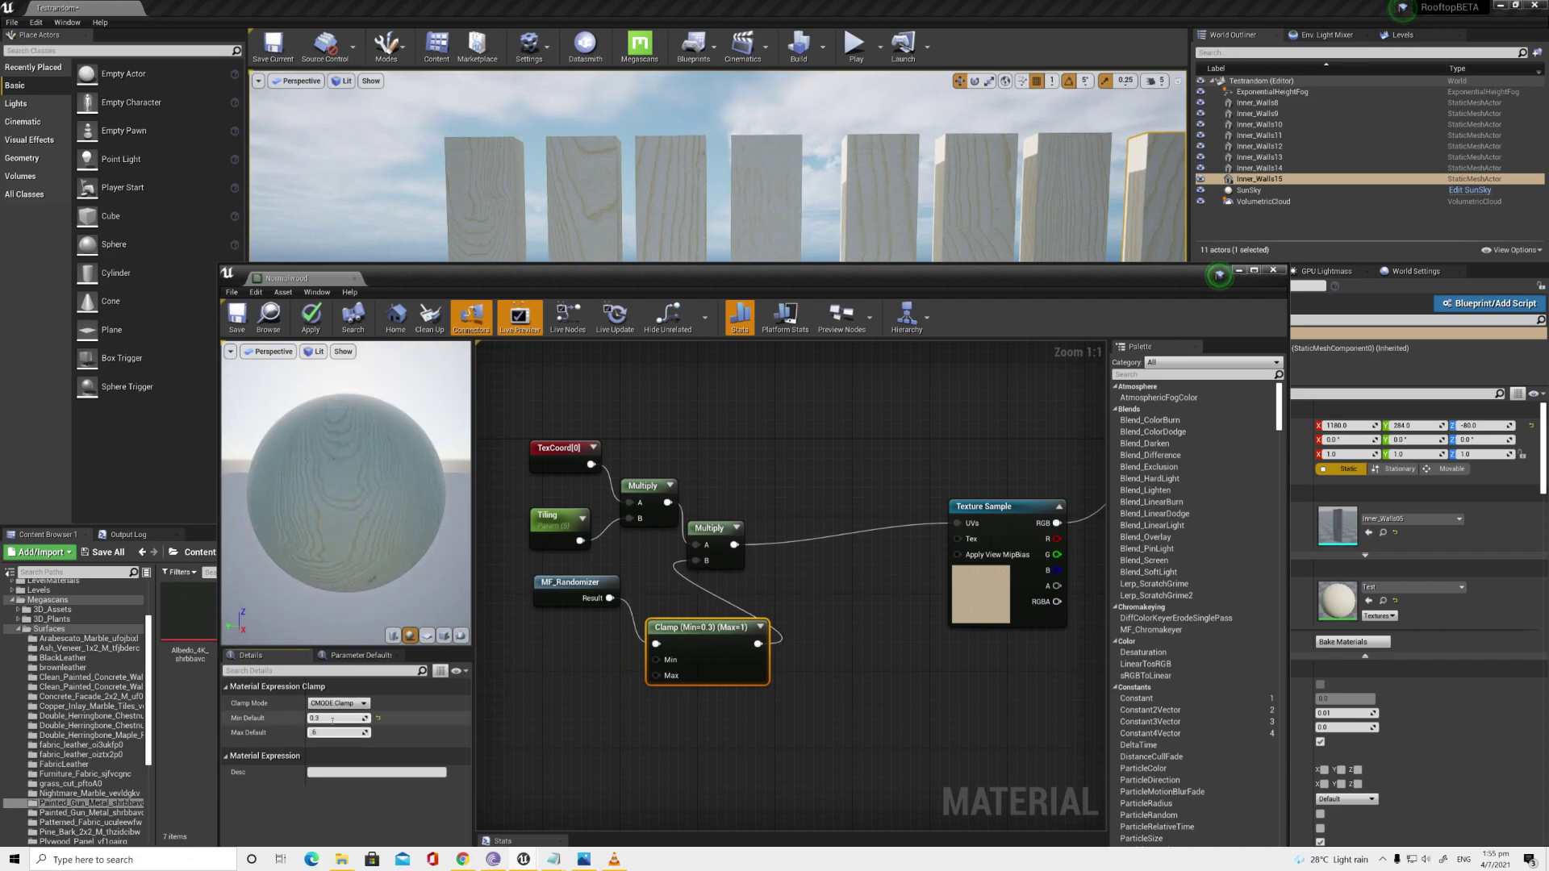
pyautogui.press('Return')
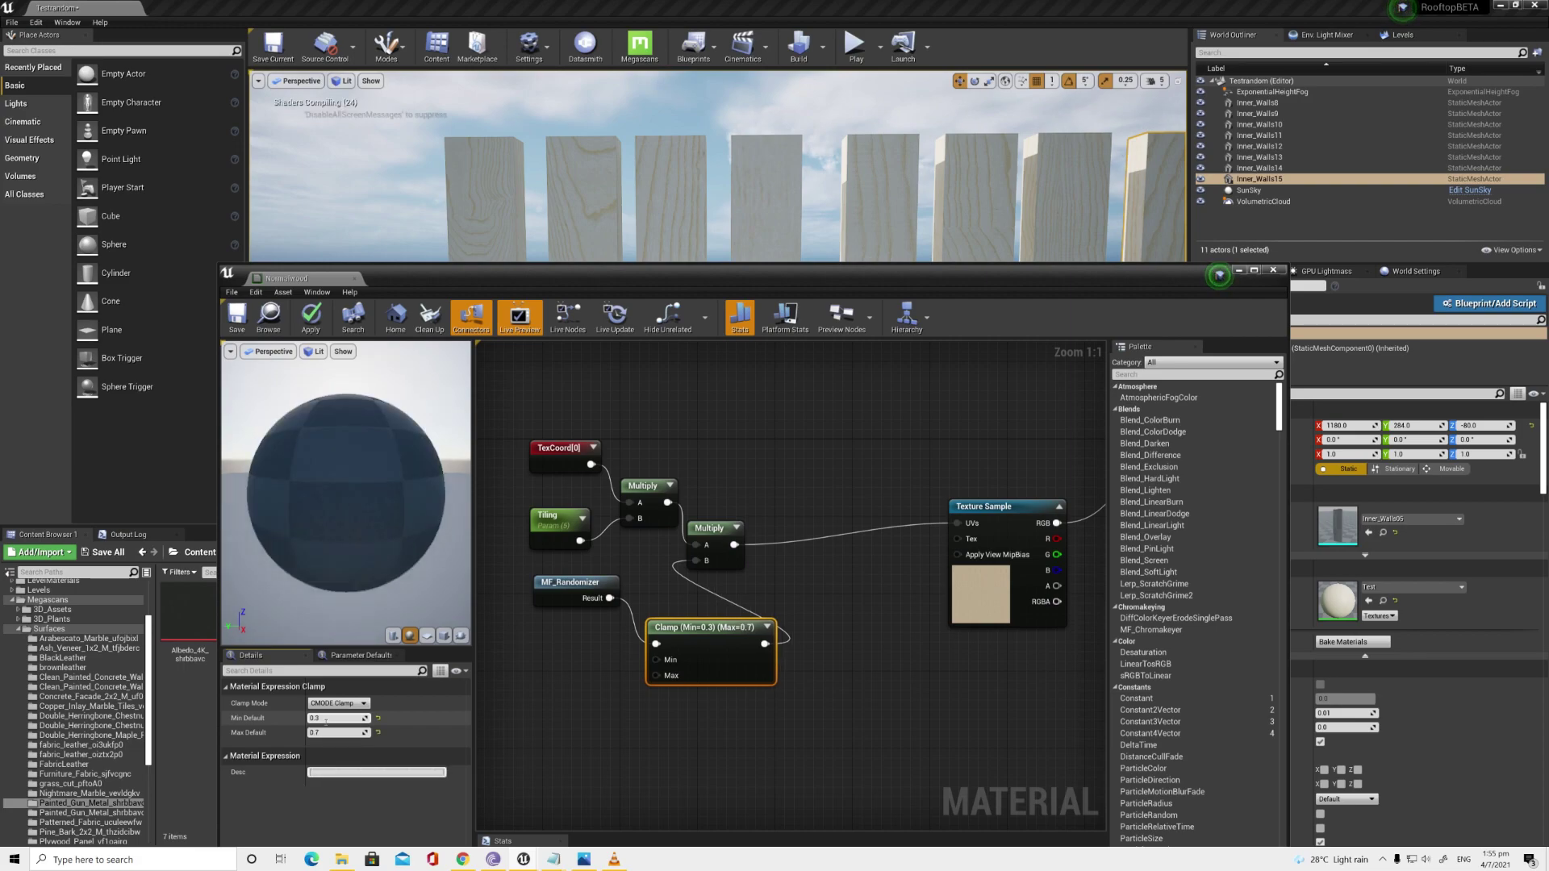
pyautogui.click(236, 317)
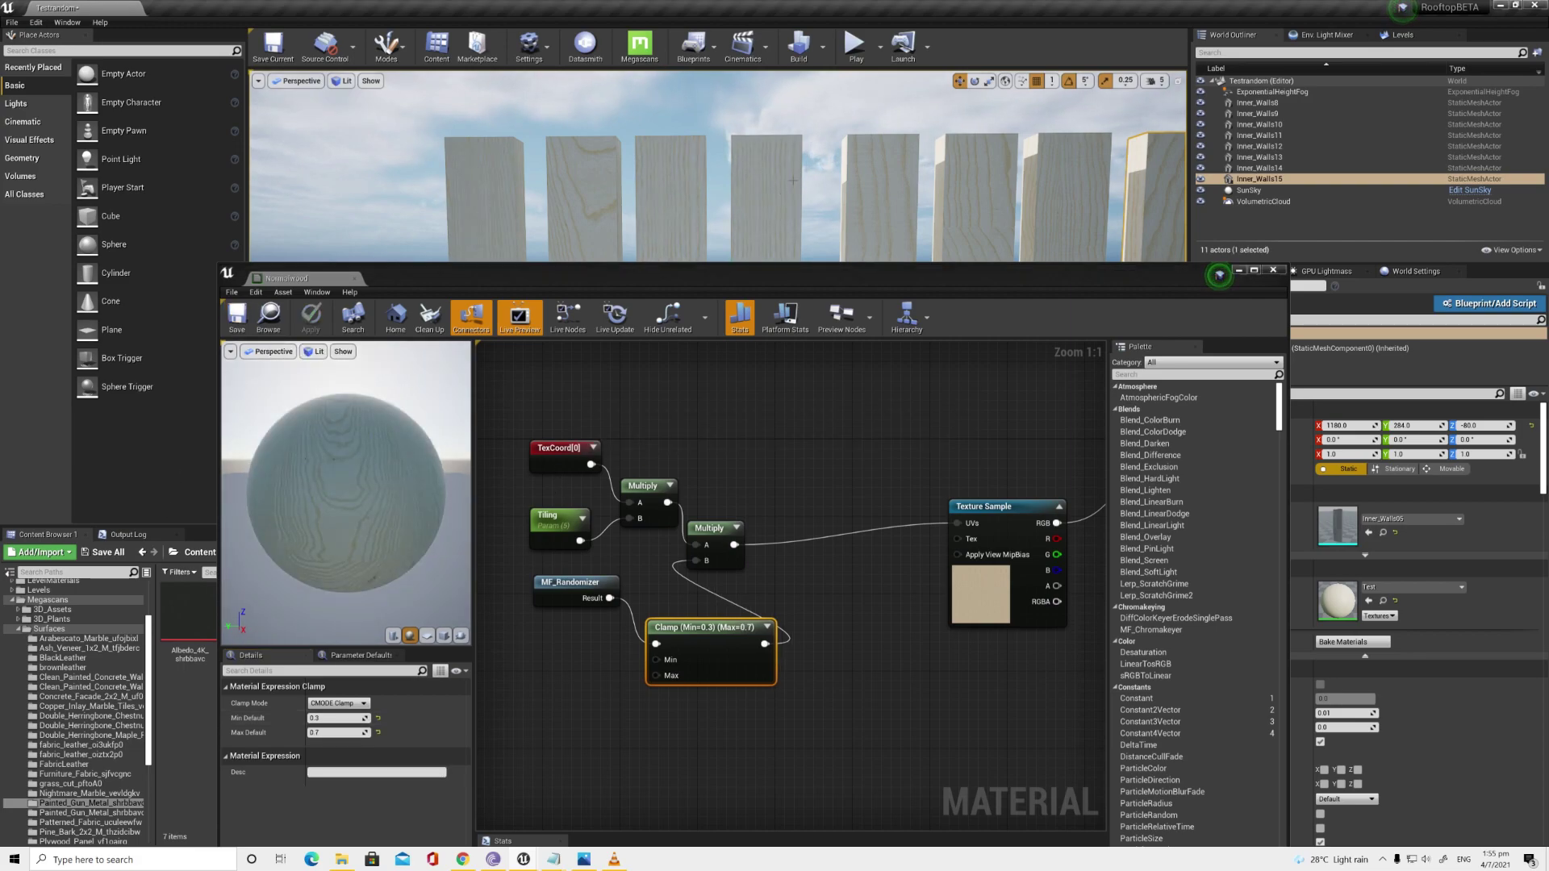
# Step: Line up the MF_Randomizer and Clamp nodes beneath Tiling and move the Texture Sample farther from the second Multiply
pyautogui.moveTo(968, 282); pyautogui.dragTo(935, 417)
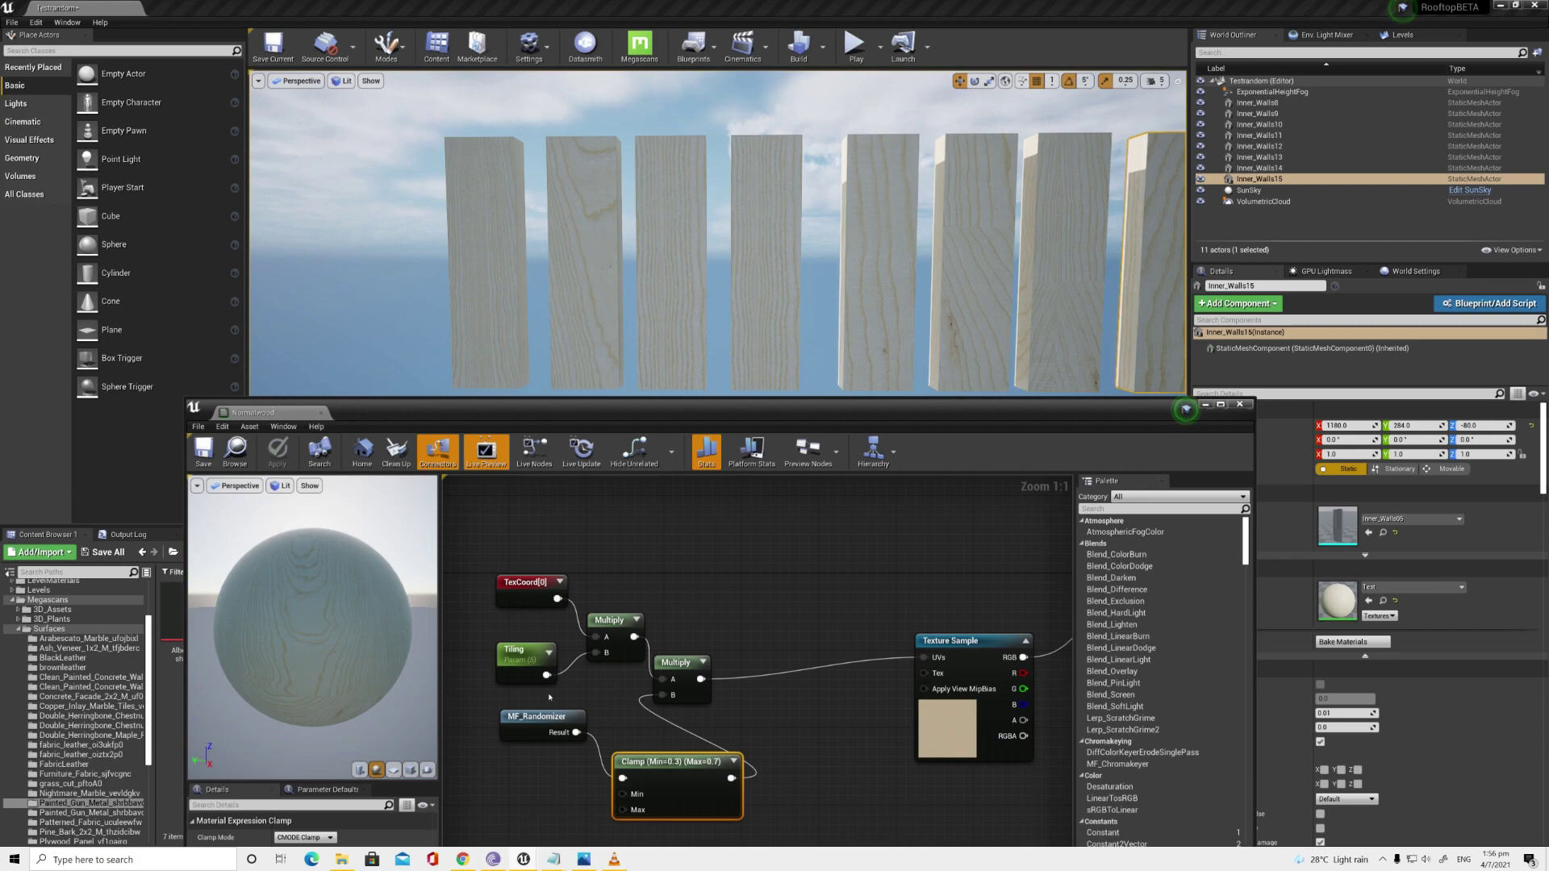
pyautogui.moveTo(539, 716)
pyautogui.mouseDown()
pyautogui.moveTo(539, 765)
pyautogui.moveTo(647, 807)
pyautogui.moveTo(532, 718)
pyautogui.mouseUp()
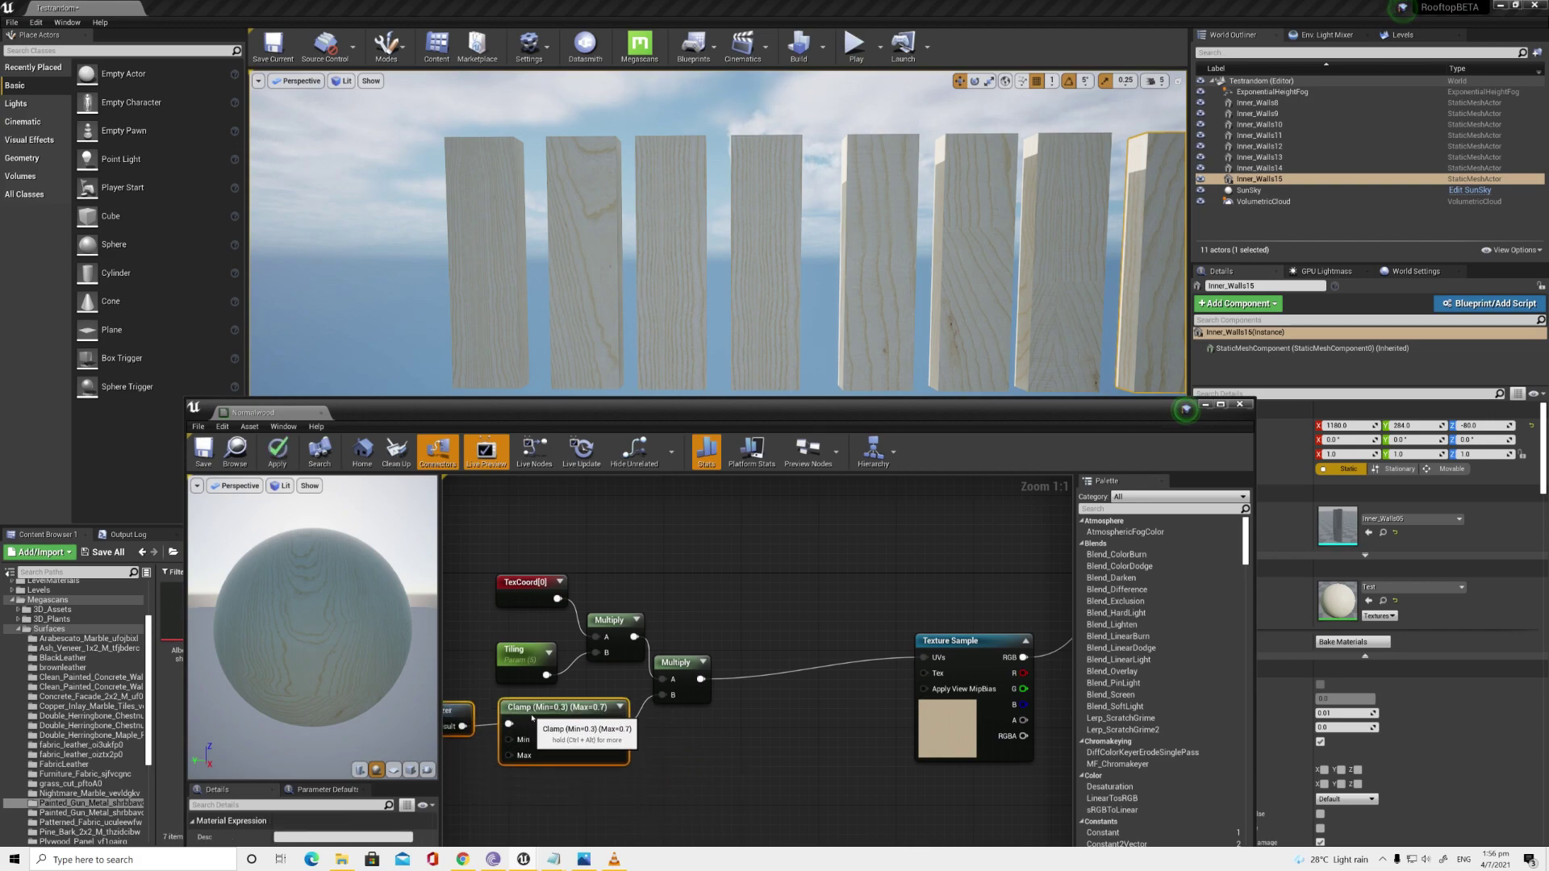
pyautogui.moveTo(676, 569); pyautogui.dragTo(727, 548, button='right')
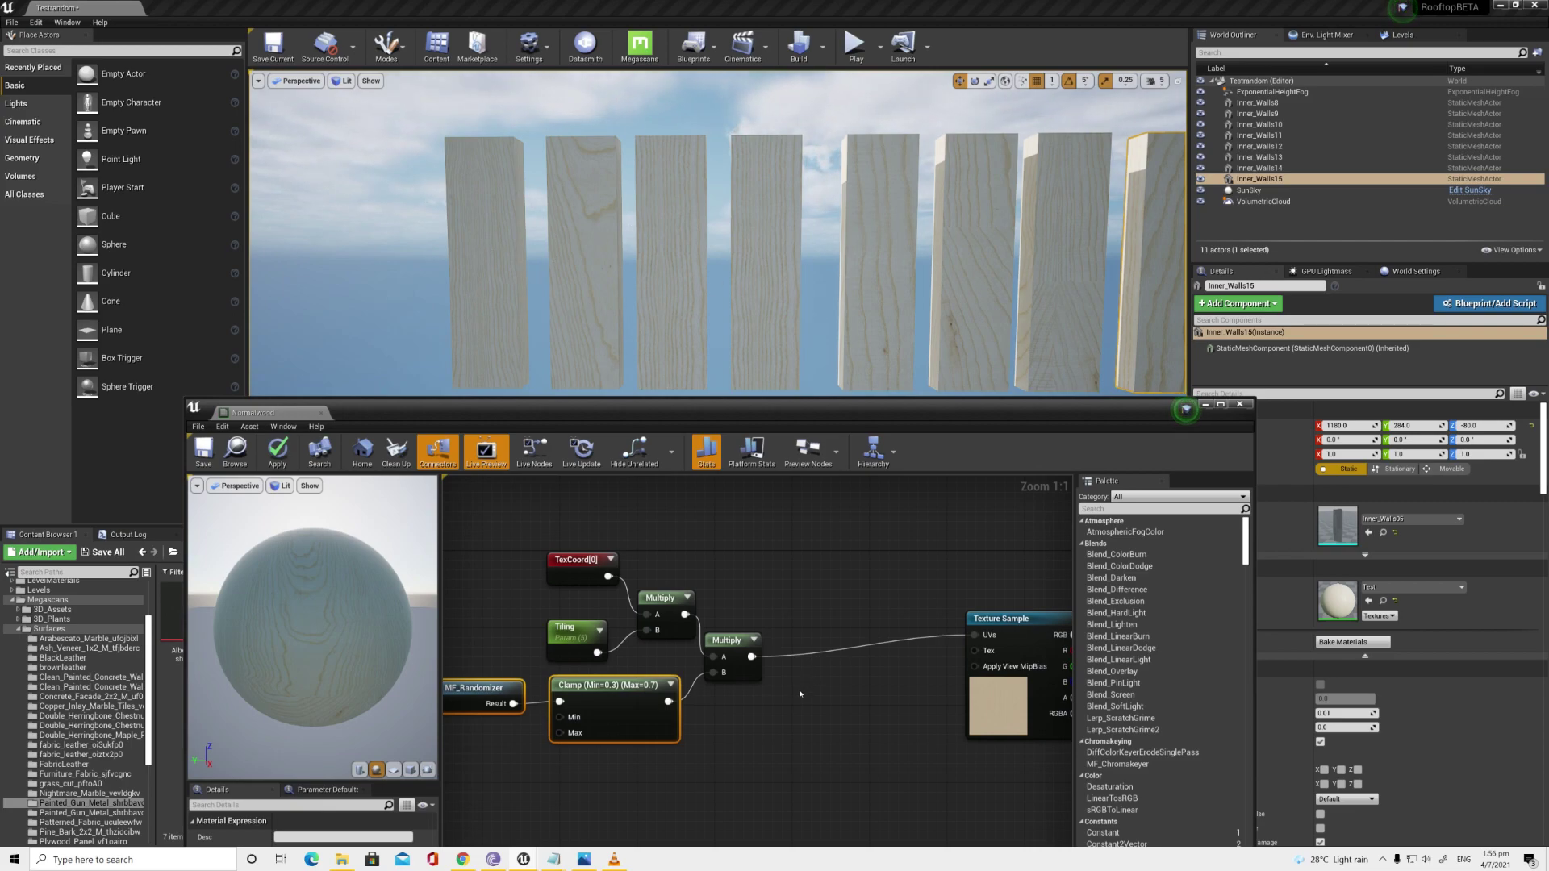
pyautogui.click(1005, 619)
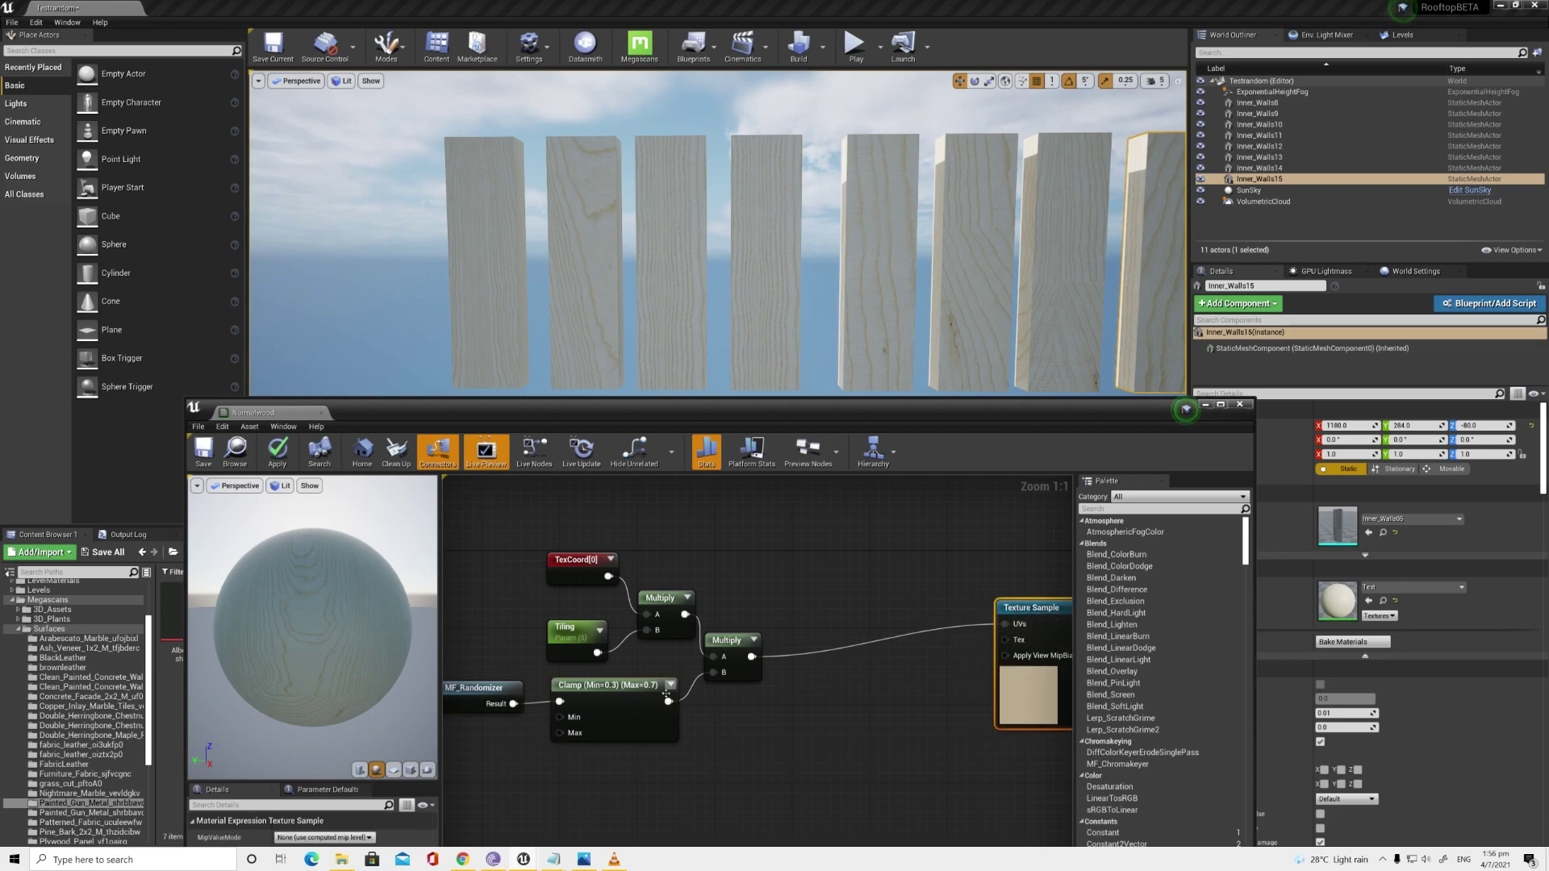
pyautogui.moveTo(1008, 637); pyautogui.dragTo(1033, 595, button='right')
pyautogui.moveTo(707, 674); pyautogui.dragTo(719, 665, button='right')
pyautogui.moveTo(484, 617); pyautogui.dragTo(596, 656)
# Step: Add an AppendVector node and feed both its A and B inputs from the MF_Randomizer result
pyautogui.click(753, 701)
pyautogui.rightClick(752, 701)
pyautogui.click(788, 706)
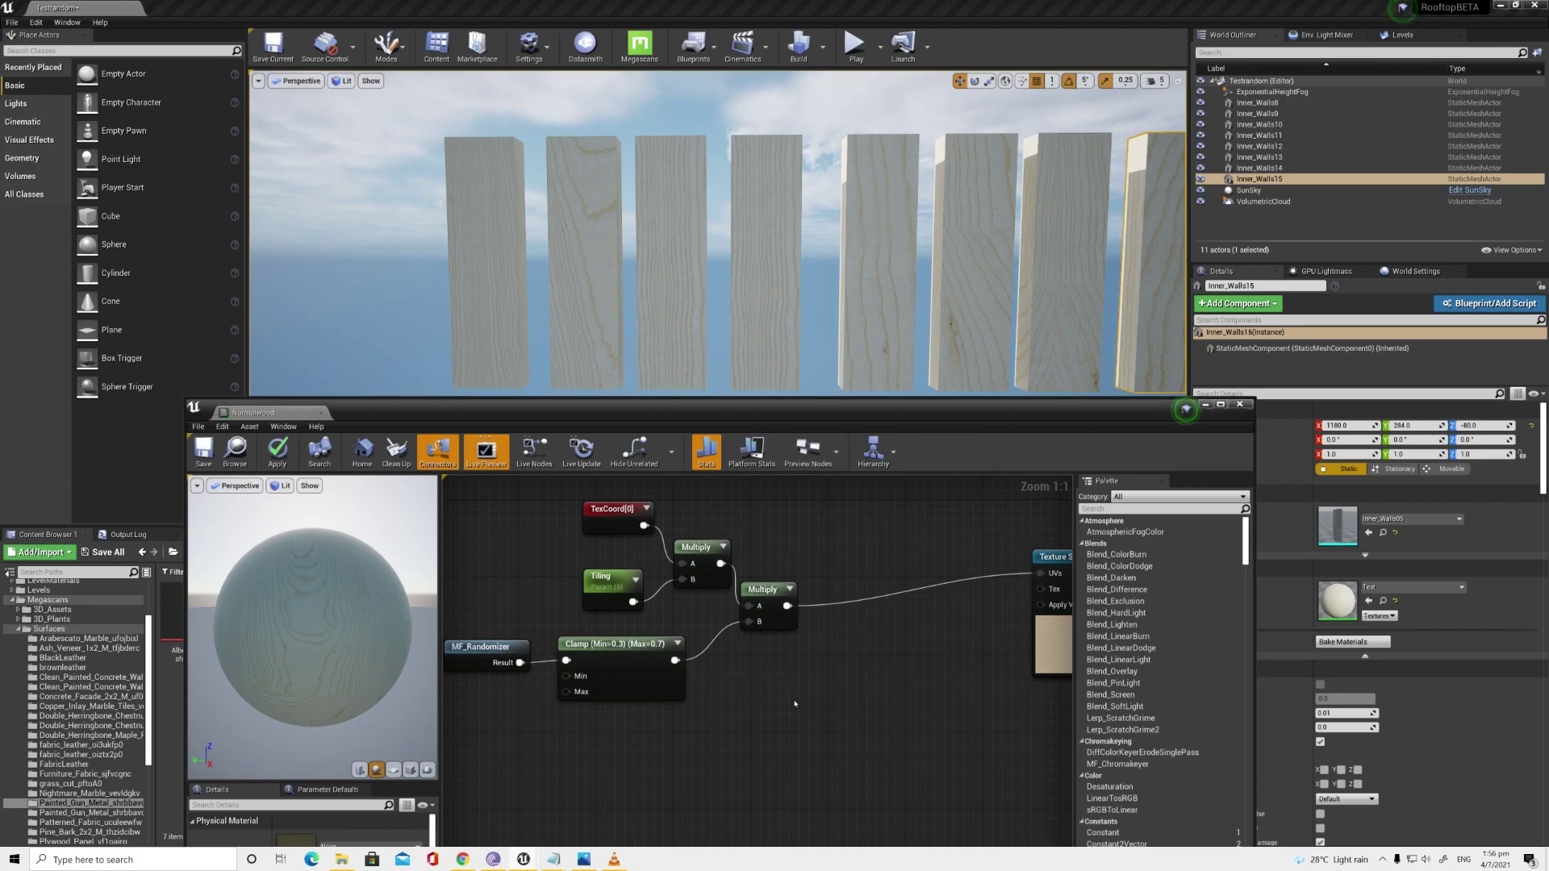
pyautogui.rightClick(795, 704)
pyautogui.write('appen')
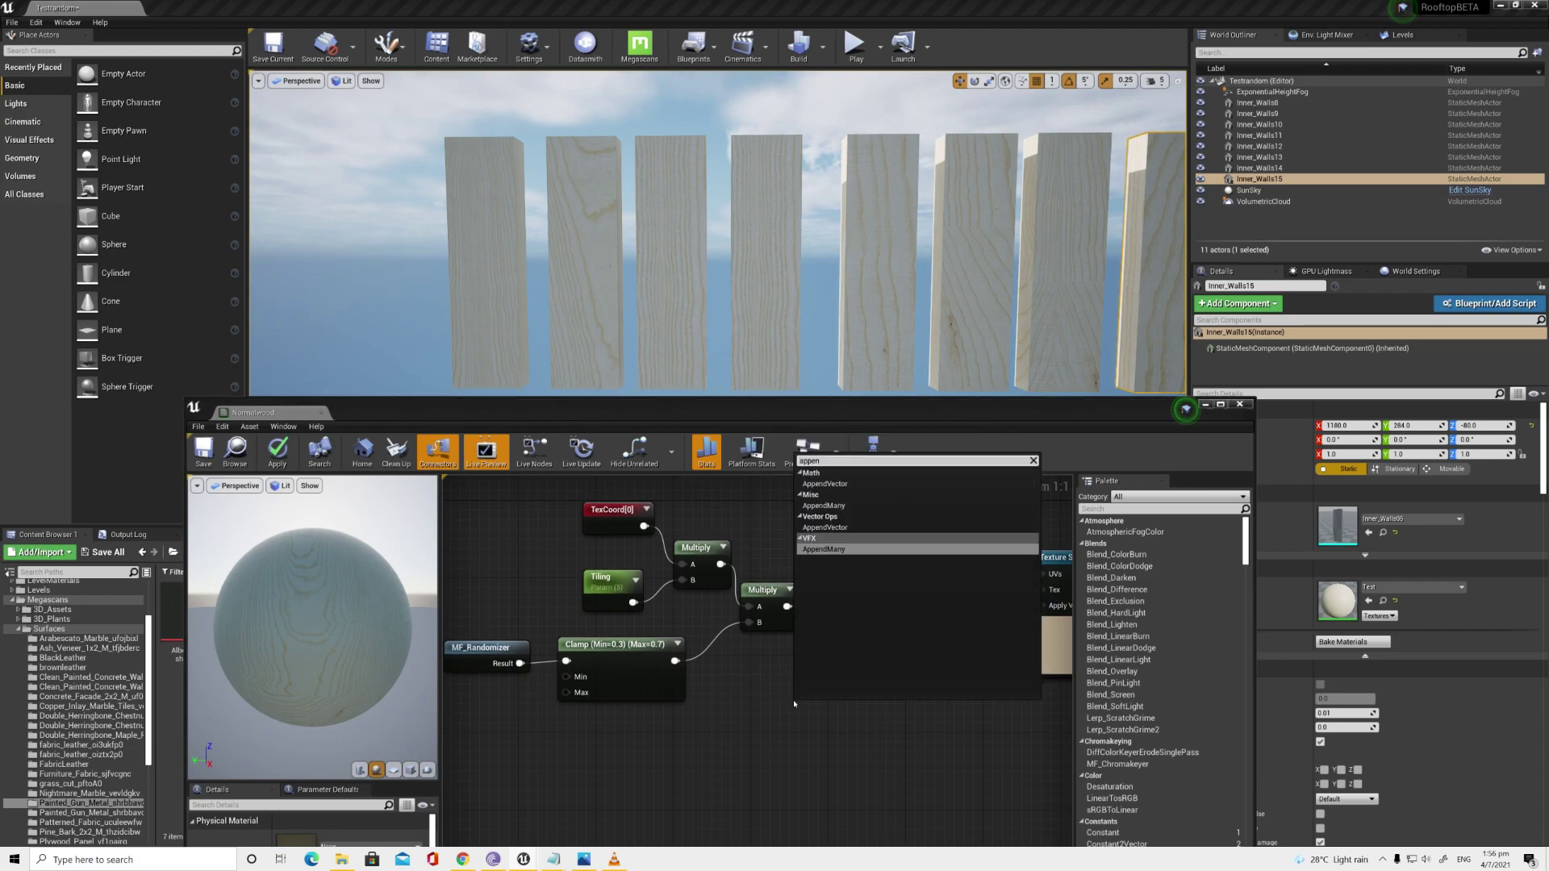
pyautogui.press('Up')
pyautogui.press('Up')
pyautogui.press('Up')
pyautogui.press('Return')
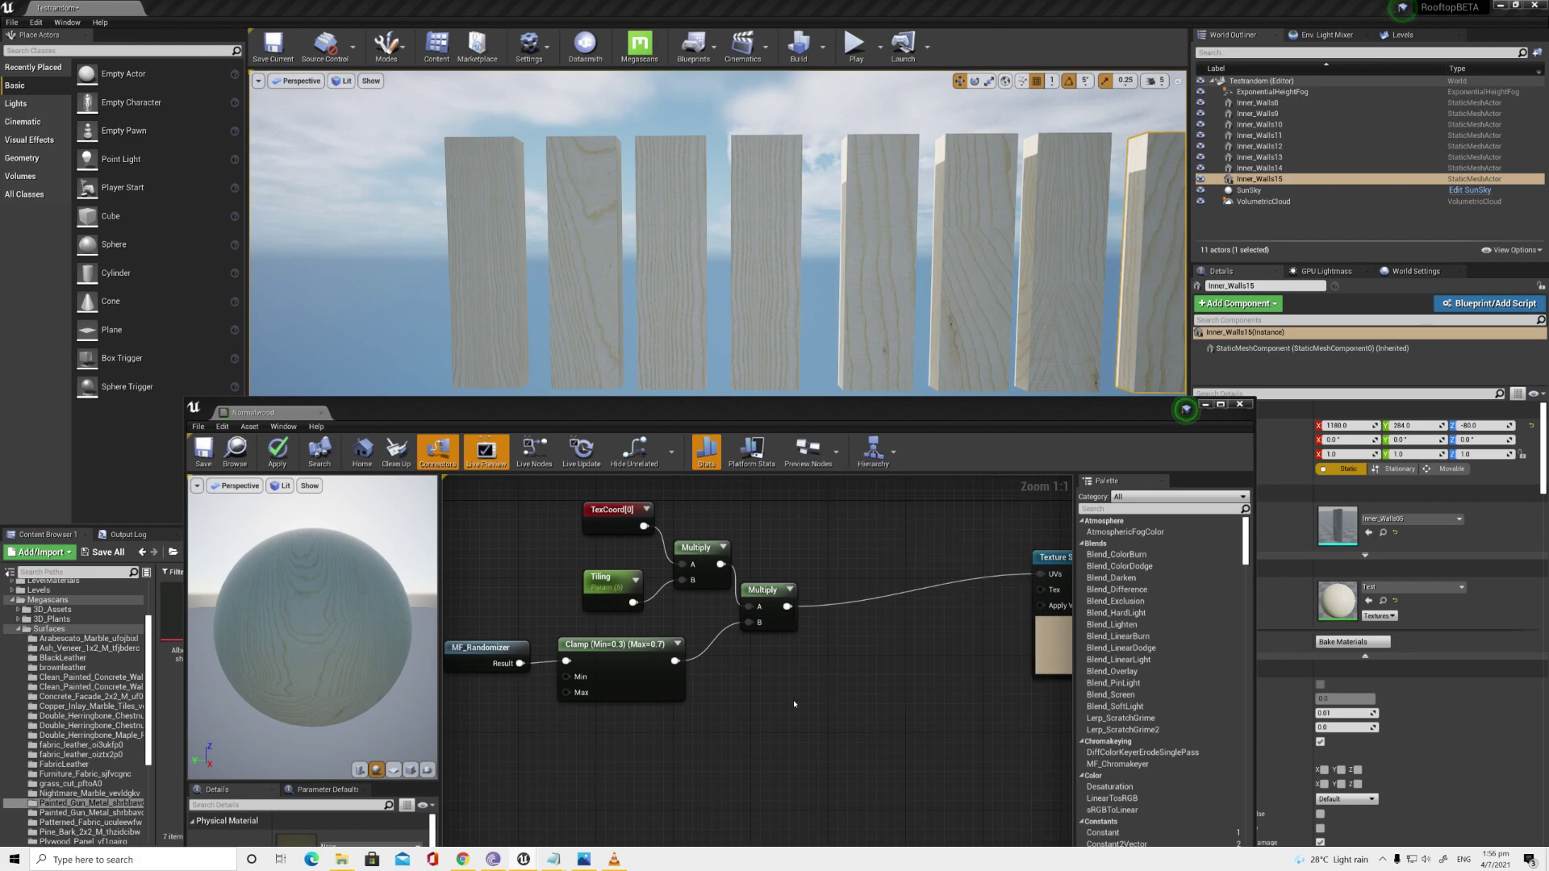
pyautogui.moveTo(520, 663); pyautogui.dragTo(802, 724)
# Step: Route the second Multiply (A) and the Append (B) through an Add node into the Texture Sample's UVs, and save the material
pyautogui.moveTo(501, 655); pyautogui.dragTo(860, 665)
pyautogui.write('add')
pyautogui.click(886, 479)
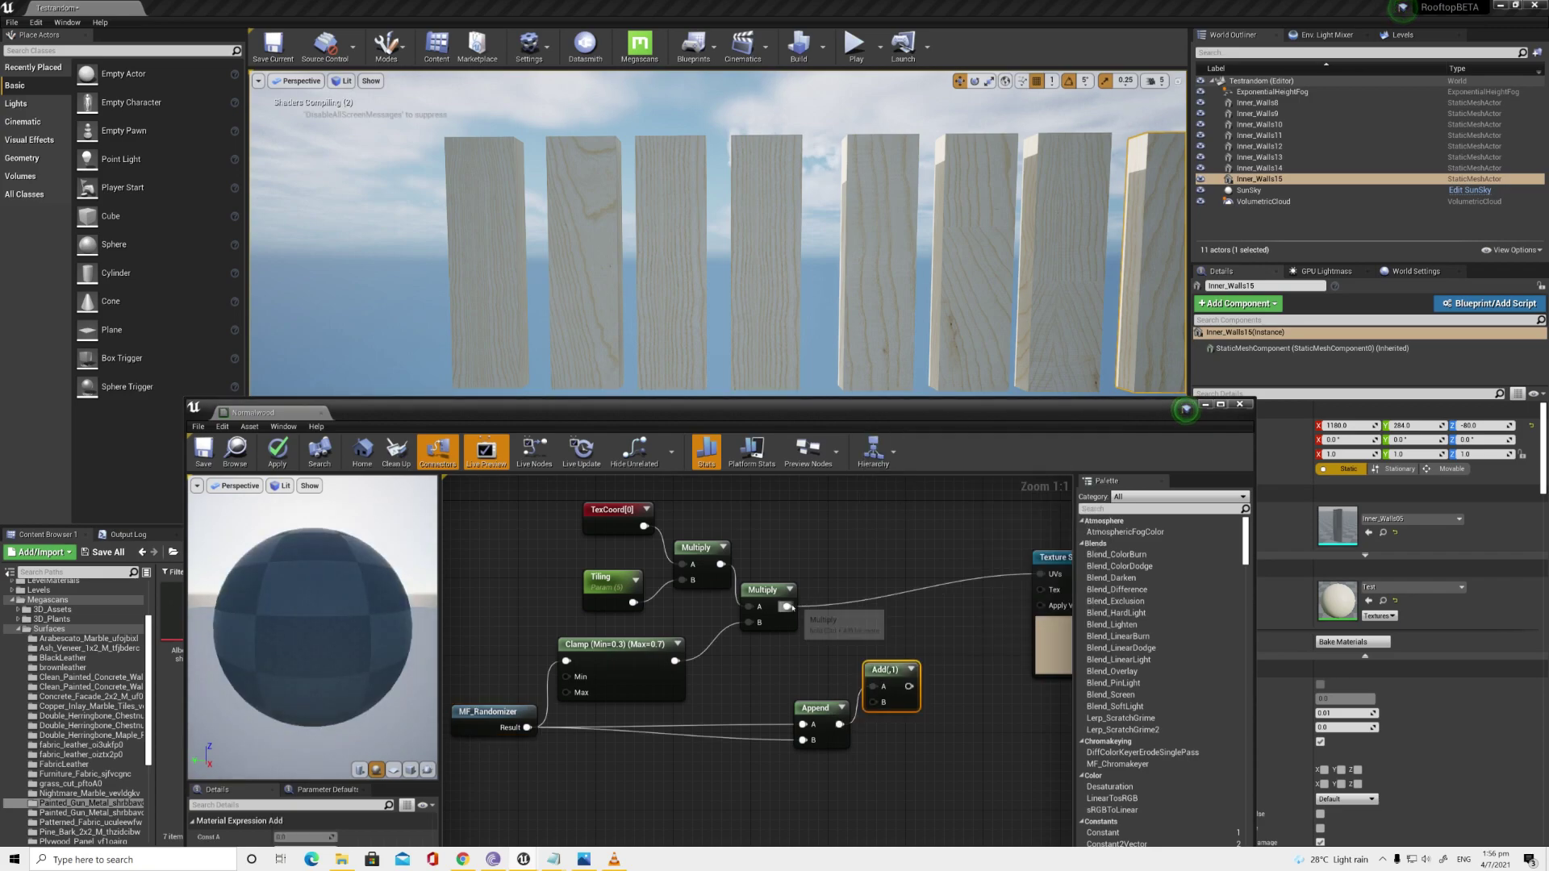
pyautogui.moveTo(880, 676); pyautogui.dragTo(874, 632)
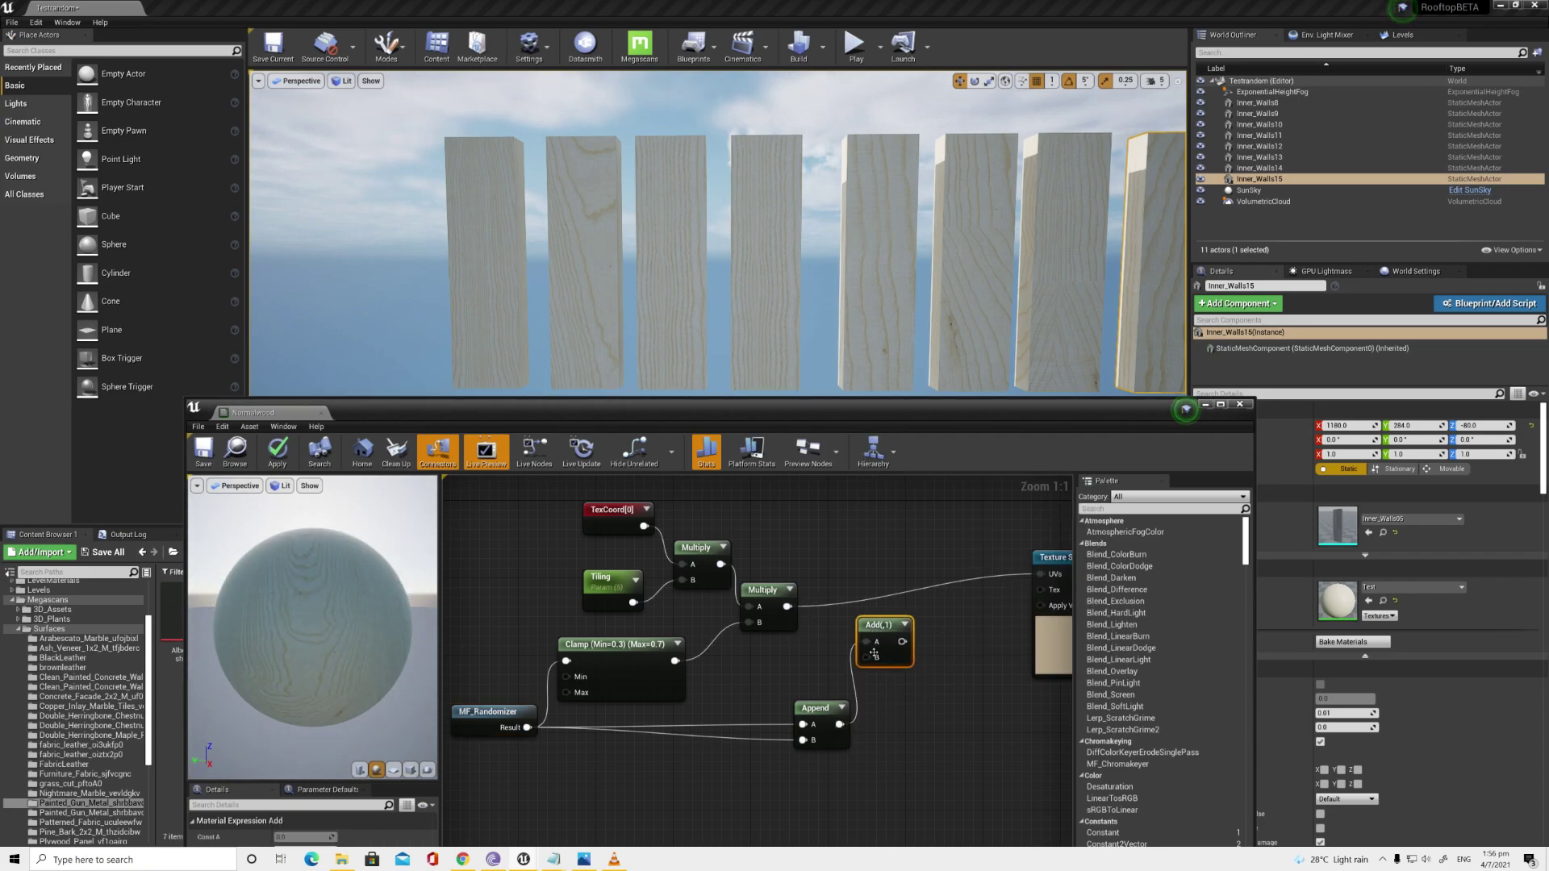
pyautogui.moveTo(787, 606); pyautogui.dragTo(866, 643)
pyautogui.moveTo(840, 723); pyautogui.dragTo(1042, 576)
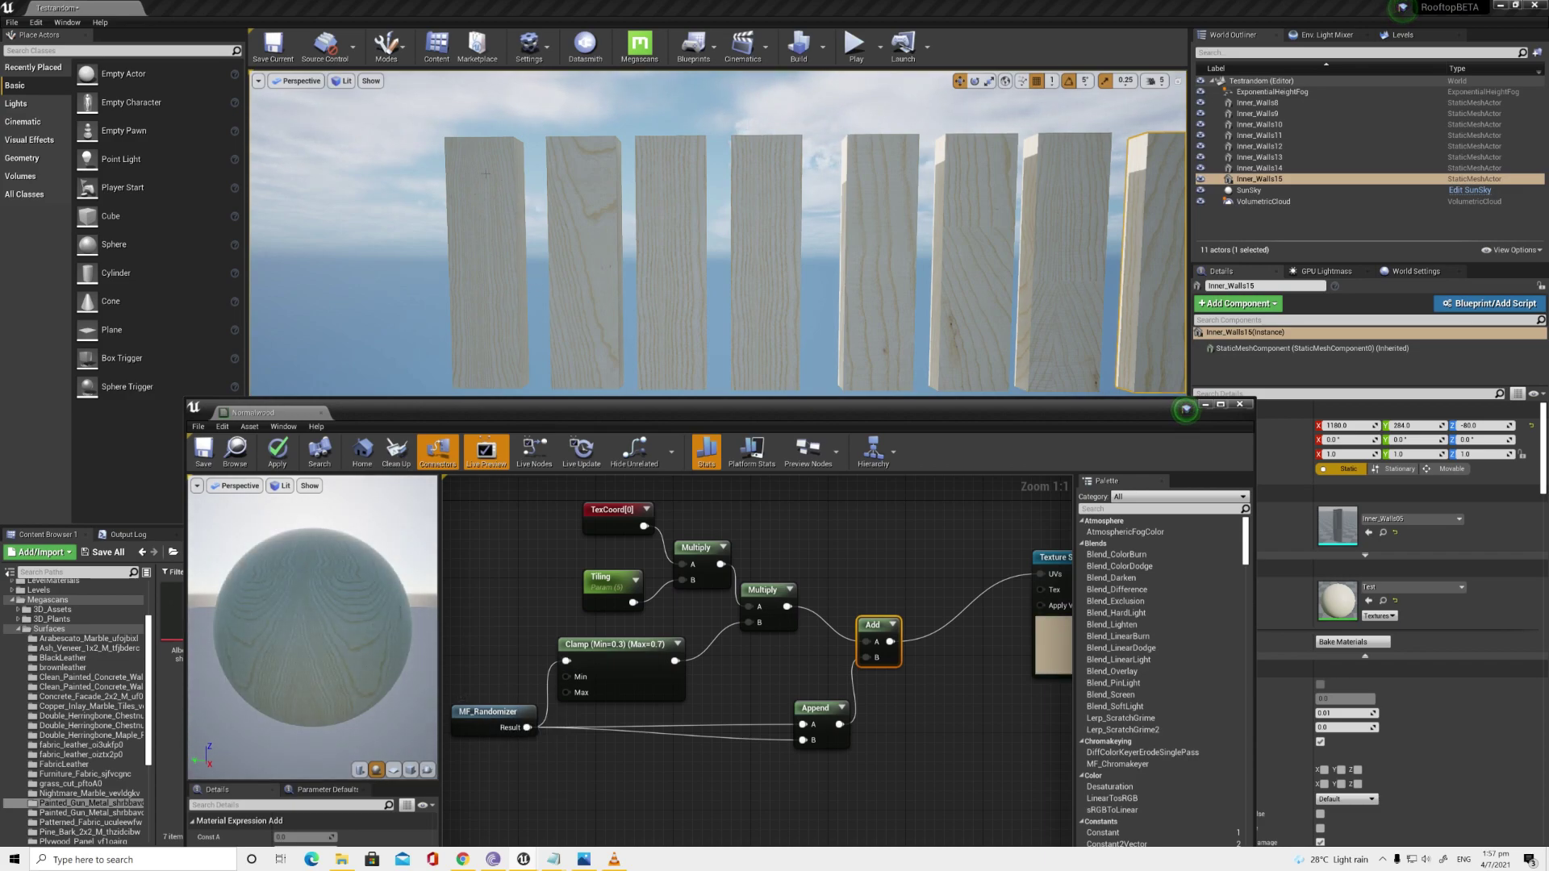
pyautogui.click(203, 452)
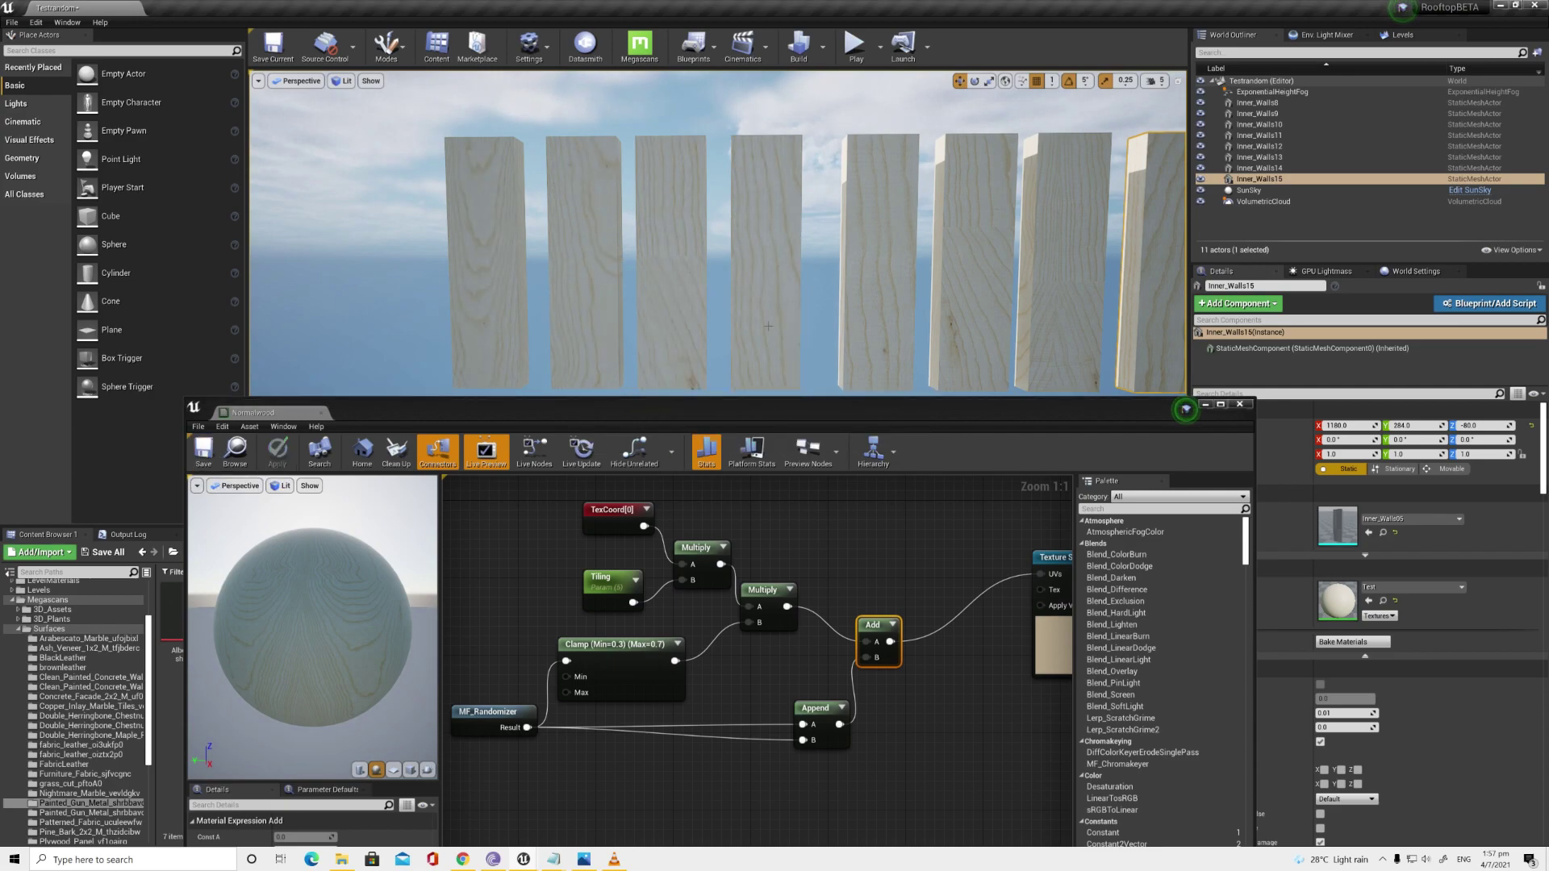
# Step: Examine the Normalwood node graph and the wood grain variation across the pillars
pyautogui.click(488, 713)
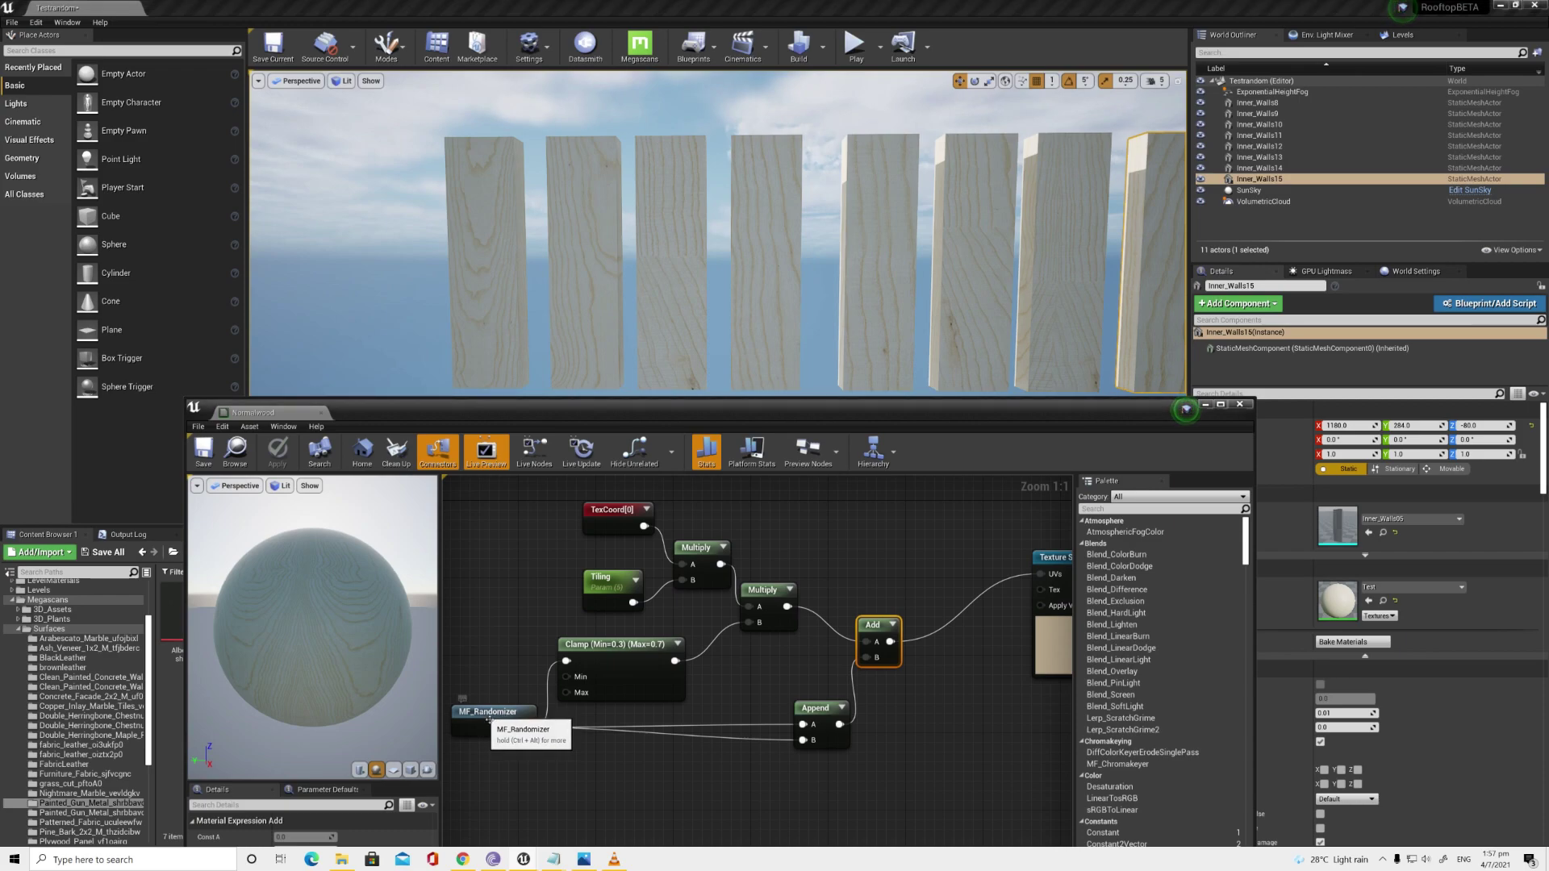
pyautogui.scroll(-3, 938, 679)
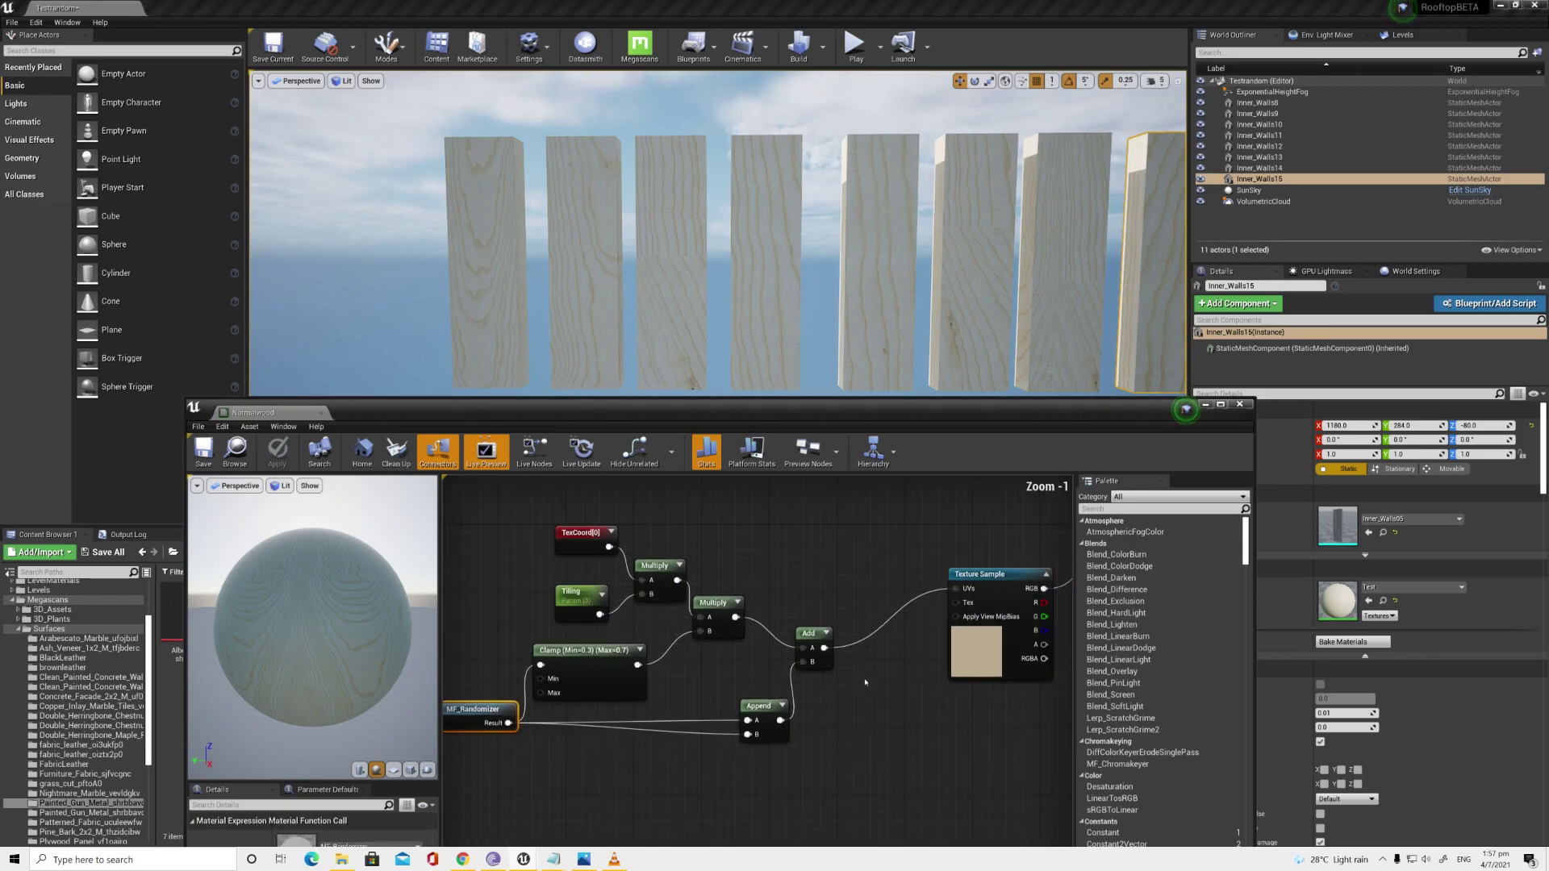
pyautogui.moveTo(608, 304); pyautogui.dragTo(626, 304, button='right')
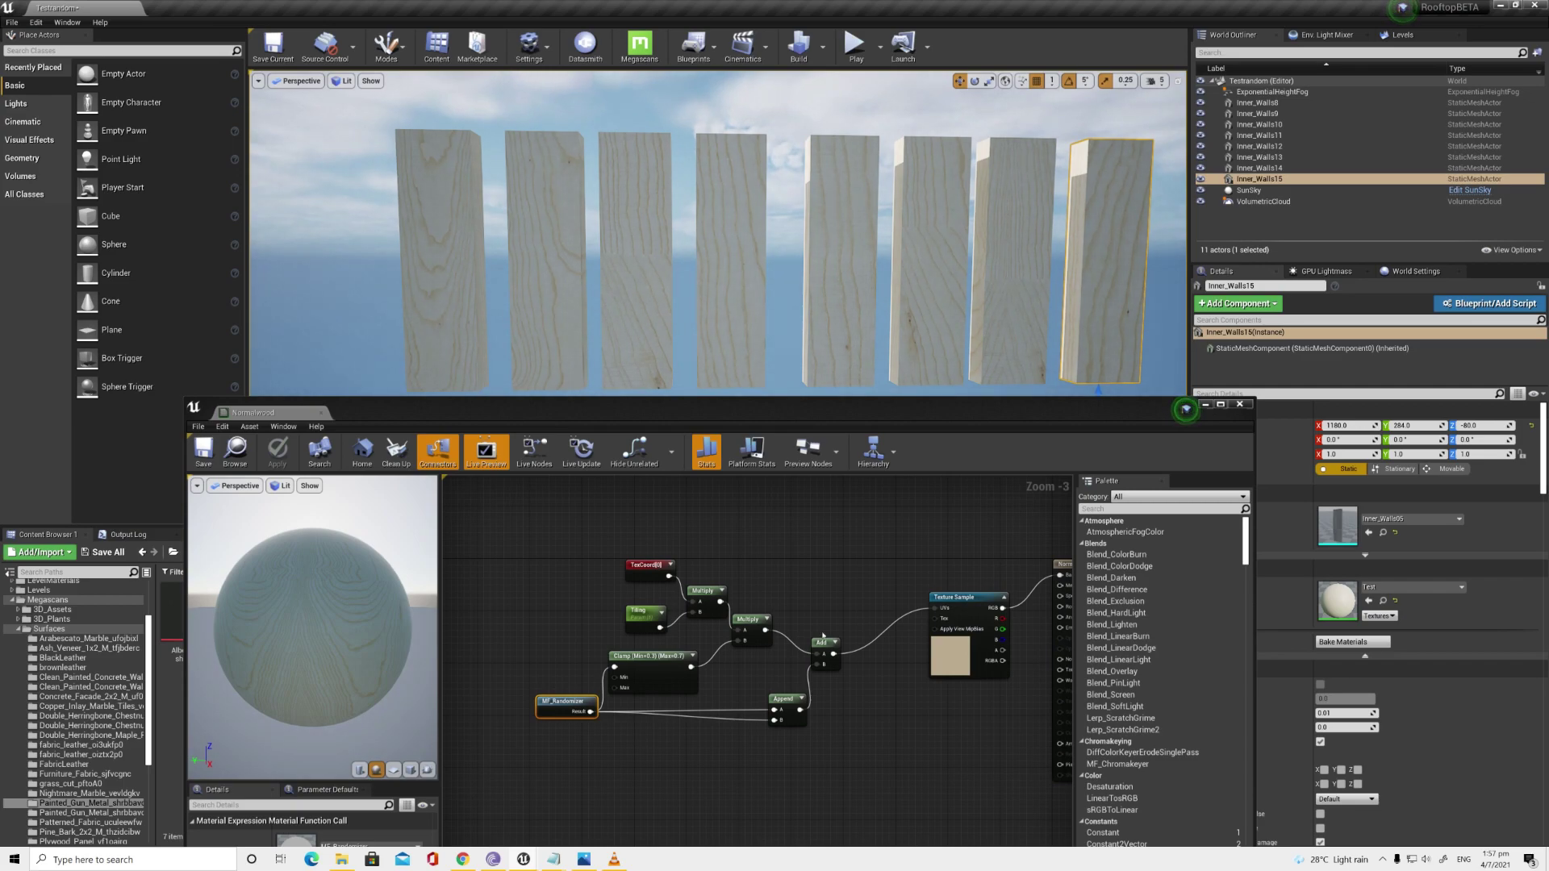
pyautogui.moveTo(862, 736); pyautogui.dragTo(831, 692, button='right')
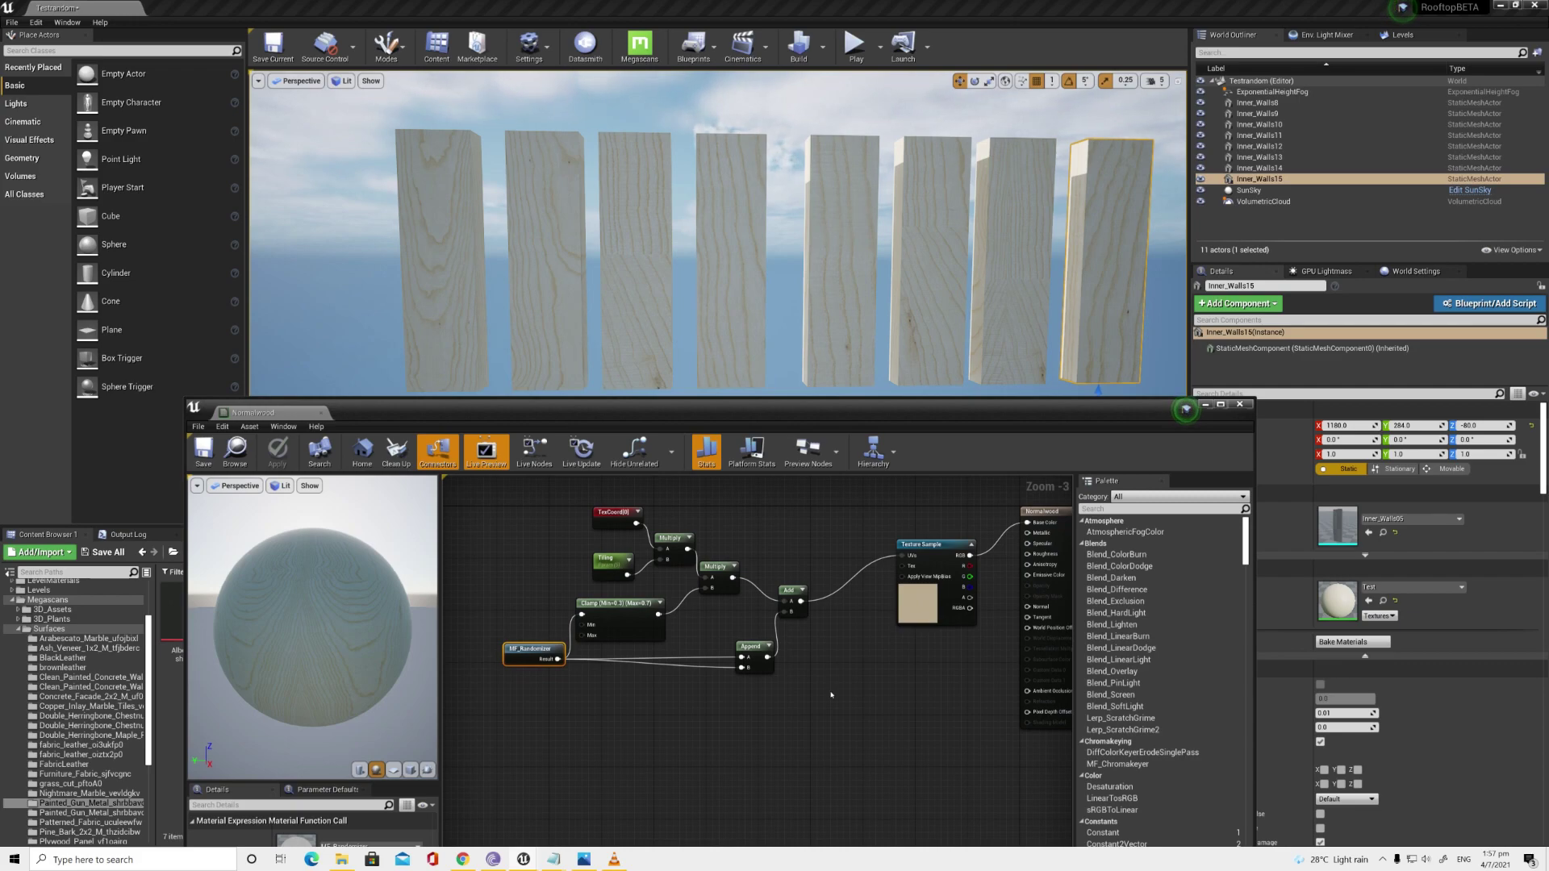
pyautogui.moveTo(828, 697); pyautogui.dragTo(778, 706, button='right')
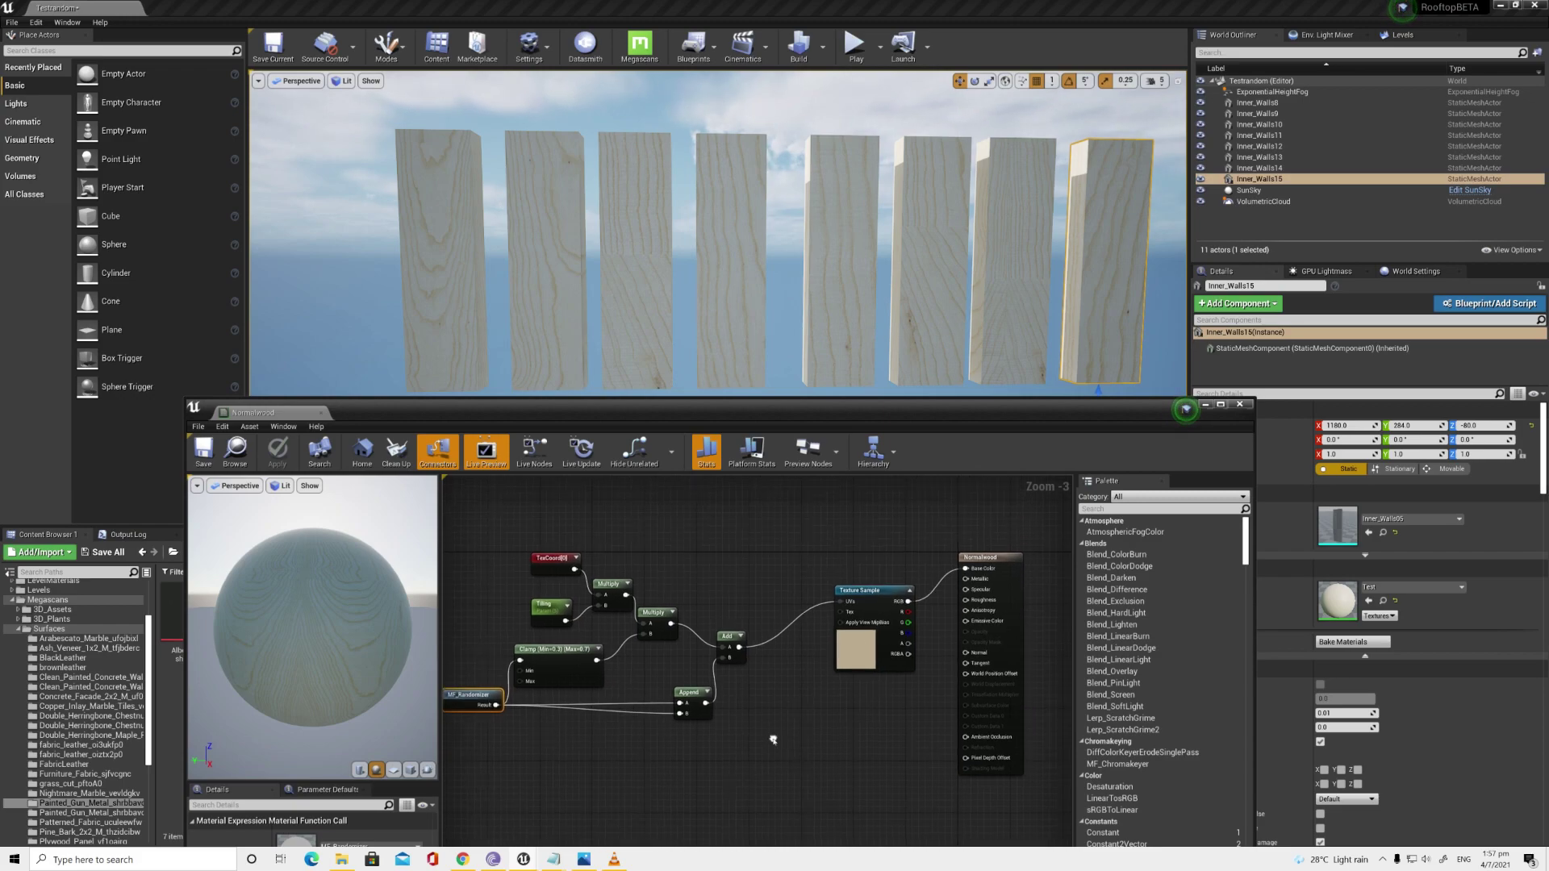
pyautogui.scroll(-2, 791, 702)
pyautogui.scroll(1, 815, 692)
pyautogui.moveTo(821, 670); pyautogui.dragTo(784, 676, button='right')
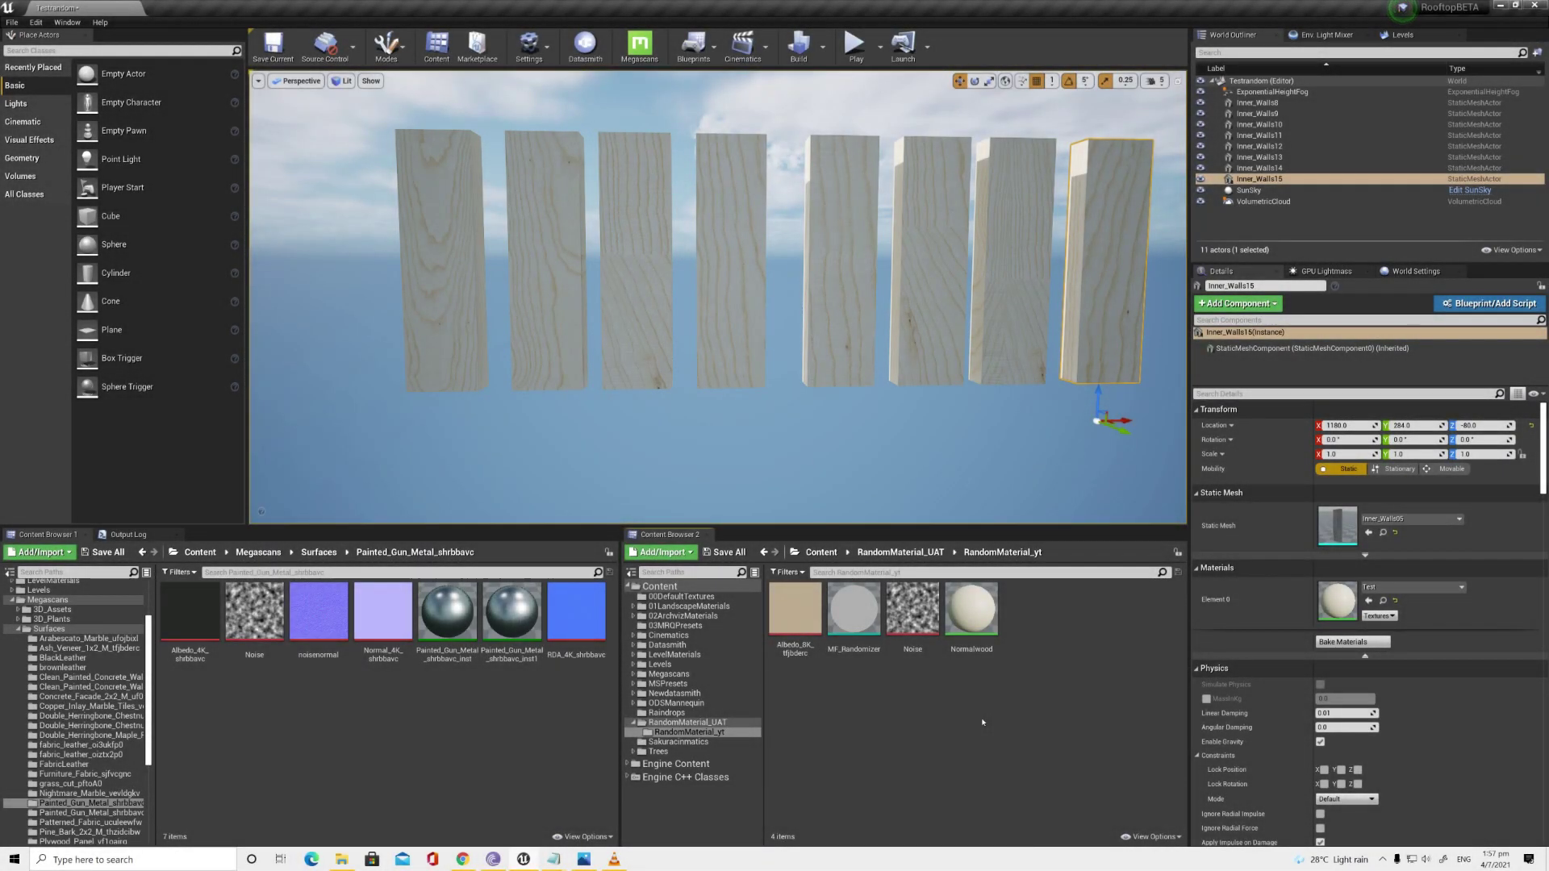
# Step: Open the MF_Randomizer material function and add a PerInstanceRandom node above its Texture Sample
pyautogui.doubleClick(853, 611)
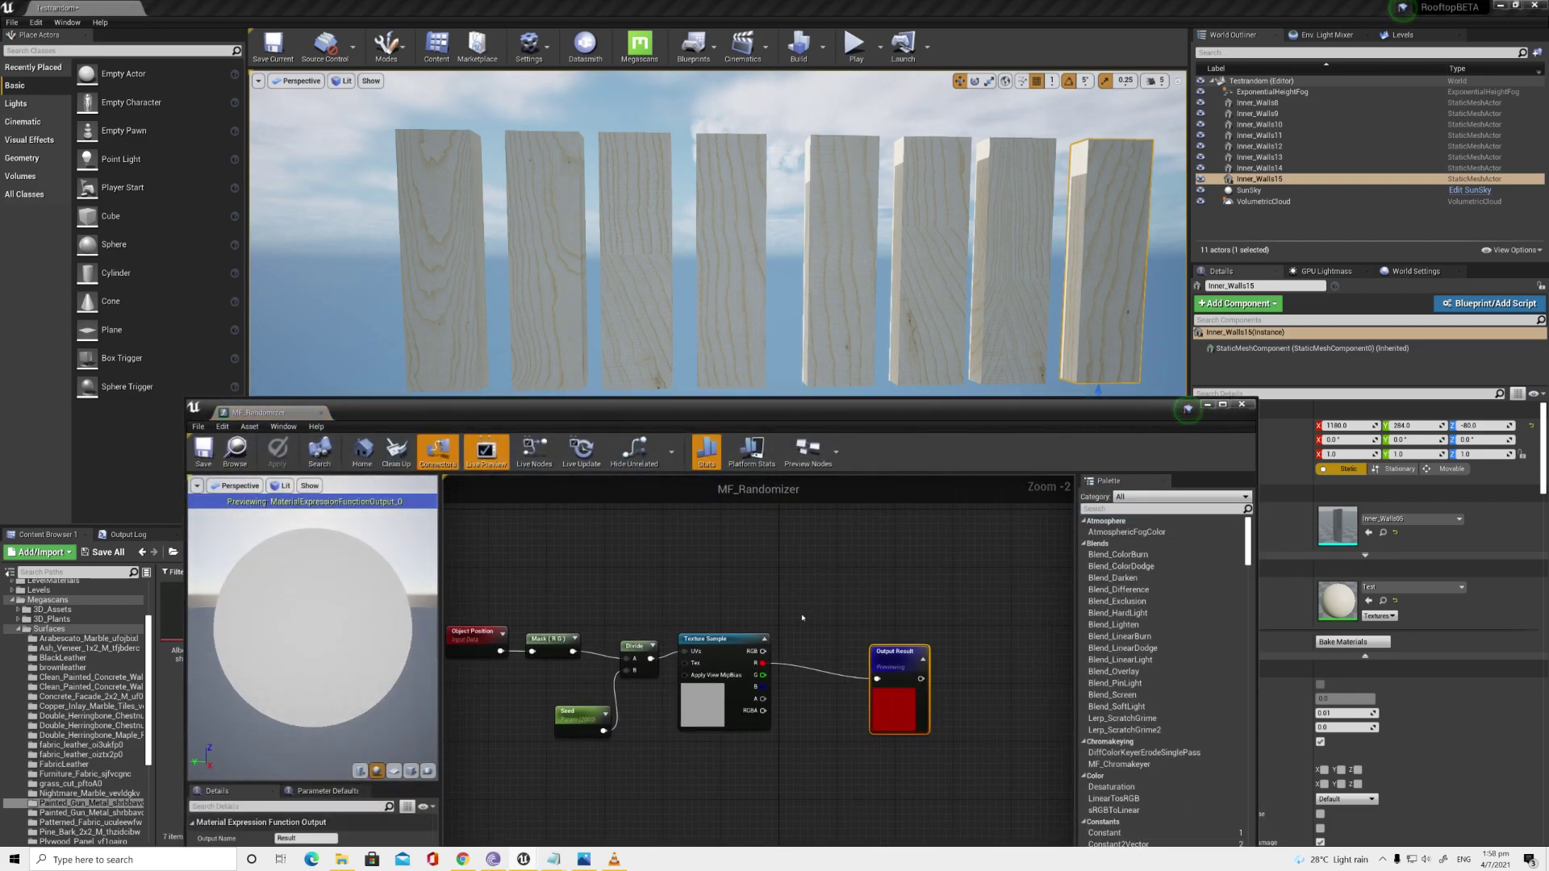
pyautogui.scroll(-1, 802, 618)
pyautogui.rightClick(734, 591)
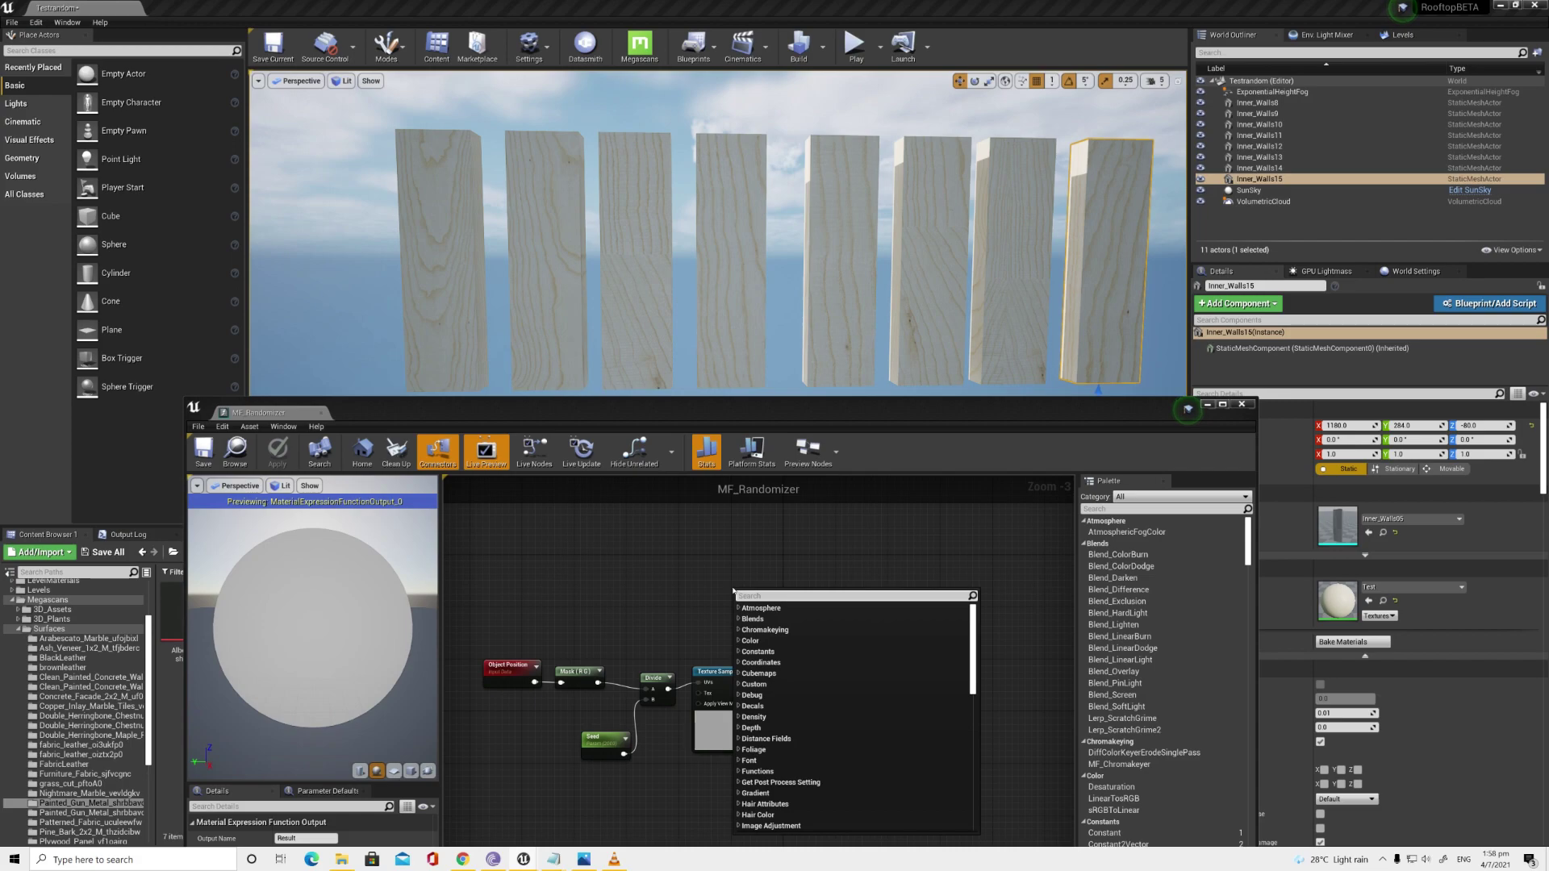
pyautogui.write('perin')
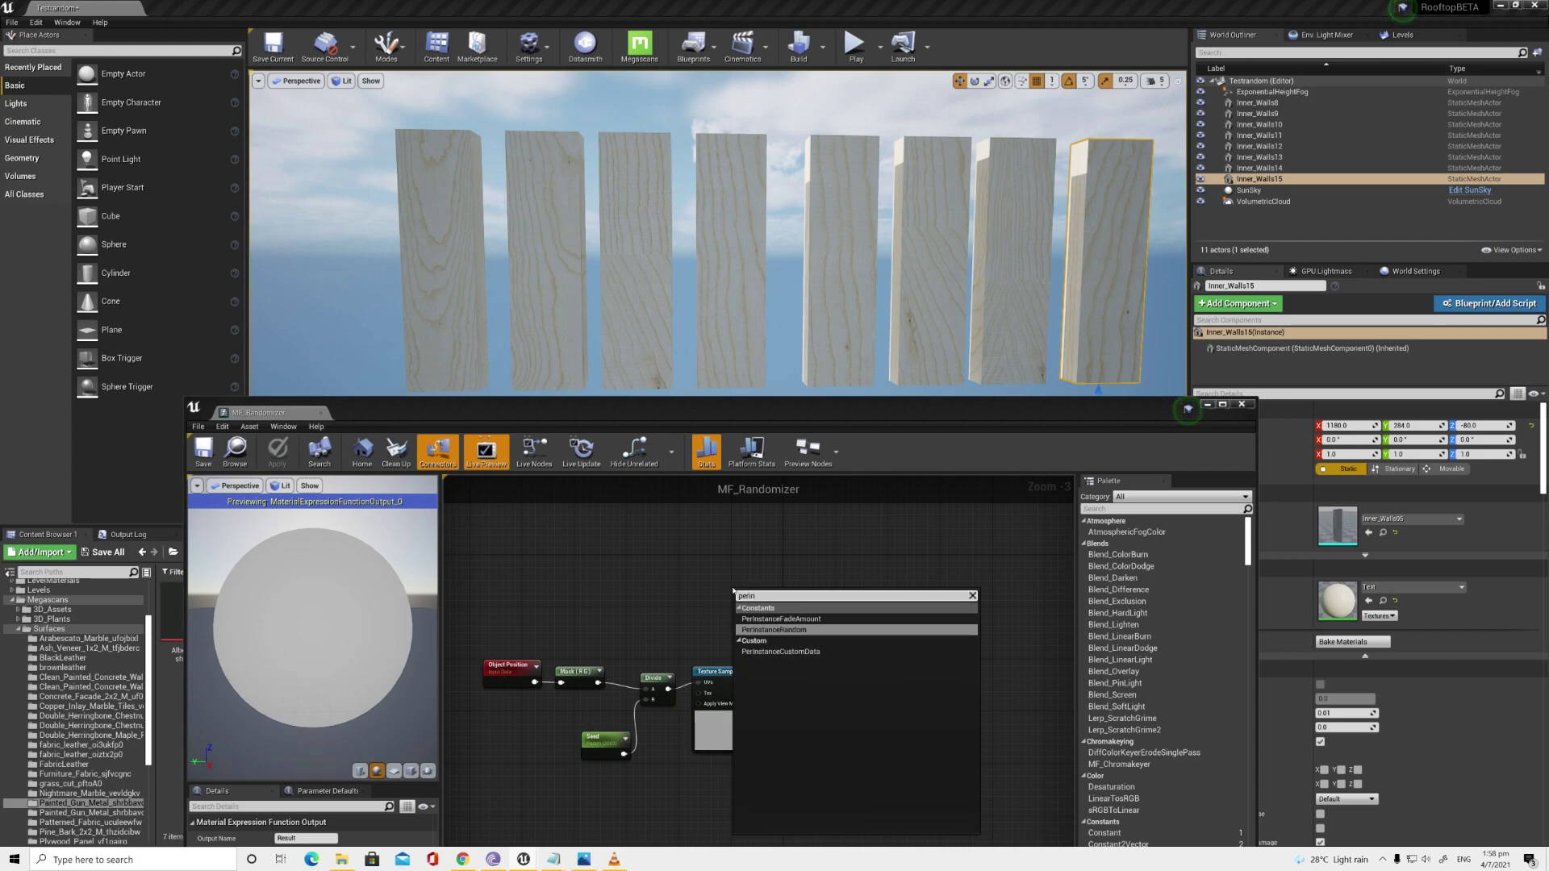
pyautogui.press('Return')
pyautogui.moveTo(830, 736); pyautogui.dragTo(815, 687, button='right')
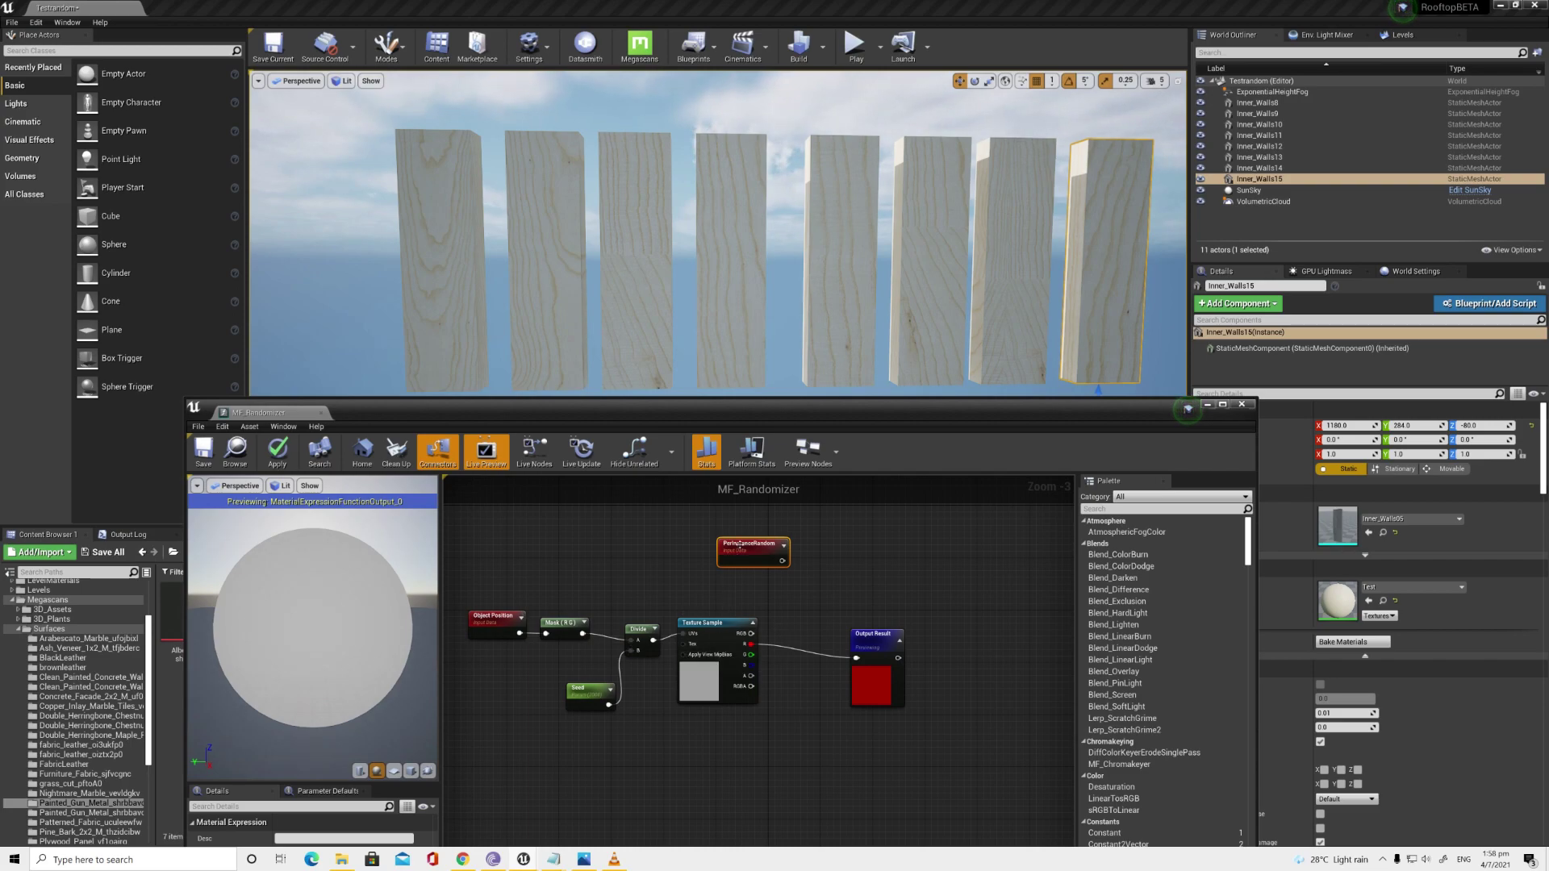
pyautogui.moveTo(740, 549); pyautogui.dragTo(729, 547)
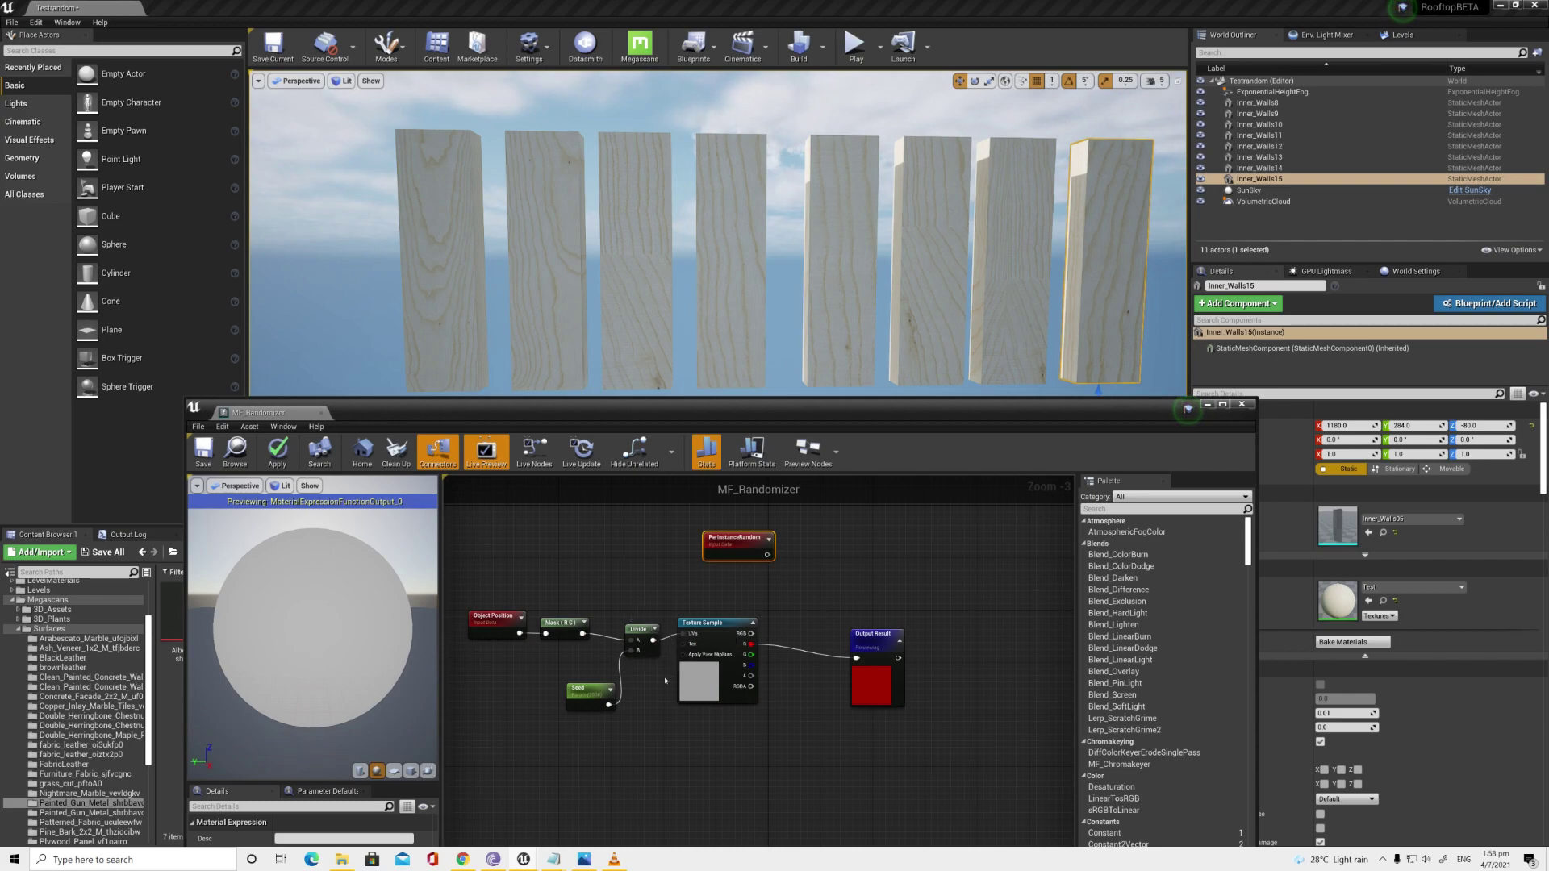
# Step: Spread out the Output Result and PerInstanceRandom nodes to clear graph space around the Texture Sample
pyautogui.moveTo(667, 594); pyautogui.dragTo(688, 621, button='right')
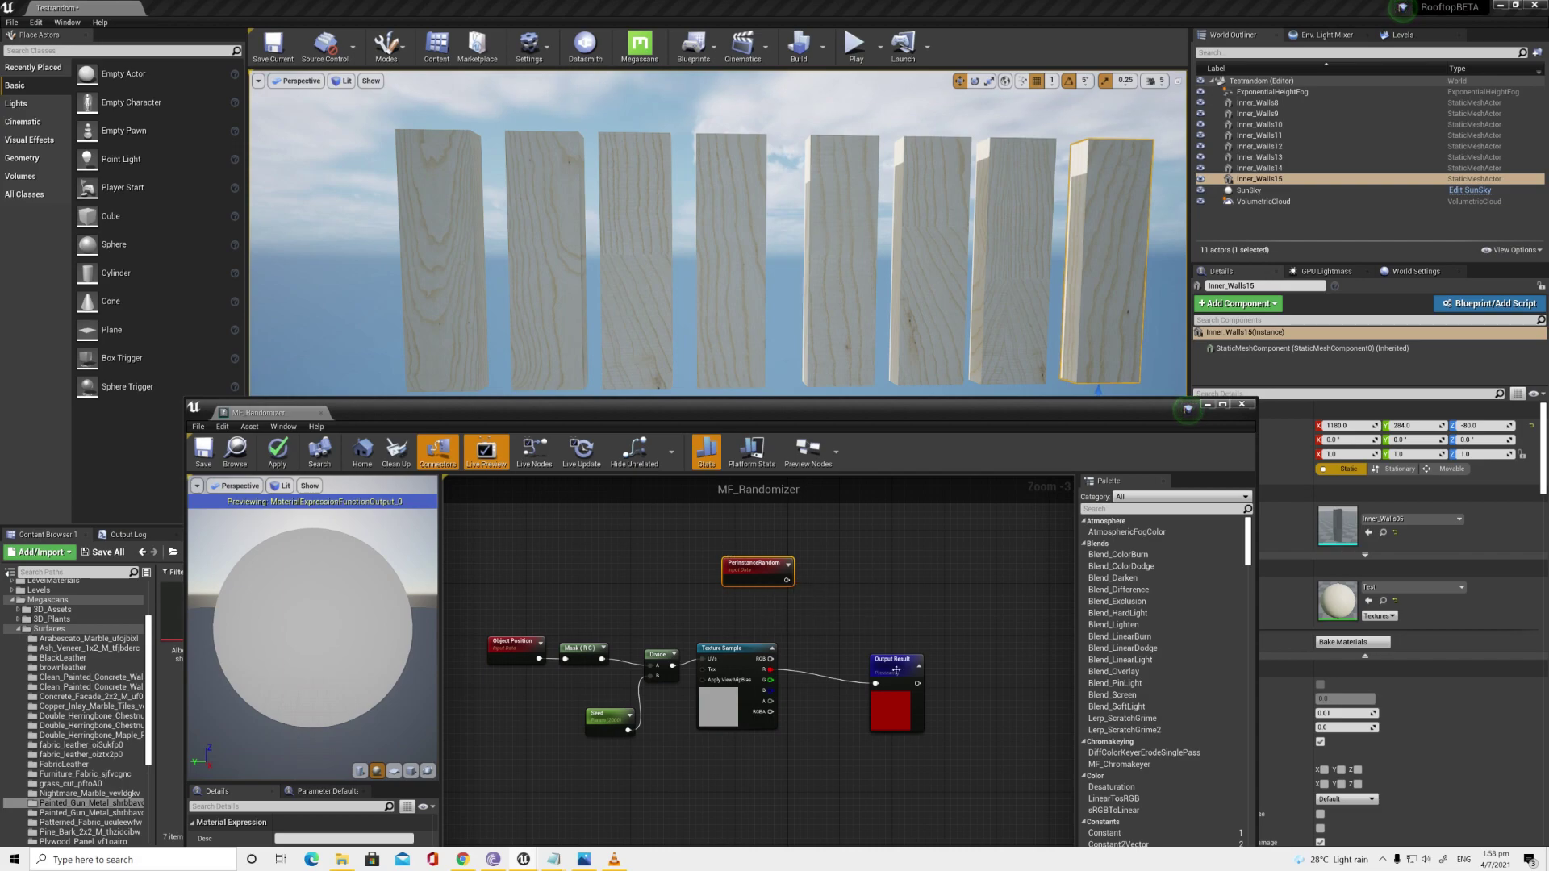
pyautogui.moveTo(895, 661); pyautogui.dragTo(912, 643)
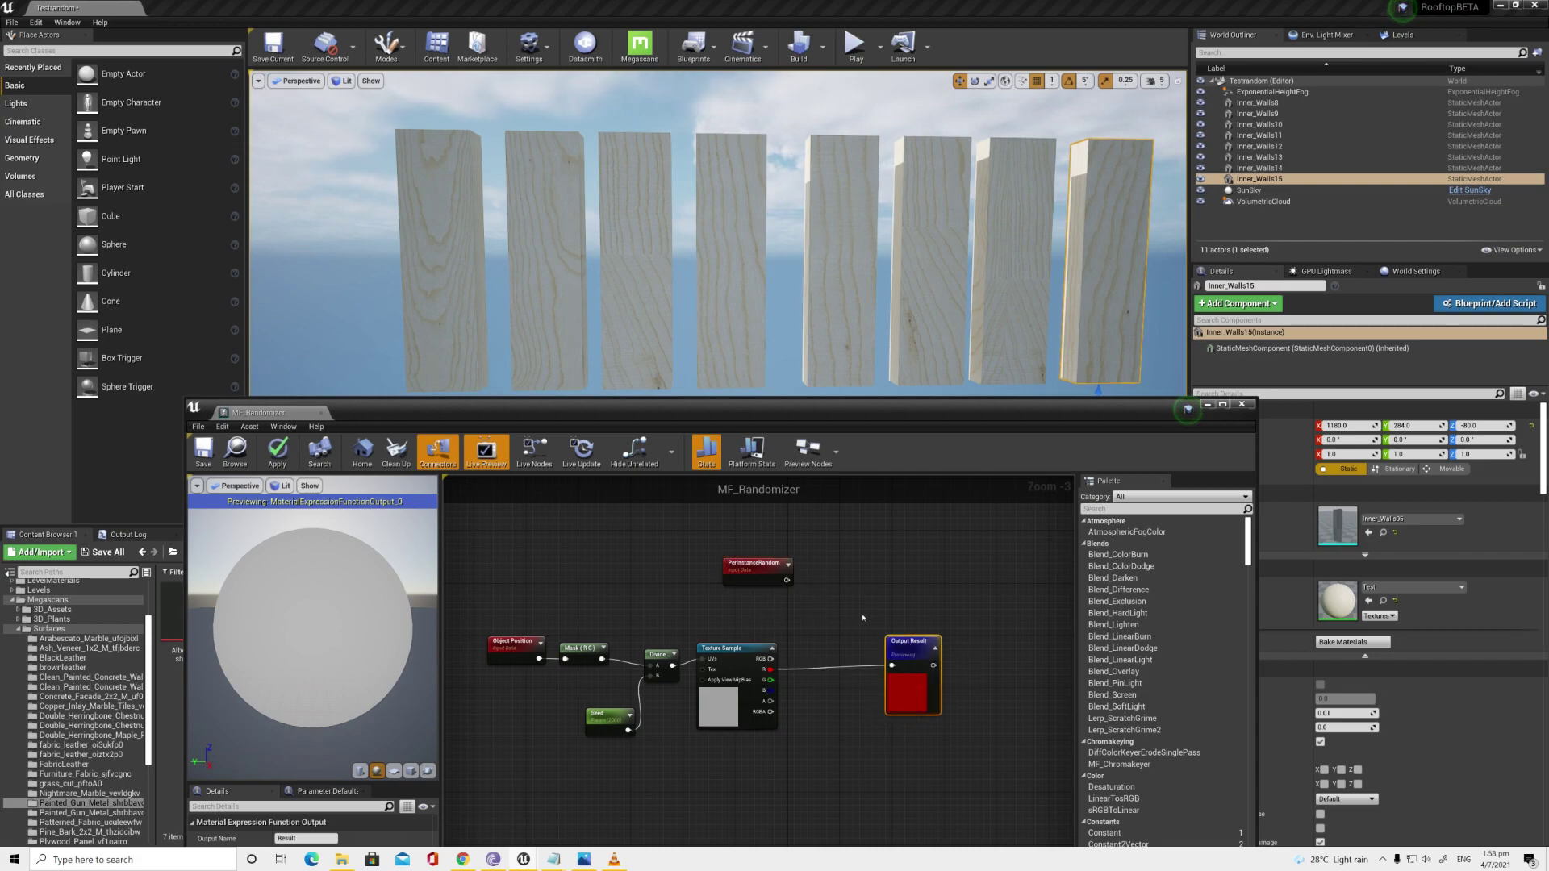
pyautogui.moveTo(759, 569); pyautogui.dragTo(738, 549)
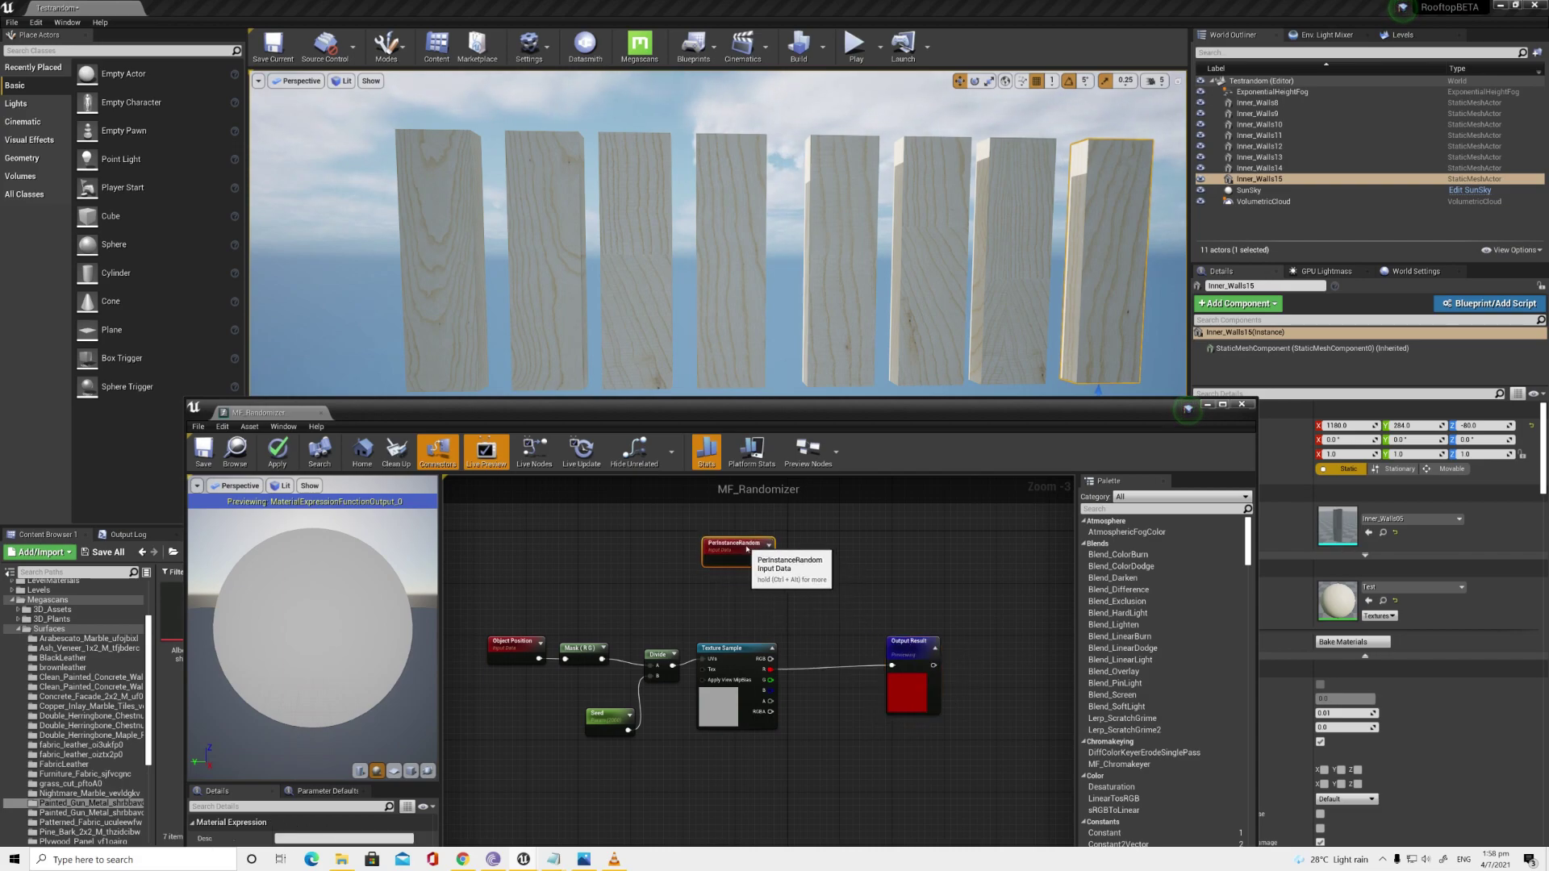
# Step: Add a StaticSwitchParameter node beside PerInstanceRandom and name it IsThisInstancedMesh?
pyautogui.rightClick(793, 590)
pyautogui.write('static')
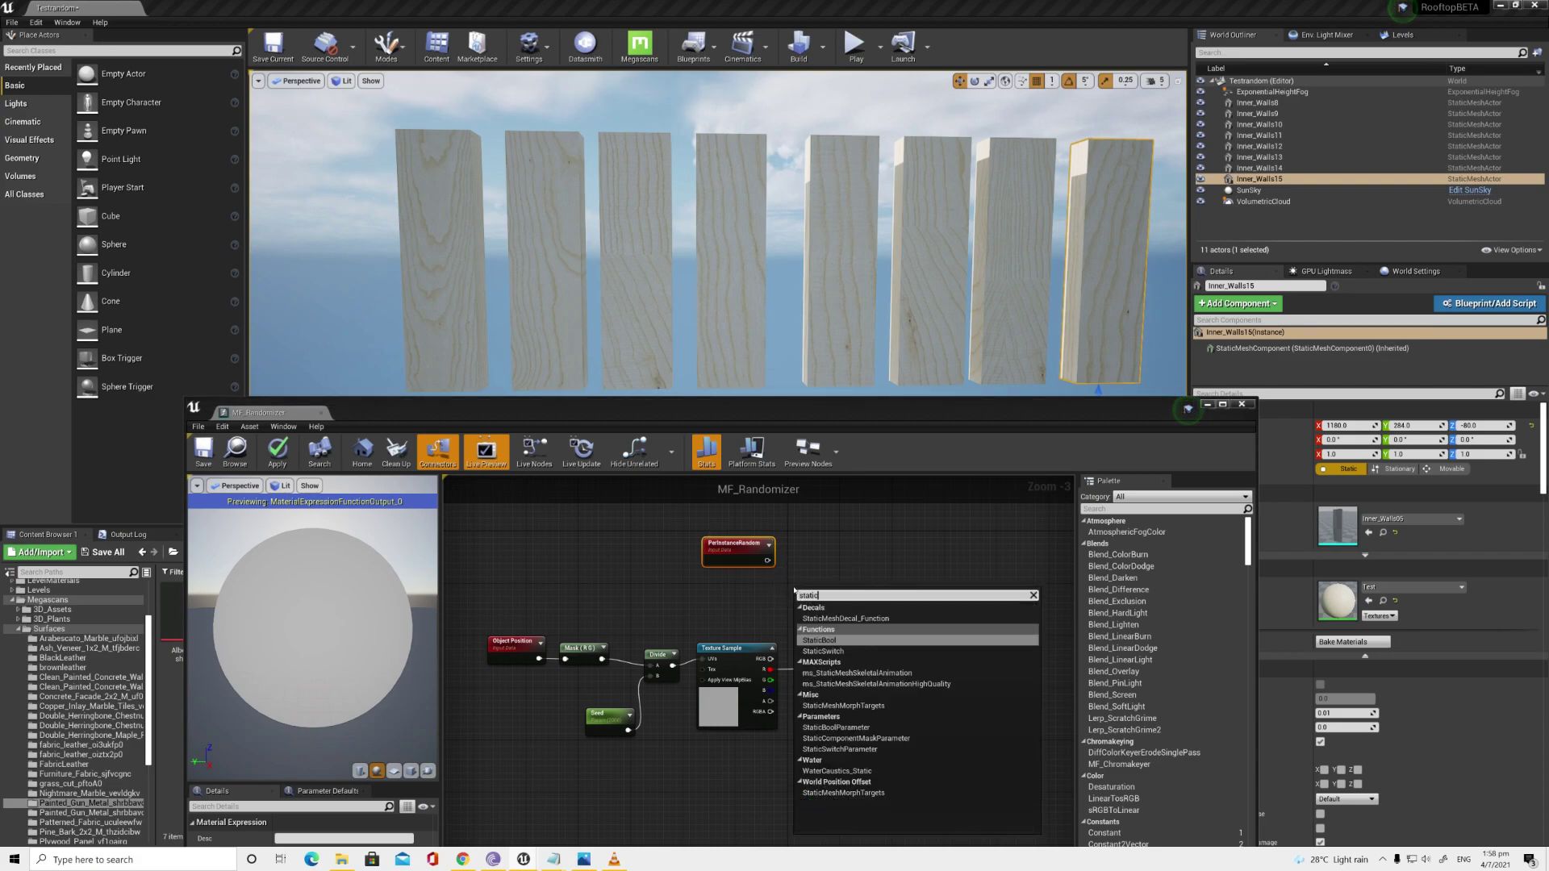
pyautogui.write('sw')
pyautogui.click(839, 640)
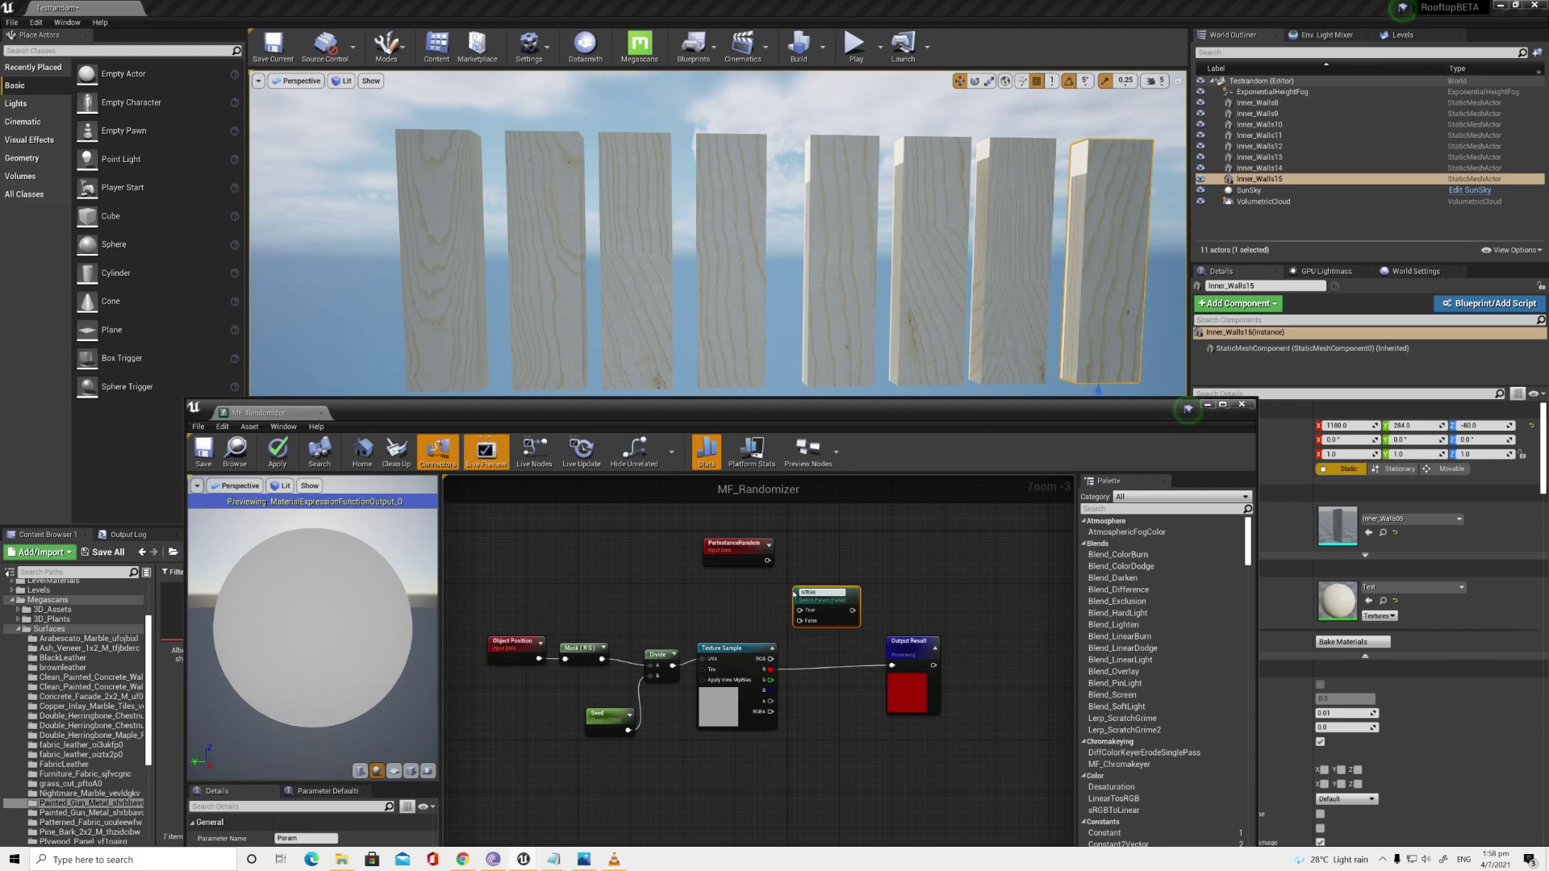
pyautogui.write('Mesh?')
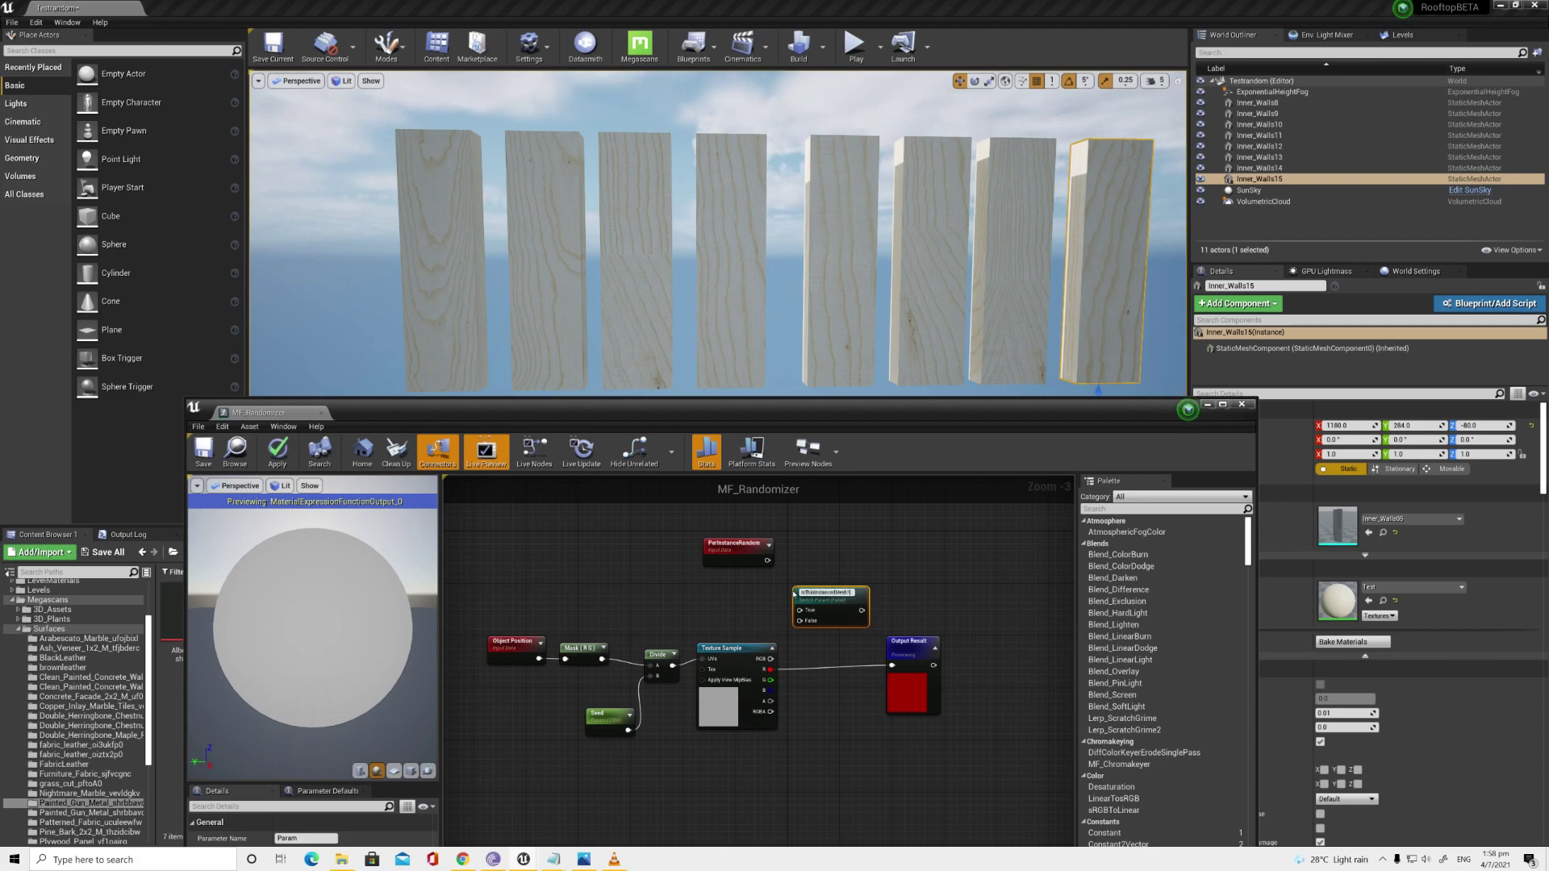
pyautogui.press('Return')
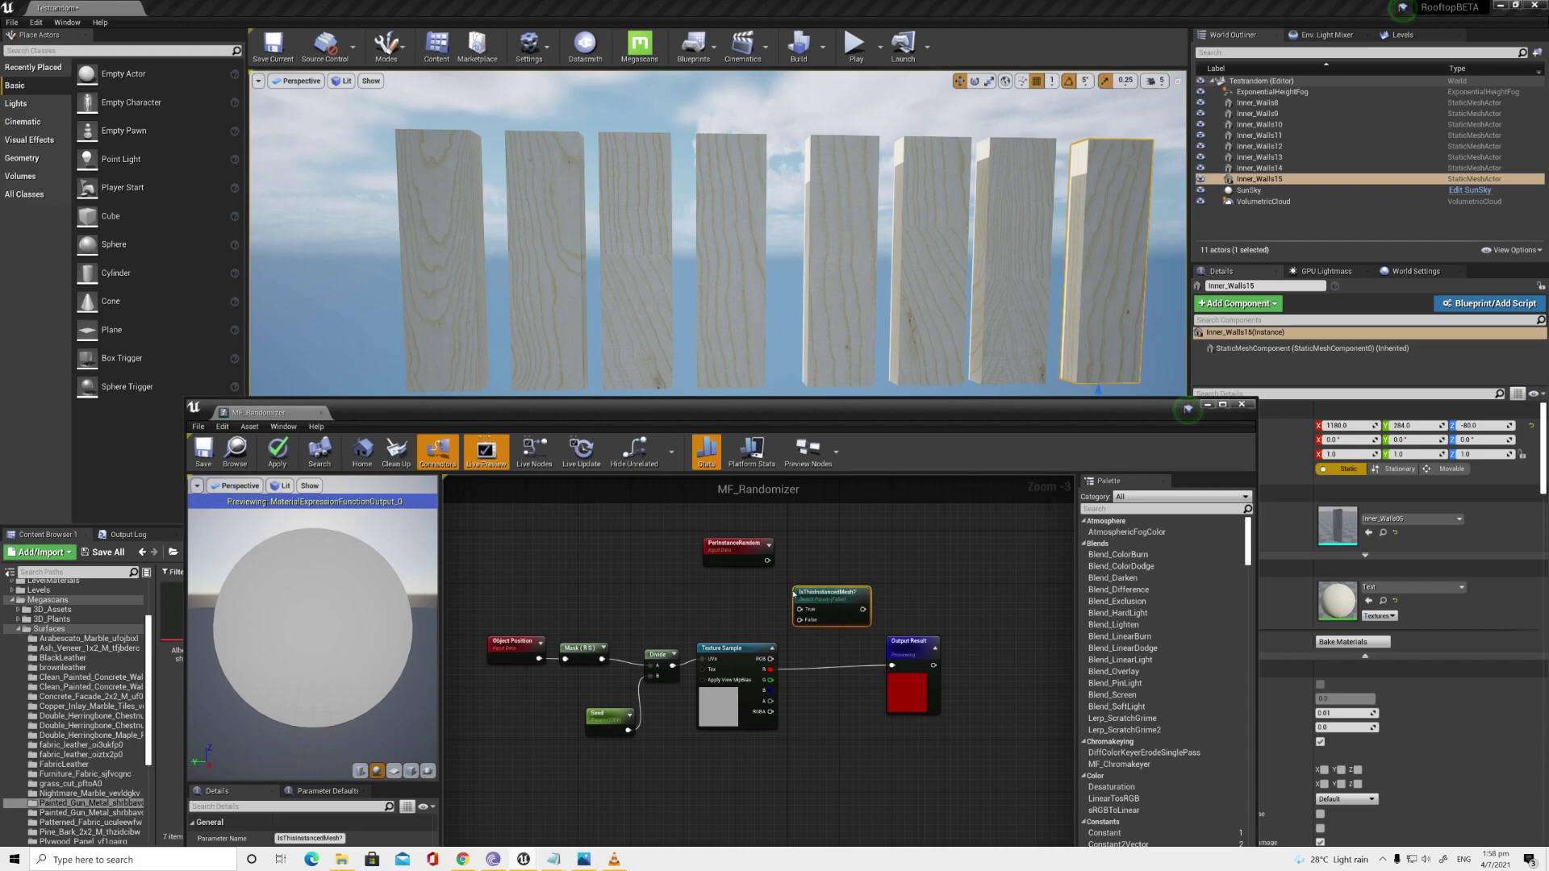
# Step: Wire PerInstanceRandom into the switch's True input and the Texture Sample's R output into its False input
pyautogui.moveTo(1009, 401); pyautogui.dragTo(1010, 248)
pyautogui.scroll(4, 895, 436)
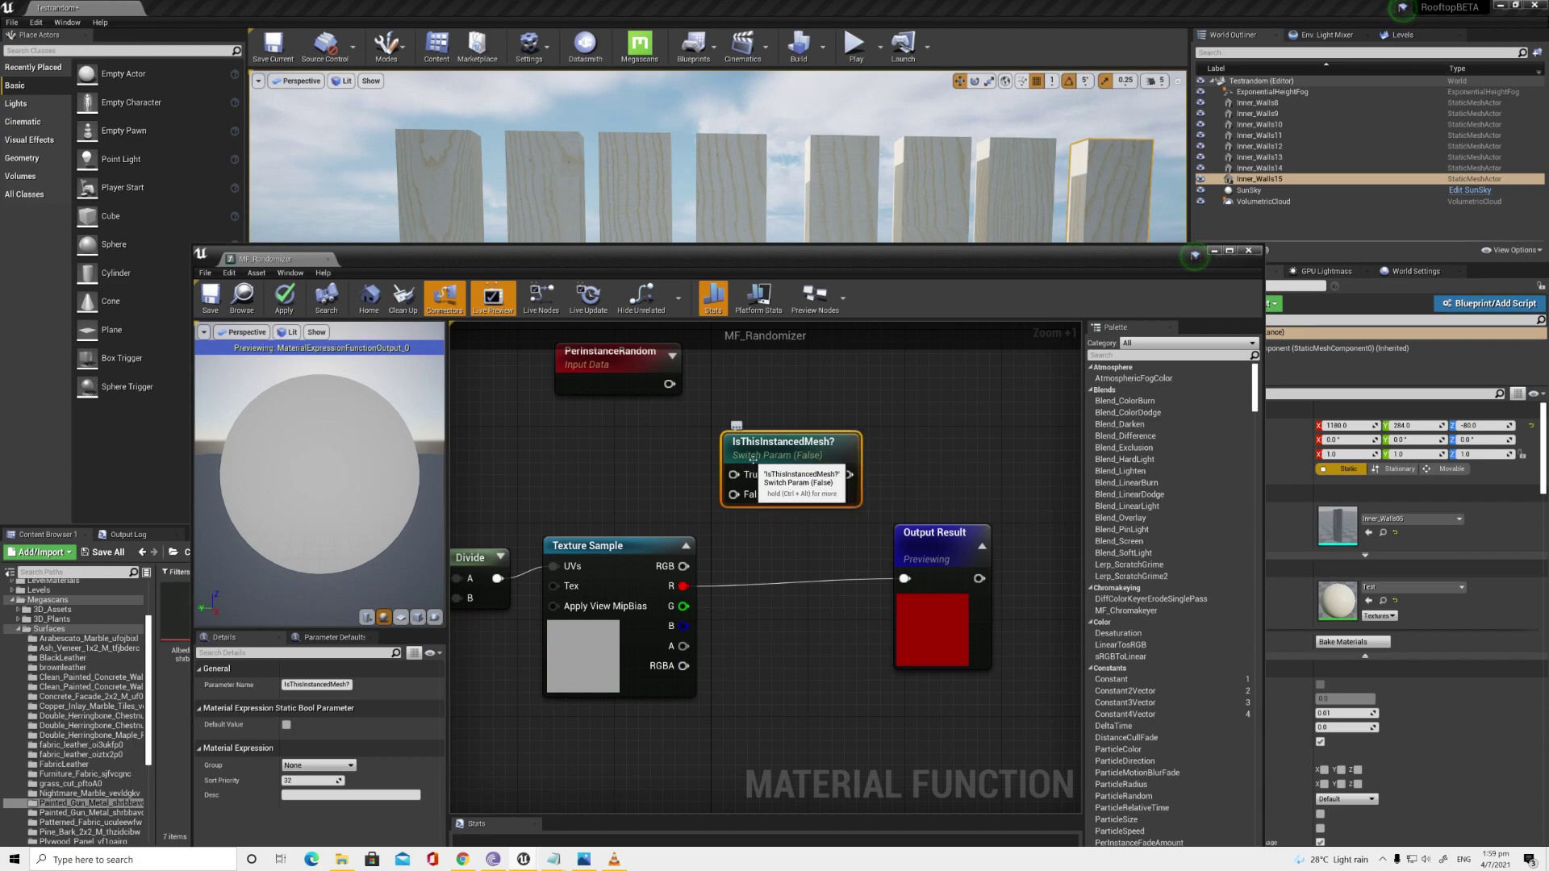
pyautogui.moveTo(669, 384); pyautogui.dragTo(734, 474)
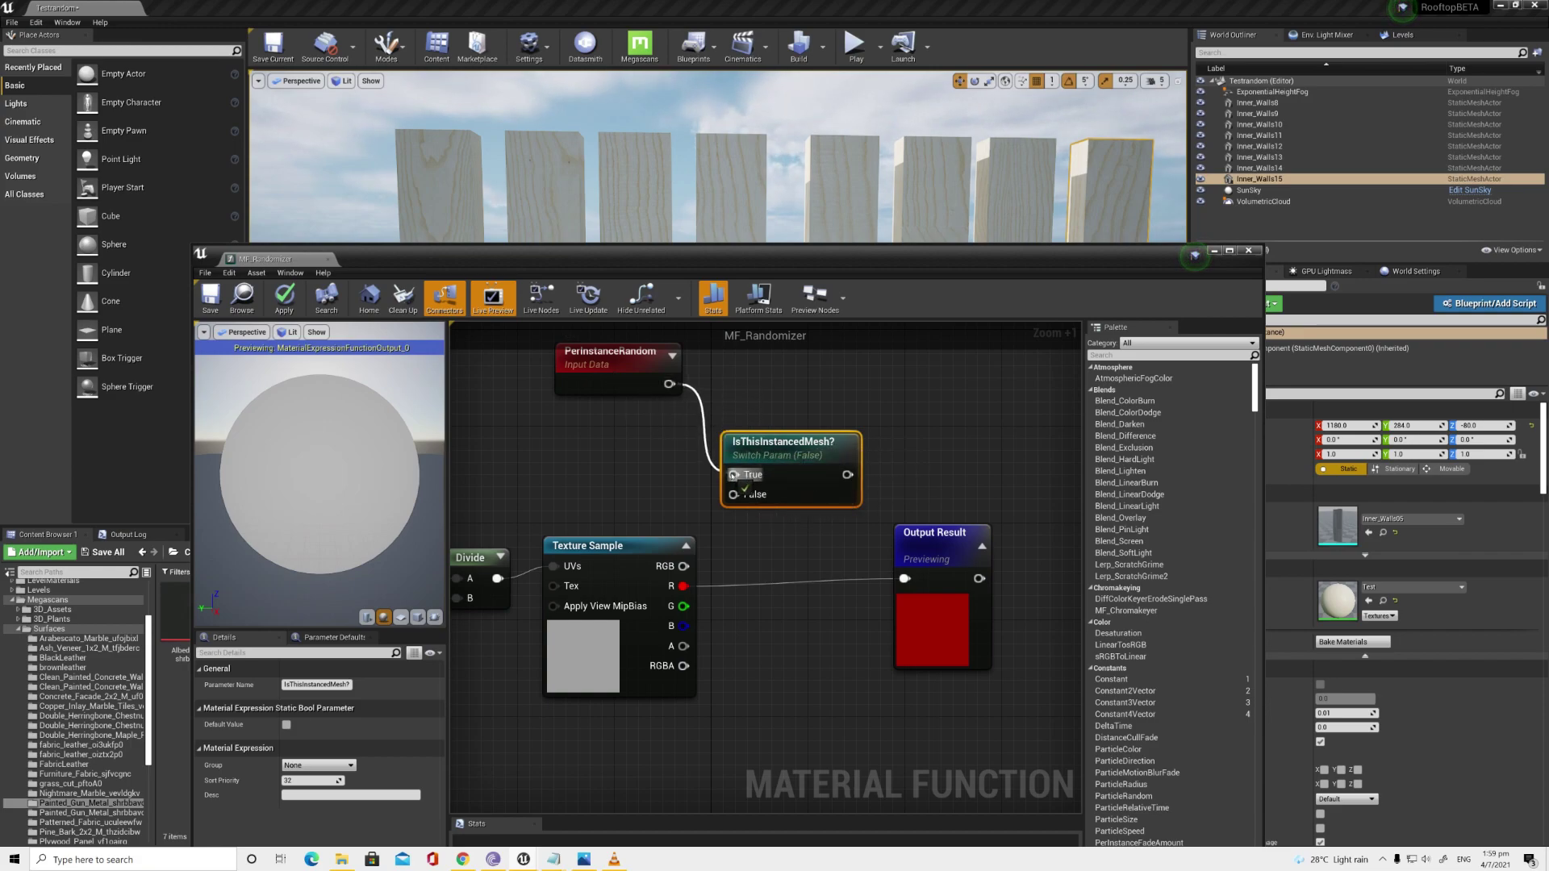
pyautogui.moveTo(683, 585); pyautogui.dragTo(735, 494)
# Step: Connect the IsThisInstancedMesh? switch to the Output Result, save the material function and minimize its editor
pyautogui.scroll(-4, 736, 546)
pyautogui.moveTo(788, 551); pyautogui.dragTo(868, 539, button='right')
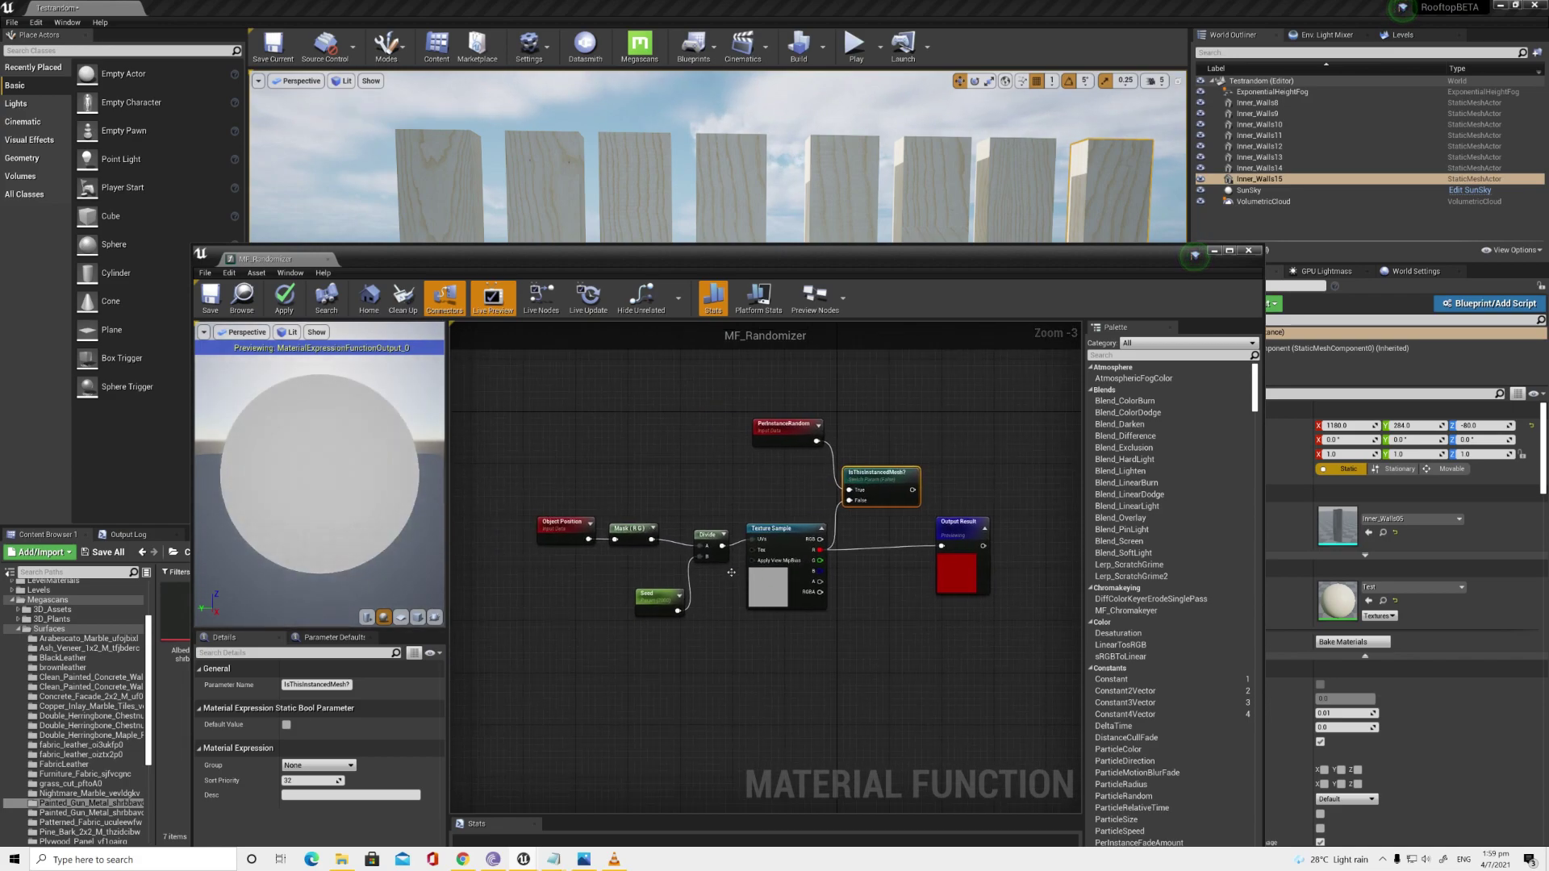
pyautogui.scroll(2, 1076, 494)
pyautogui.moveTo(866, 489); pyautogui.dragTo(905, 560)
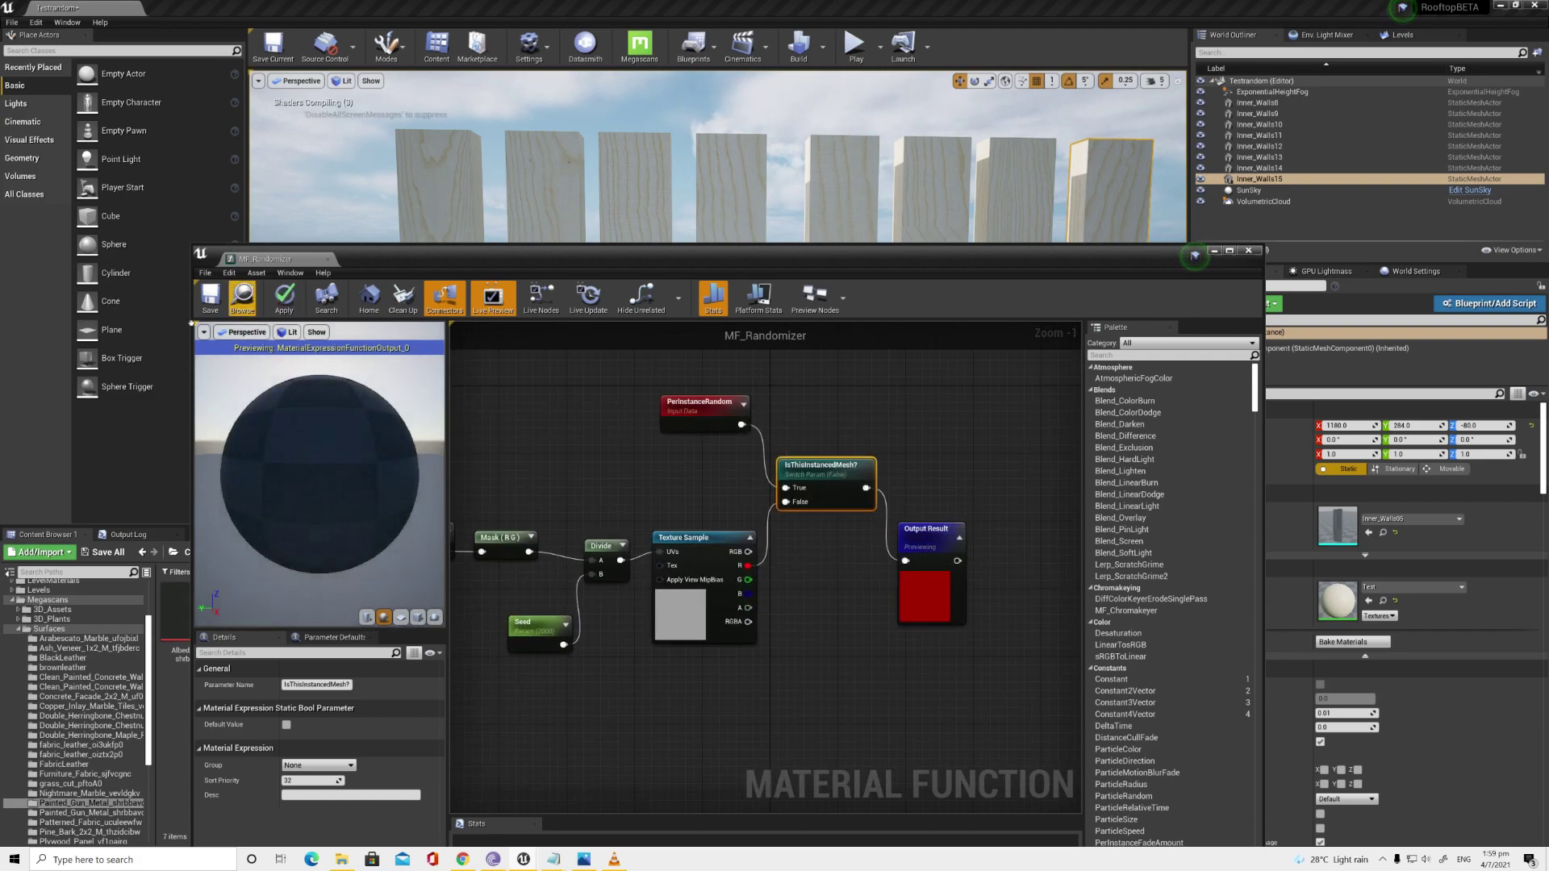
pyautogui.click(211, 298)
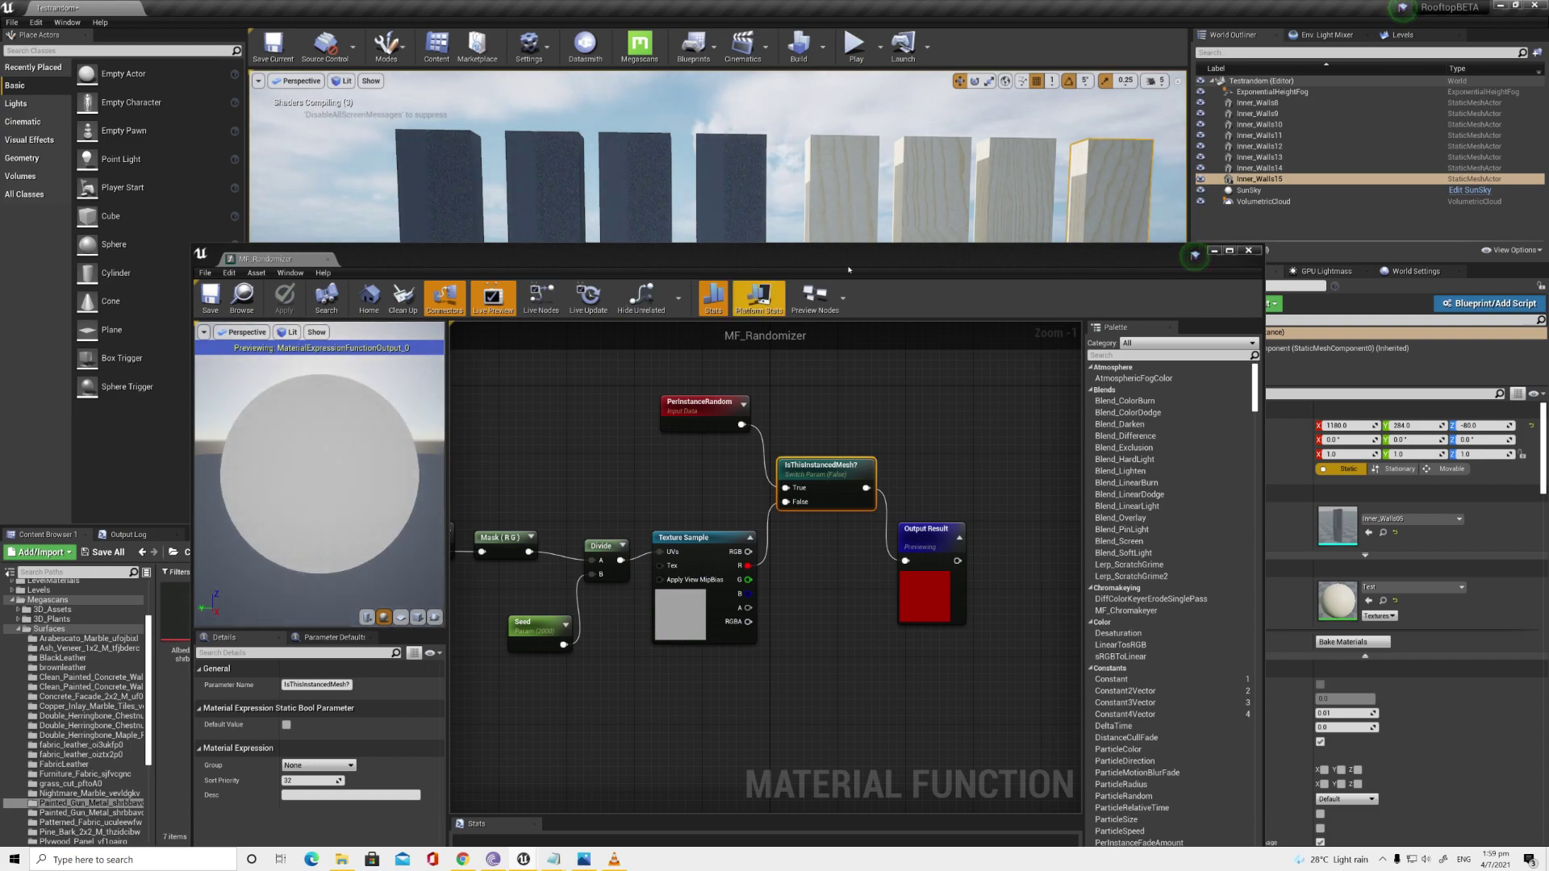
pyautogui.moveTo(788, 256); pyautogui.dragTo(602, 339)
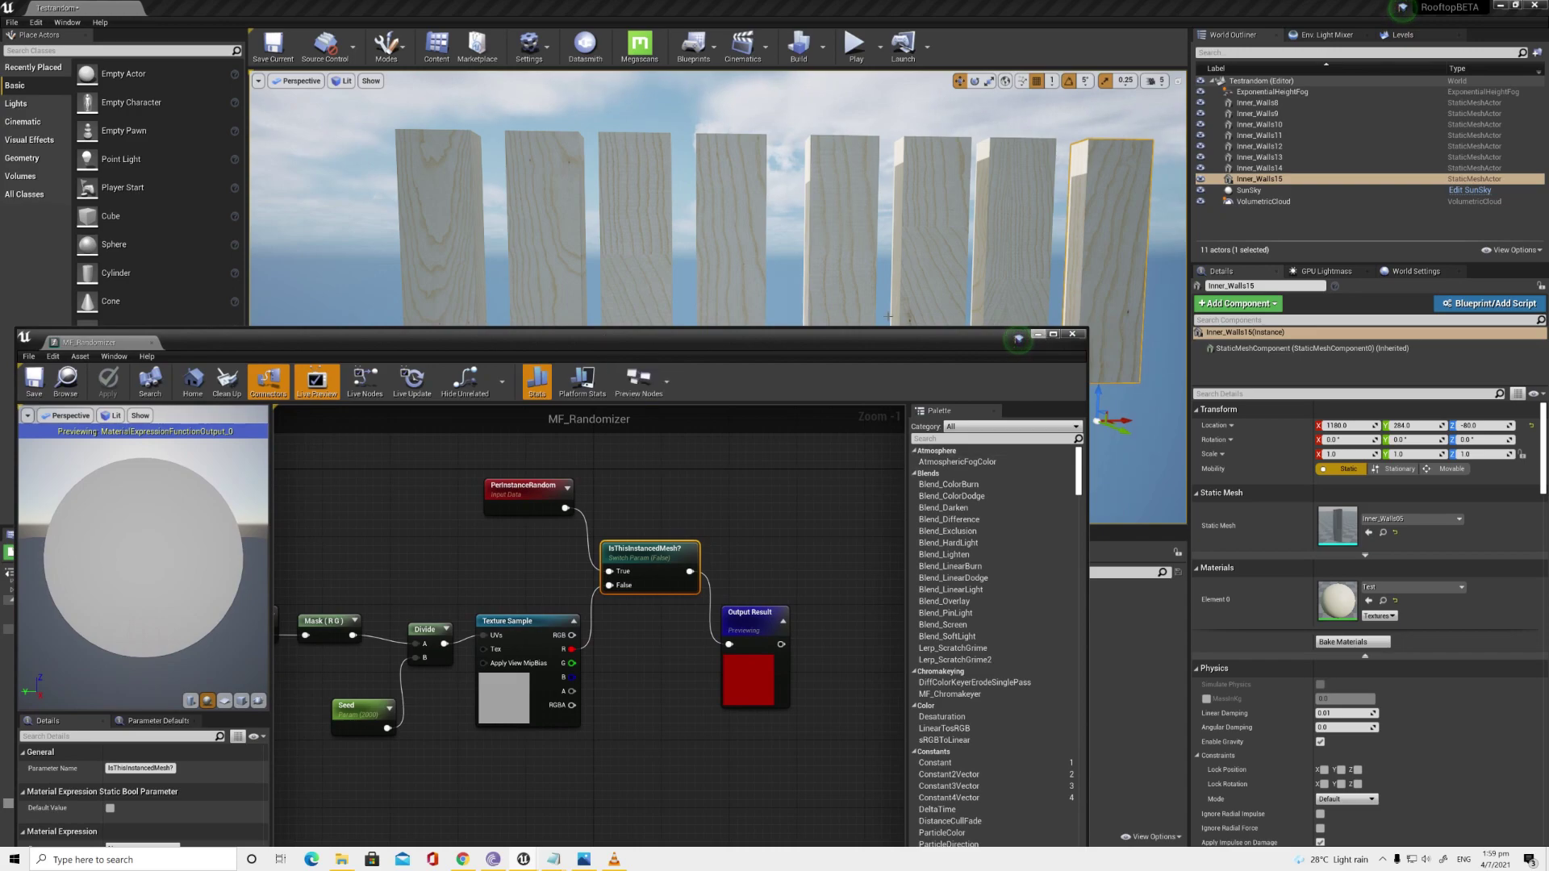
pyautogui.click(1038, 334)
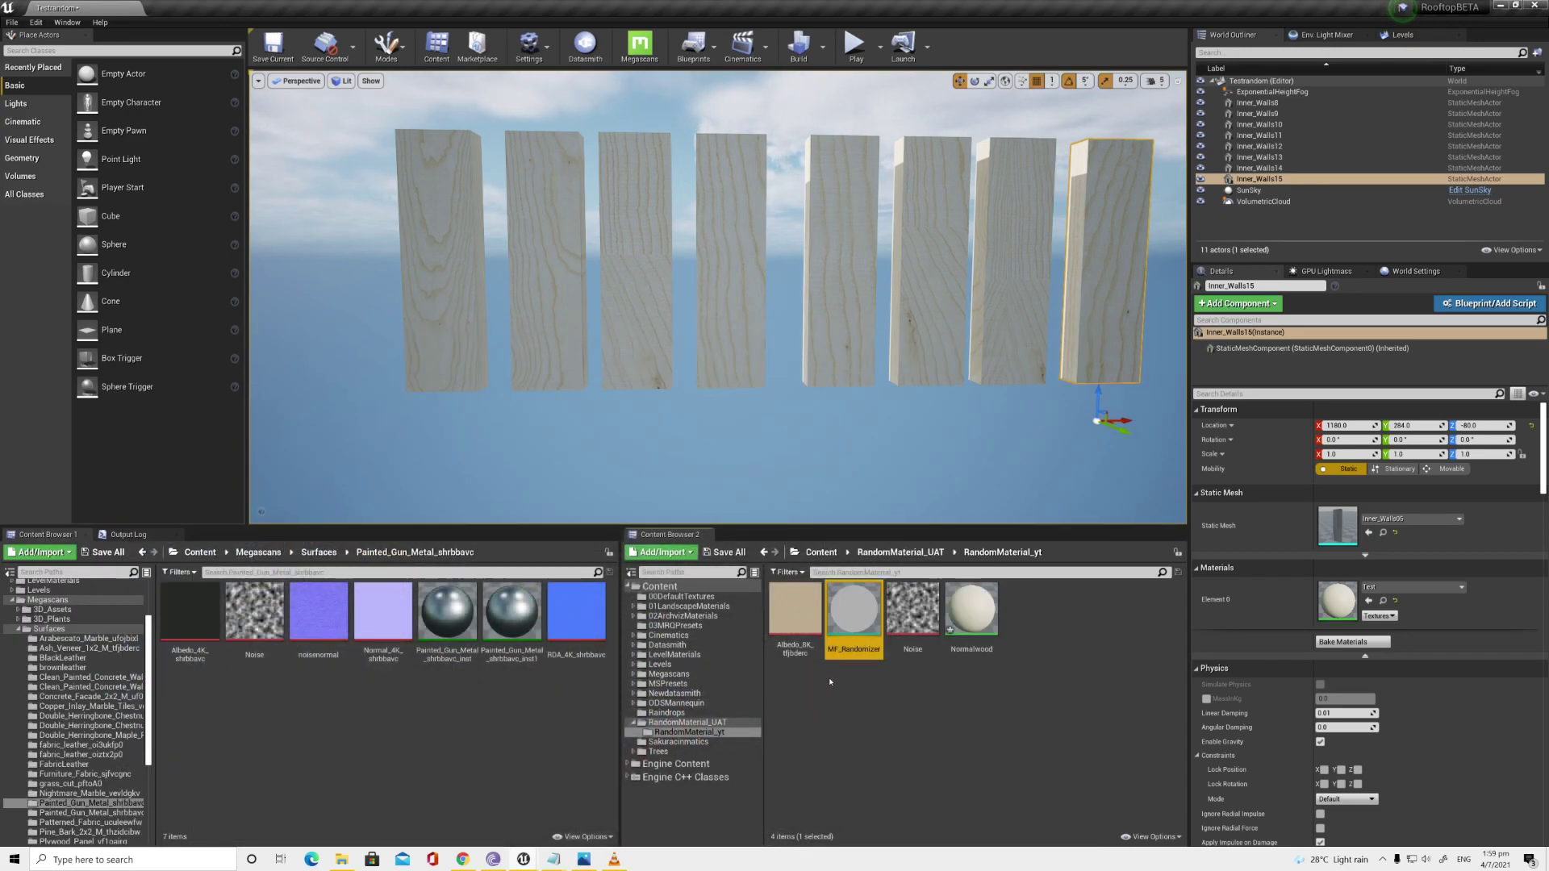
# Step: Create a material instance from the Normalwood material
pyautogui.click(971, 611)
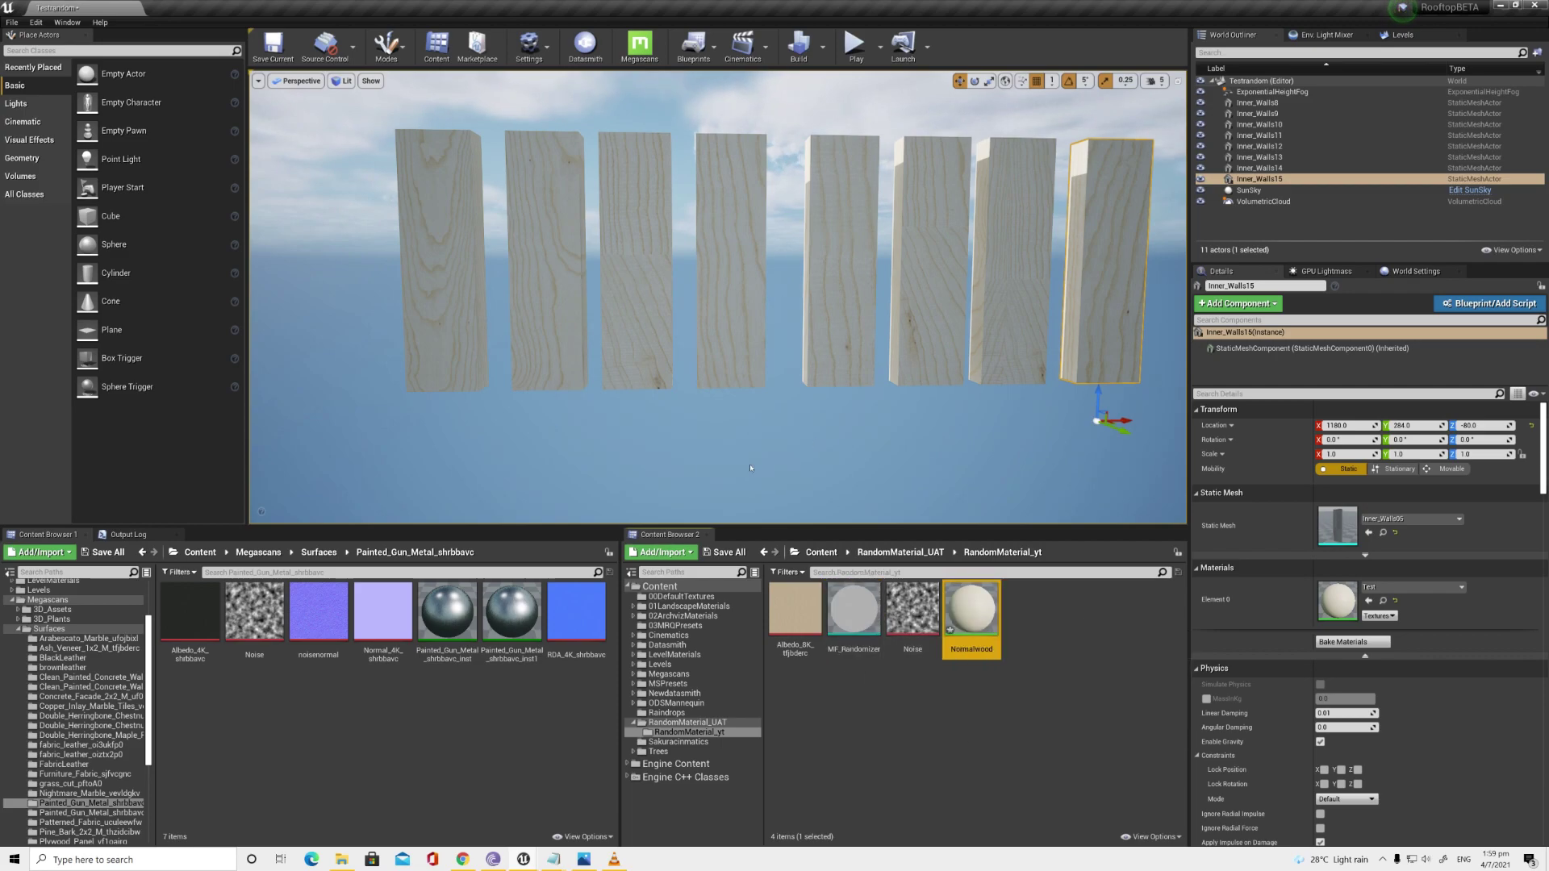
pyautogui.rightClick(968, 626)
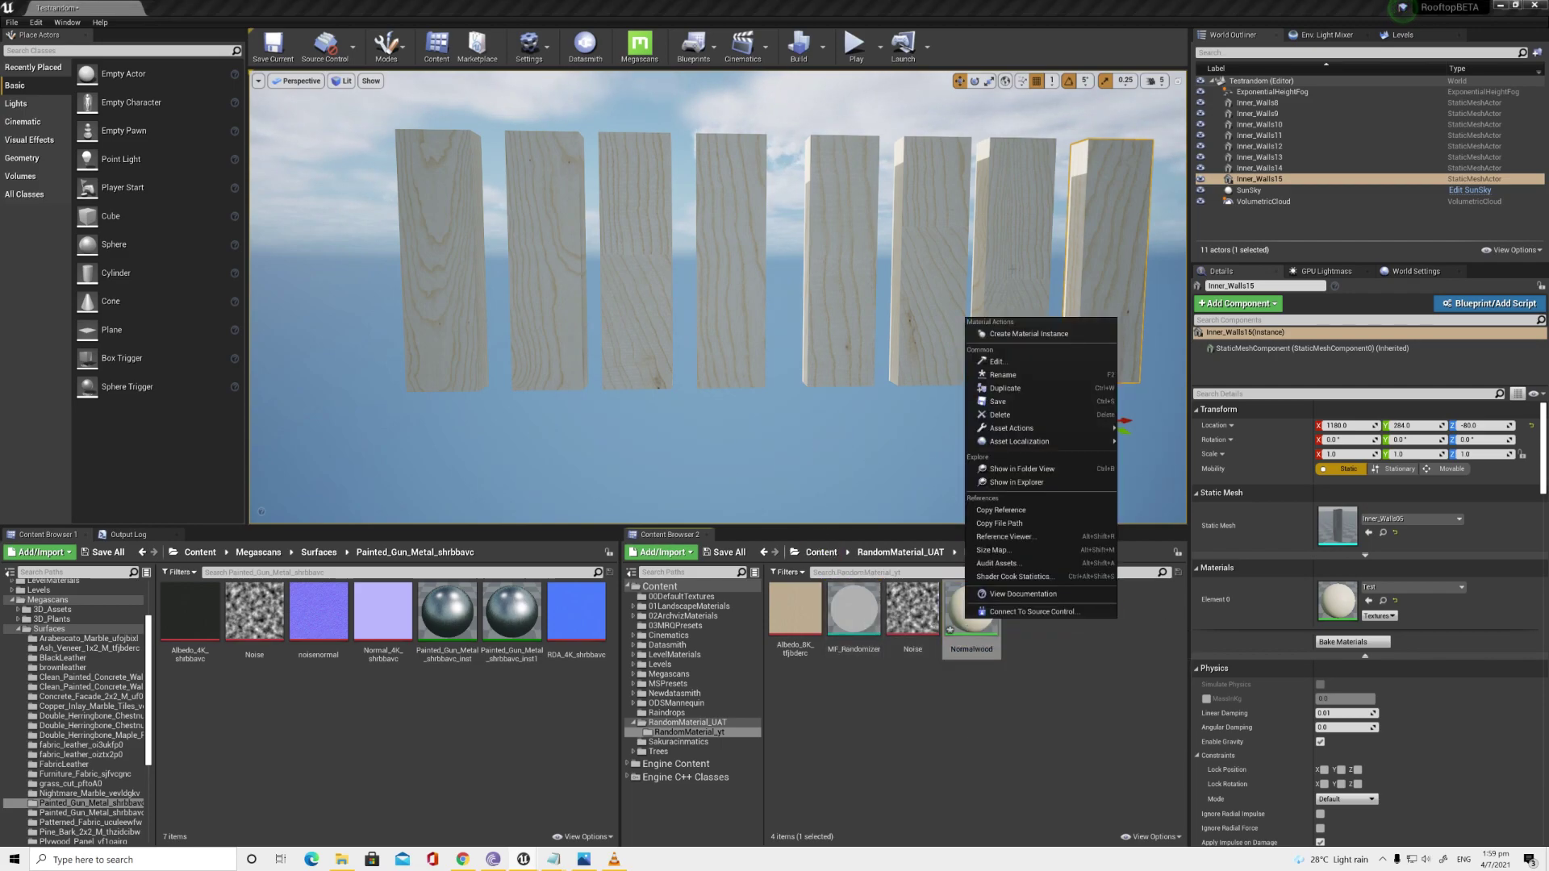
pyautogui.click(1028, 333)
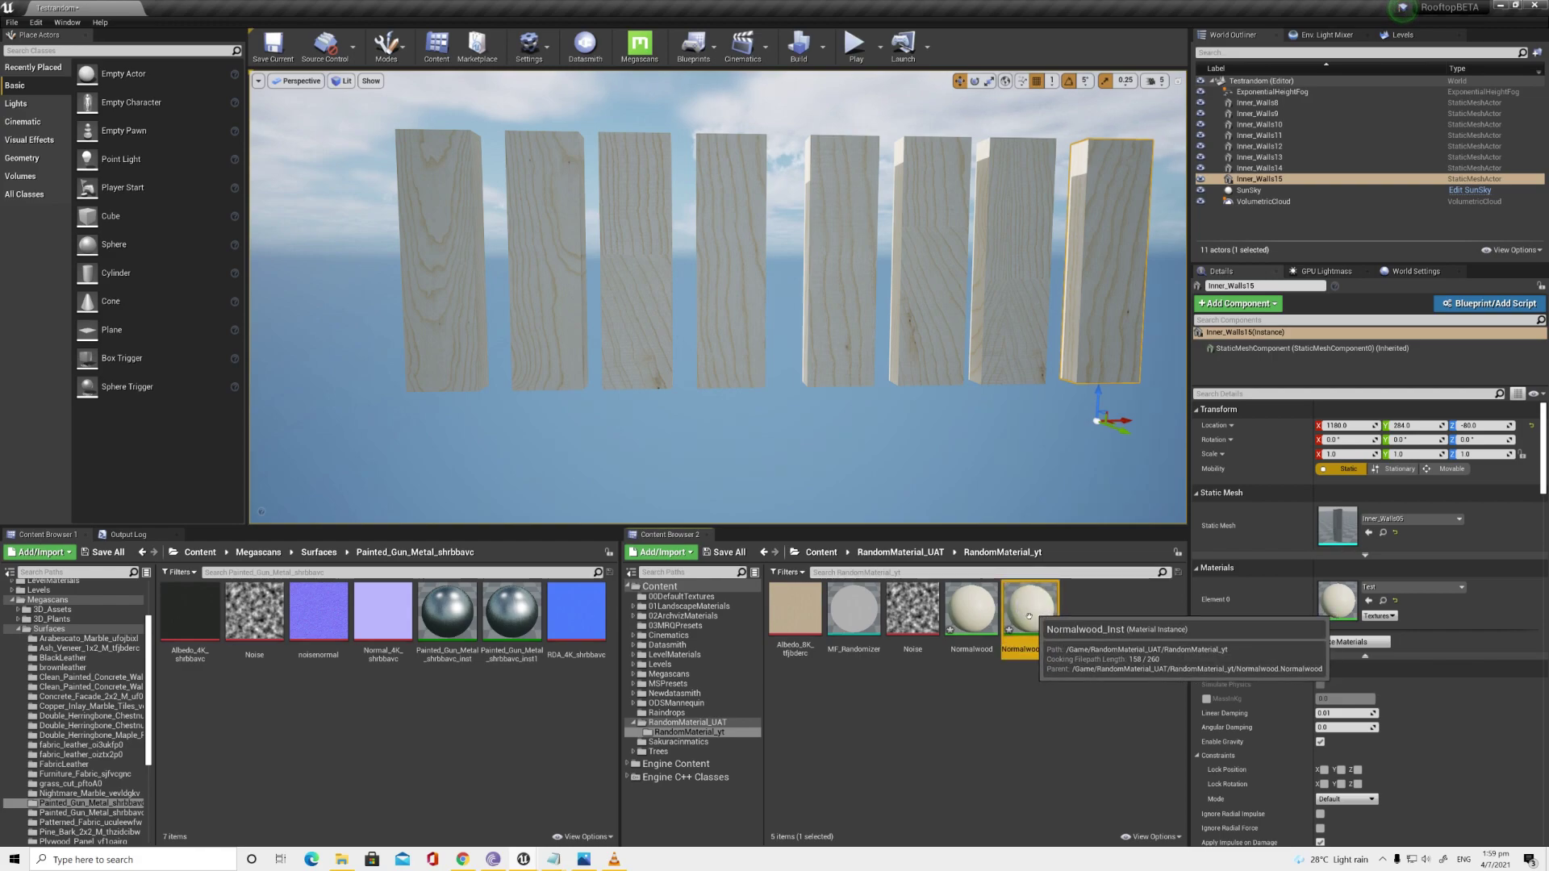
# Step: Assign Normalwood_Inst to the four pillars Inner_Walls8 through Inner_Walls11
pyautogui.click(730, 311)
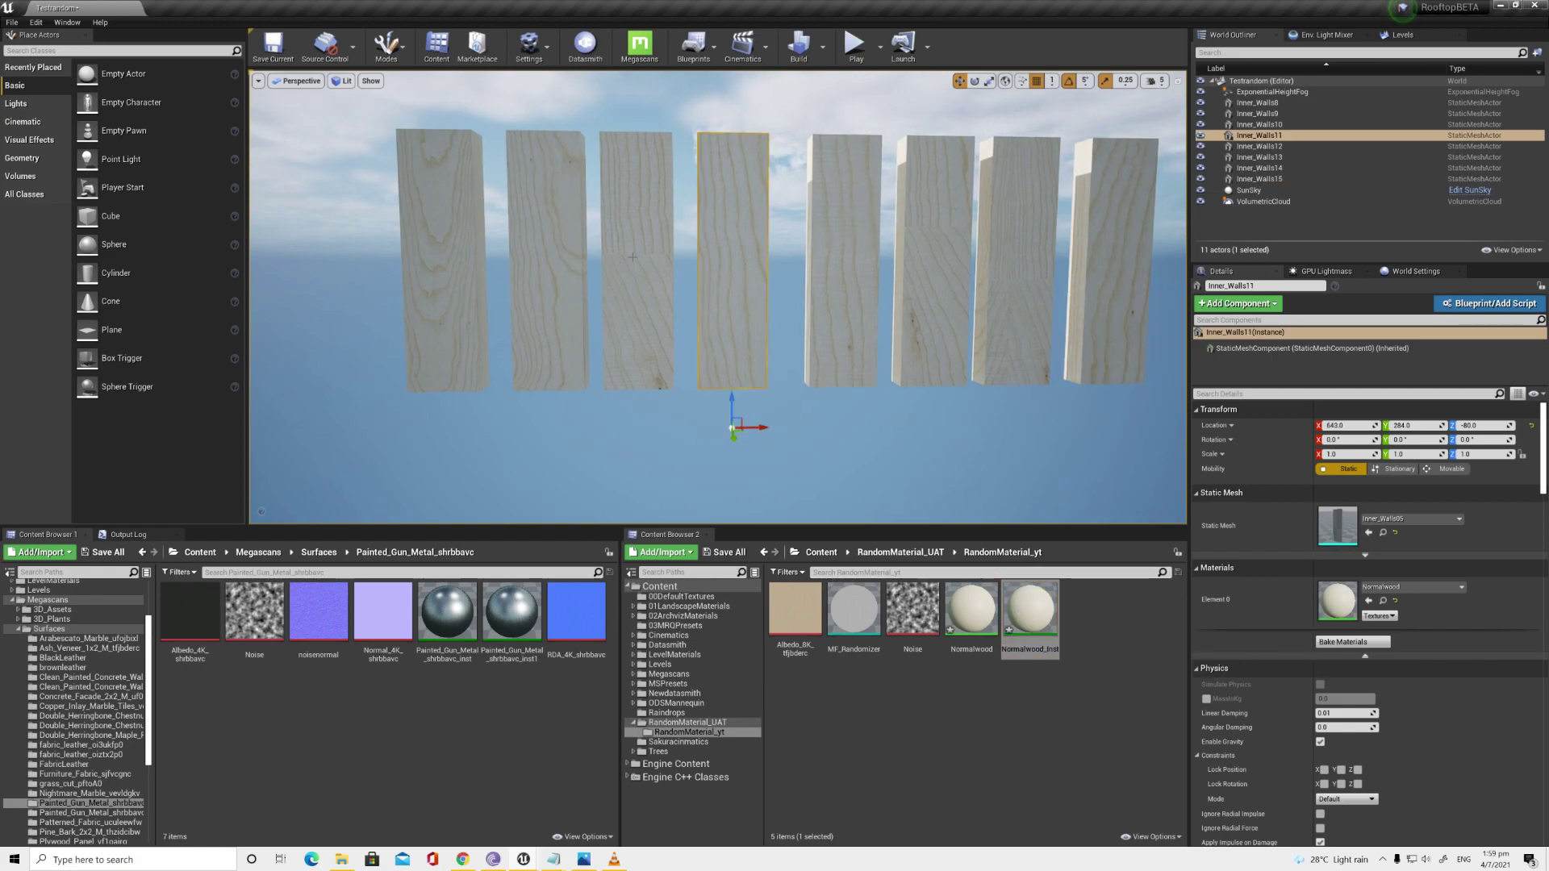
pyautogui.keyDown('ctrl'); pyautogui.click(632, 257); pyautogui.keyUp('ctrl')
pyautogui.keyDown('ctrl'); pyautogui.click(563, 248); pyautogui.keyUp('ctrl')
pyautogui.keyDown('ctrl'); pyautogui.click(467, 240); pyautogui.keyUp('ctrl')
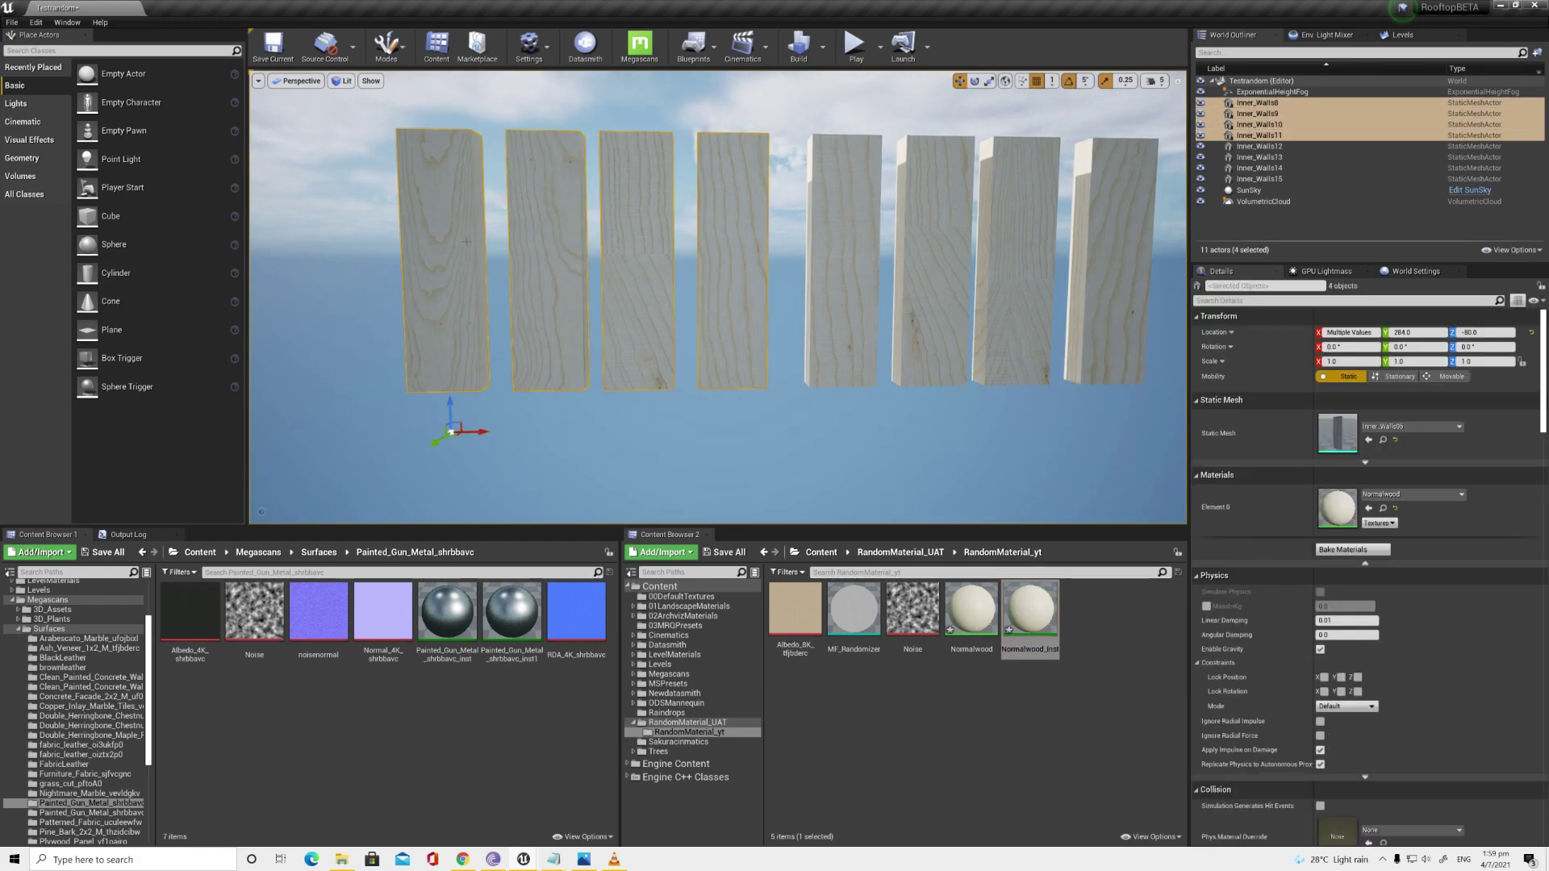
pyautogui.click(1368, 508)
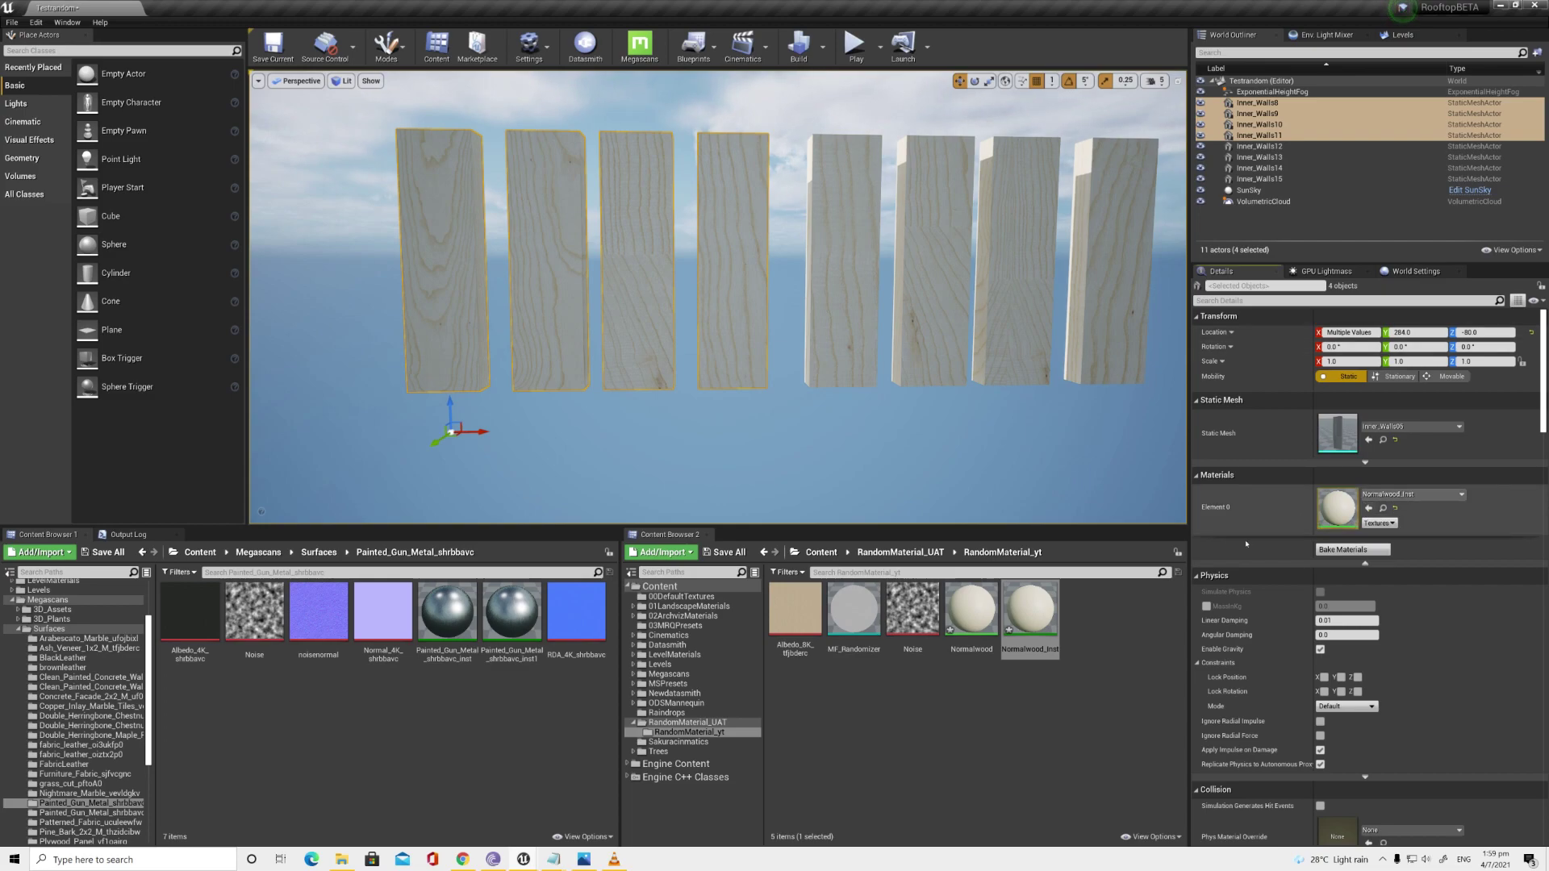
# Step: Examine the parameters of Normalwood_Inst and the node graph of MF_Randomizer
pyautogui.doubleClick(1036, 601)
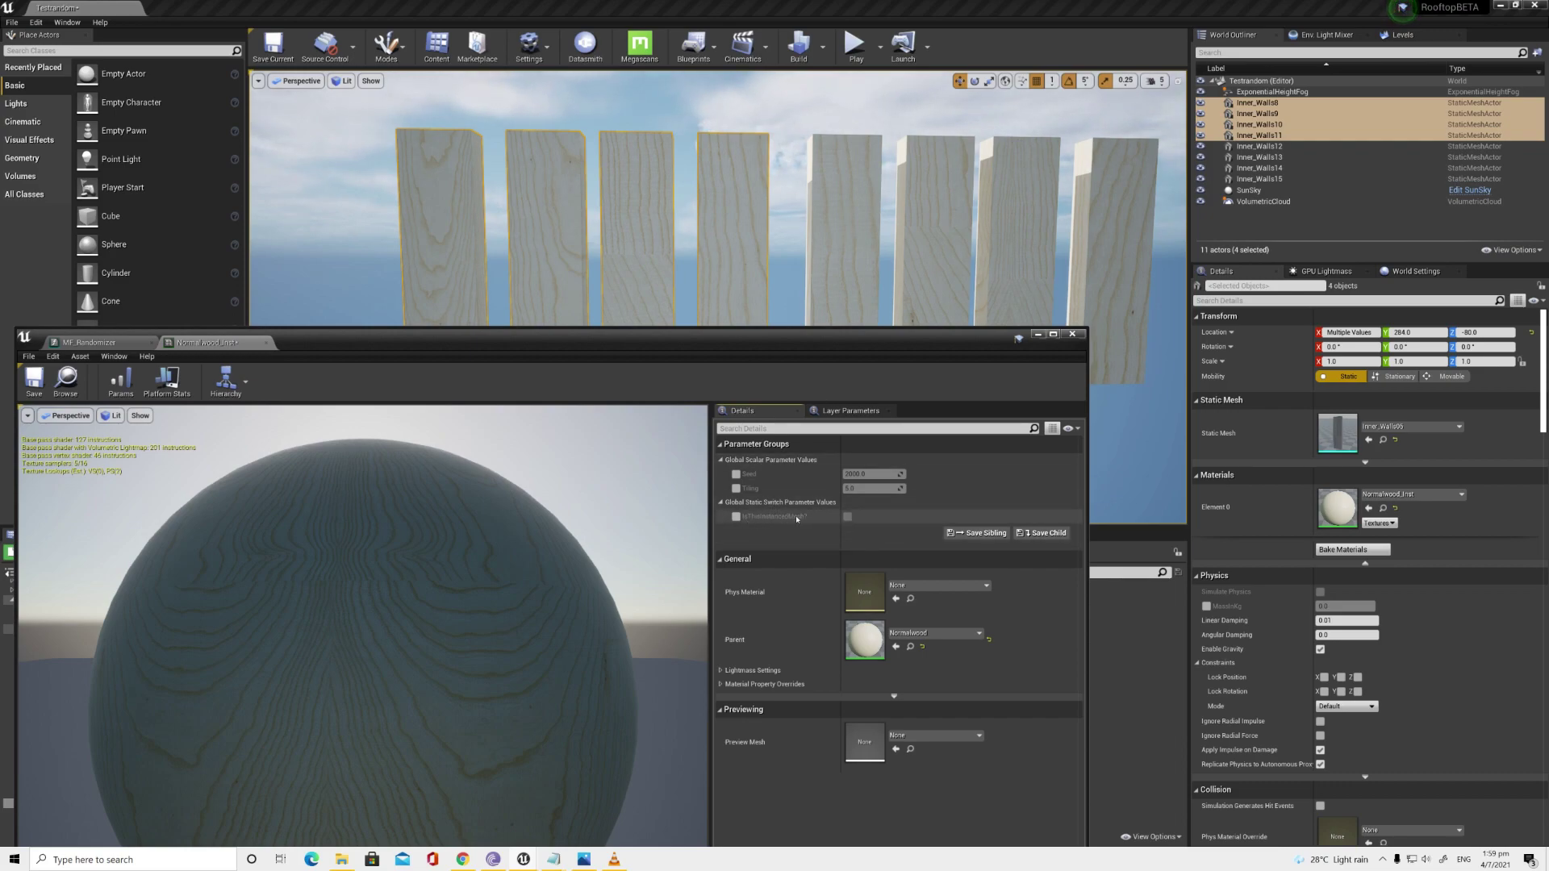
pyautogui.click(1036, 335)
pyautogui.doubleClick(839, 619)
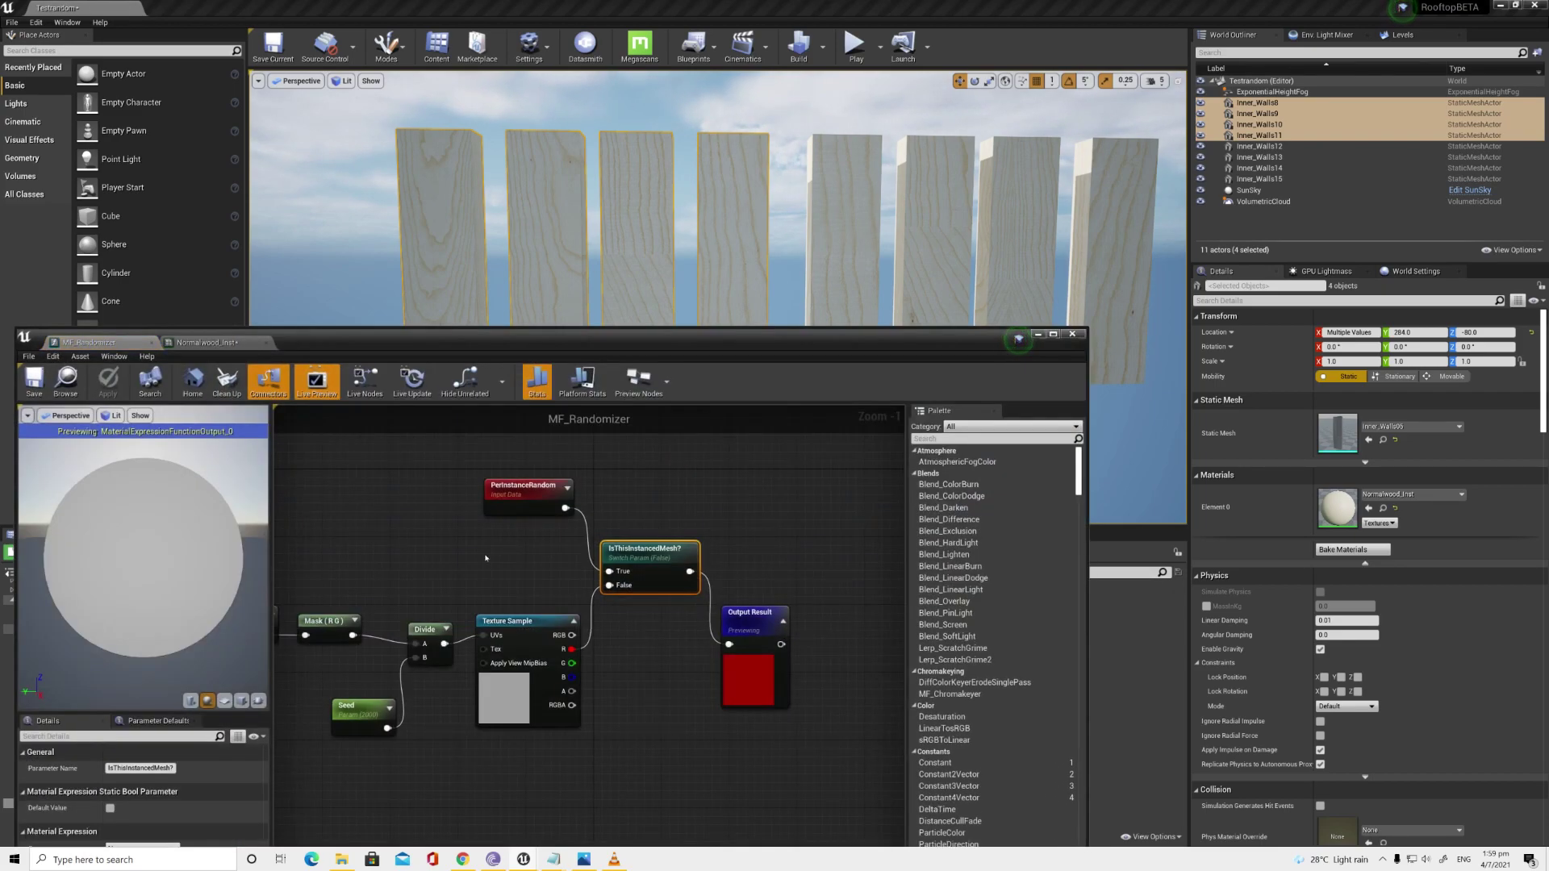
pyautogui.moveTo(485, 559); pyautogui.dragTo(618, 535, button='right')
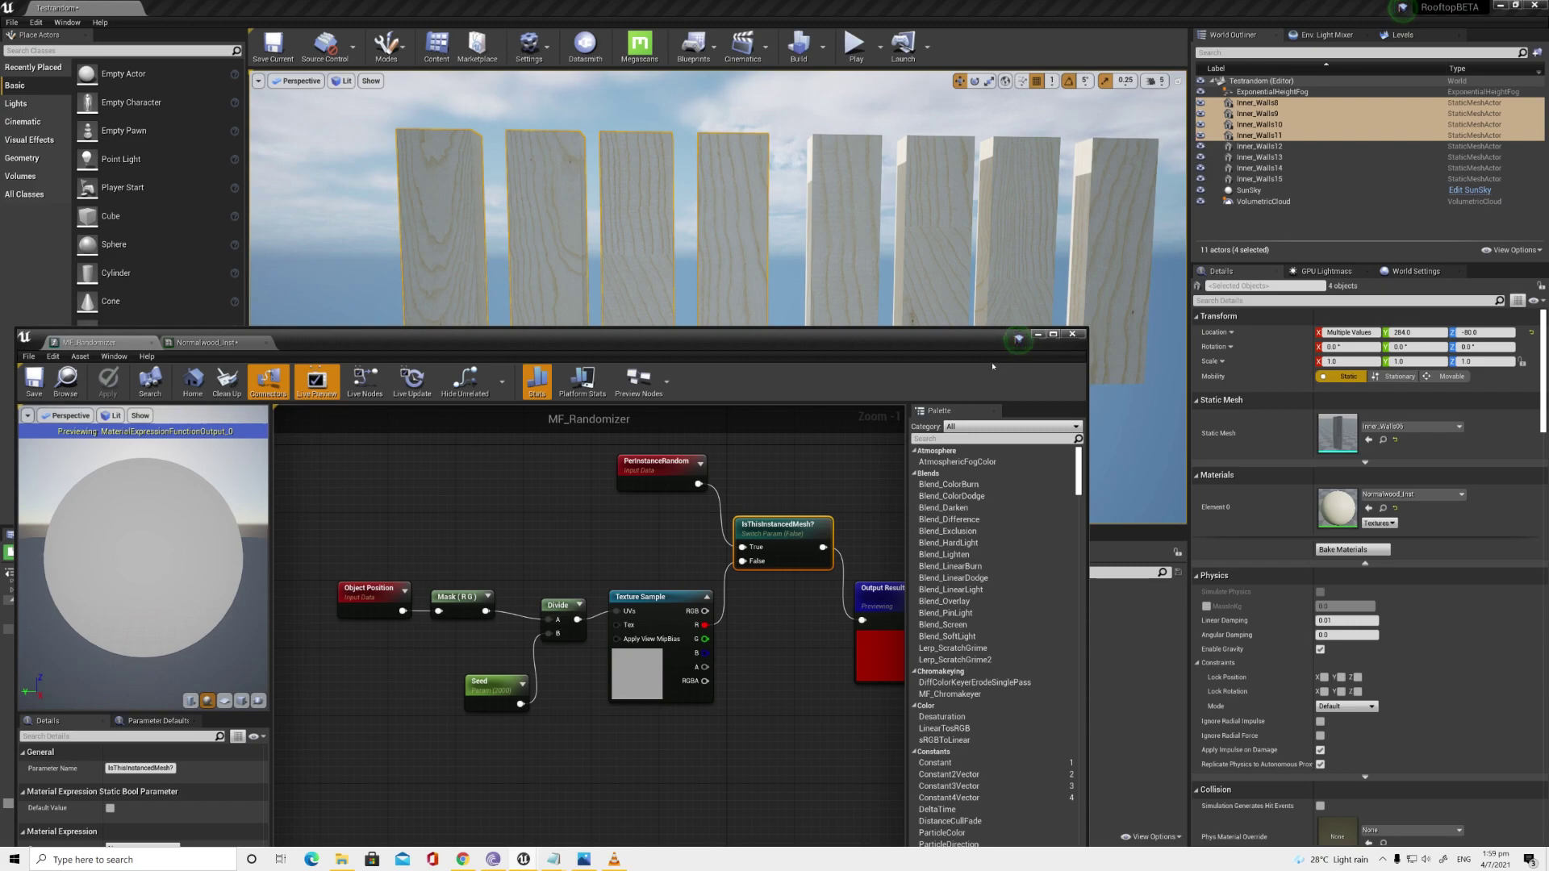
# Step: Enter Foliage mode and add the pillars' static mesh, Inner_Walls05, as a foliage type
pyautogui.moveTo(652, 326); pyautogui.dragTo(642, 324, button='right')
pyautogui.press('e')
pyautogui.press('q')
pyautogui.press('s')
pyautogui.press('w')
pyautogui.press('q')
pyautogui.press('e')
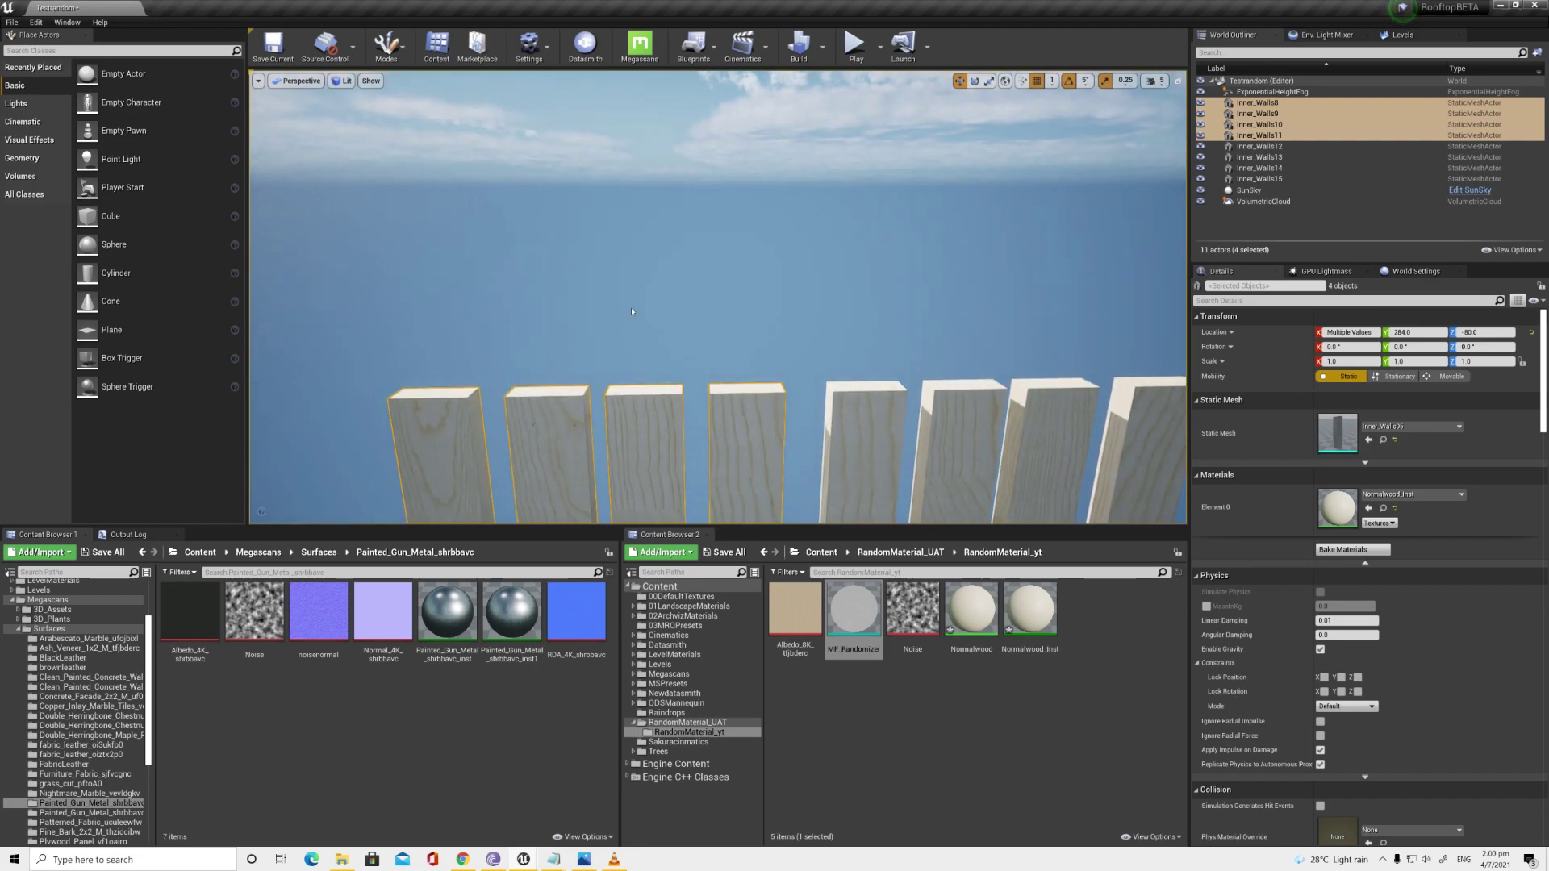
pyautogui.click(386, 46)
pyautogui.click(406, 108)
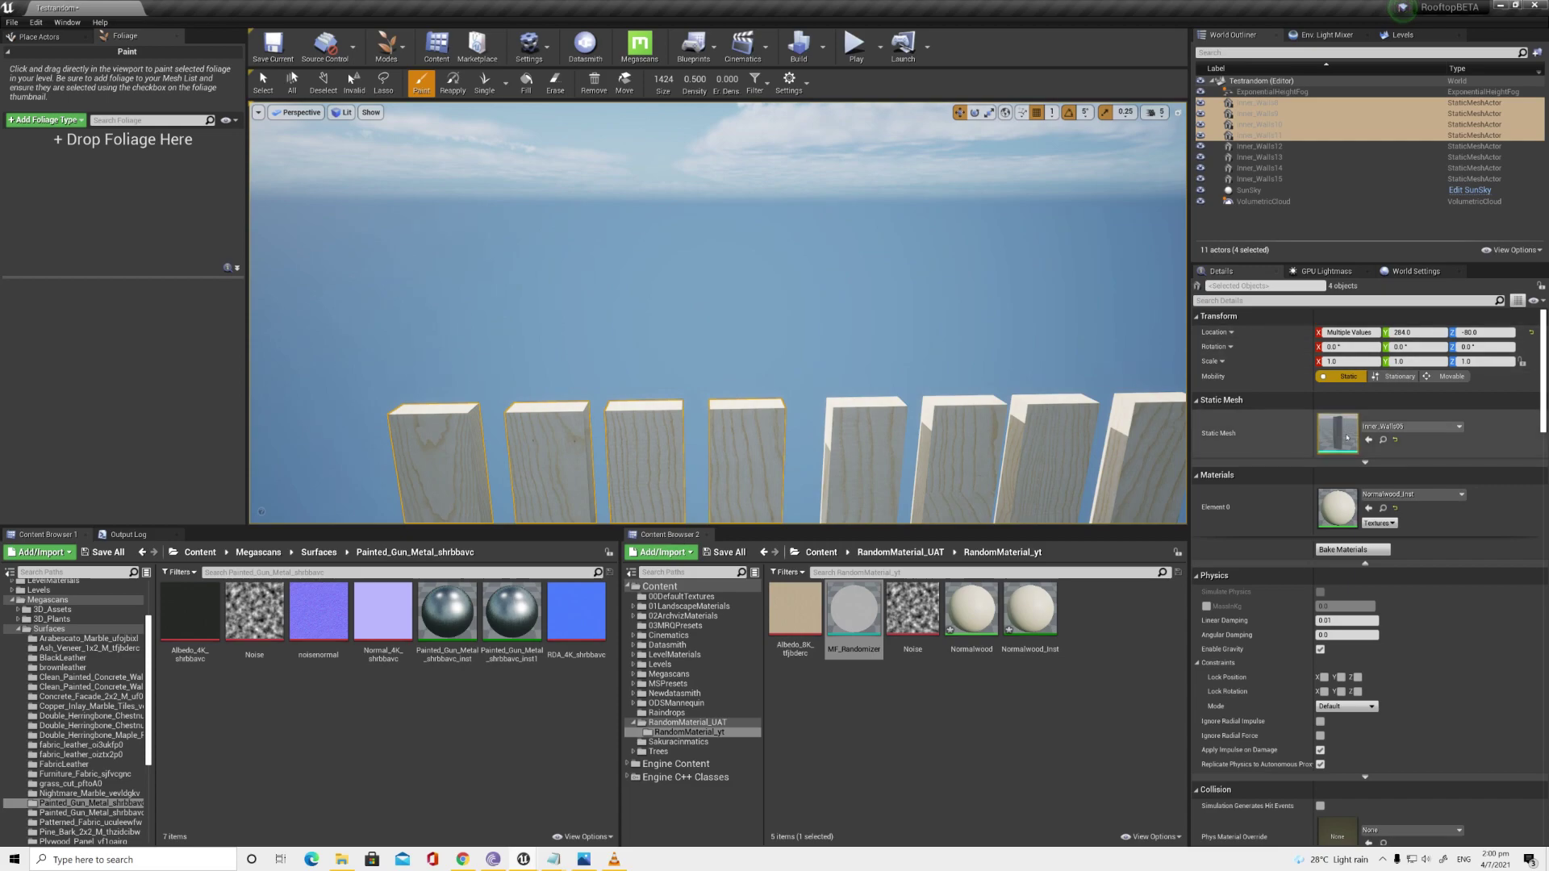
pyautogui.click(1383, 440)
pyautogui.moveTo(1140, 754); pyautogui.dragTo(109, 269)
pyautogui.scroll(-5, 718, 314)
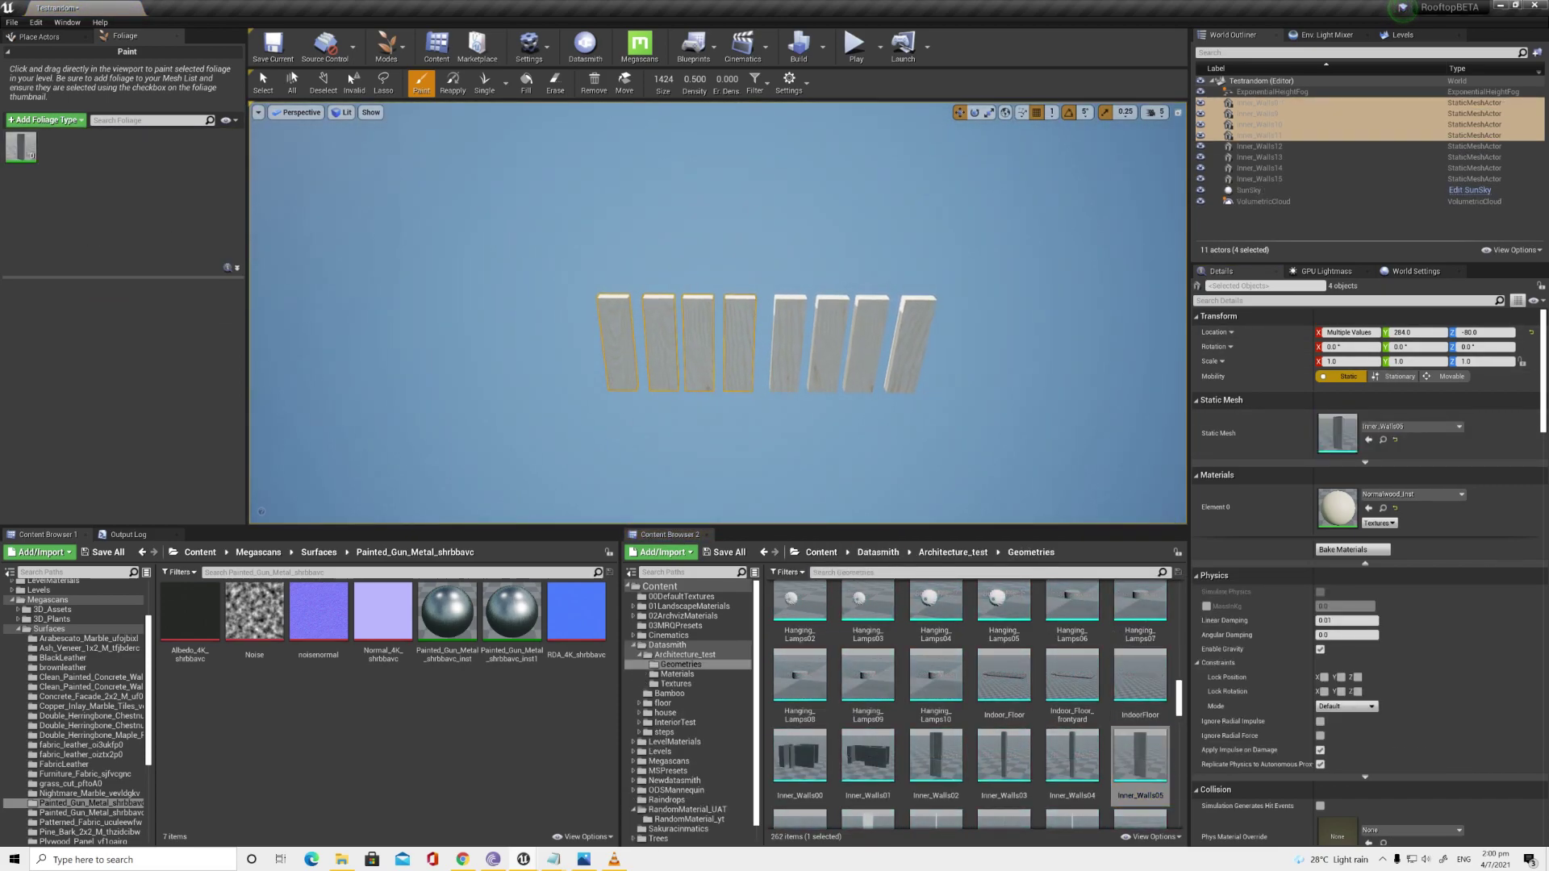
# Step: Return to Select mode and place a Plane in the level in front of the pillars
pyautogui.click(32, 38)
pyautogui.click(386, 47)
pyautogui.click(402, 80)
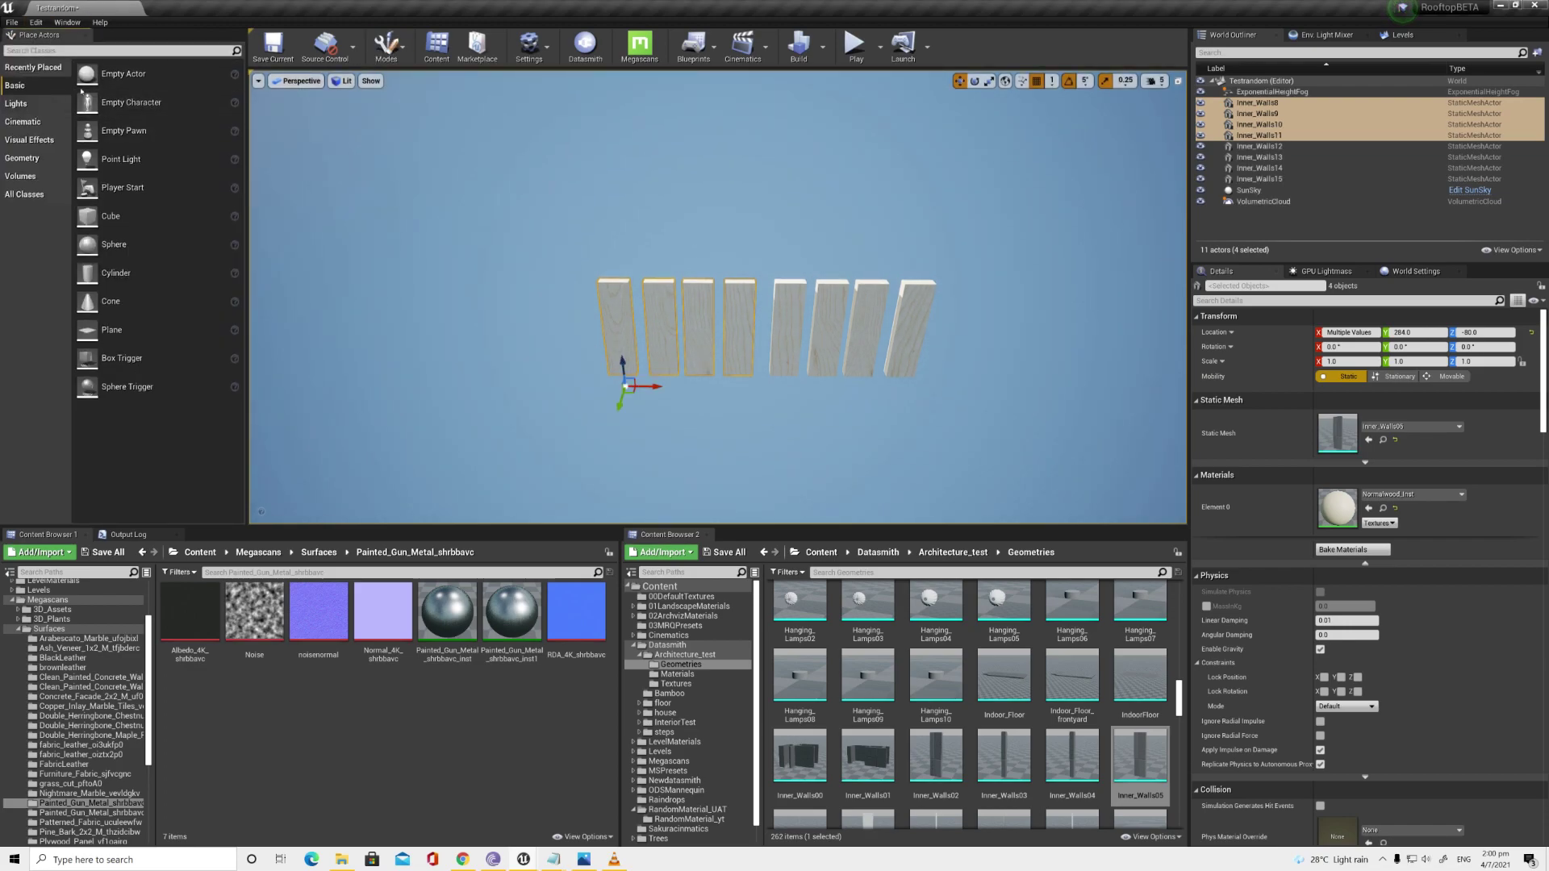
pyautogui.moveTo(111, 326); pyautogui.dragTo(484, 422)
pyautogui.moveTo(521, 417)
pyautogui.mouseDown(button='right')
pyautogui.moveTo(452, 417)
pyautogui.moveTo(520, 417)
pyautogui.mouseUp(button='right')
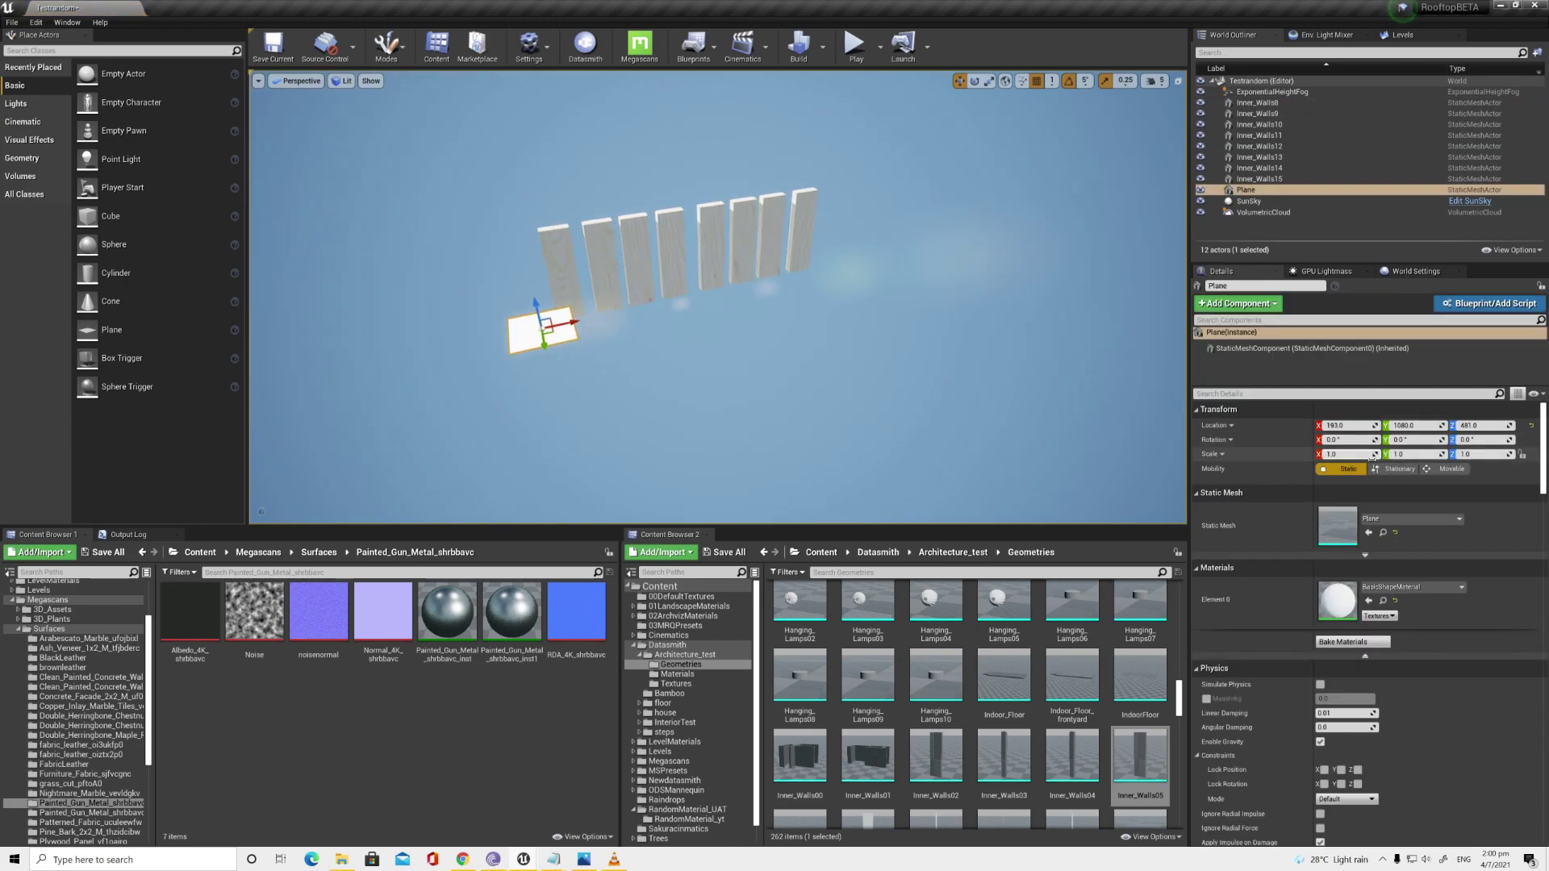
# Step: Set the plane's X and Y scale to 100
pyautogui.write('00')
pyautogui.press('Tab')
pyautogui.write('100')
pyautogui.press('Tab')
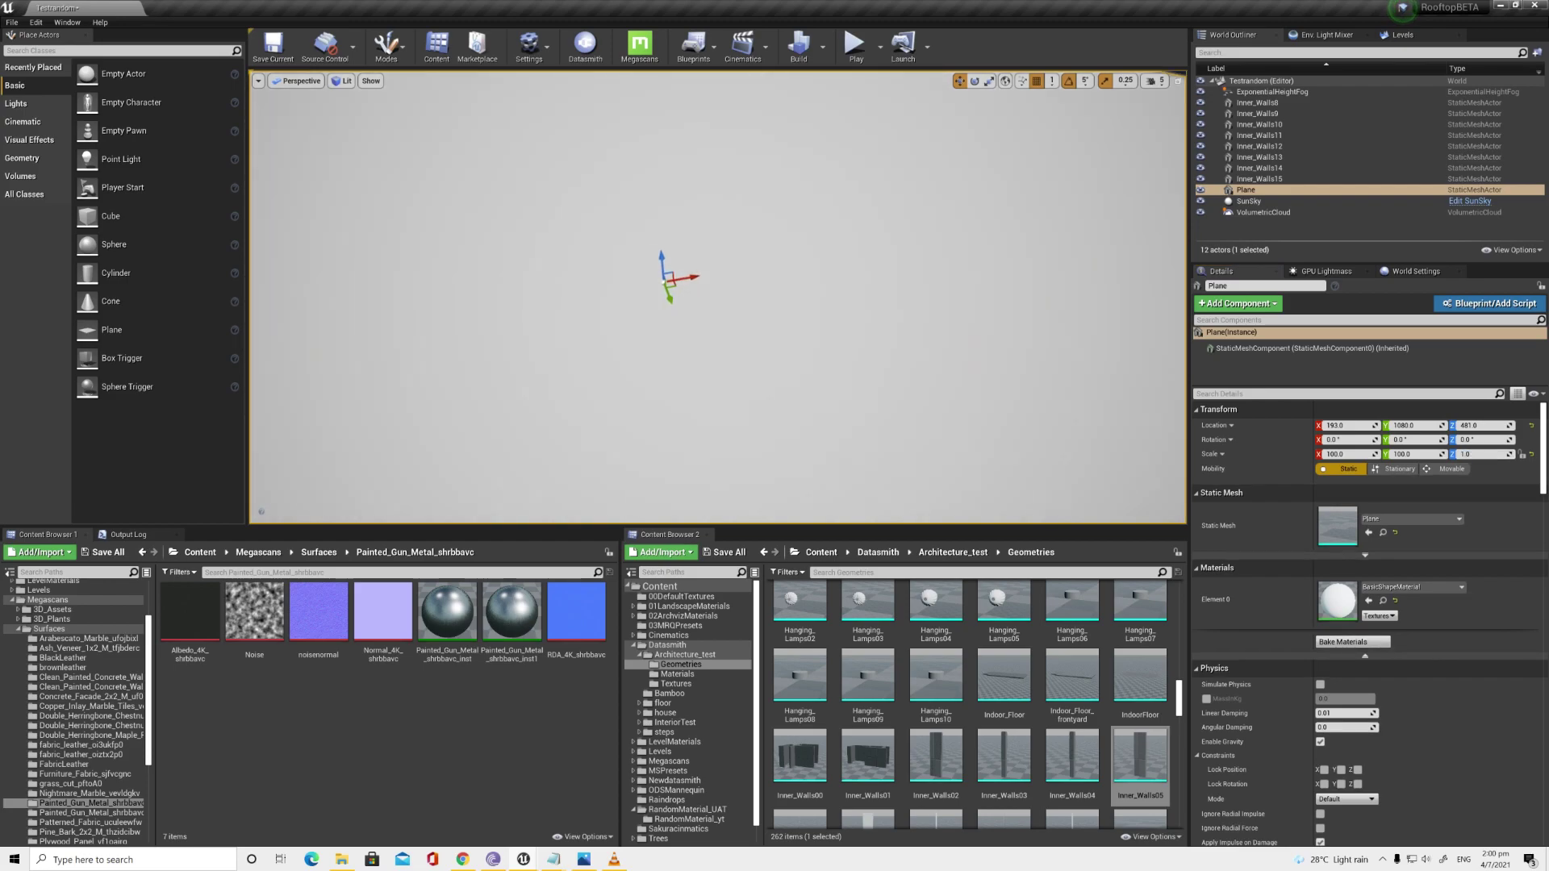
pyautogui.press('s')
pyautogui.moveTo(718, 296); pyautogui.dragTo(768, 297, button='right')
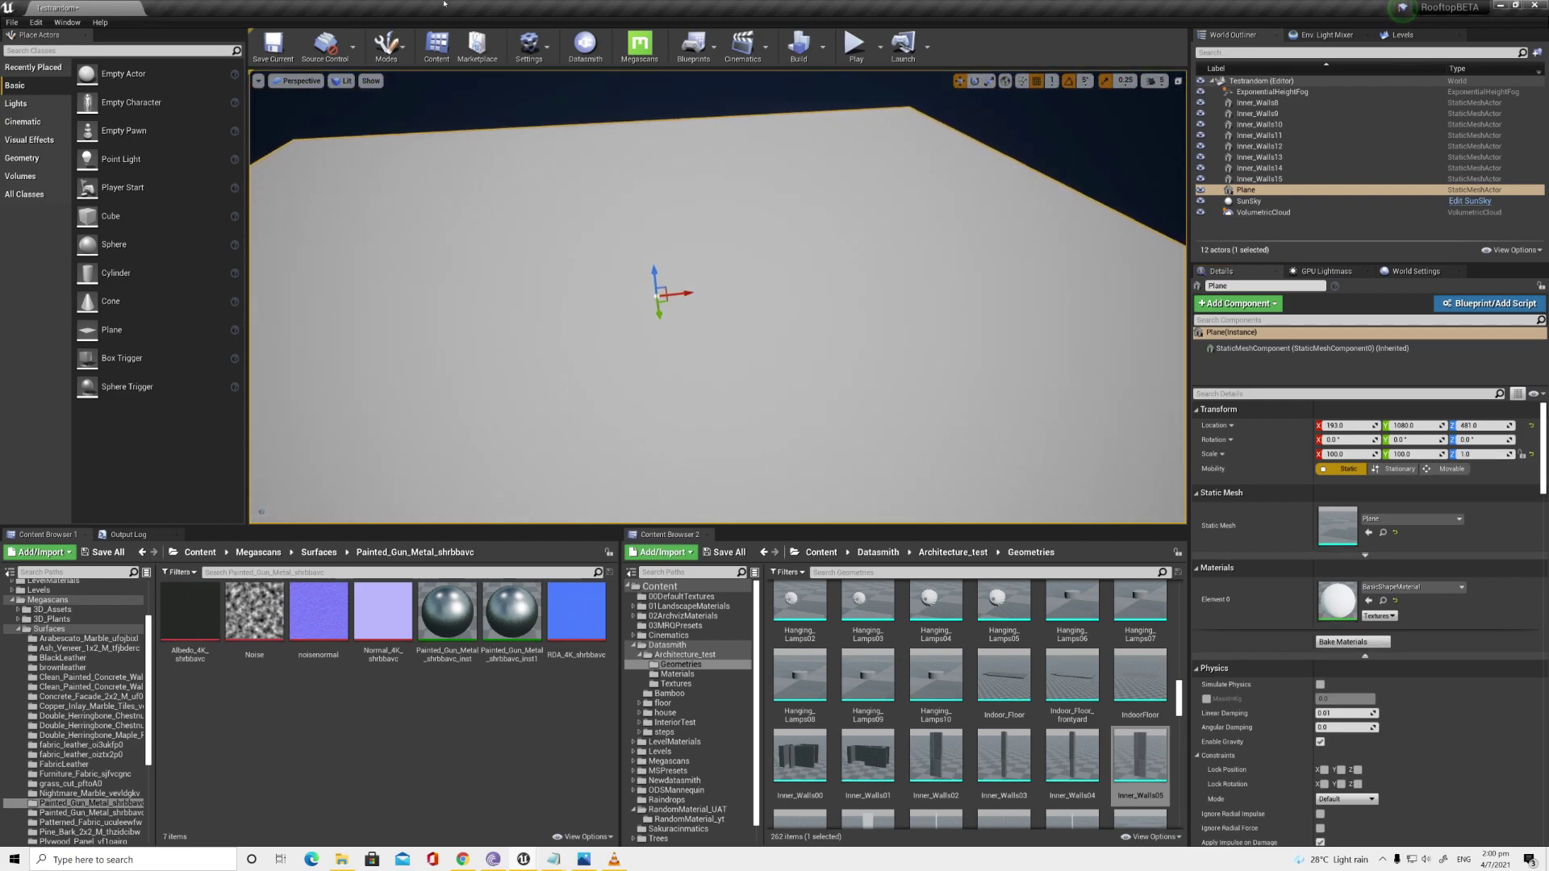
# Step: Paint instances of the Inner_Walls05 foliage type onto the plane in Foliage mode
pyautogui.click(387, 50)
pyautogui.click(417, 114)
pyautogui.hotkey('shift', '4')
pyautogui.click(21, 146)
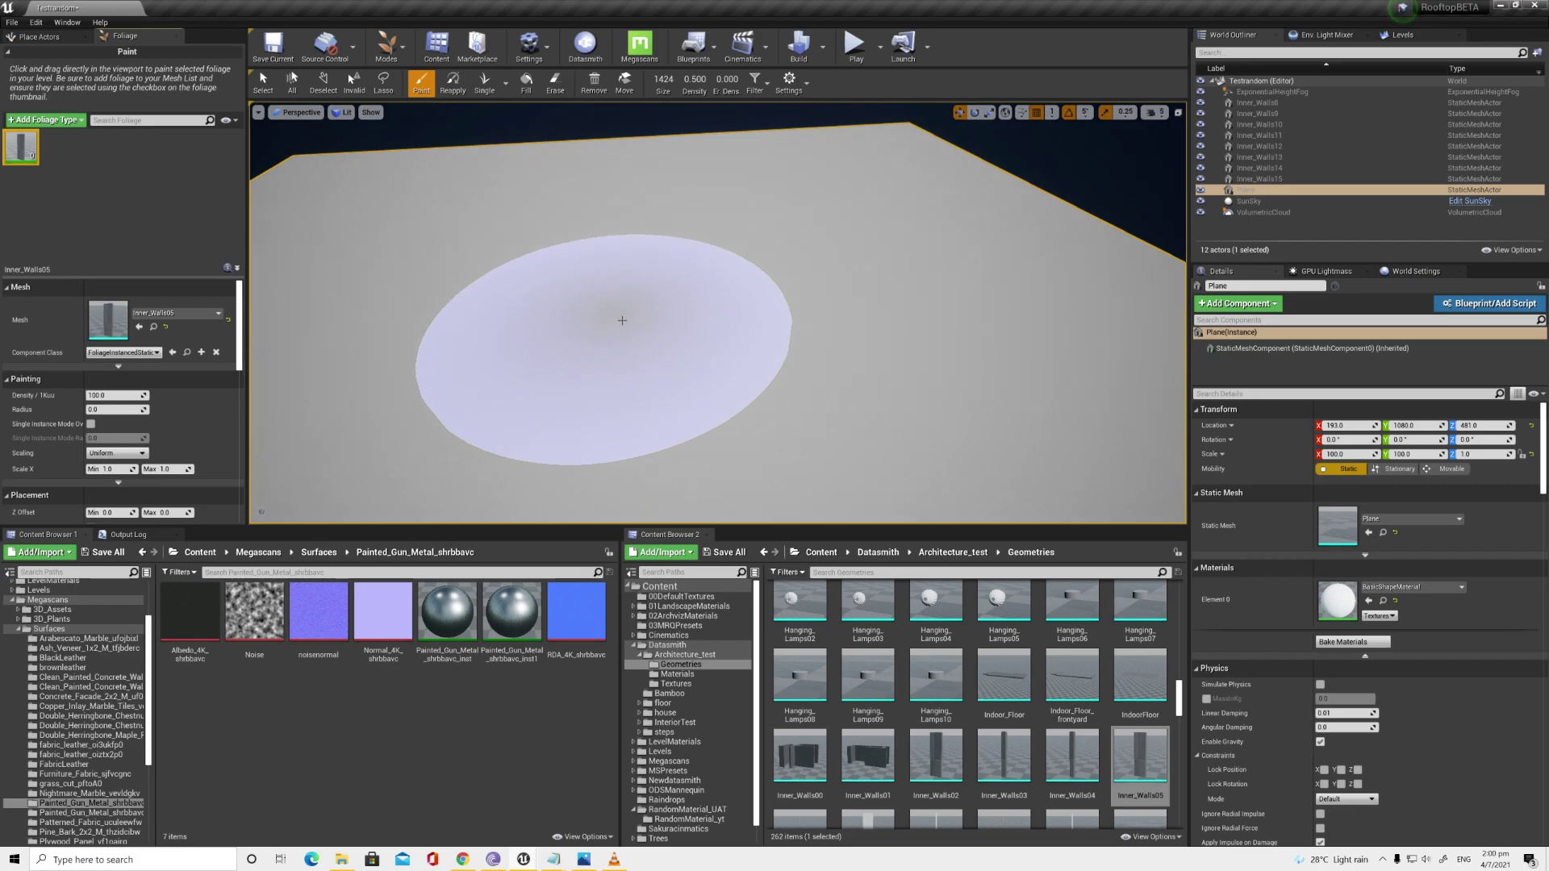
pyautogui.click(622, 318)
pyautogui.press('w')
pyautogui.moveTo(506, 356); pyautogui.dragTo(515, 306, button='right')
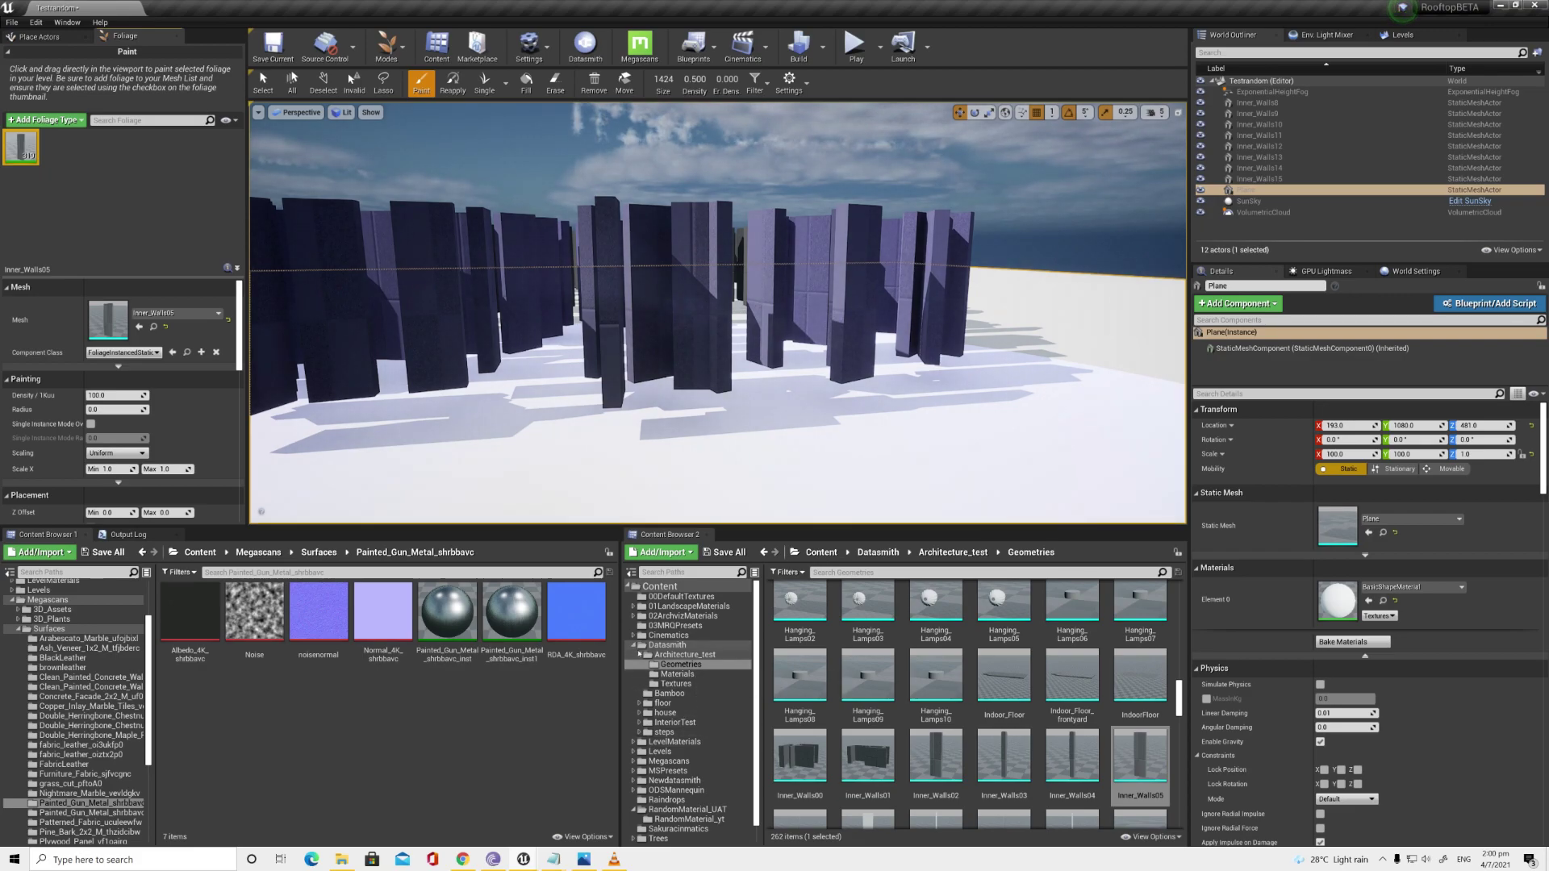
# Step: Assign the Normalwood_Inst material from the RandomMaterial_yt folder to Element 0 of the Inner_Walls05 static mesh used by the foliage
pyautogui.click(634, 645)
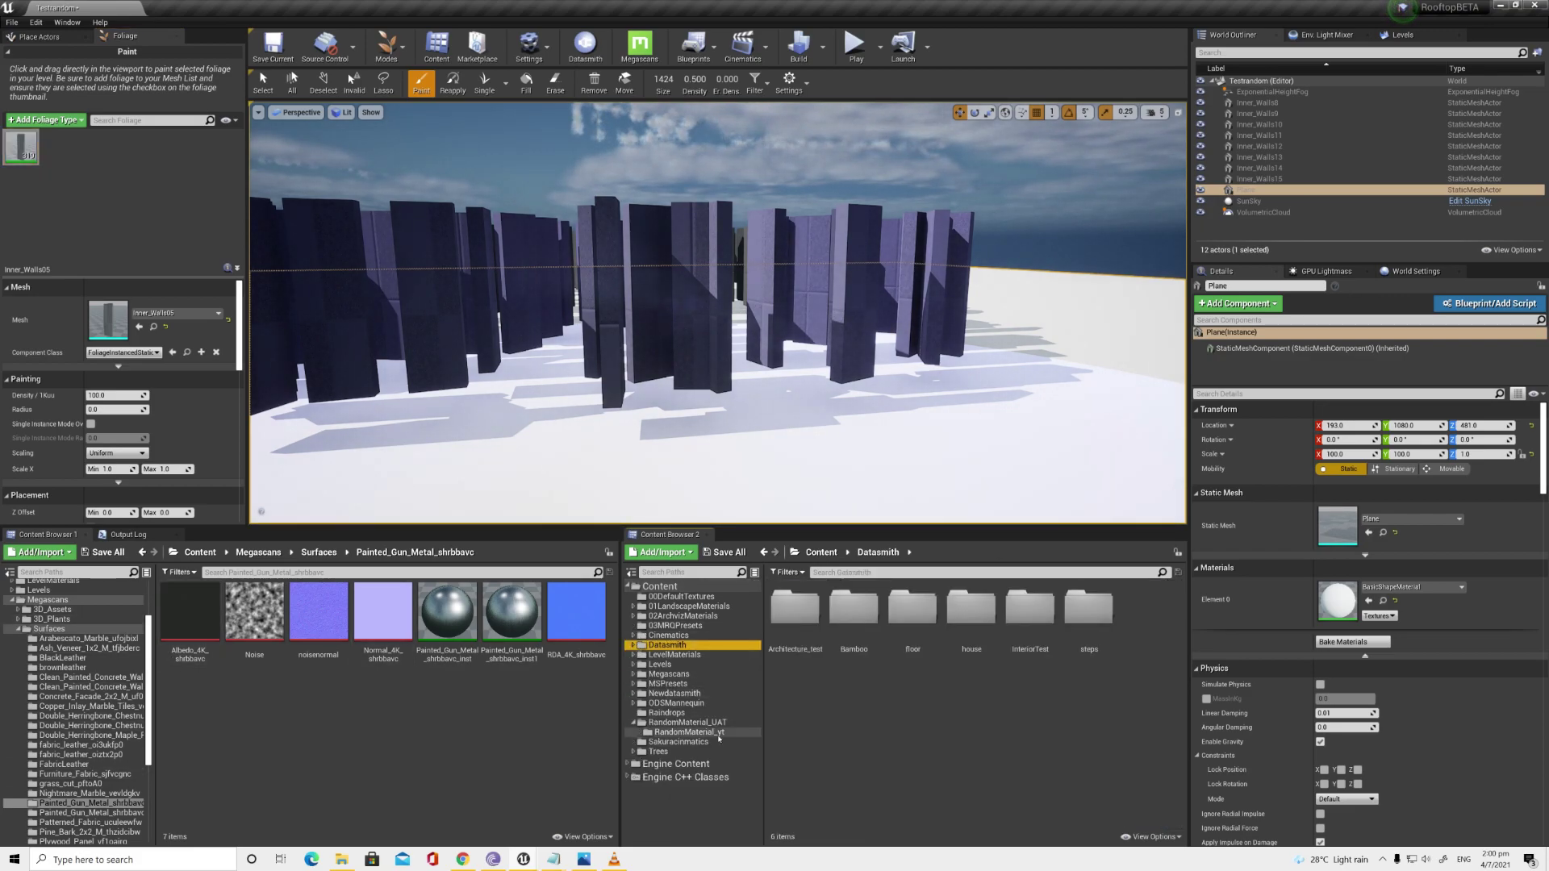
pyautogui.click(690, 732)
pyautogui.click(1030, 610)
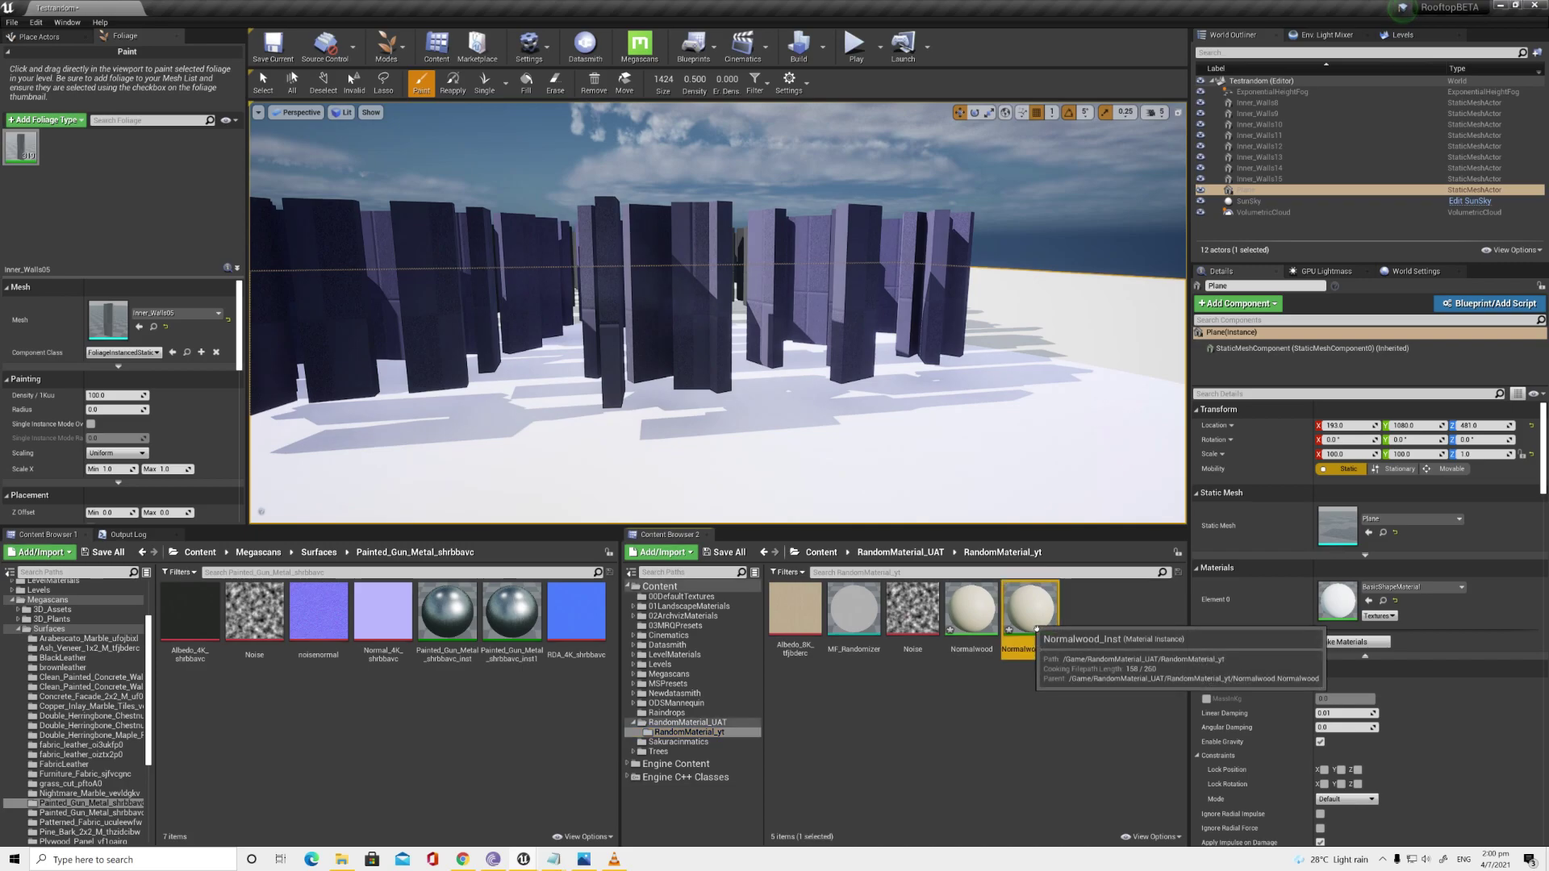
pyautogui.click(110, 308)
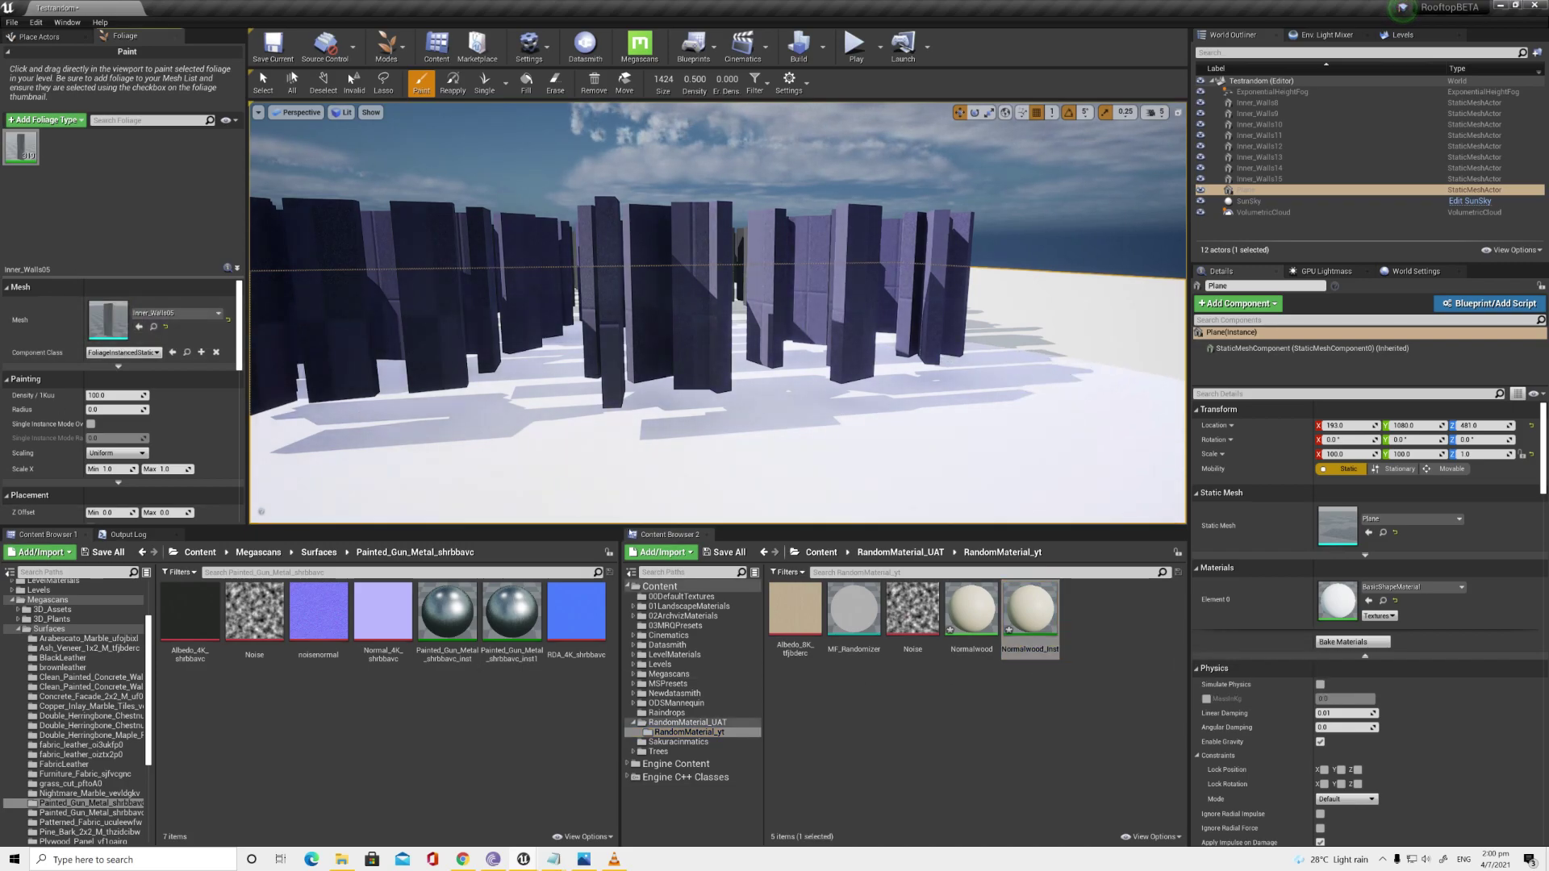
pyautogui.doubleClick(108, 320)
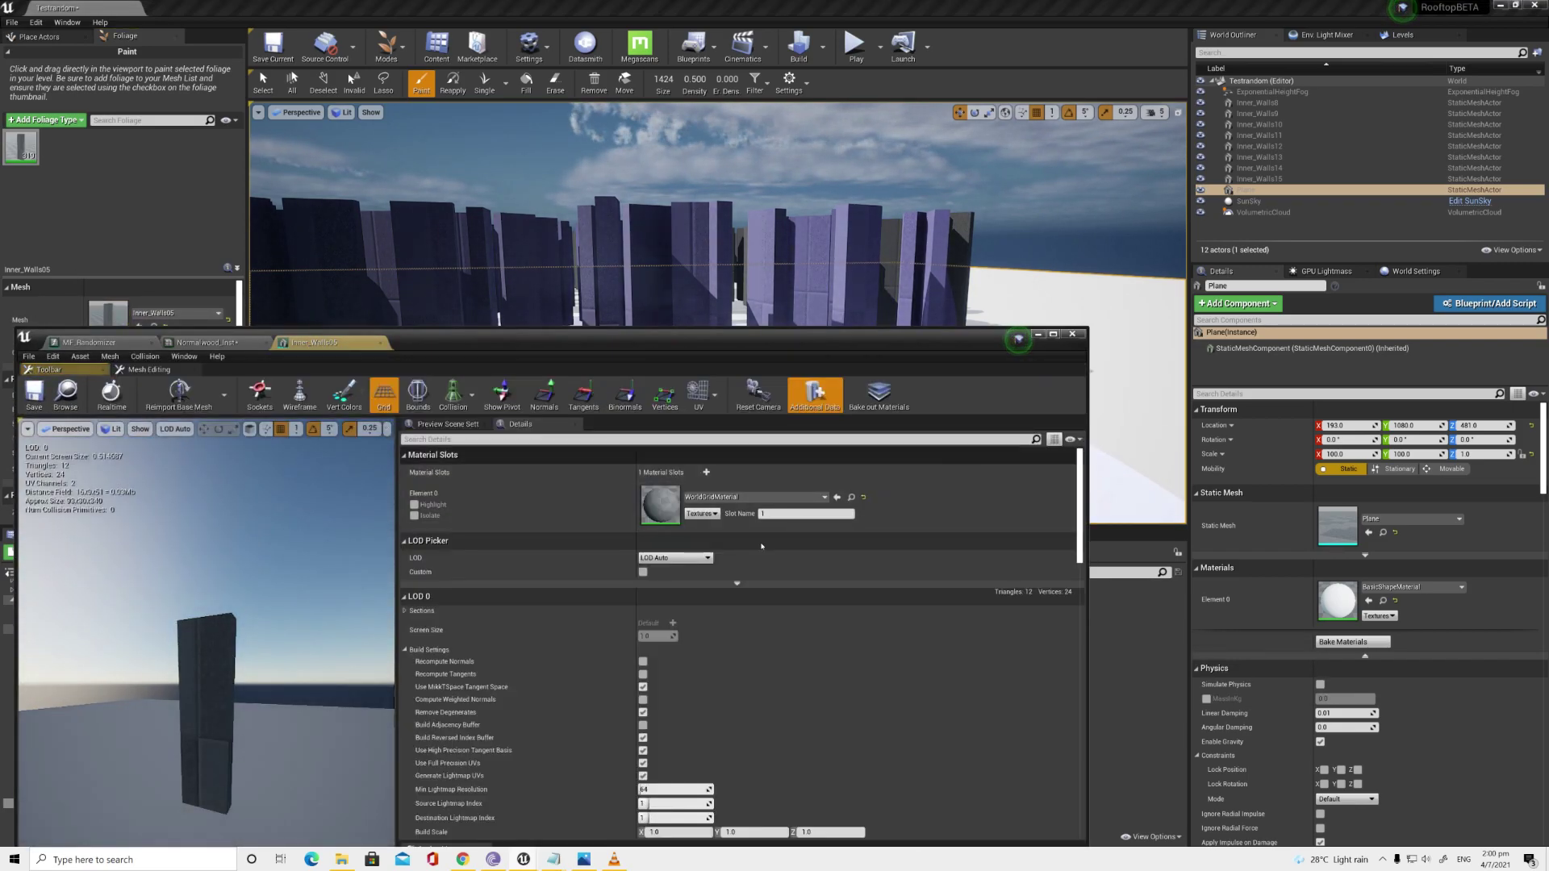
pyautogui.click(837, 497)
pyautogui.moveTo(429, 340)
pyautogui.mouseDown()
pyautogui.moveTo(617, 351)
pyautogui.moveTo(725, 333)
pyautogui.mouseUp()
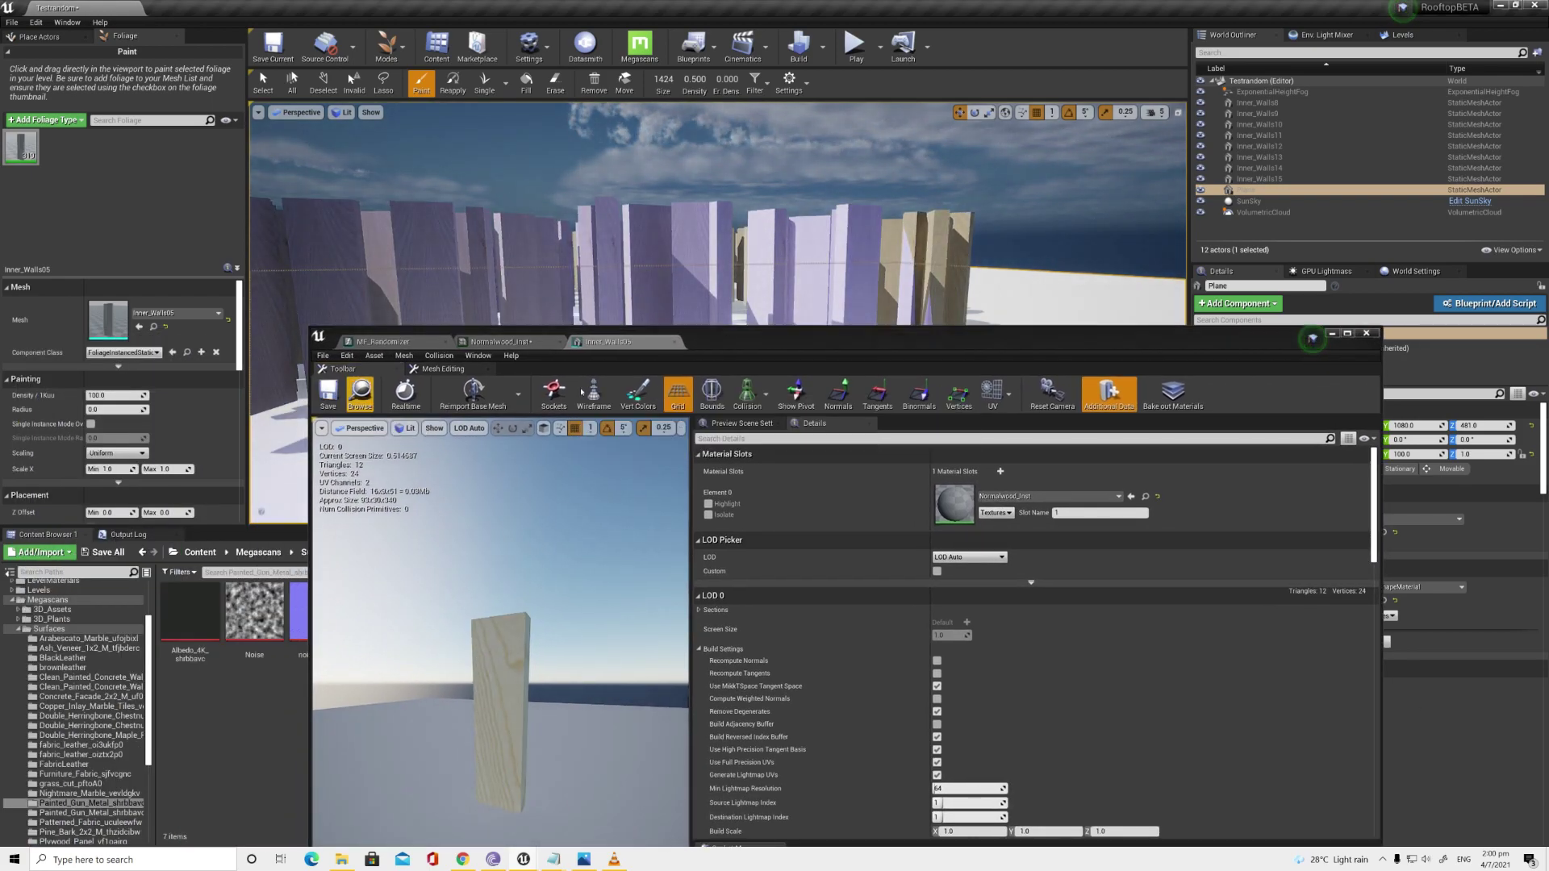
pyautogui.click(1334, 334)
# Step: Override the IsThisInstancedMesh? static switch in the Normalwood_Inst material instance and turn it on
pyautogui.press('w')
pyautogui.moveTo(888, 338)
pyautogui.mouseDown(button='right')
pyautogui.moveTo(831, 339)
pyautogui.moveTo(855, 323)
pyautogui.moveTo(815, 319)
pyautogui.moveTo(847, 310)
pyautogui.moveTo(806, 291)
pyautogui.moveTo(766, 315)
pyautogui.moveTo(791, 316)
pyautogui.mouseUp(button='right')
pyautogui.press('w')
pyautogui.click(854, 611)
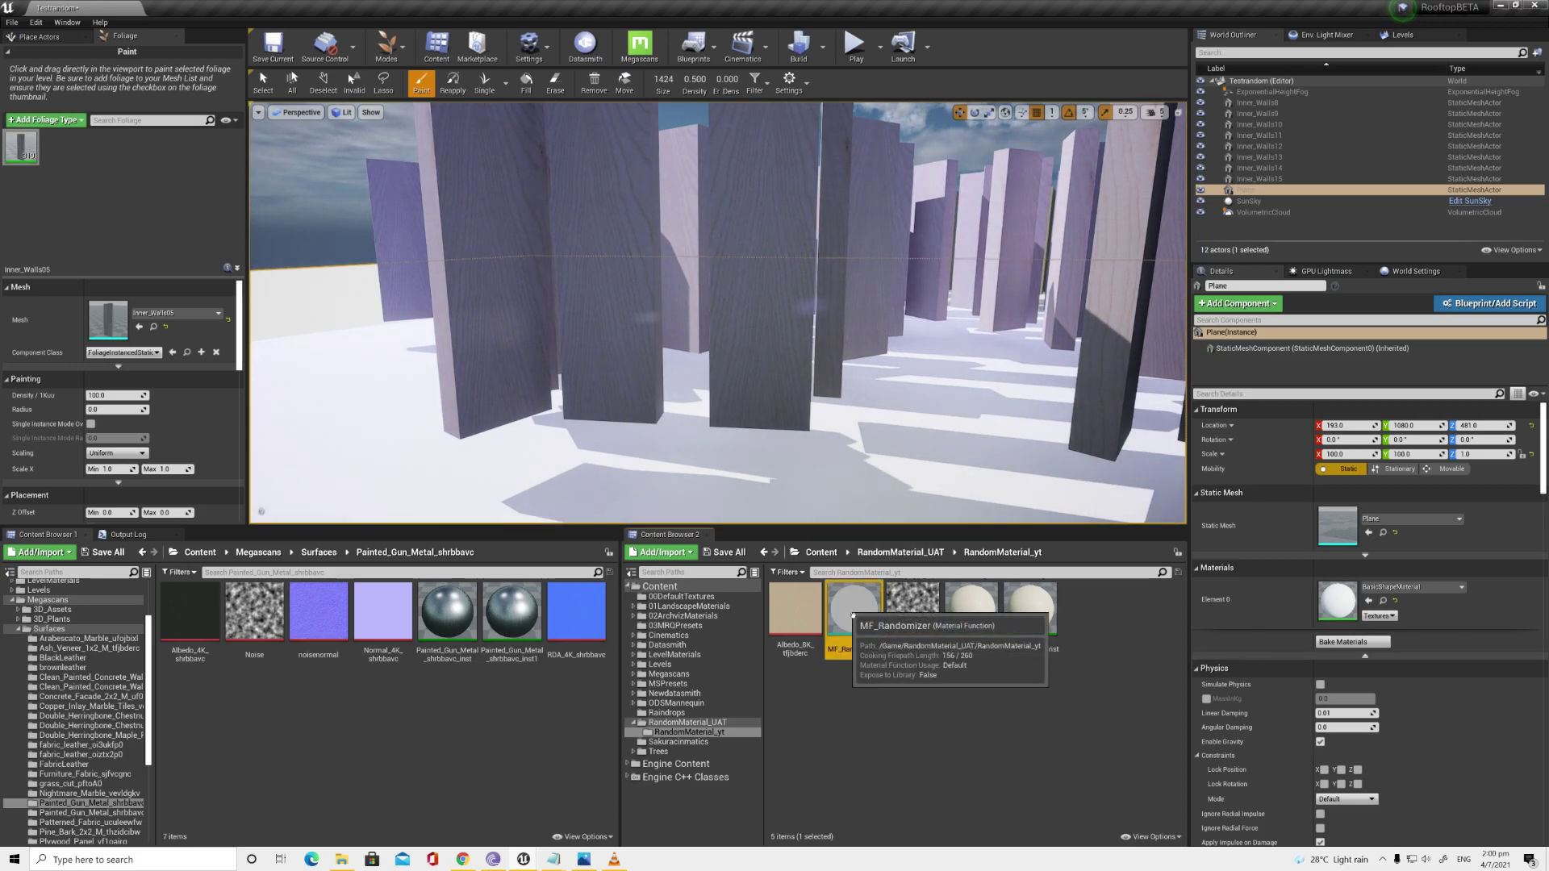
pyautogui.doubleClick(1030, 610)
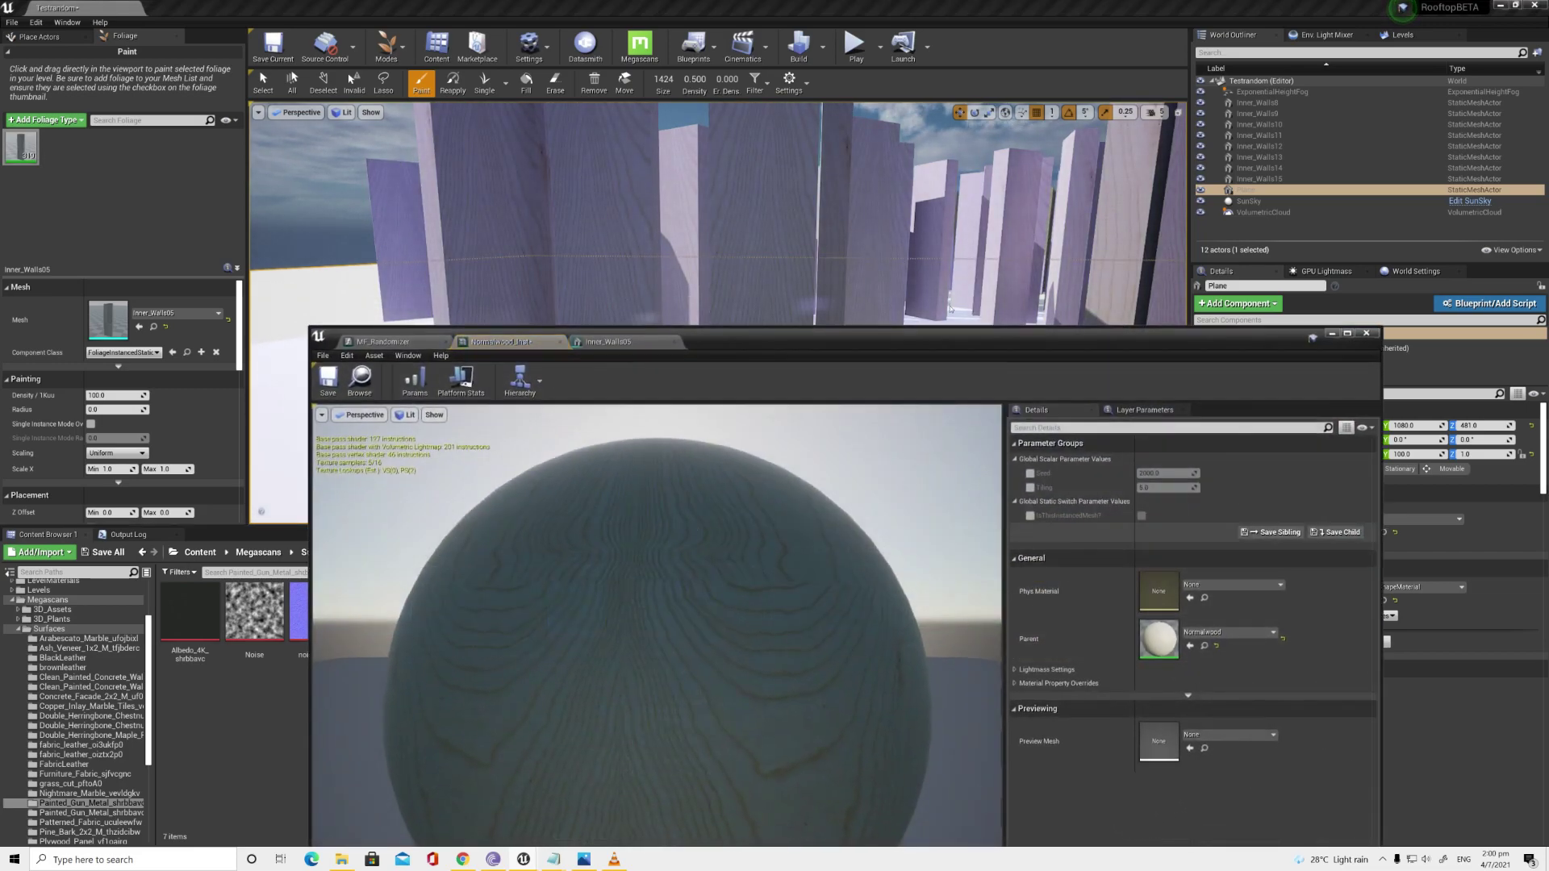
pyautogui.moveTo(717, 238); pyautogui.dragTo(717, 230, button='right')
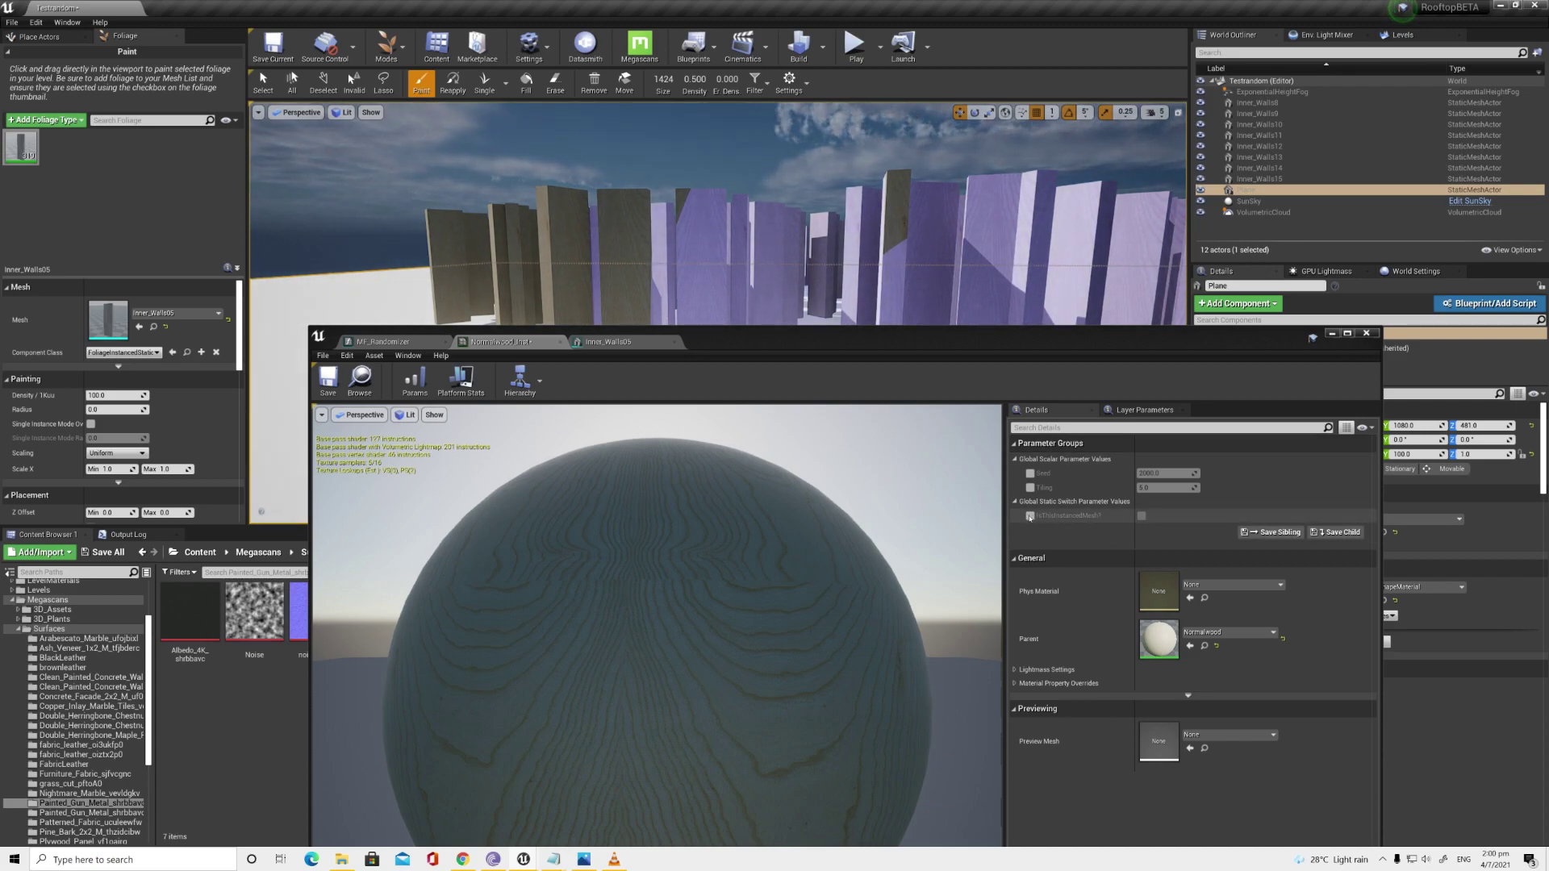
pyautogui.click(1030, 516)
pyautogui.click(1142, 516)
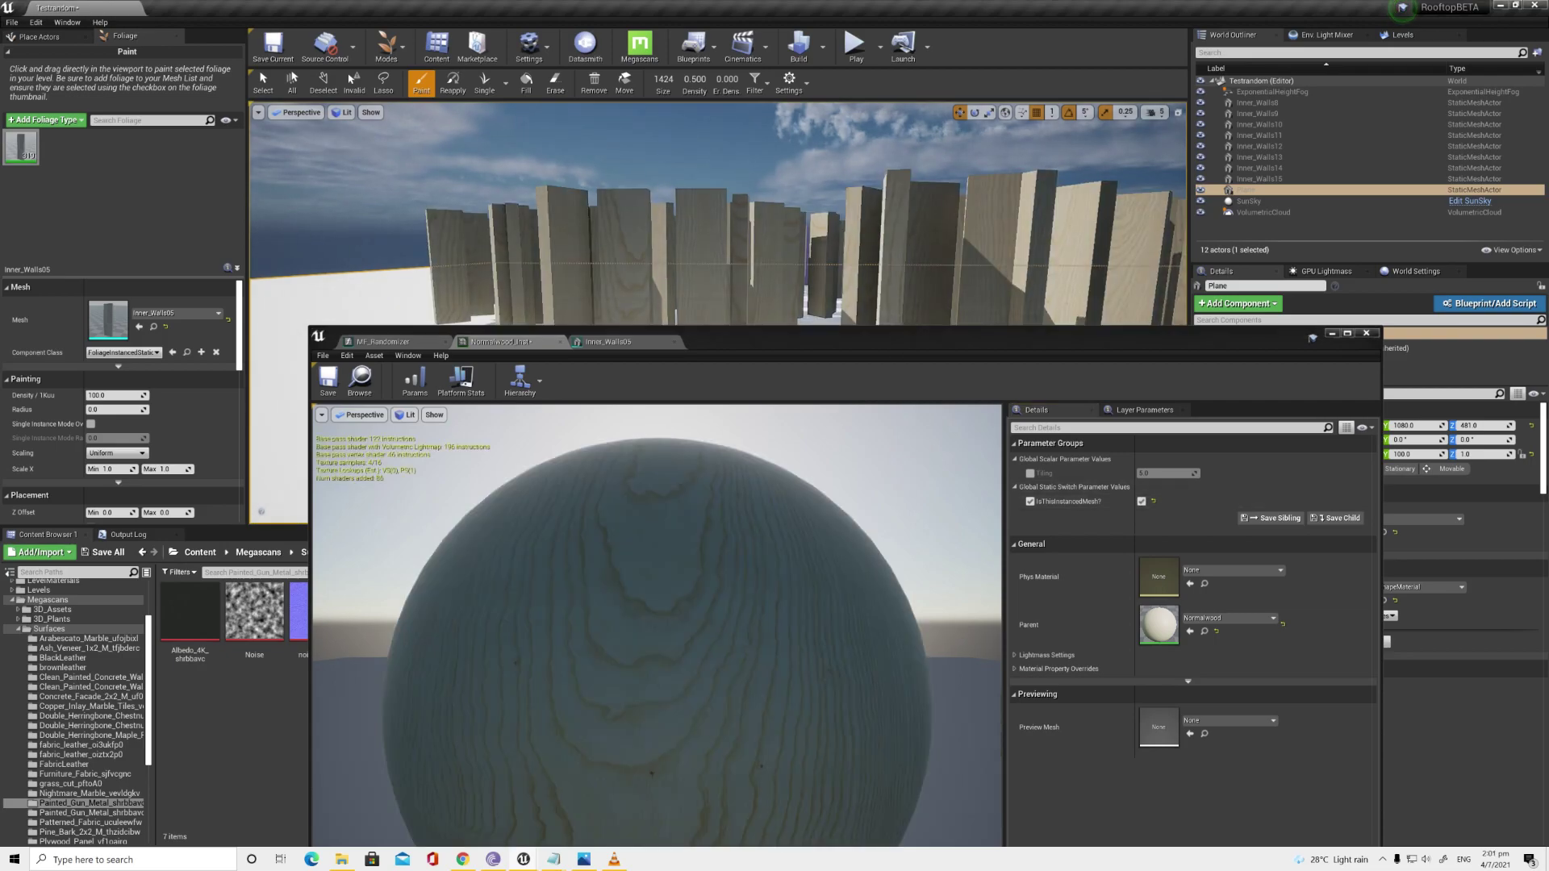
pyautogui.scroll(5, 628, 244)
pyautogui.scroll(-5, 627, 244)
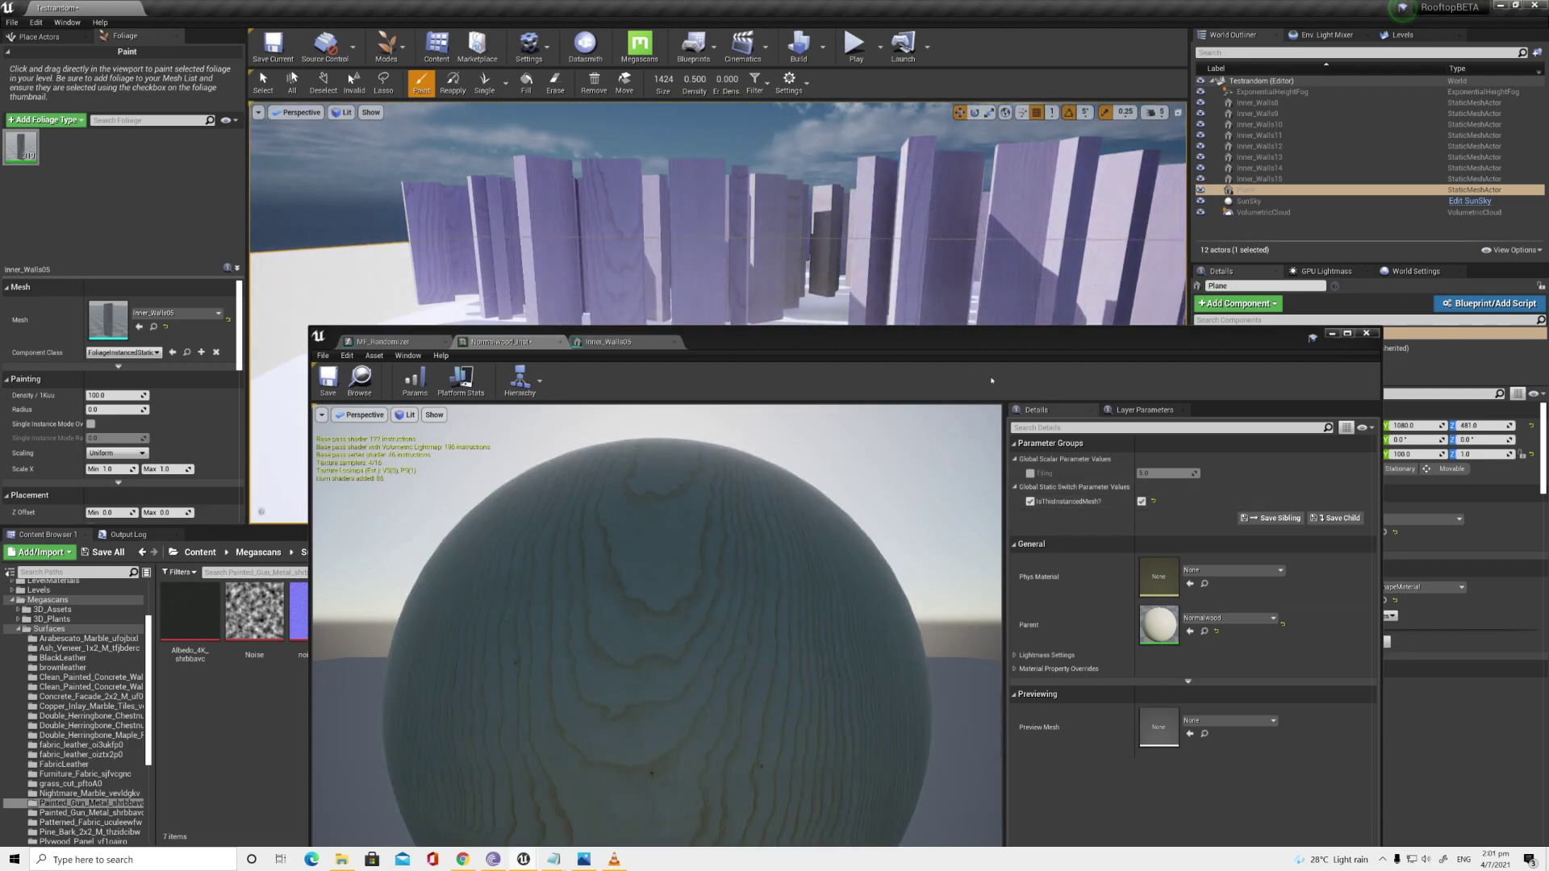
pyautogui.click(1333, 335)
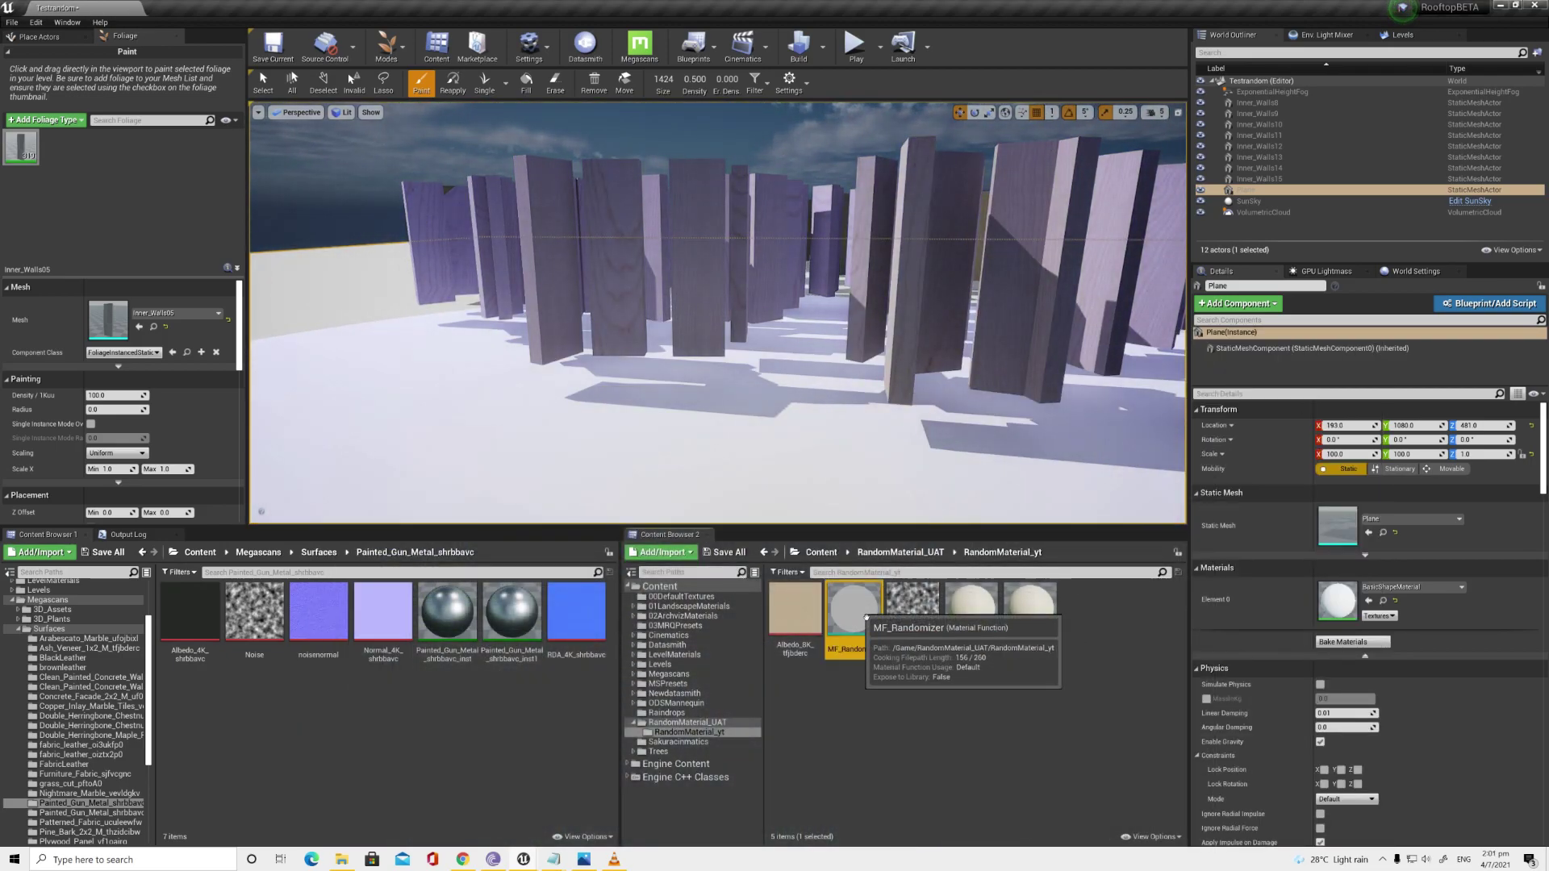
# Step: Review the MF_Randomizer node graph and the Normalwood_Inst parameters, and look over the wood variation on the foliage-painted pillars
pyautogui.doubleClick(847, 621)
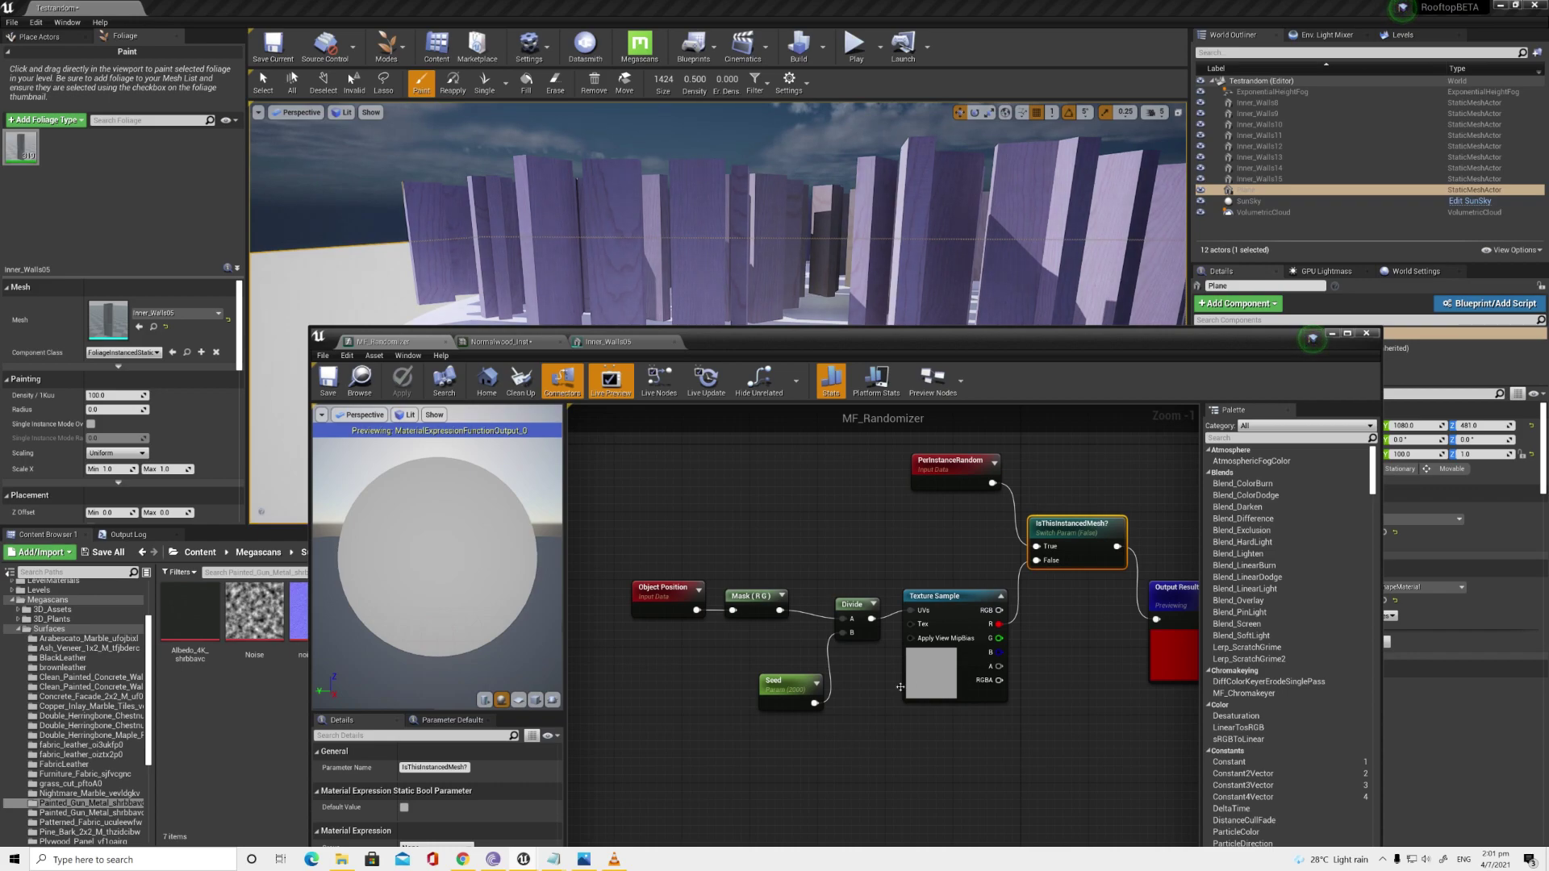
pyautogui.moveTo(1050, 651); pyautogui.dragTo(976, 640, button='right')
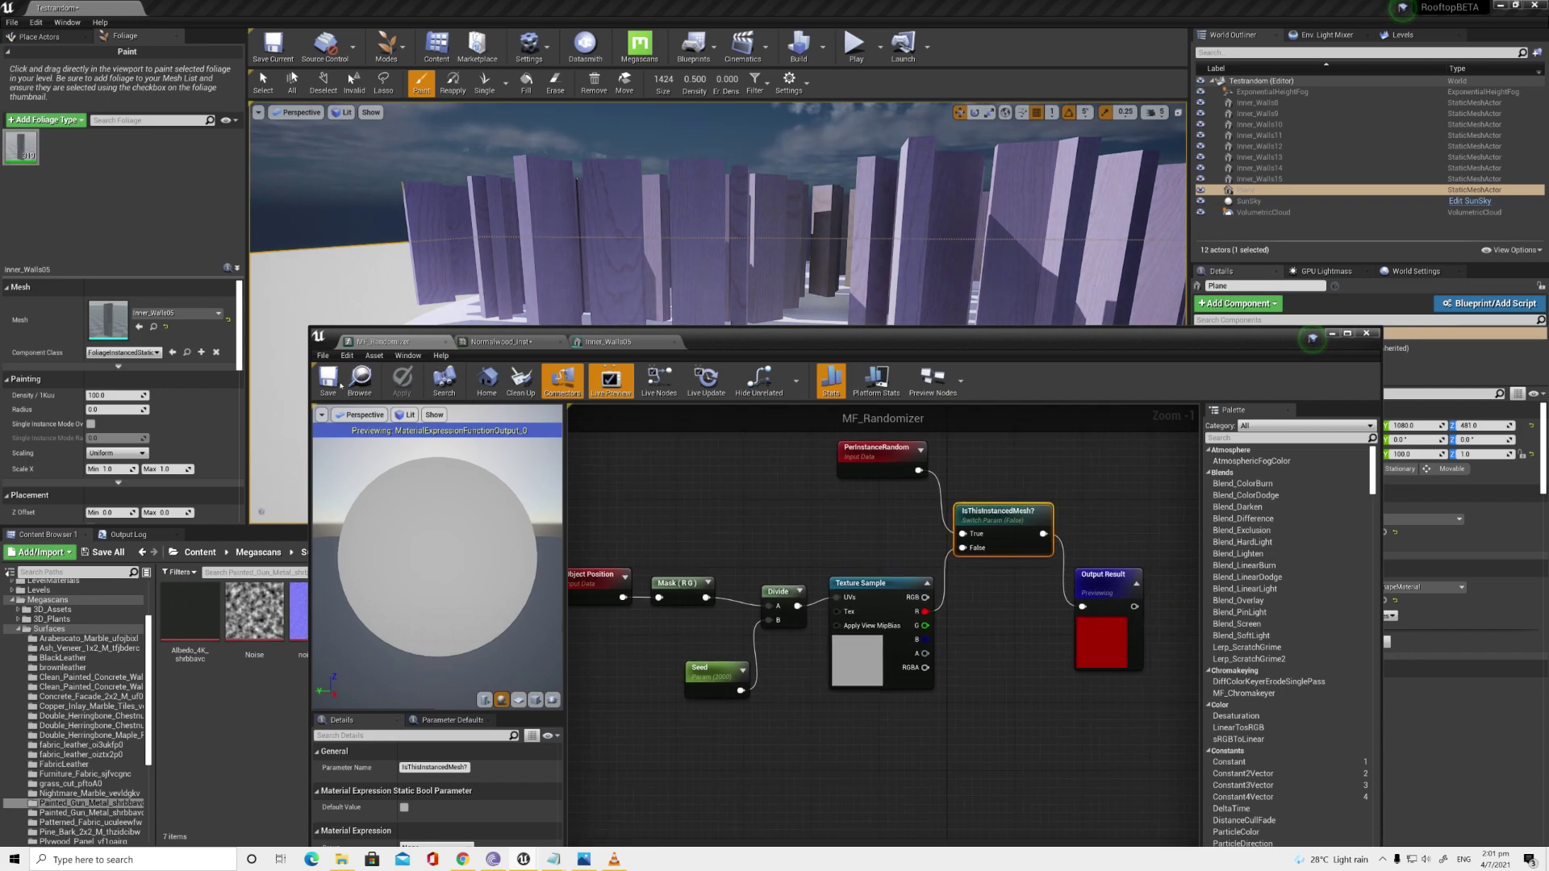
pyautogui.click(498, 342)
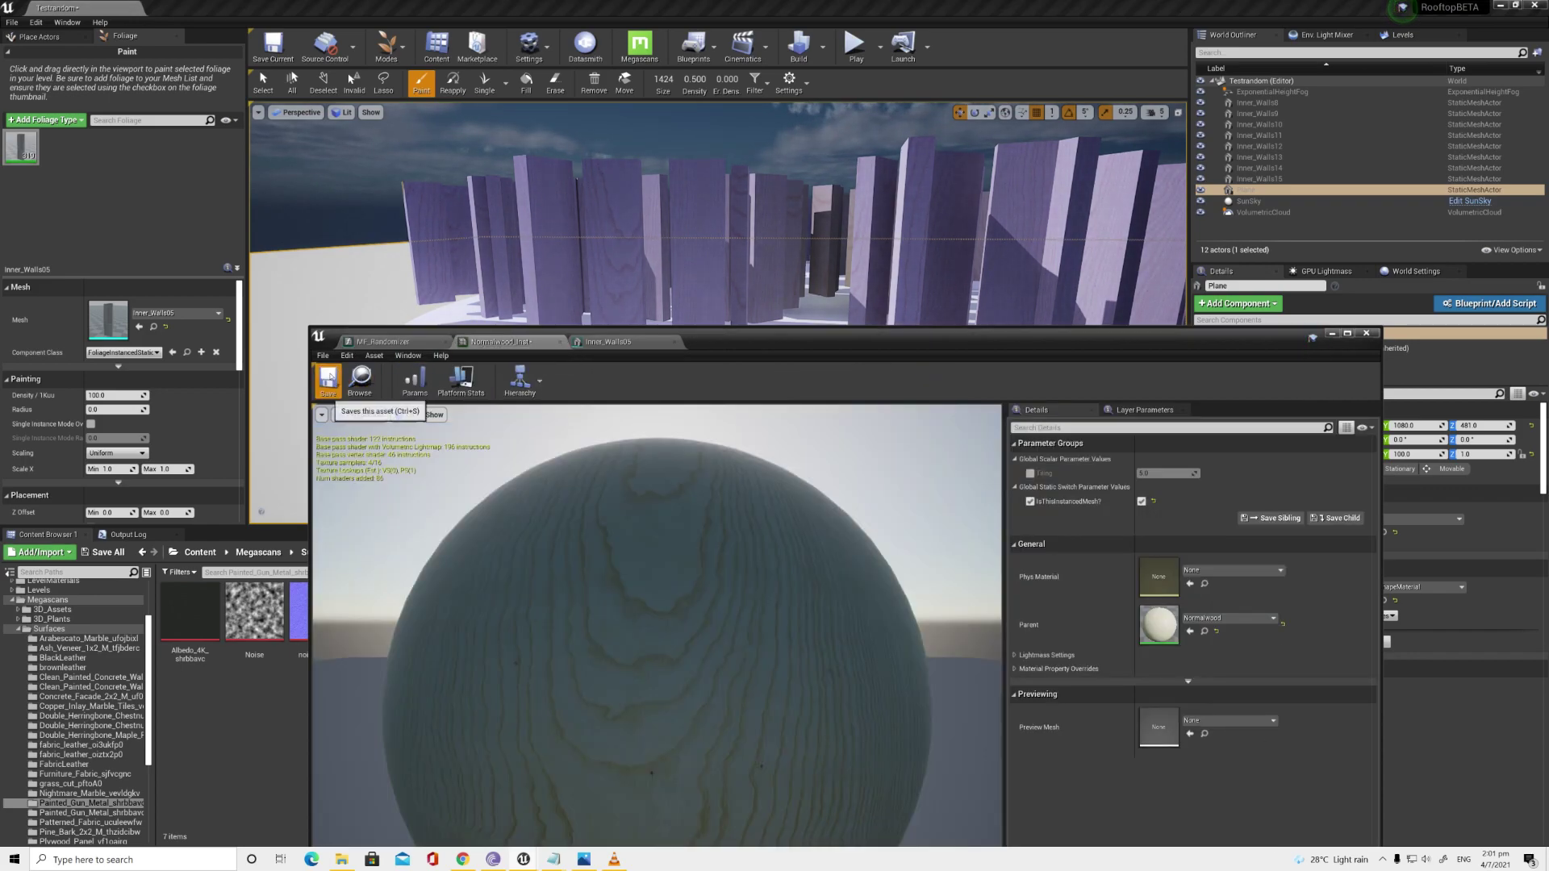
pyautogui.click(1330, 334)
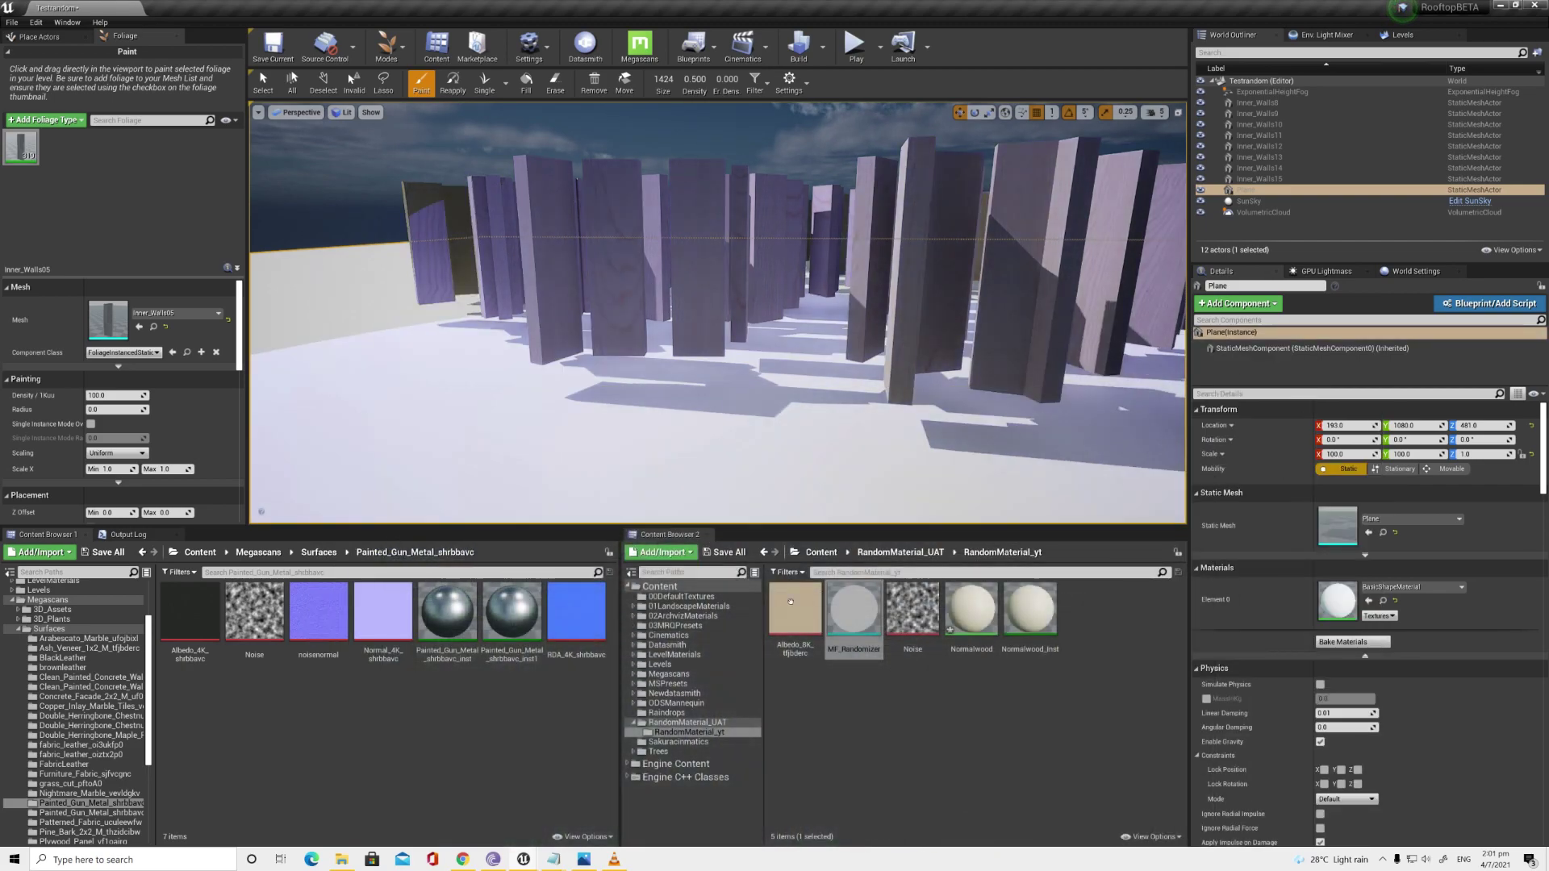
pyautogui.click(972, 621)
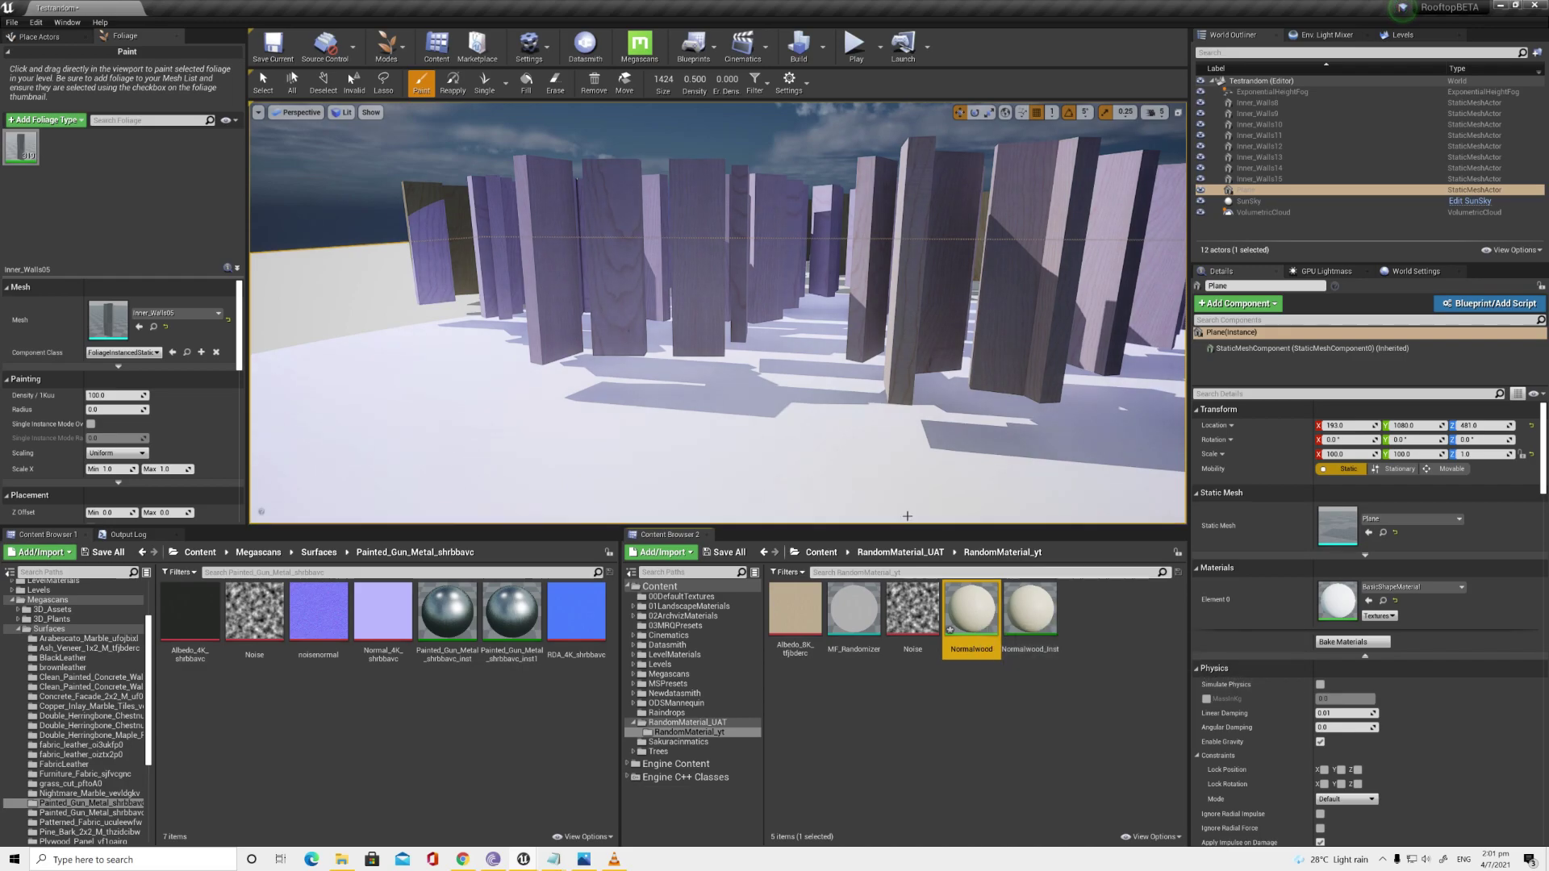
pyautogui.moveTo(904, 372); pyautogui.dragTo(941, 274, button='right')
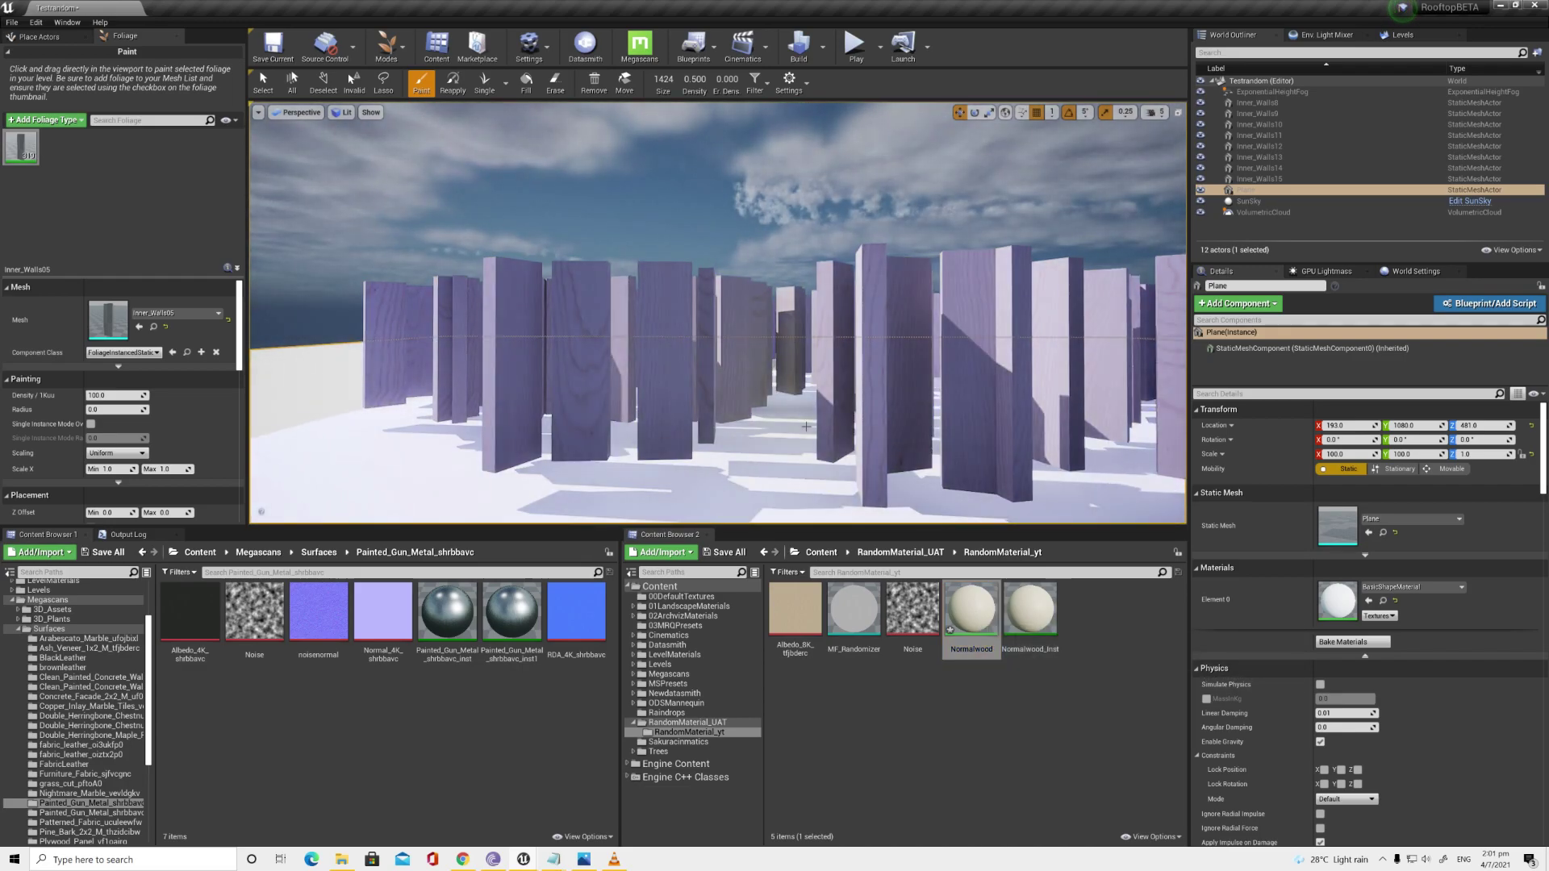